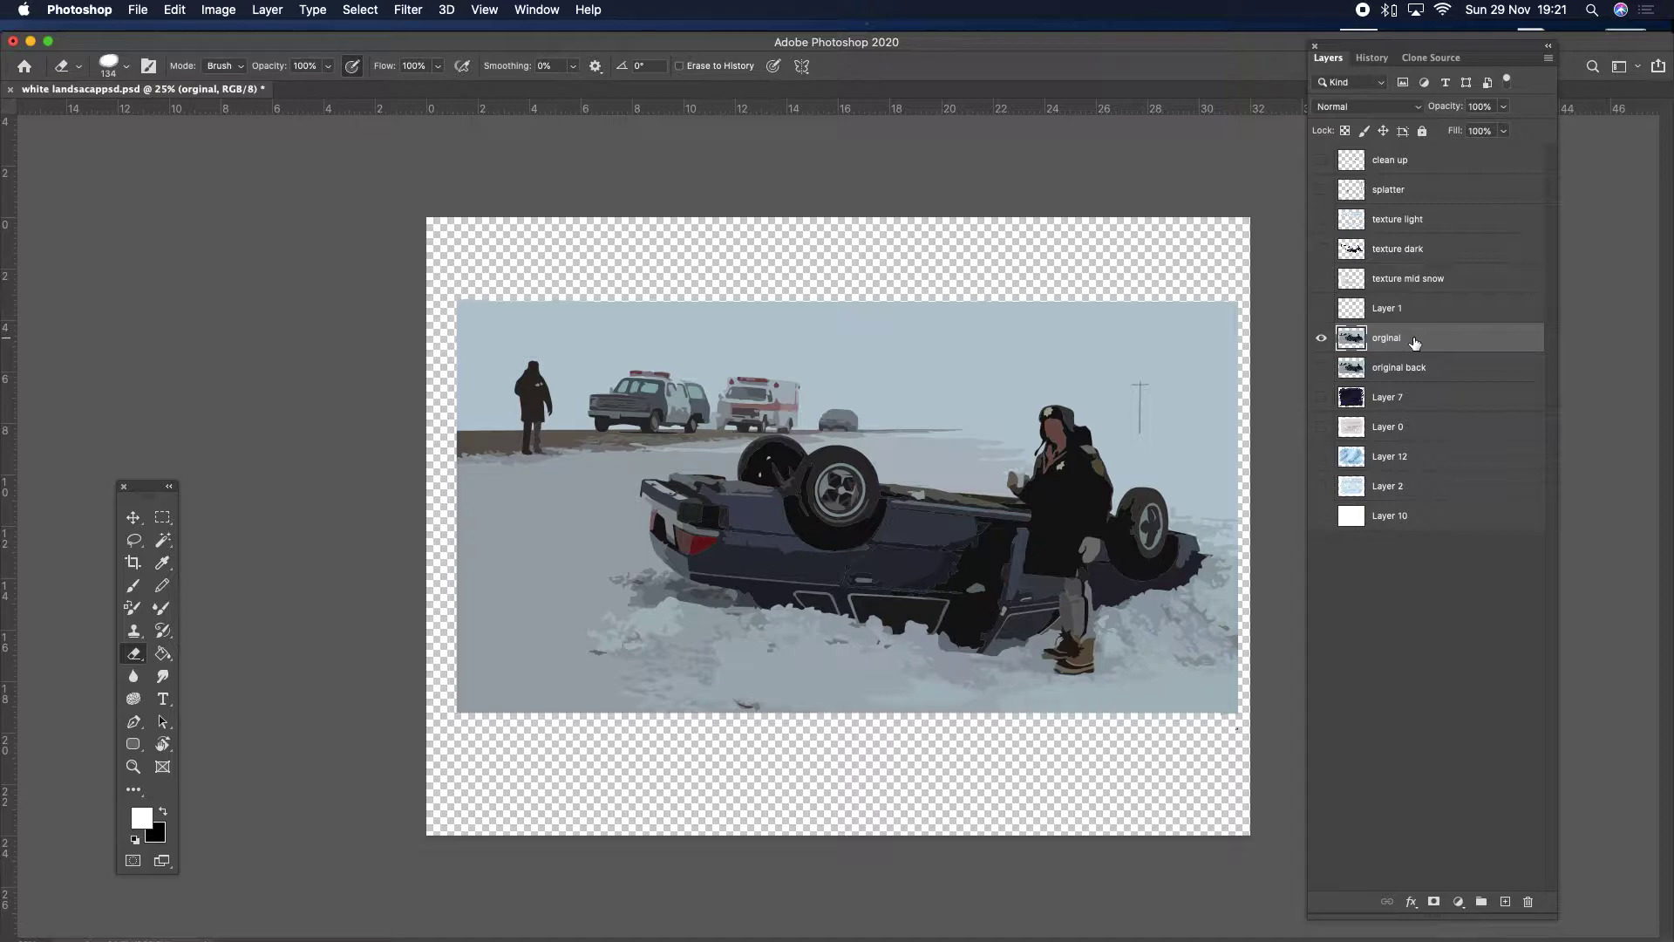
Shift the picture on the orginal layer slightly down and to the left on the canvas with the Move tool.
click(132, 518)
mouse_move(863, 477)
mouse_down()
mouse_move(862, 449)
mouse_move(858, 474)
mouse_up()
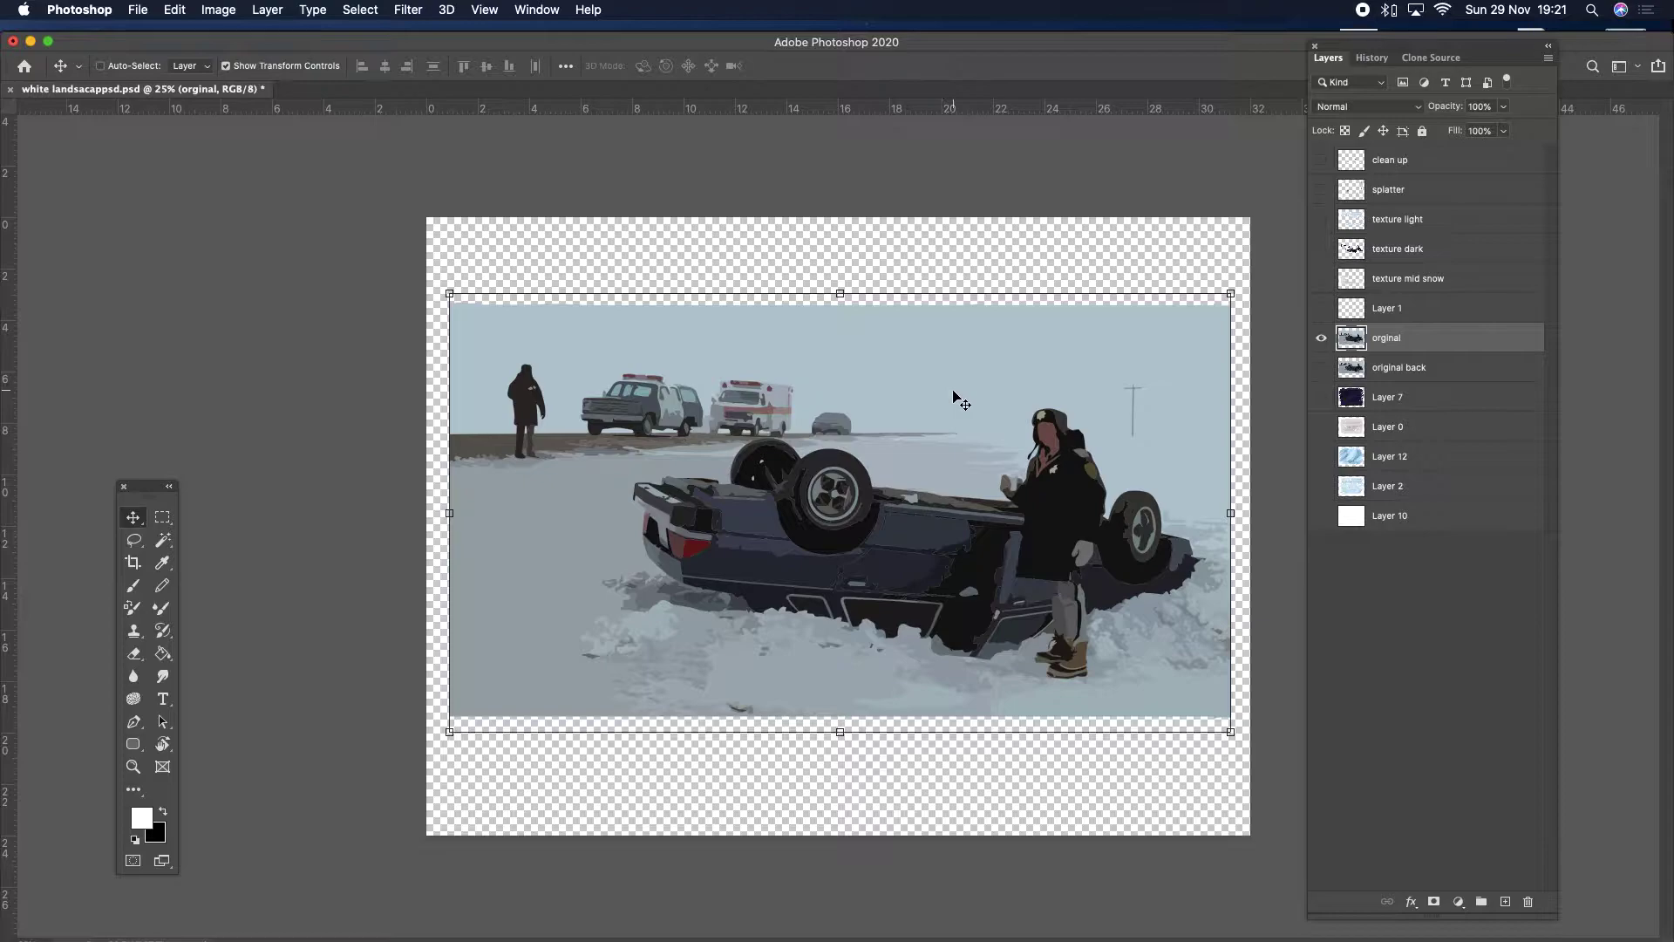
drag(949, 420, 953, 421)
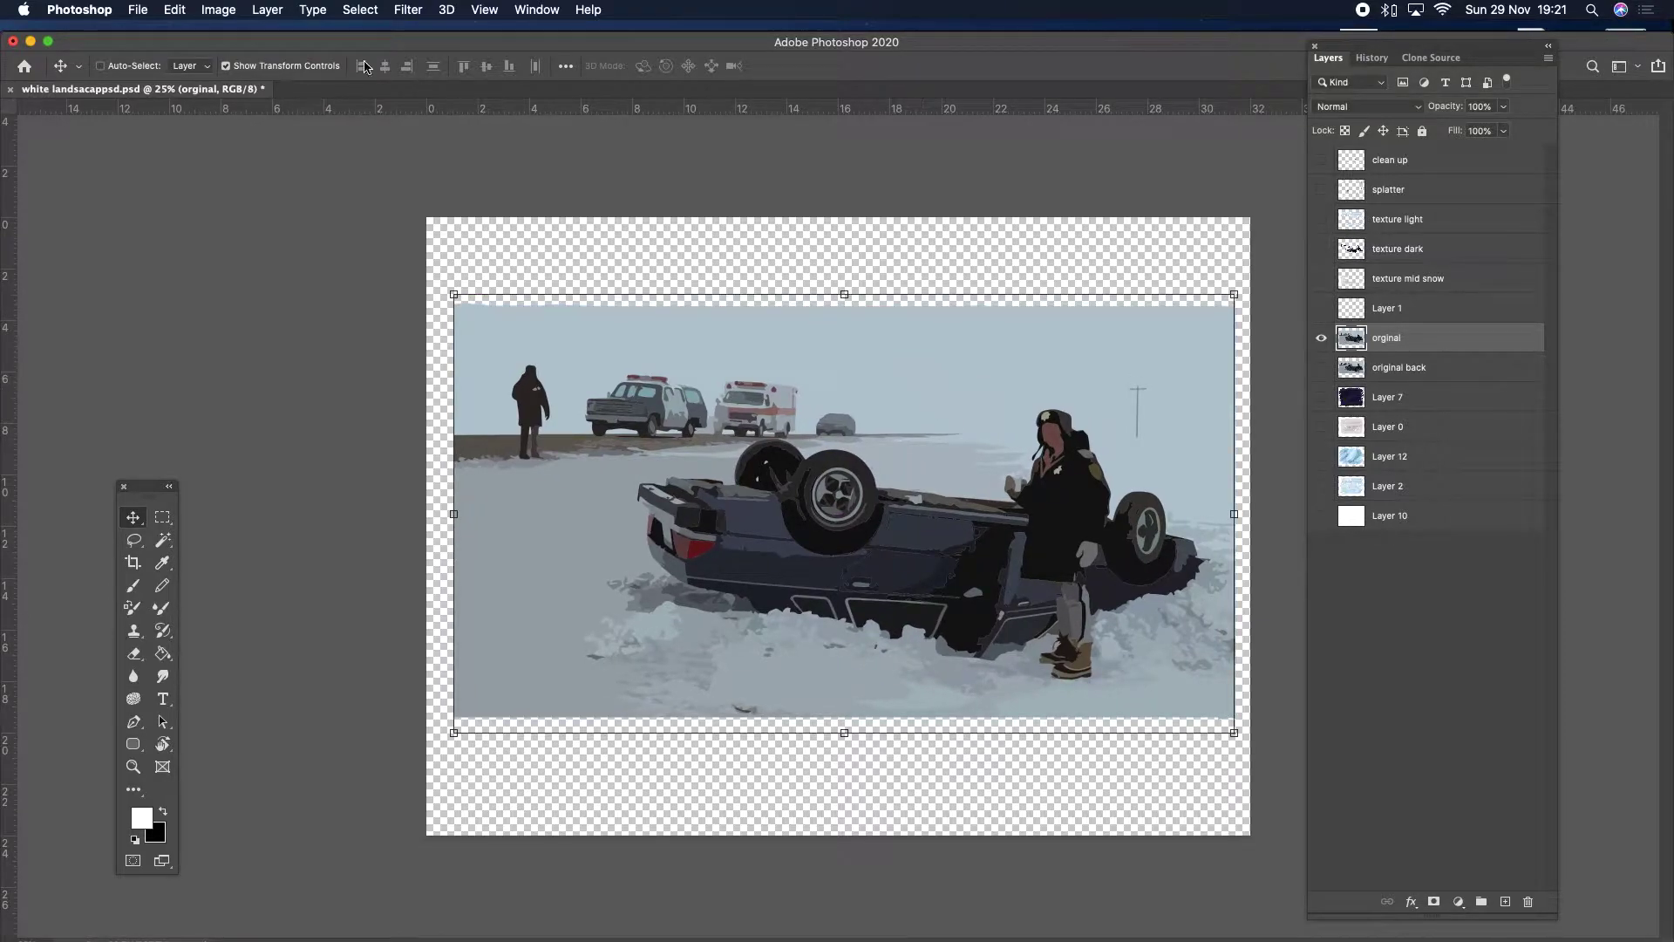
click(267, 9)
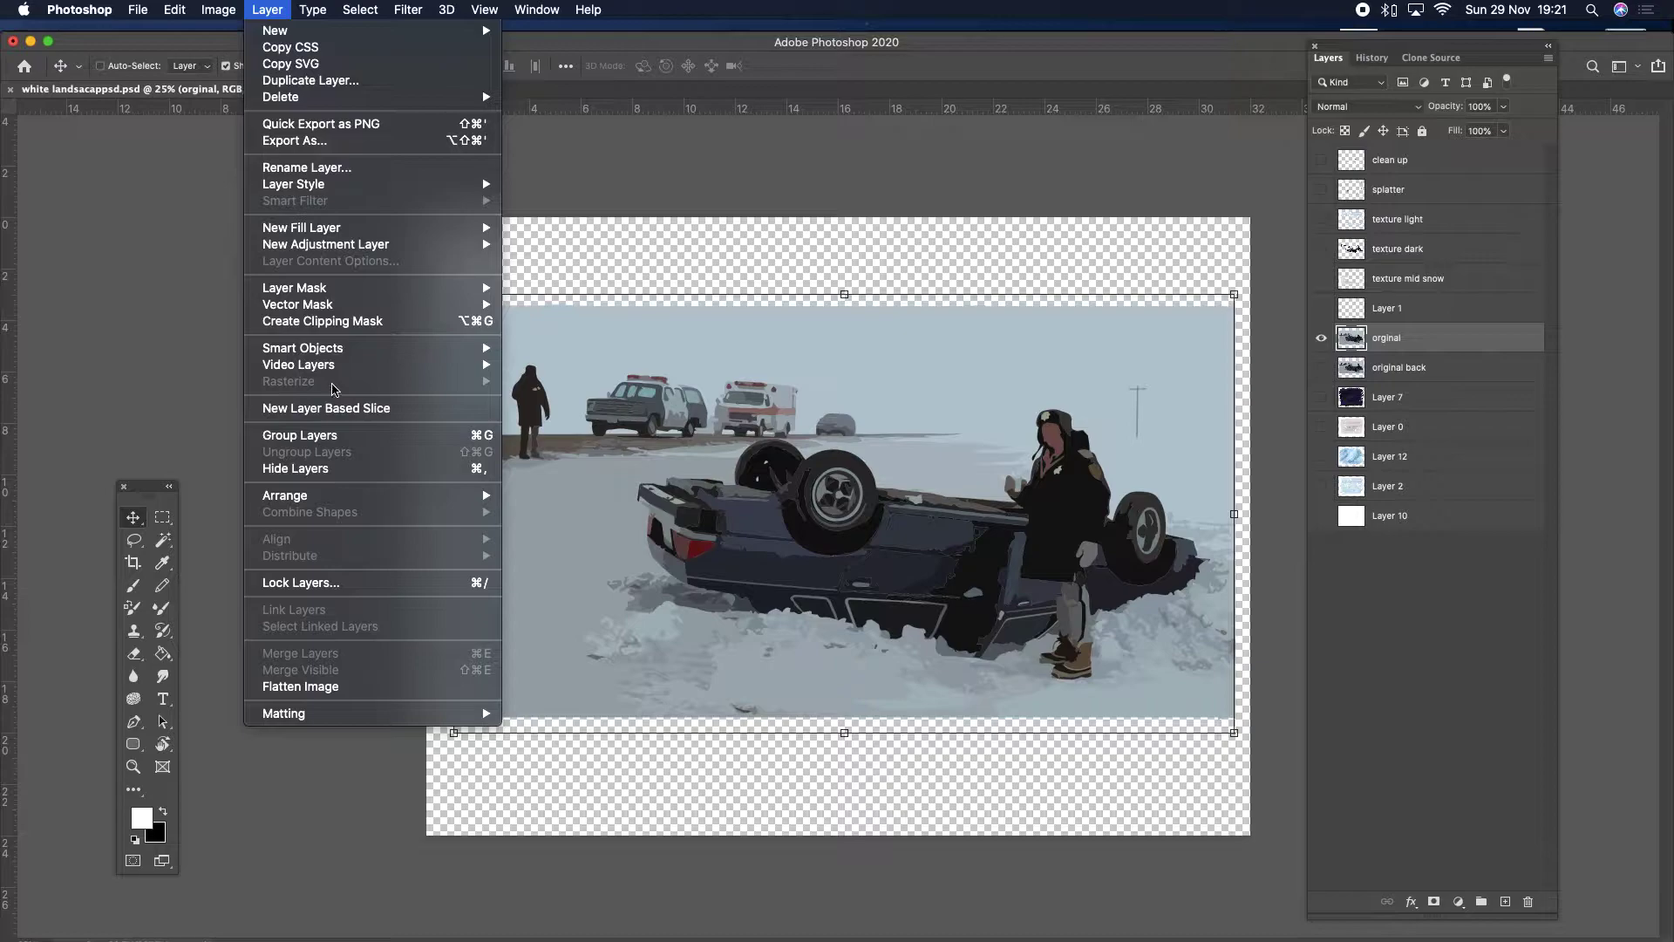
click(257, 10)
click(255, 8)
click(259, 9)
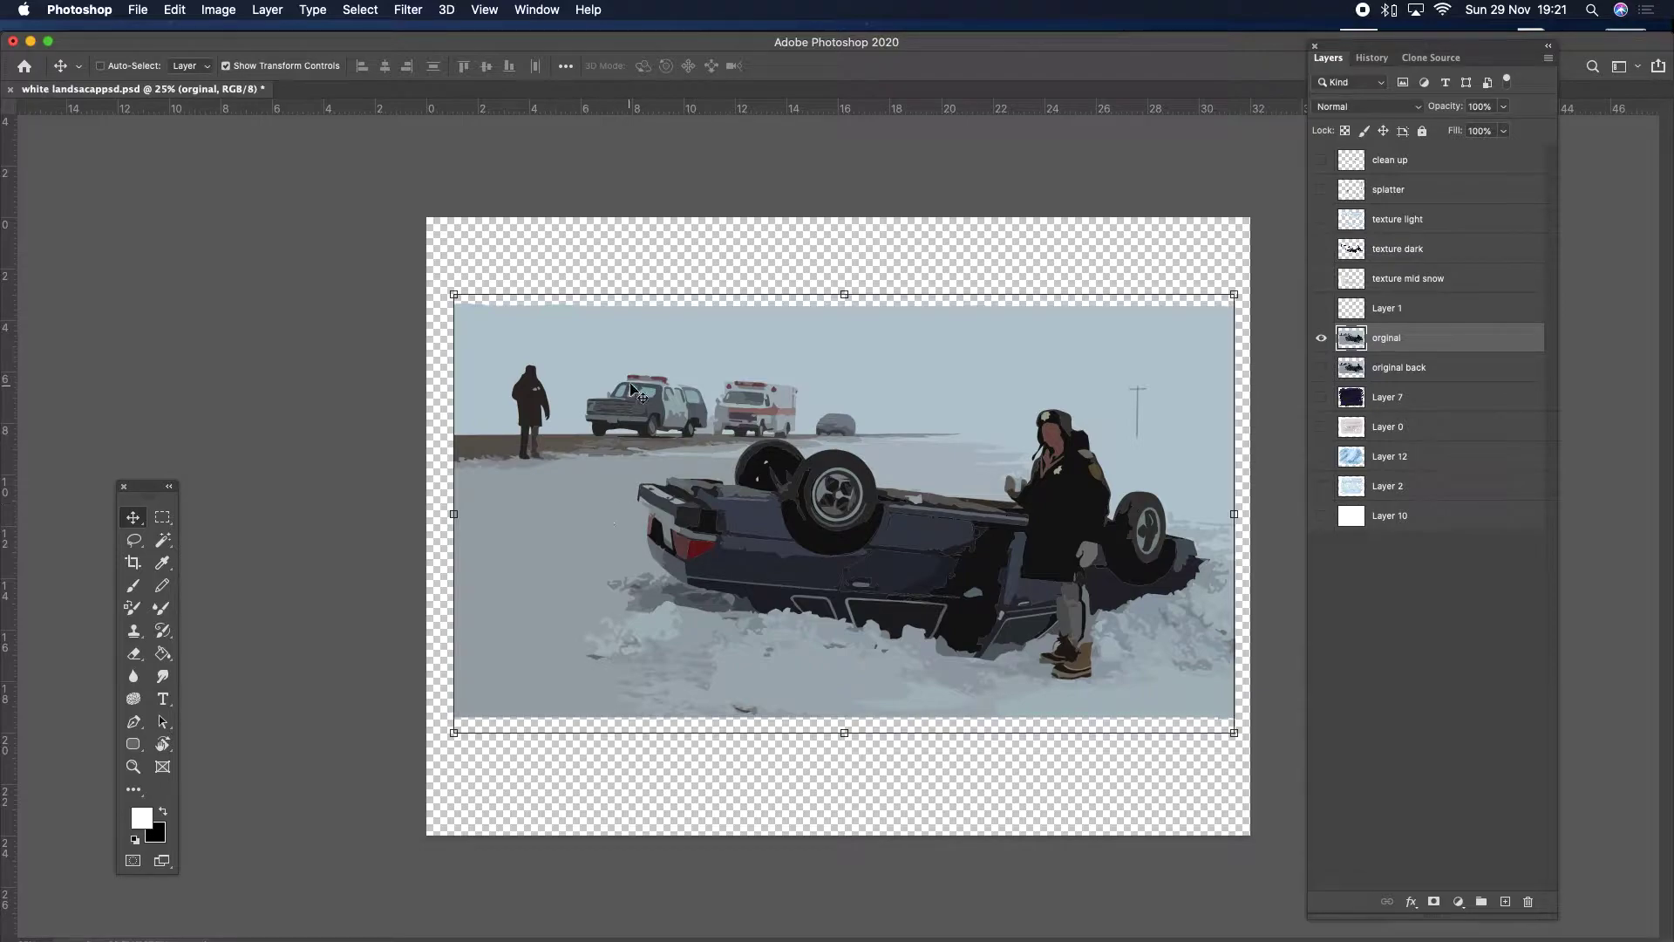
Hide the orginal layer and preview the painted textures on Layer 12, Layer 0 and Layer 7 one at a time.
click(1322, 337)
click(1322, 456)
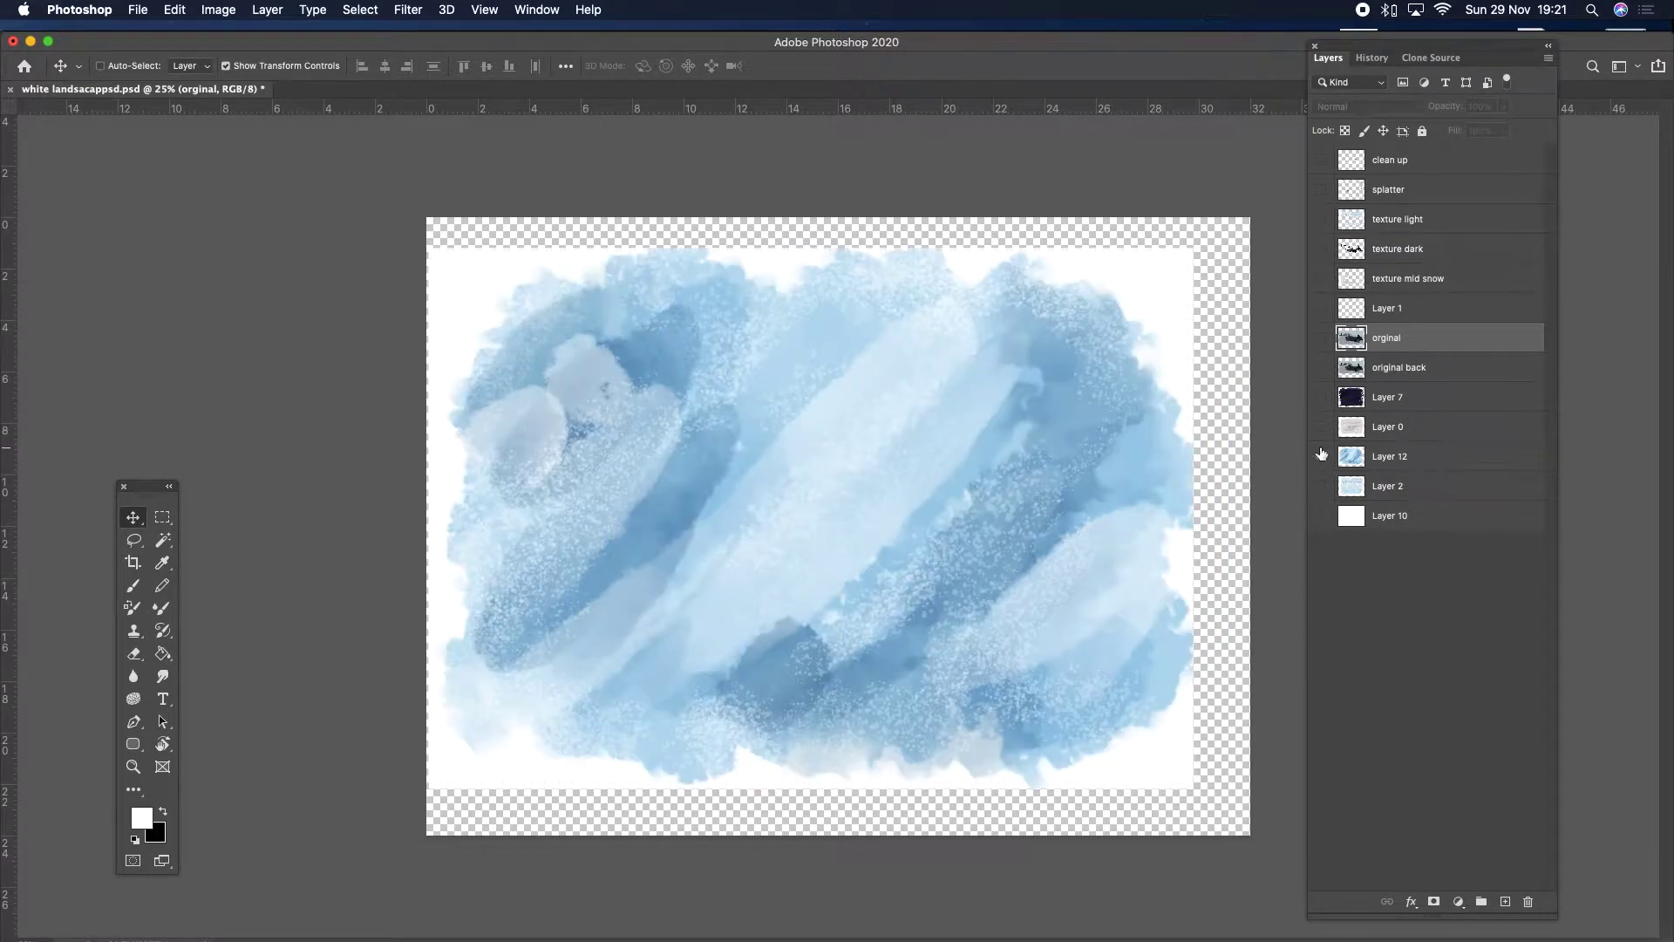
click(1322, 456)
click(1322, 427)
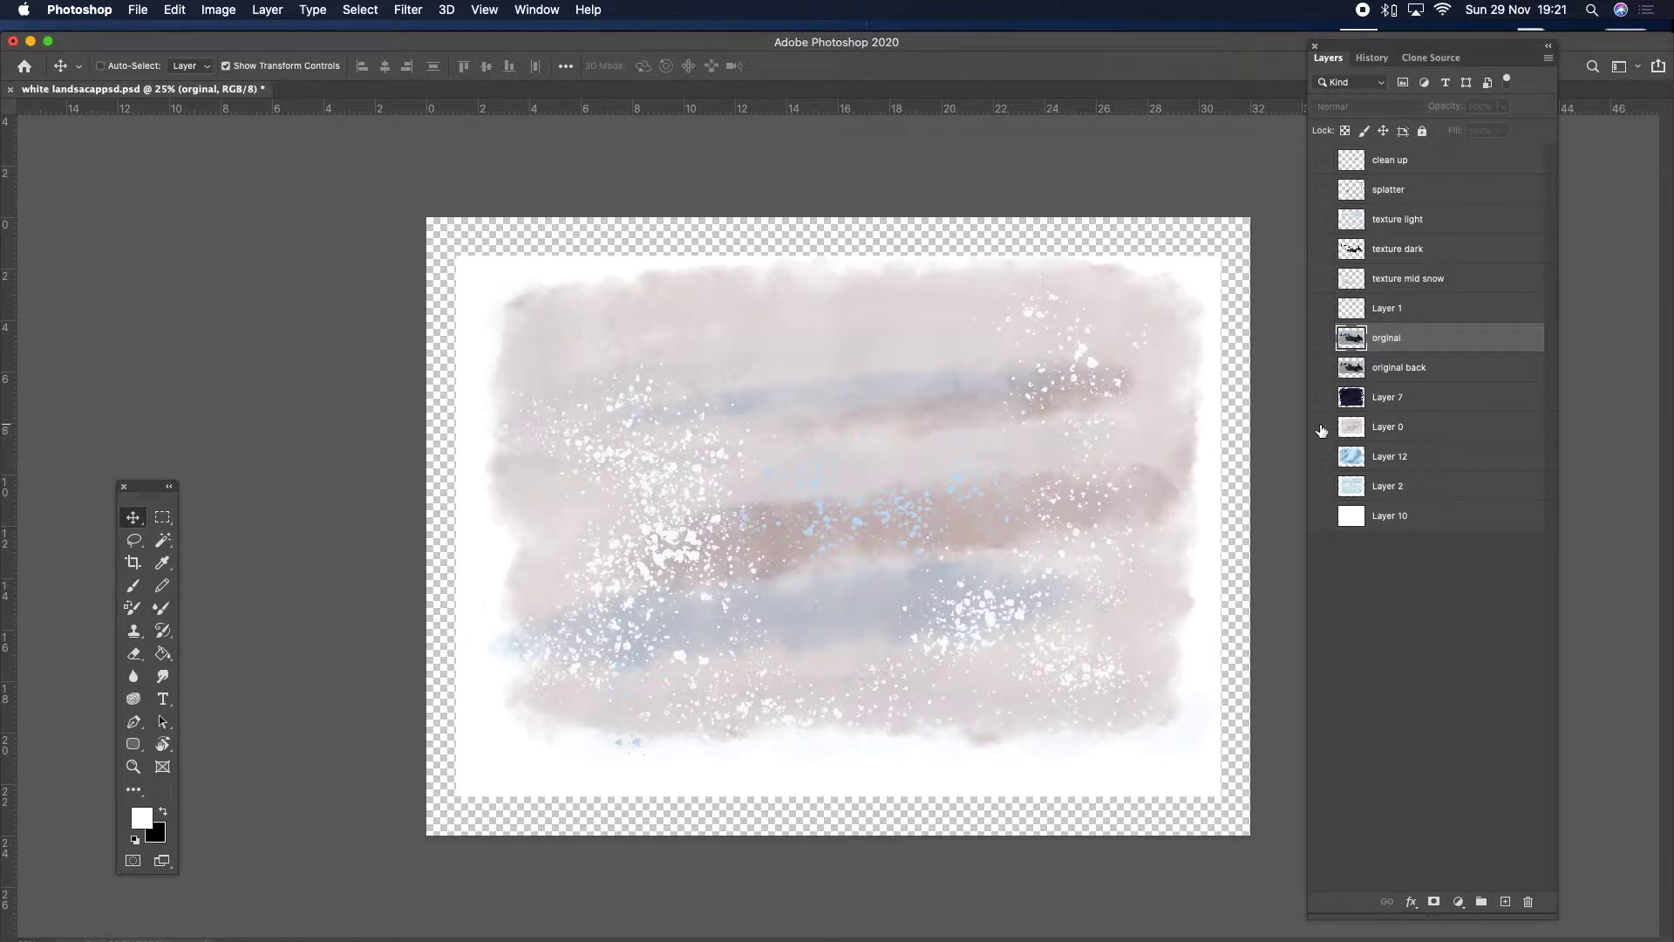
click(1322, 427)
click(1320, 456)
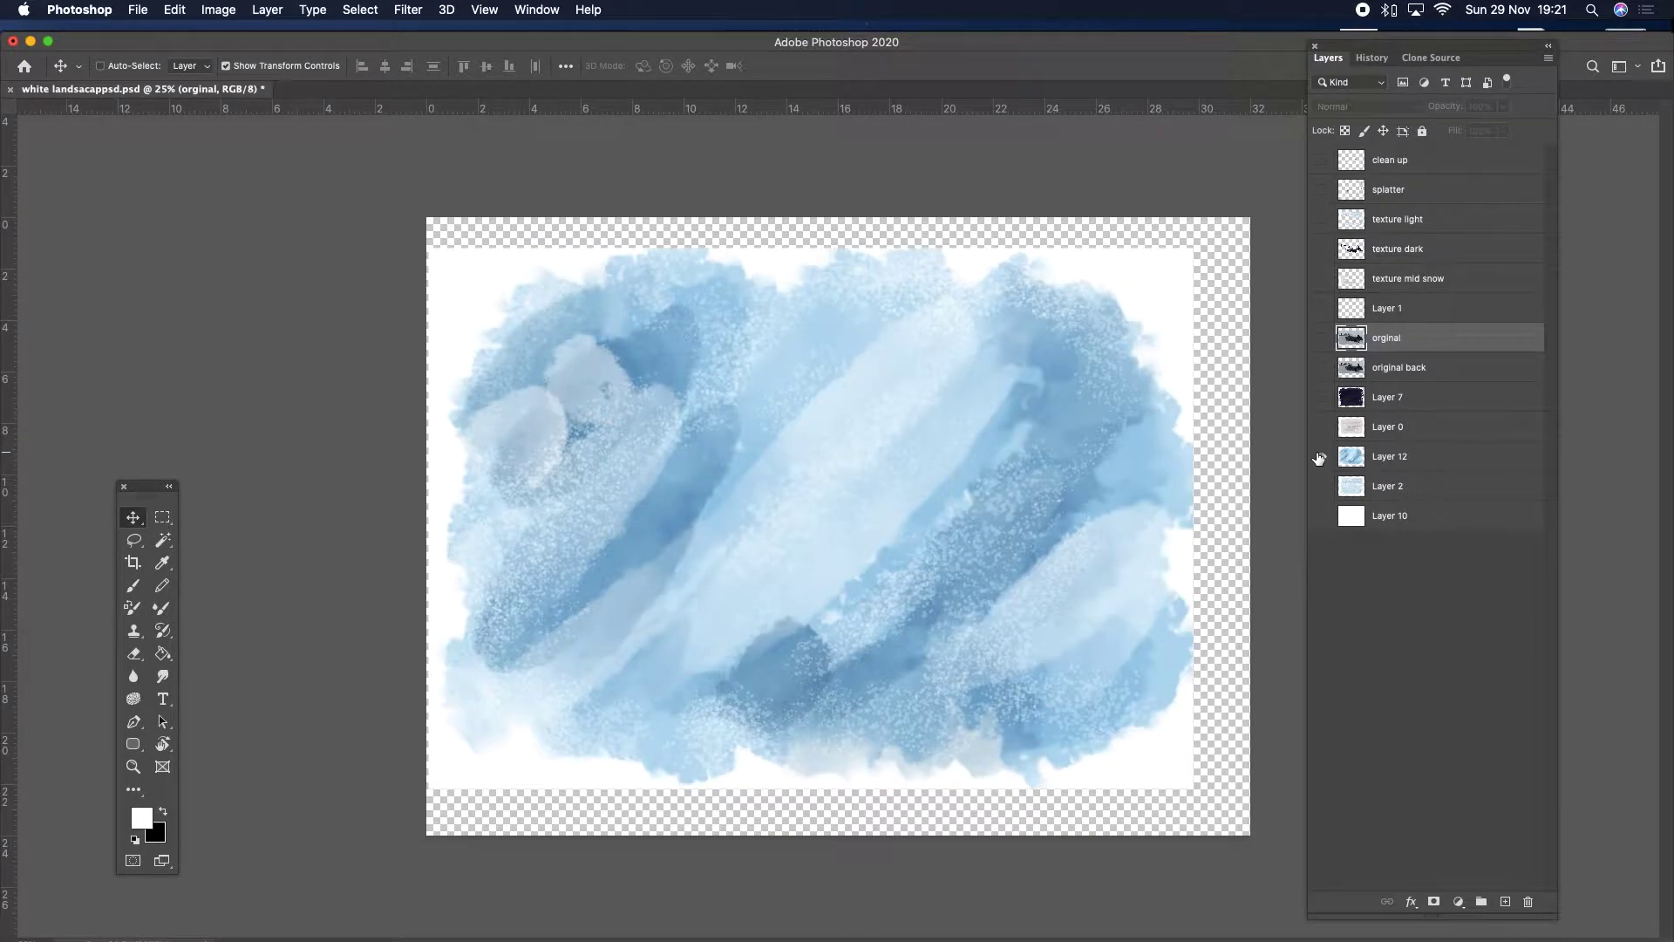
click(1321, 456)
click(1322, 396)
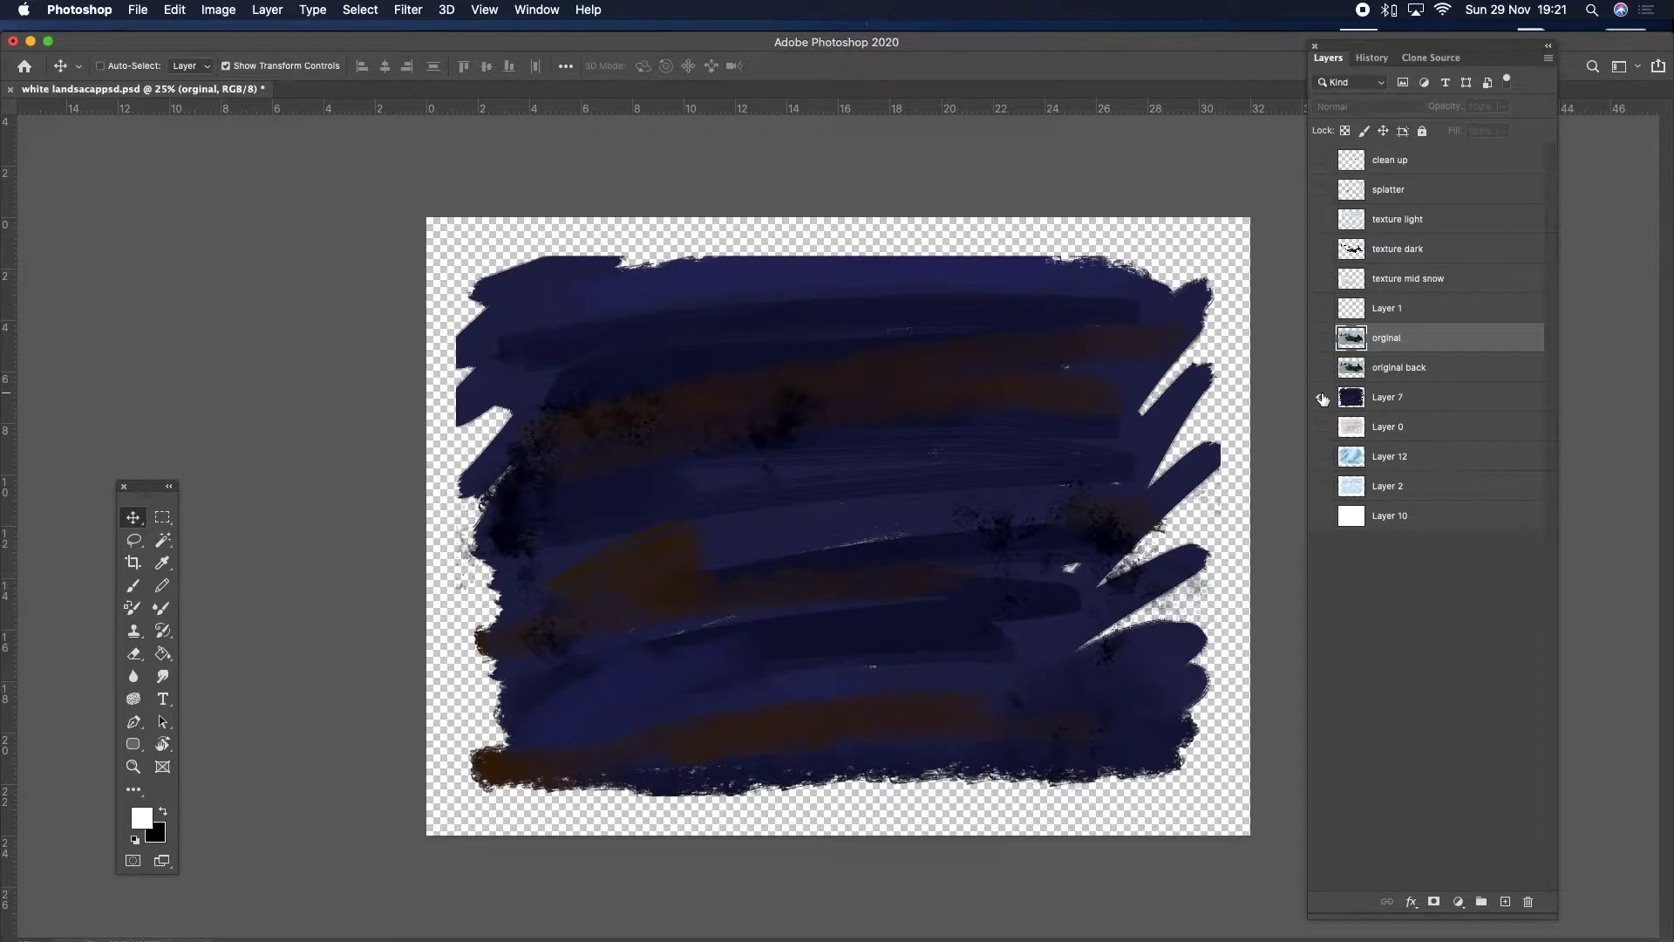
click(1322, 400)
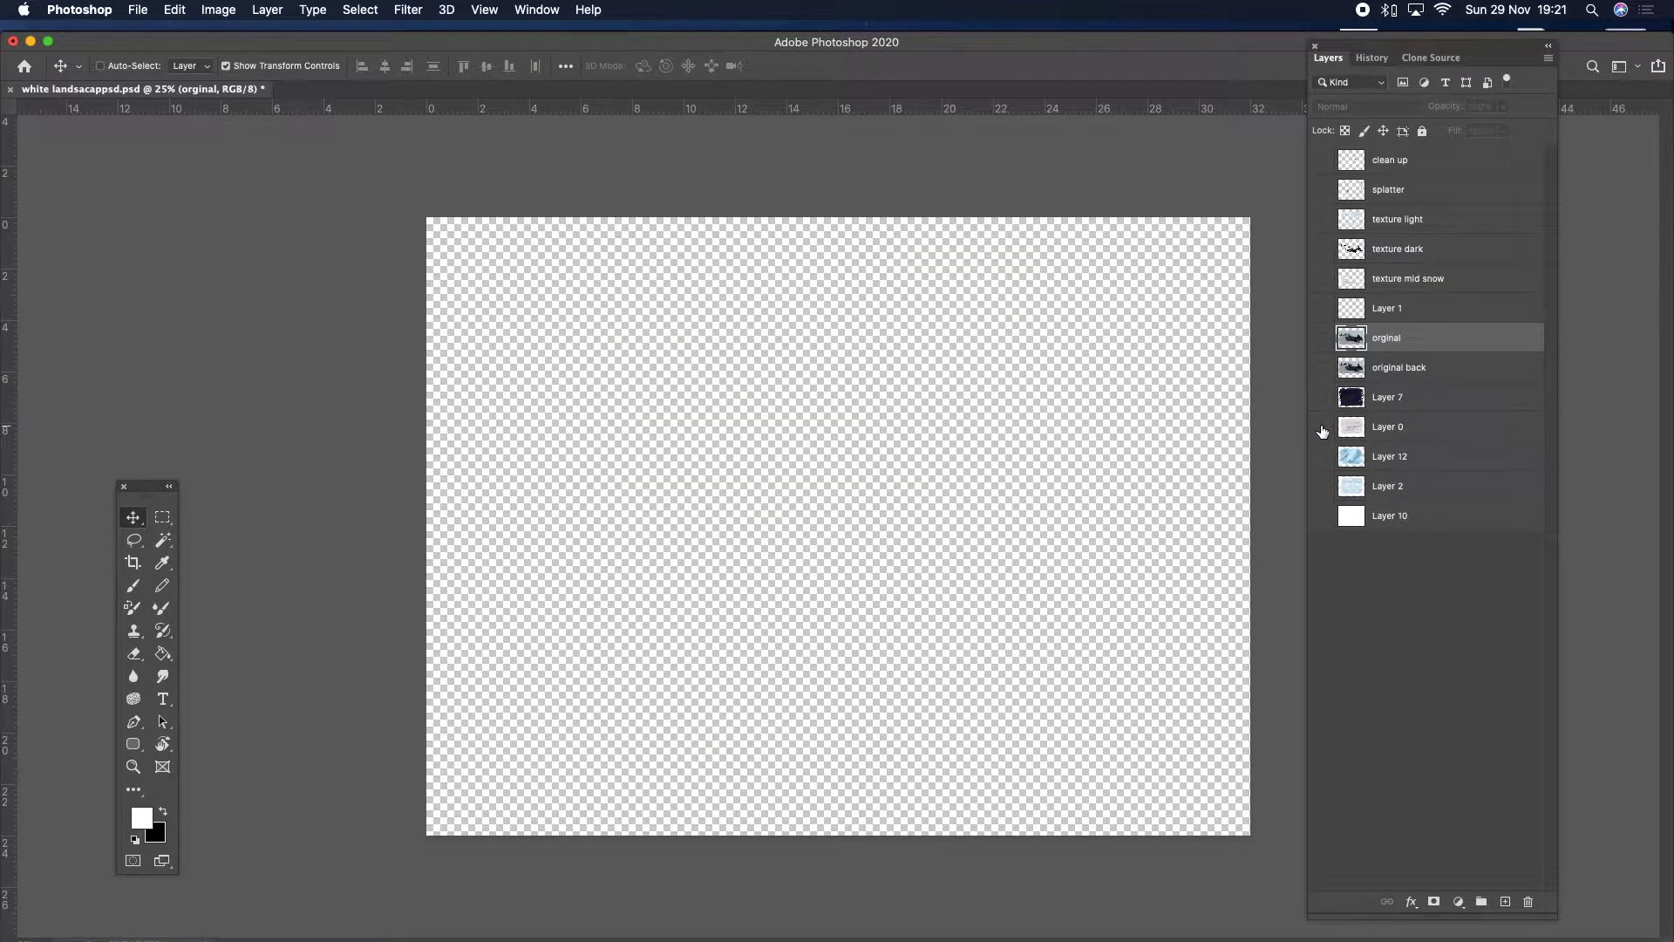
Preview the textures on Layer 0 and Layer 2, and make the white Layer 10 visible as the background.
click(1323, 427)
click(1322, 427)
click(1320, 486)
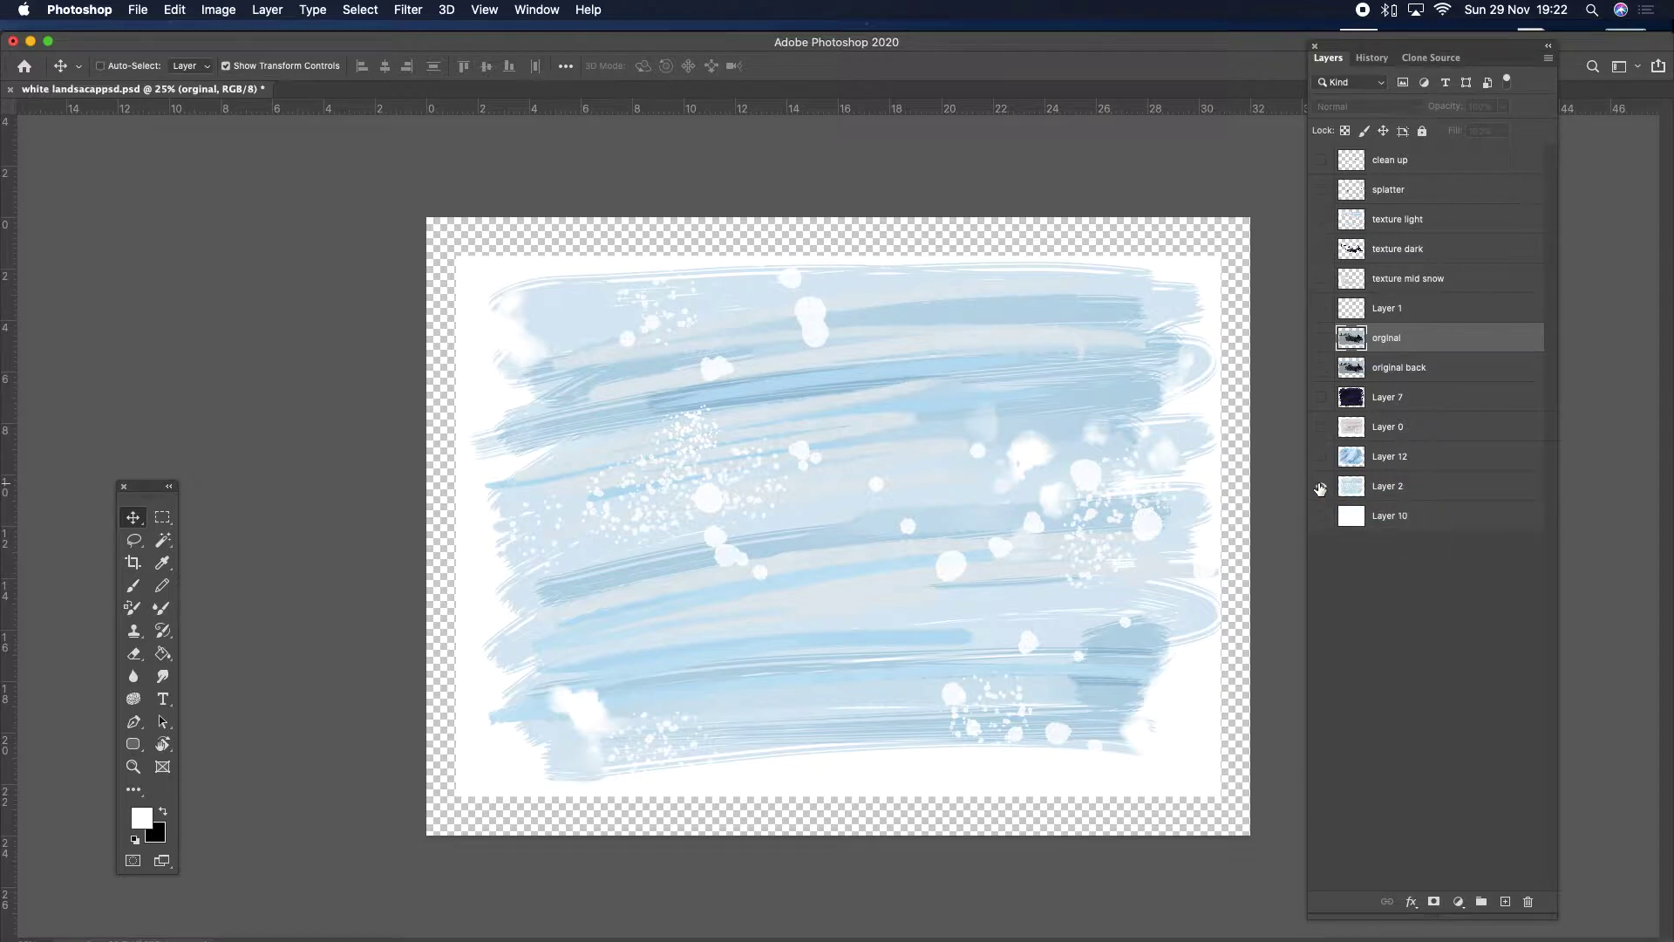
click(1320, 487)
click(1321, 516)
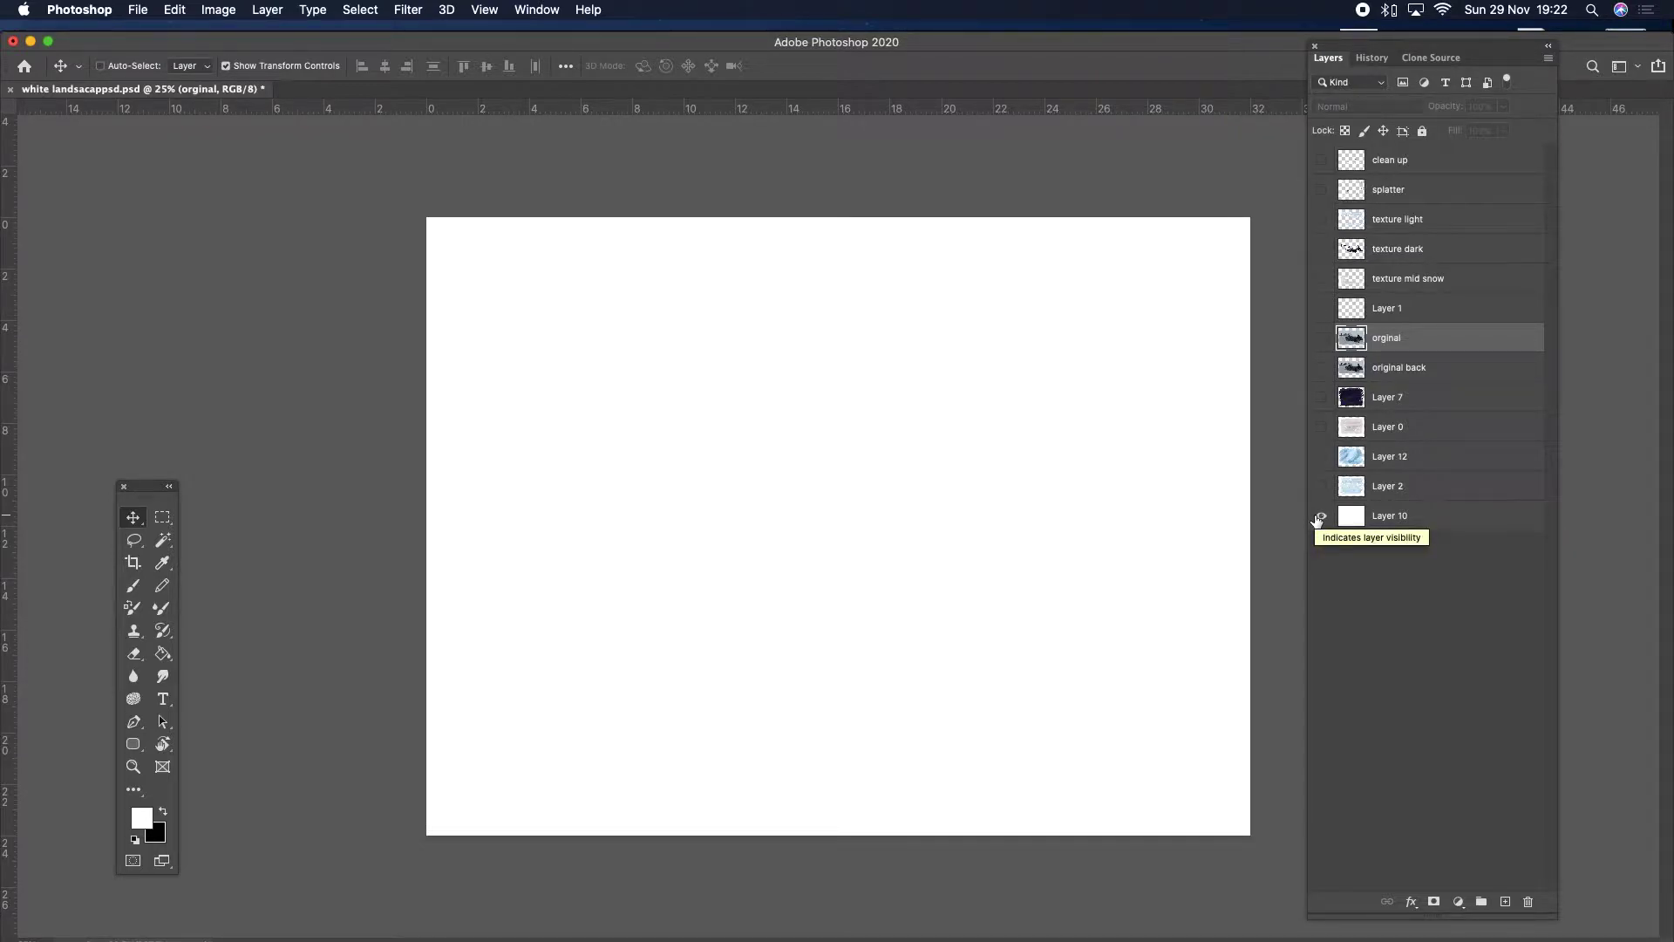
Preview the orginal, texture mid snow and texture dark layers one at a time over the white background.
click(1321, 338)
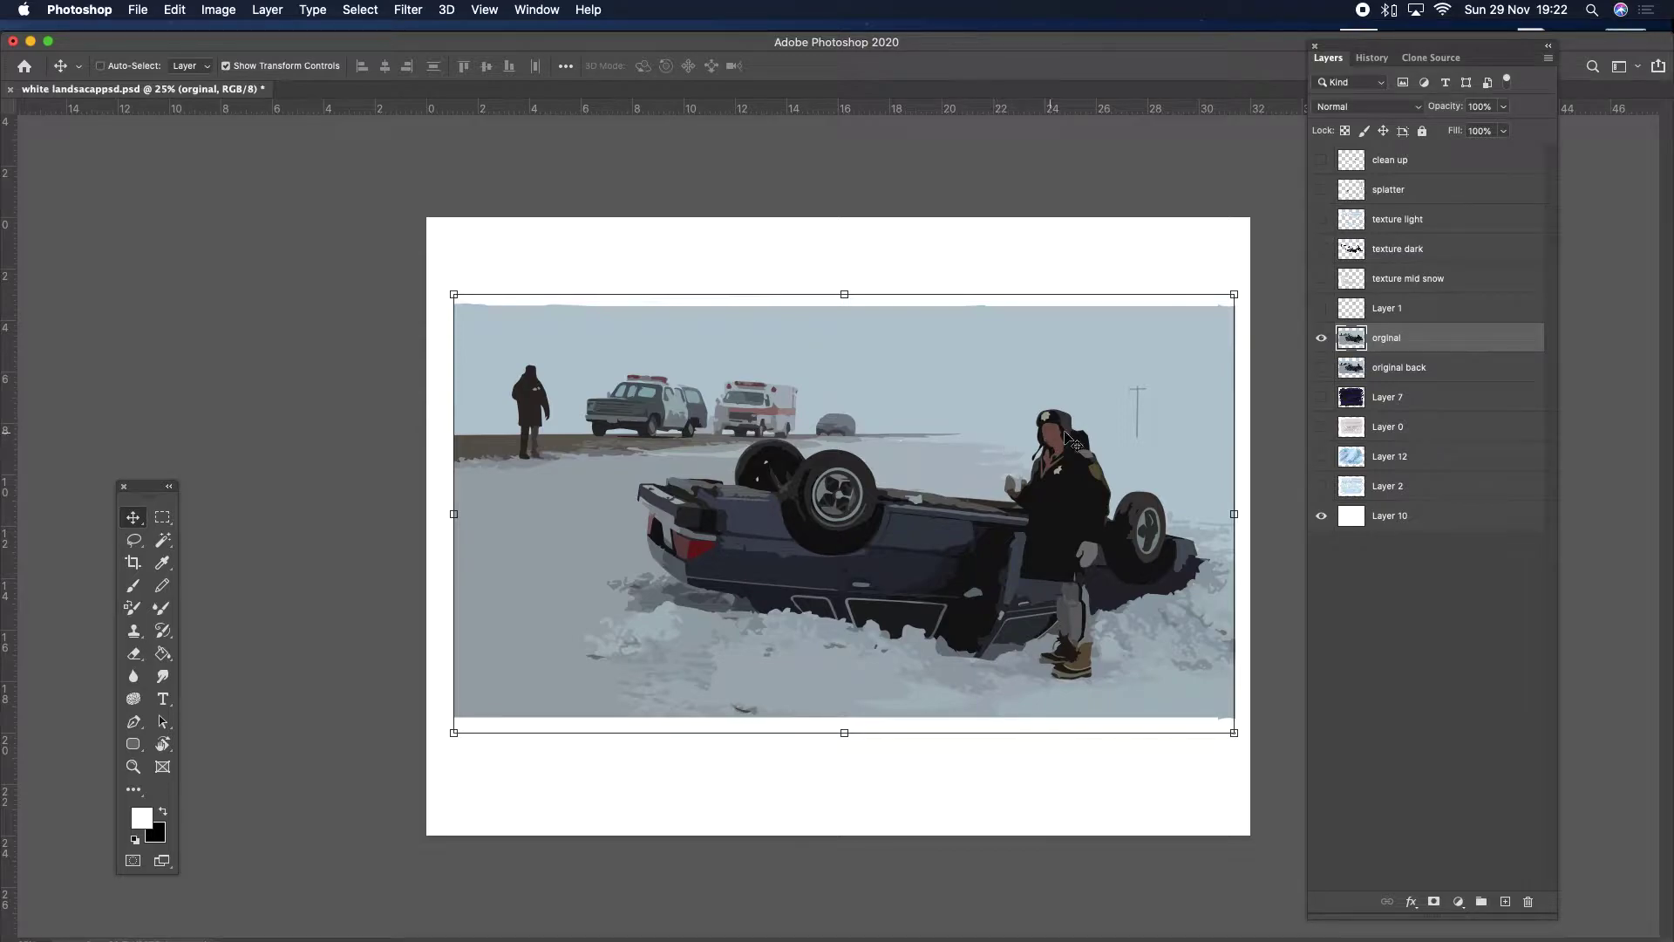
click(1322, 338)
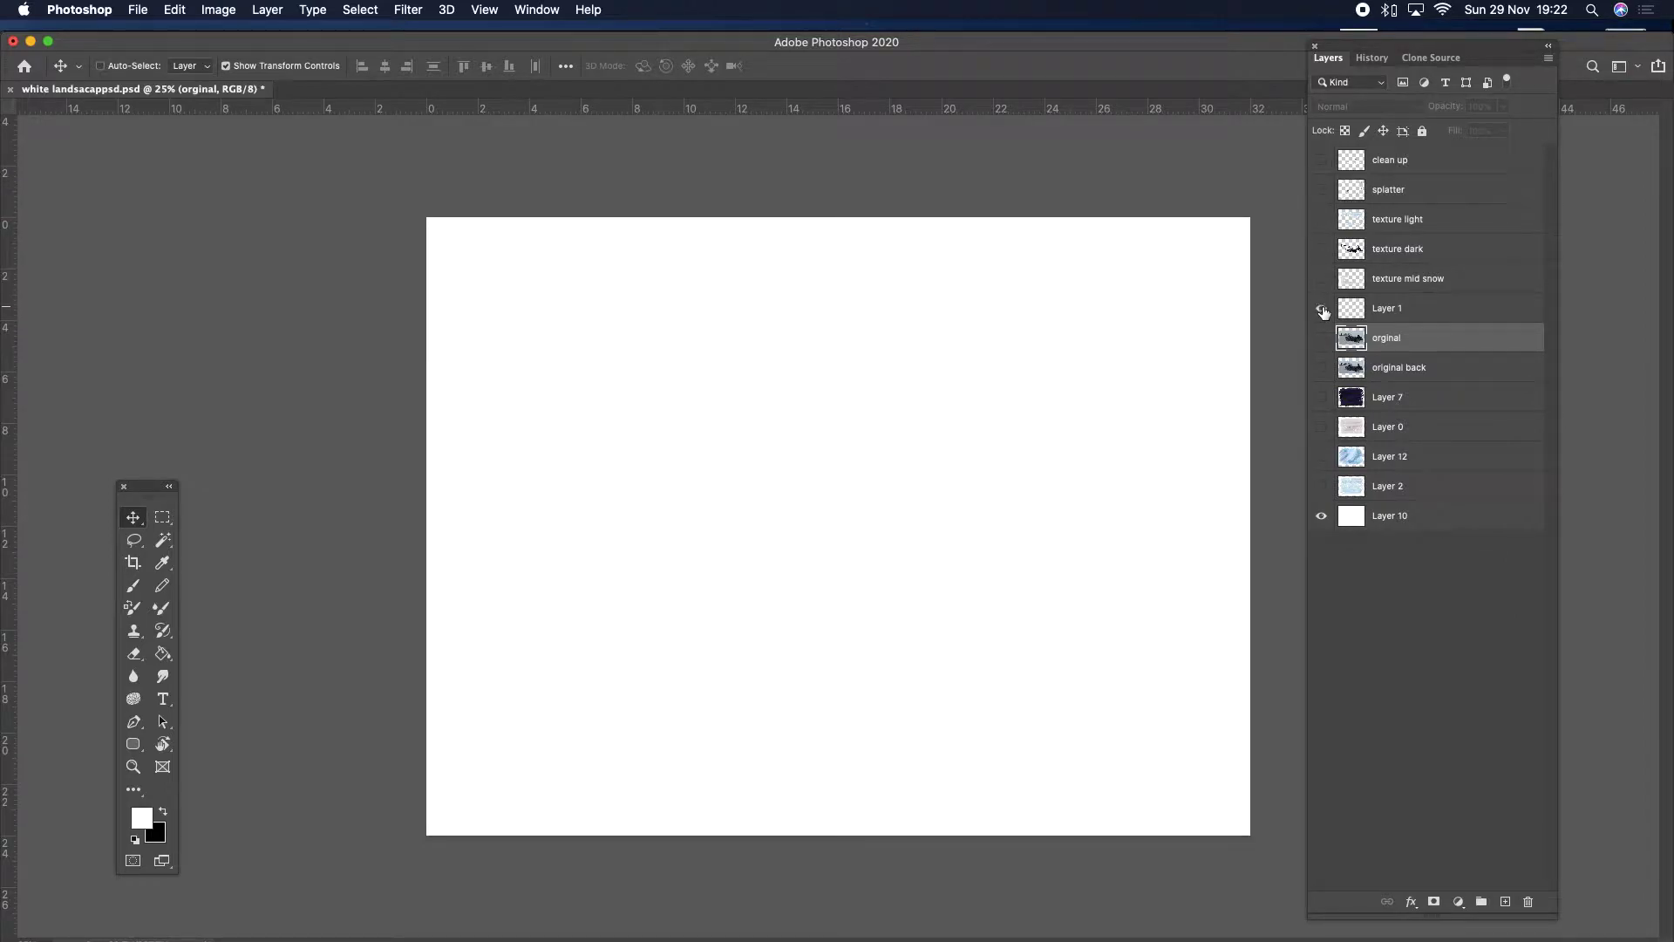
click(1322, 279)
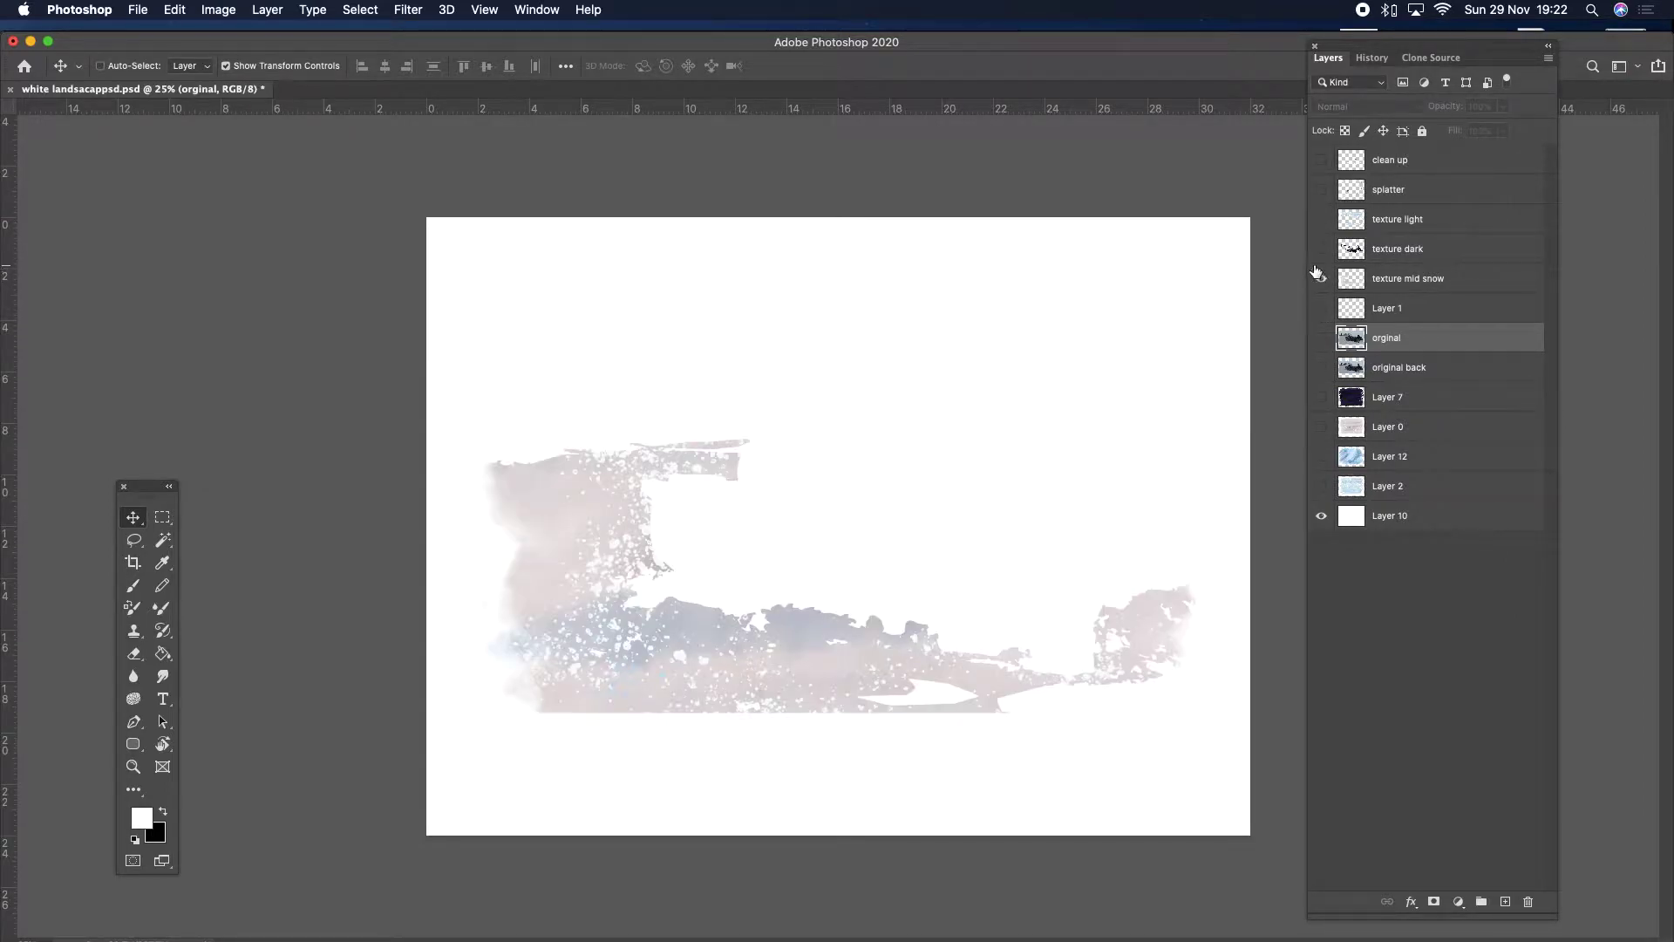
click(1322, 279)
click(1322, 250)
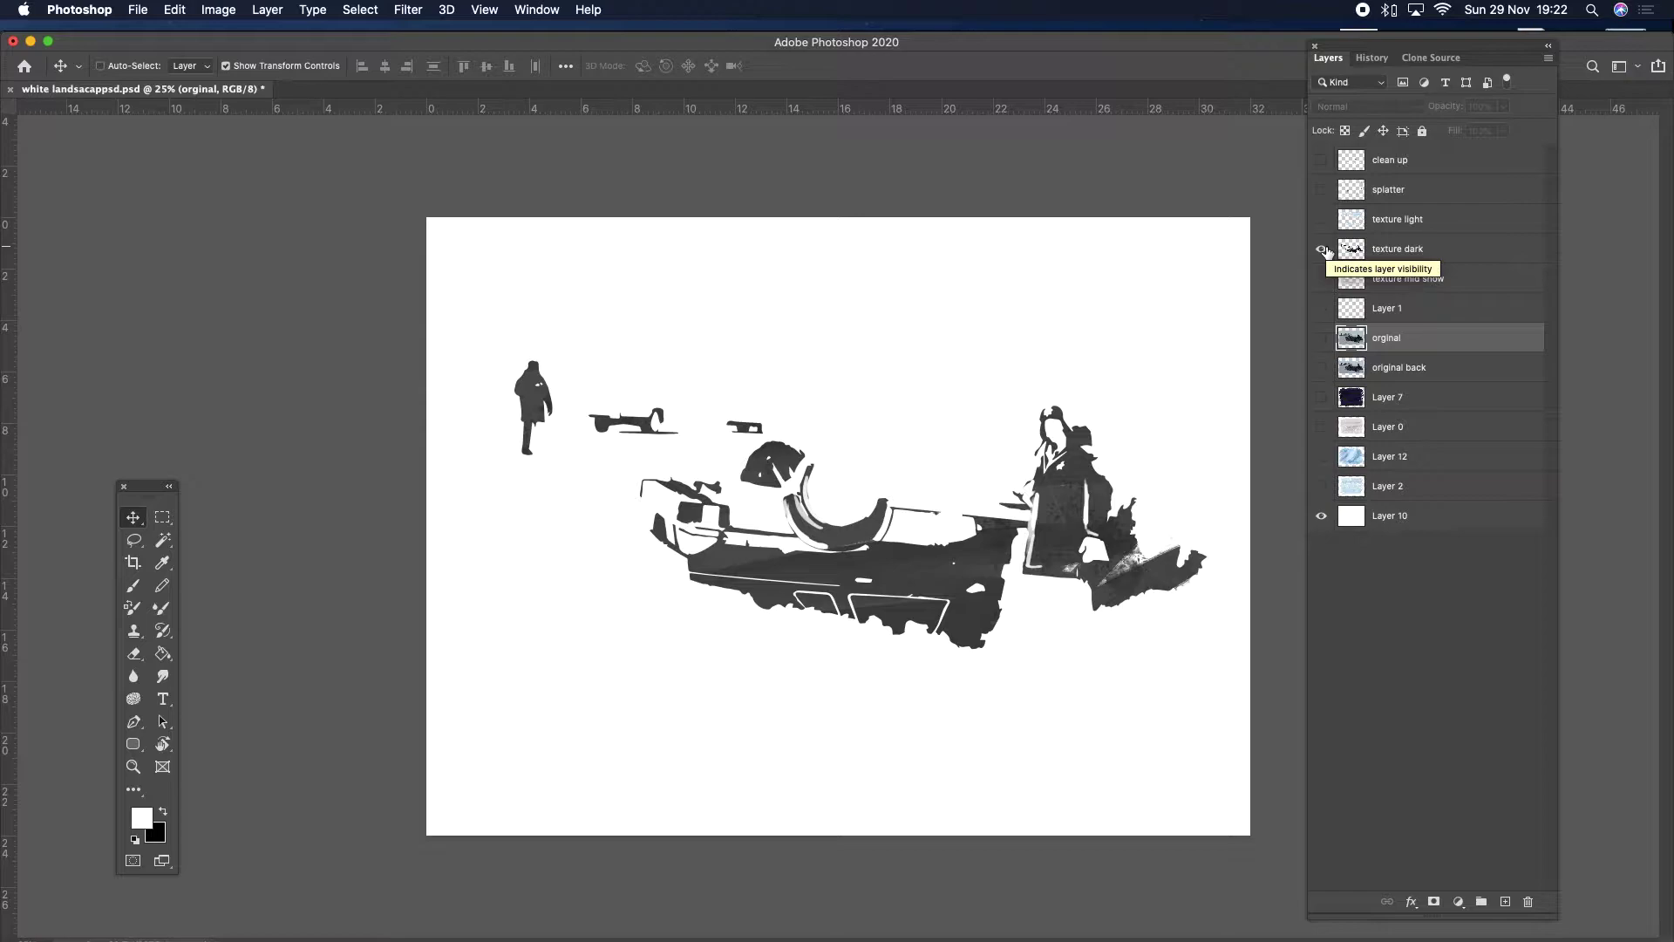
click(1446, 254)
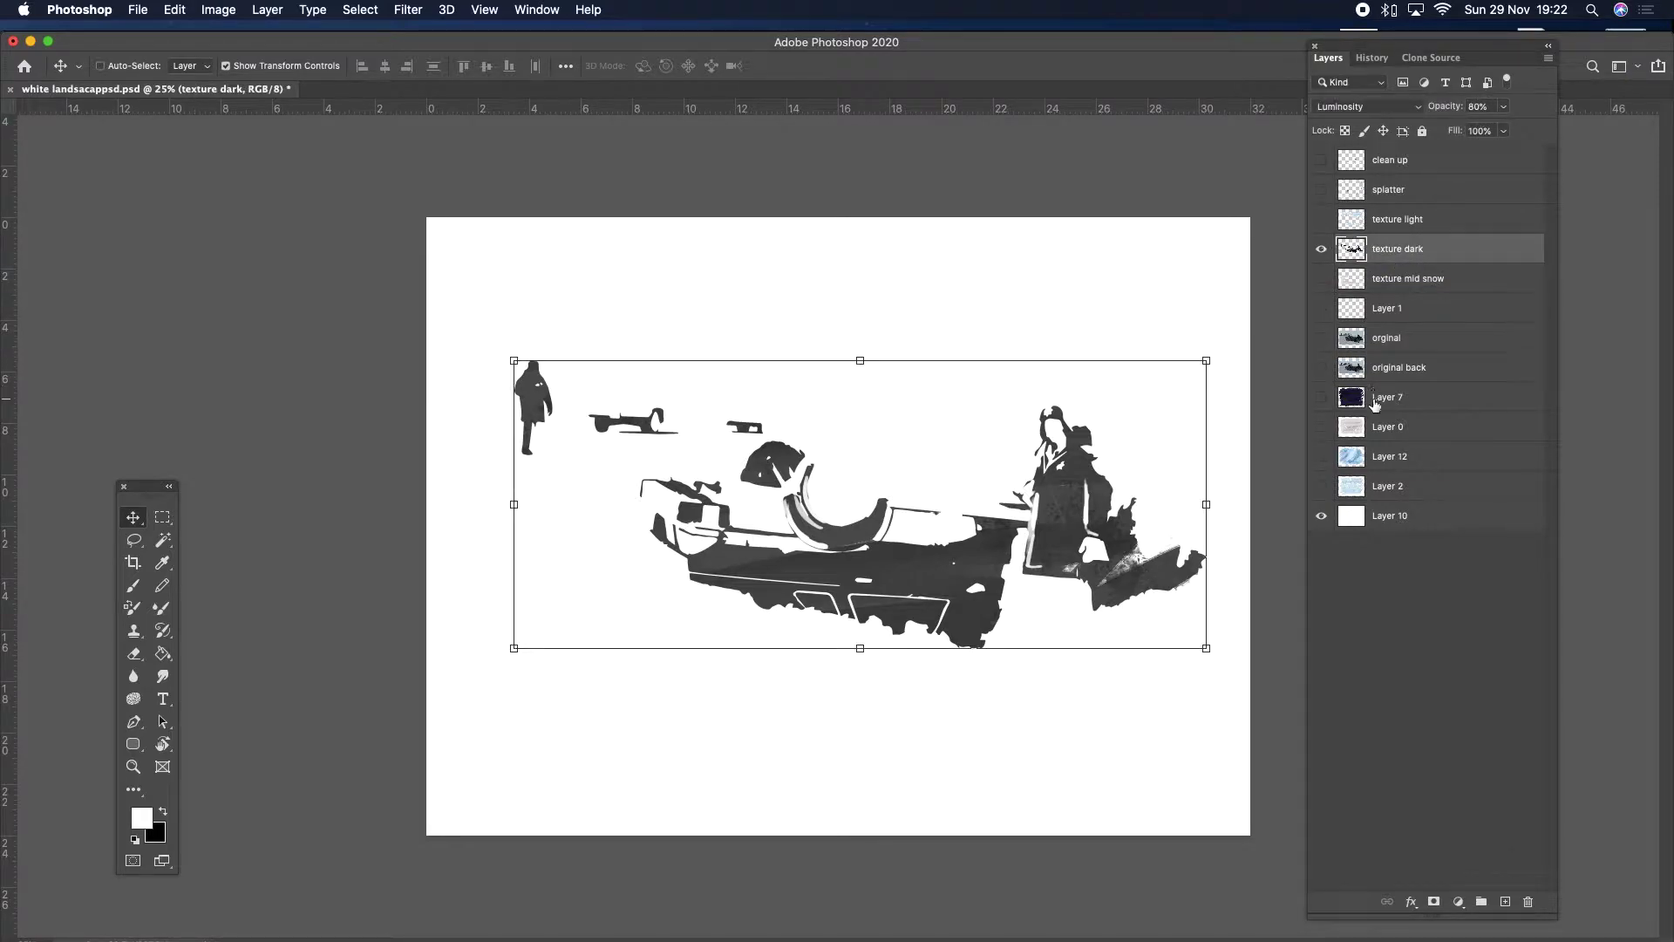
click(1322, 250)
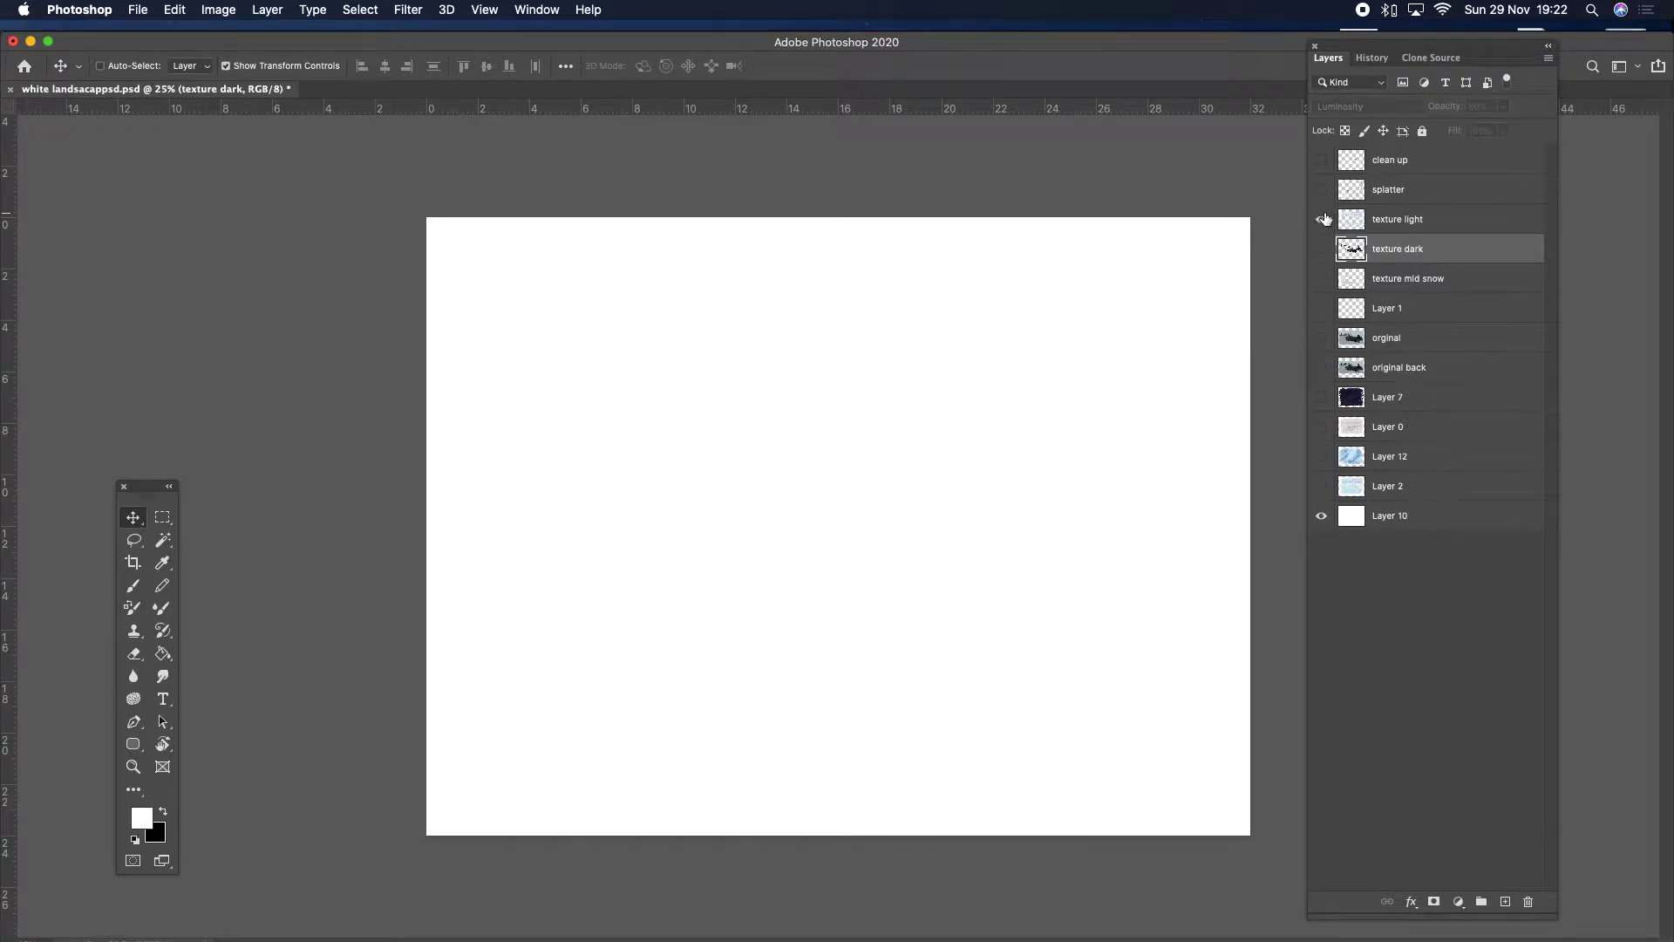
Preview the texture light, splatter and clean up layers over the white background, leaving clean up visible.
click(1325, 219)
click(1325, 219)
click(1323, 190)
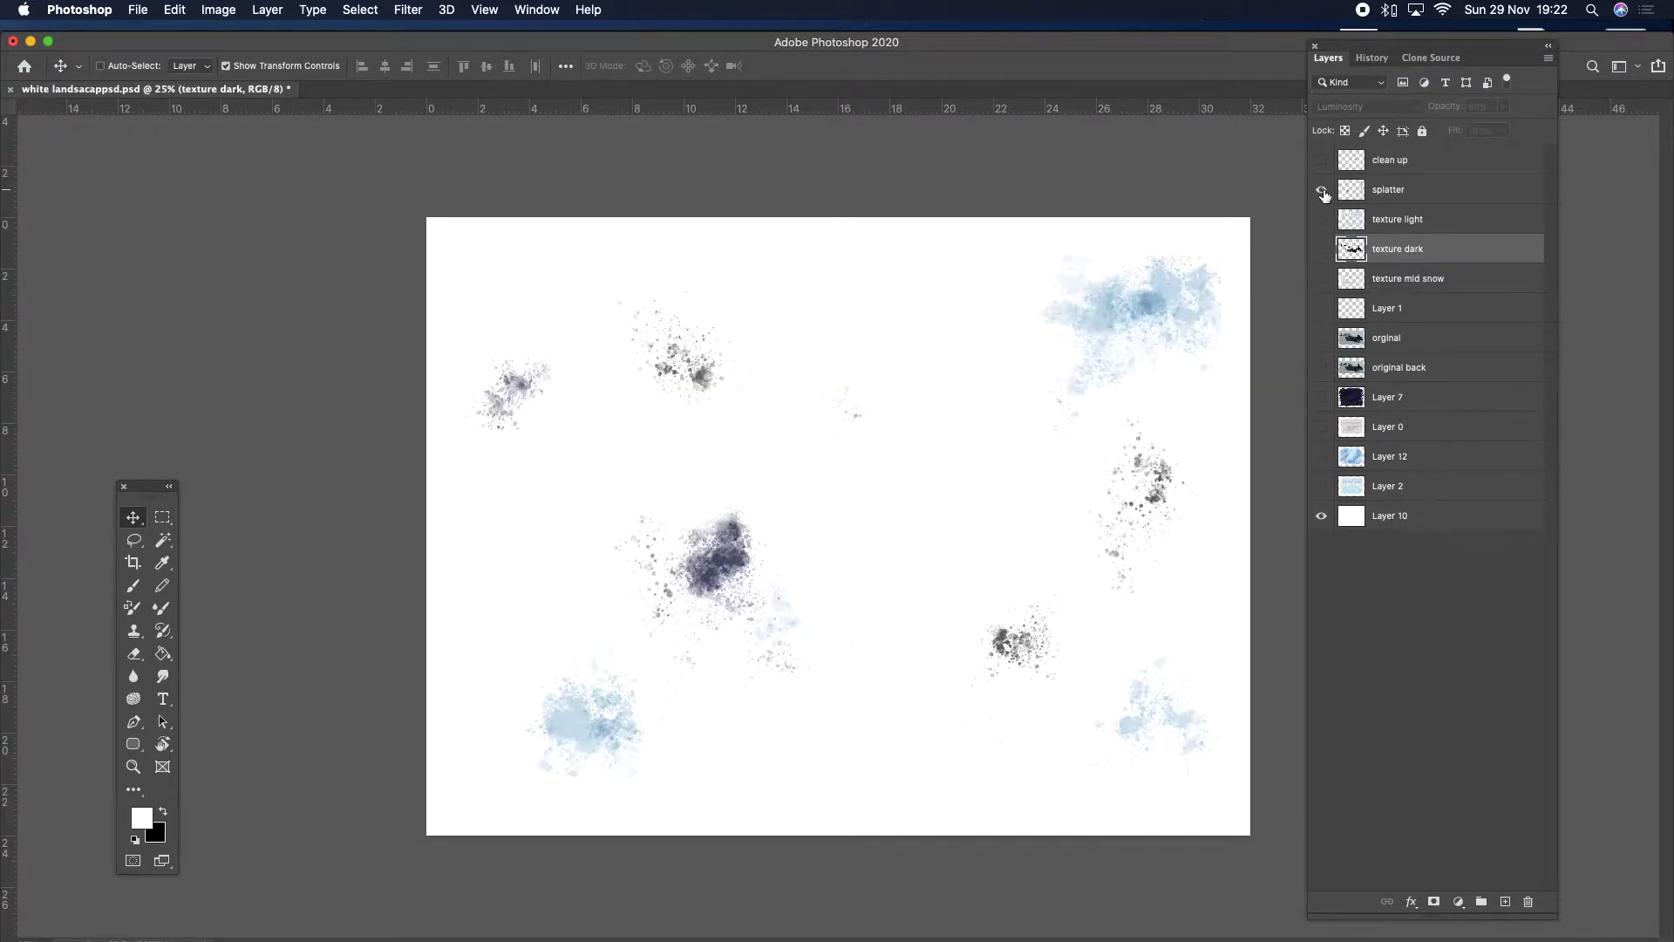
click(1323, 190)
click(1322, 160)
click(1322, 161)
click(1322, 161)
click(1322, 161)
click(1322, 161)
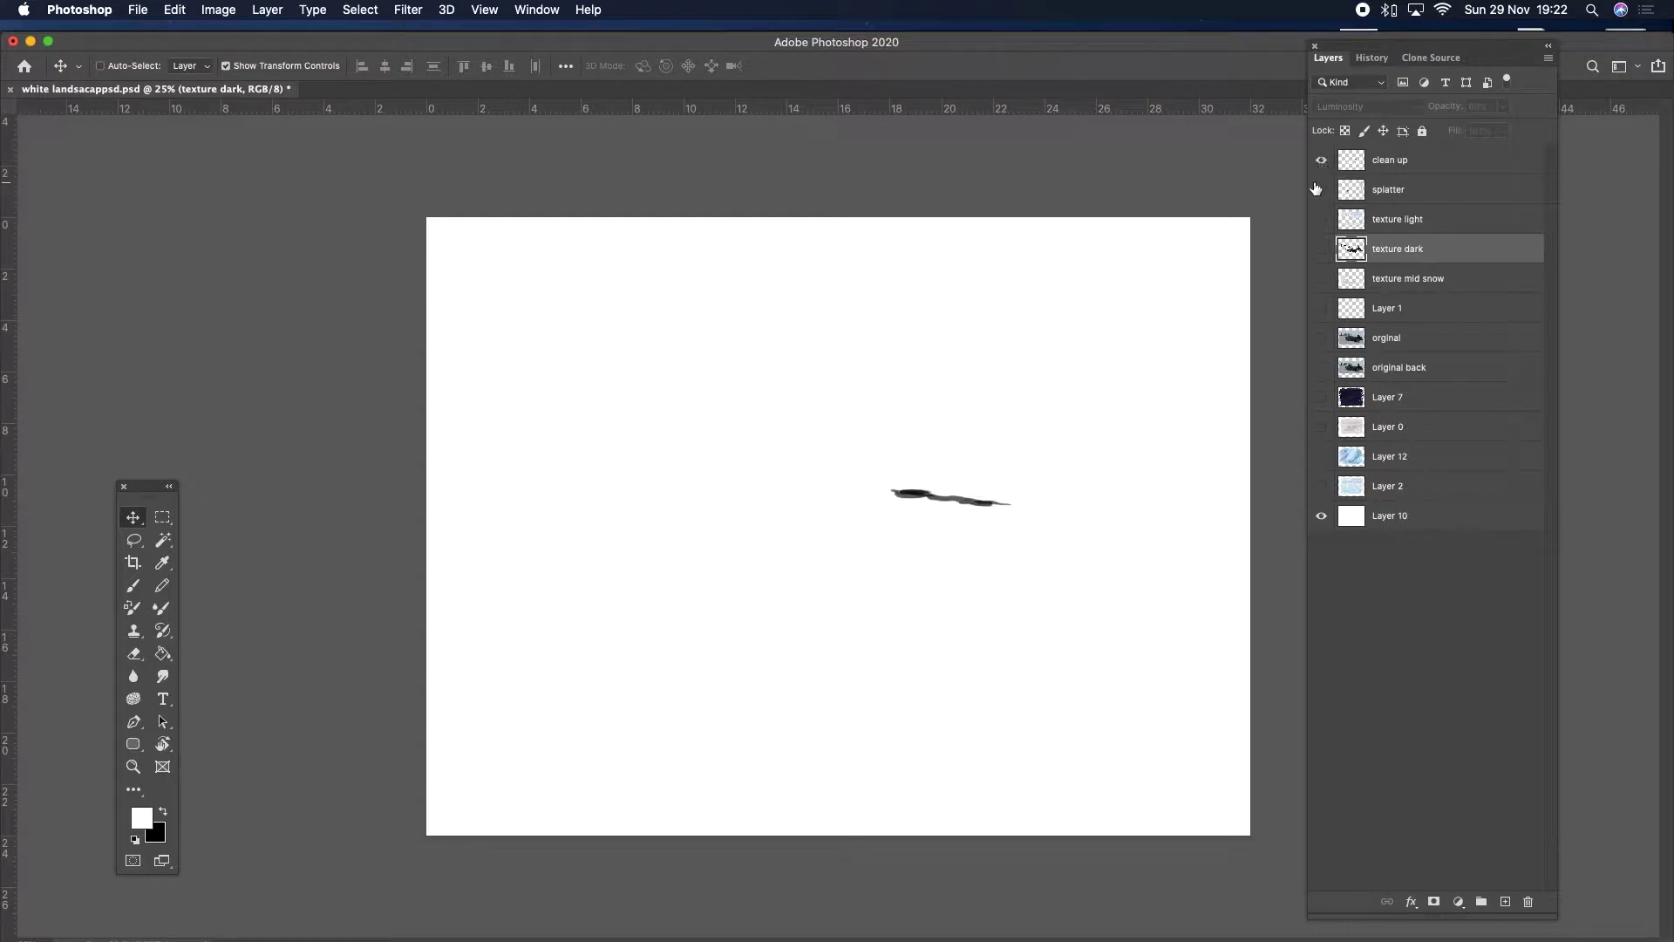
Show the splatter, texture light, texture dark, texture mid snow, Layer 1 and original back layers together to view the combined artwork.
click(1322, 191)
click(1322, 219)
click(1322, 248)
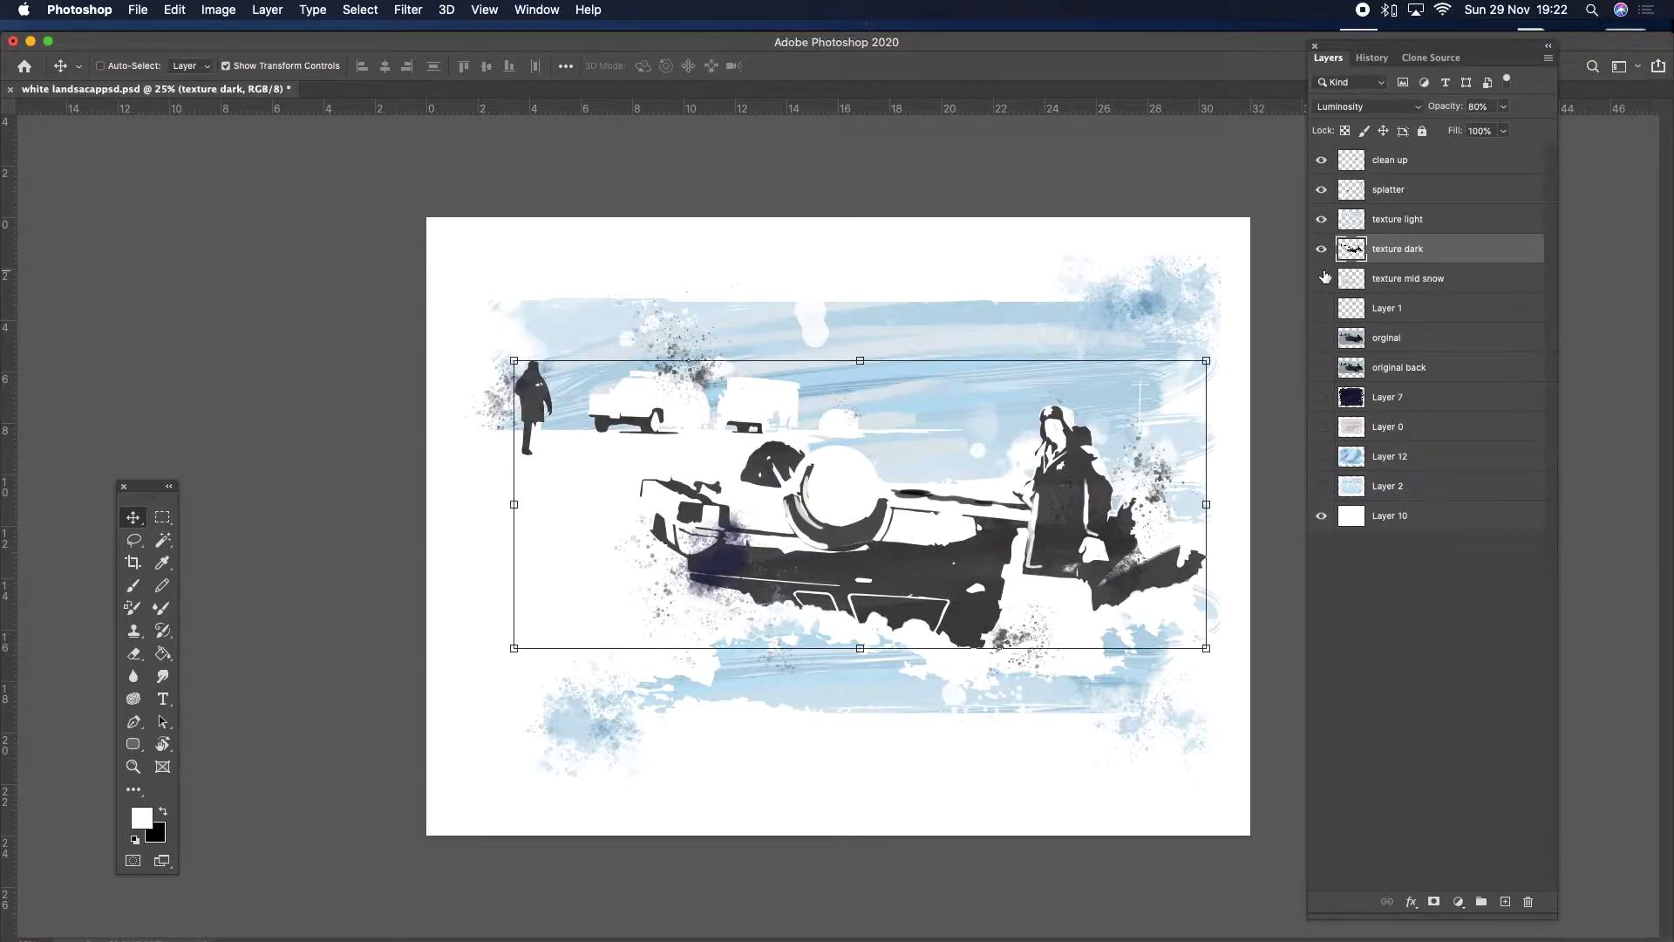
click(1322, 278)
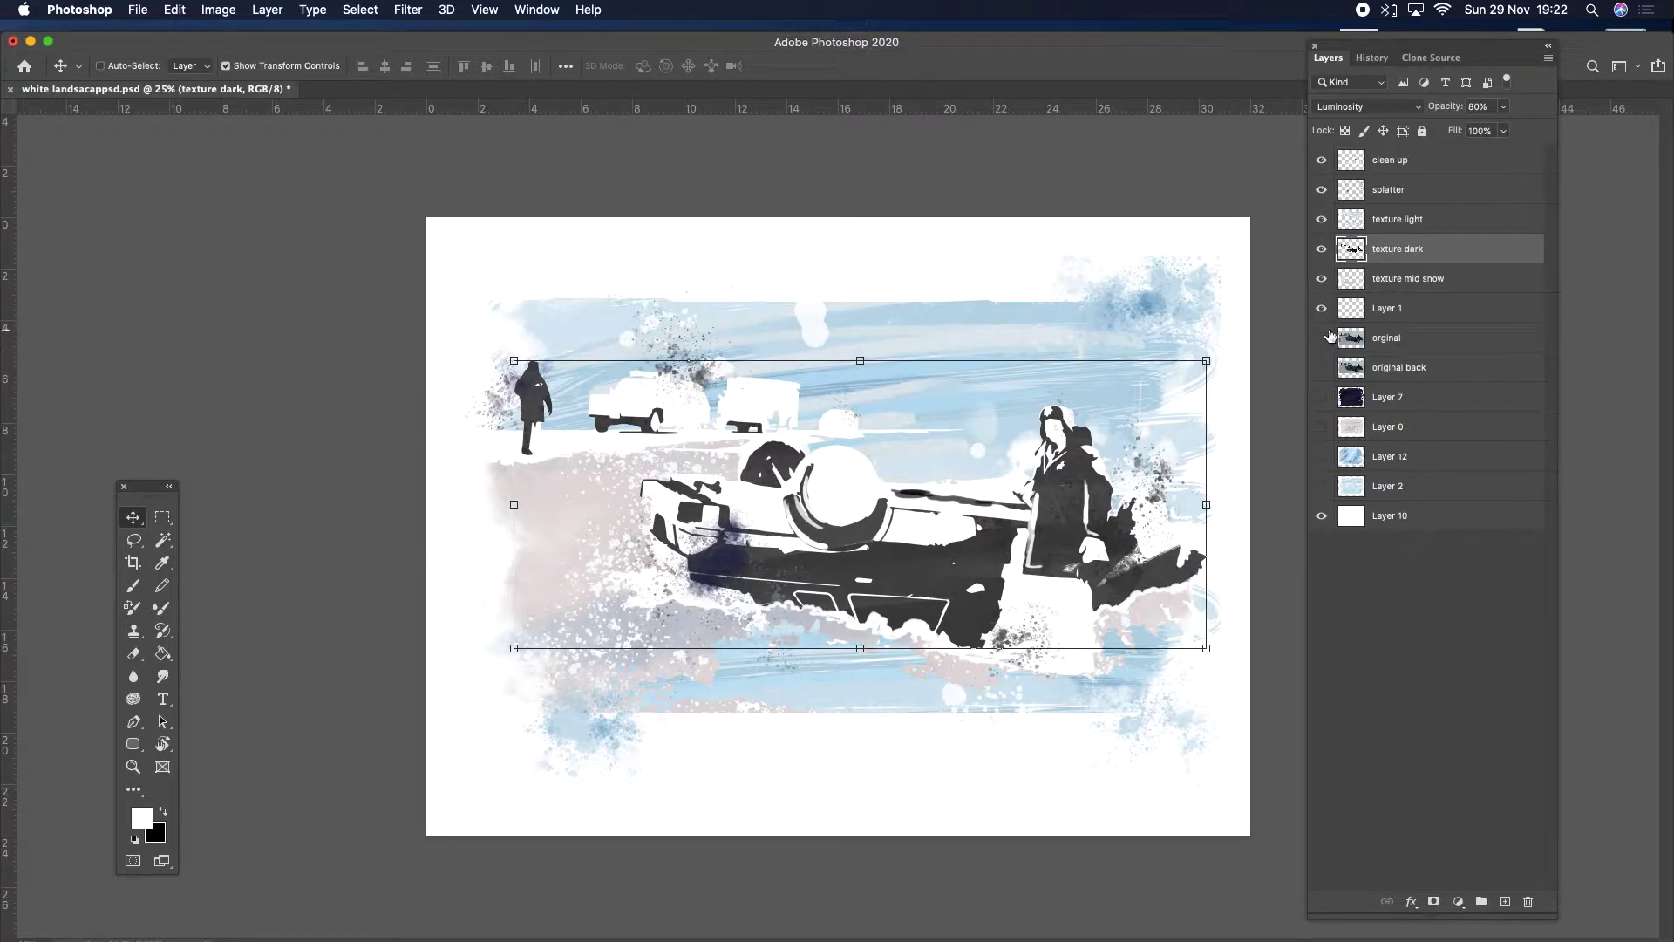
click(1322, 339)
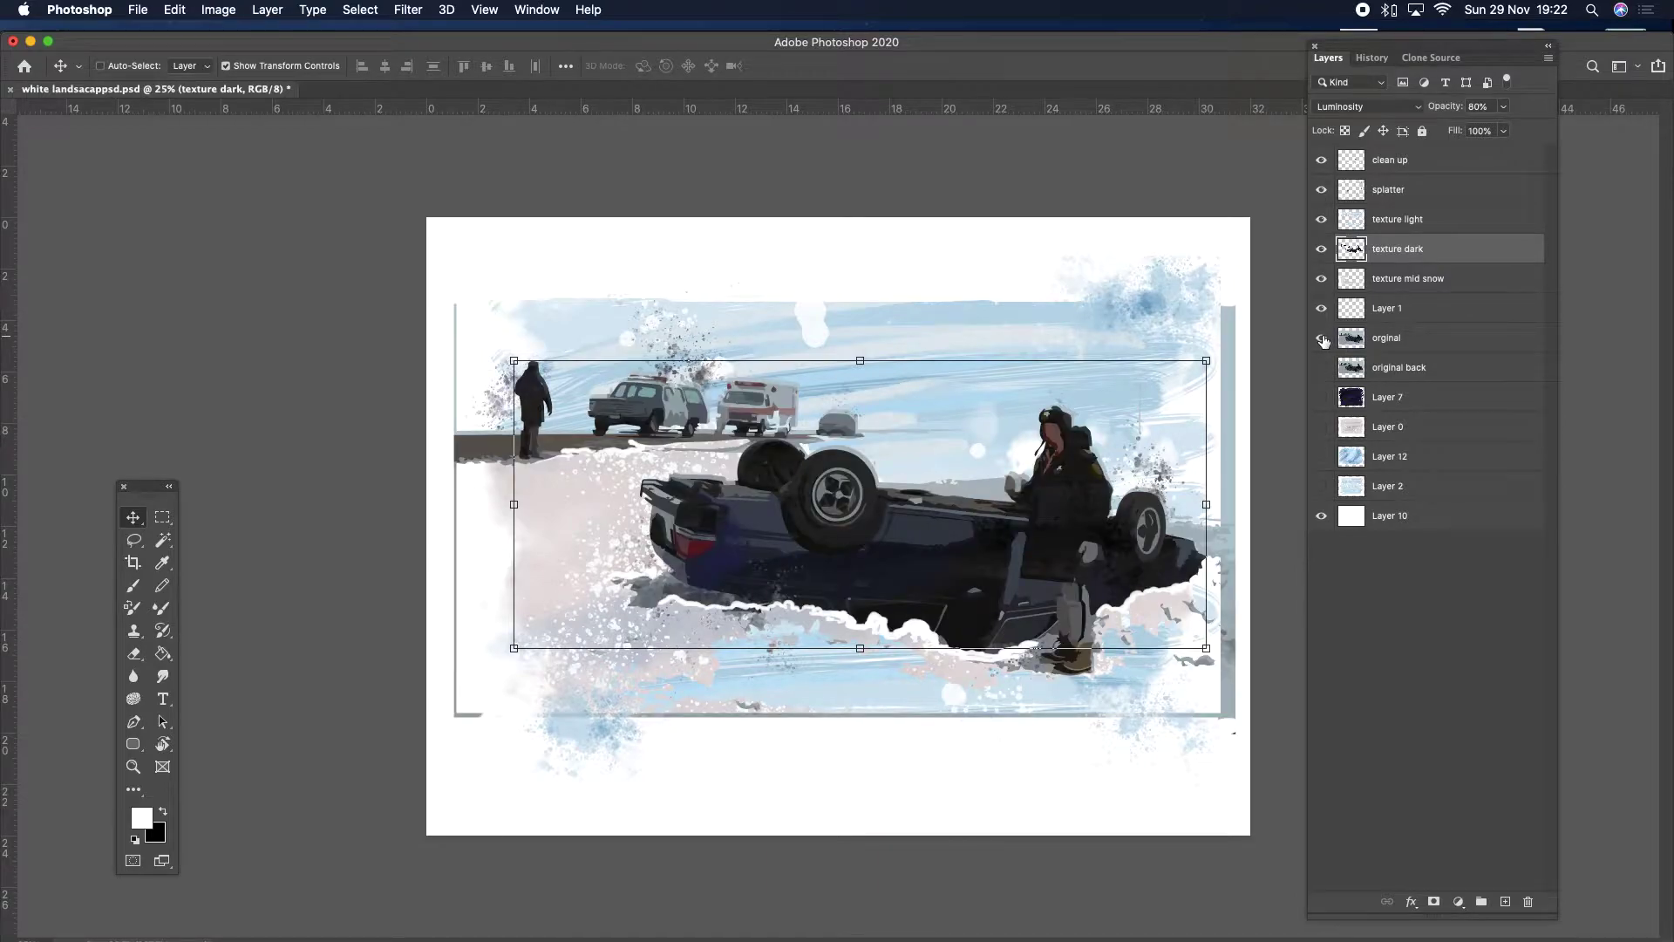
click(1322, 339)
click(1323, 368)
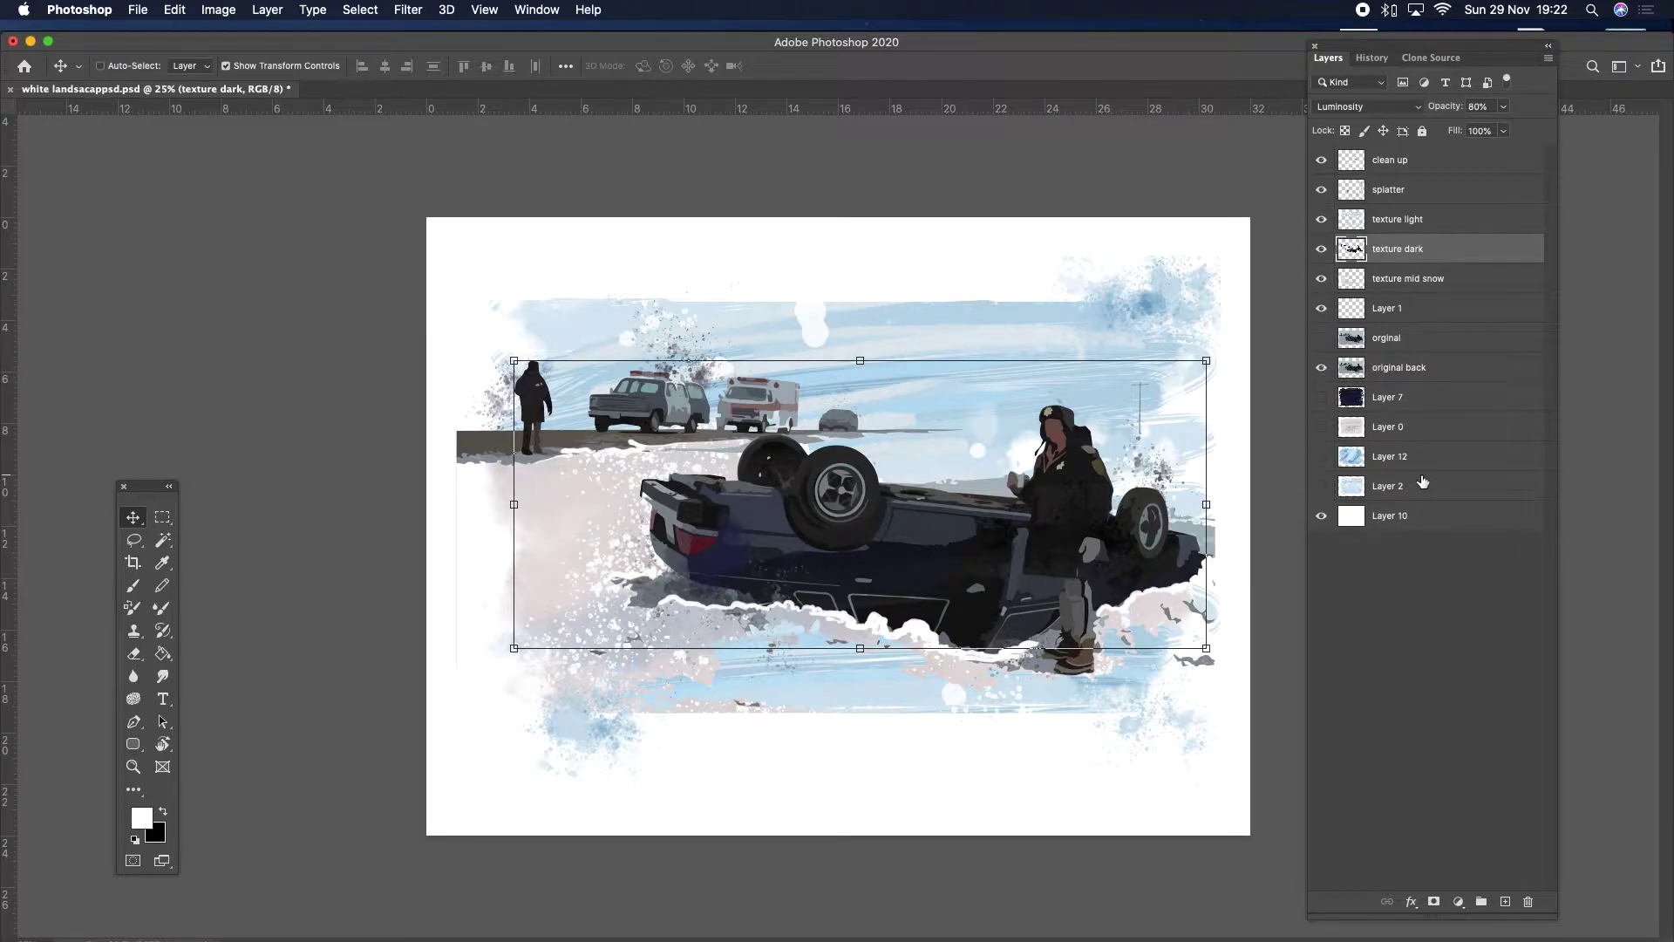
Compare the artwork with the orginal layer, Layer 12 and Layer 2 switched on and off, leaving Layer 2 visible.
click(1322, 339)
click(1322, 339)
click(1323, 456)
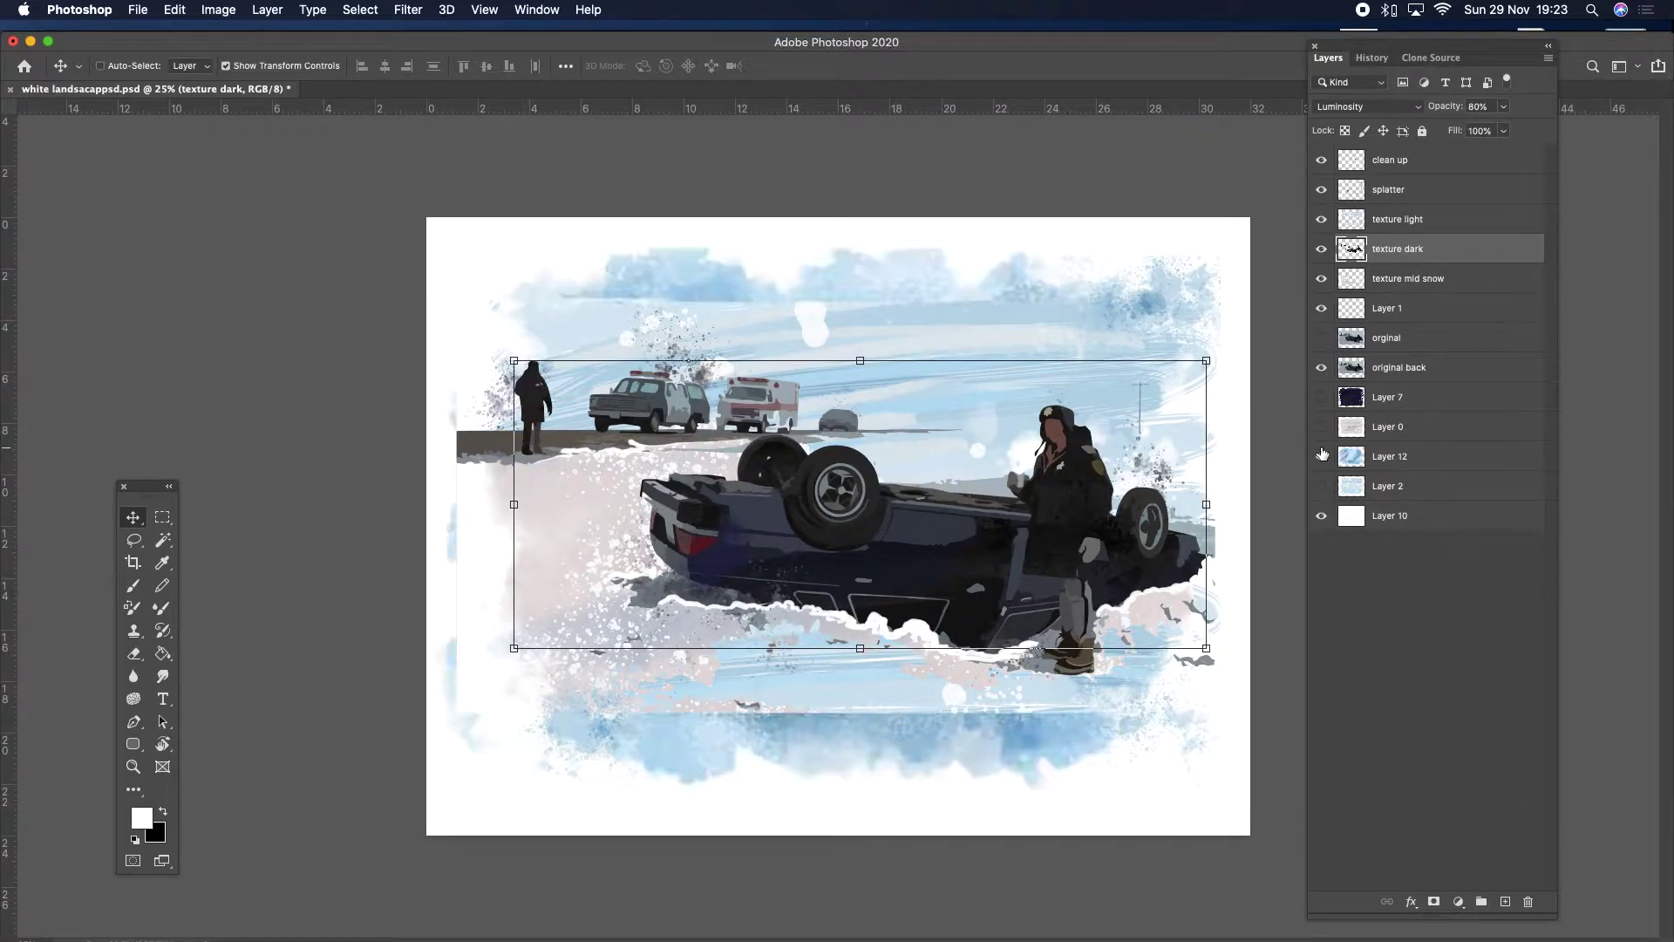
click(1322, 455)
click(1322, 486)
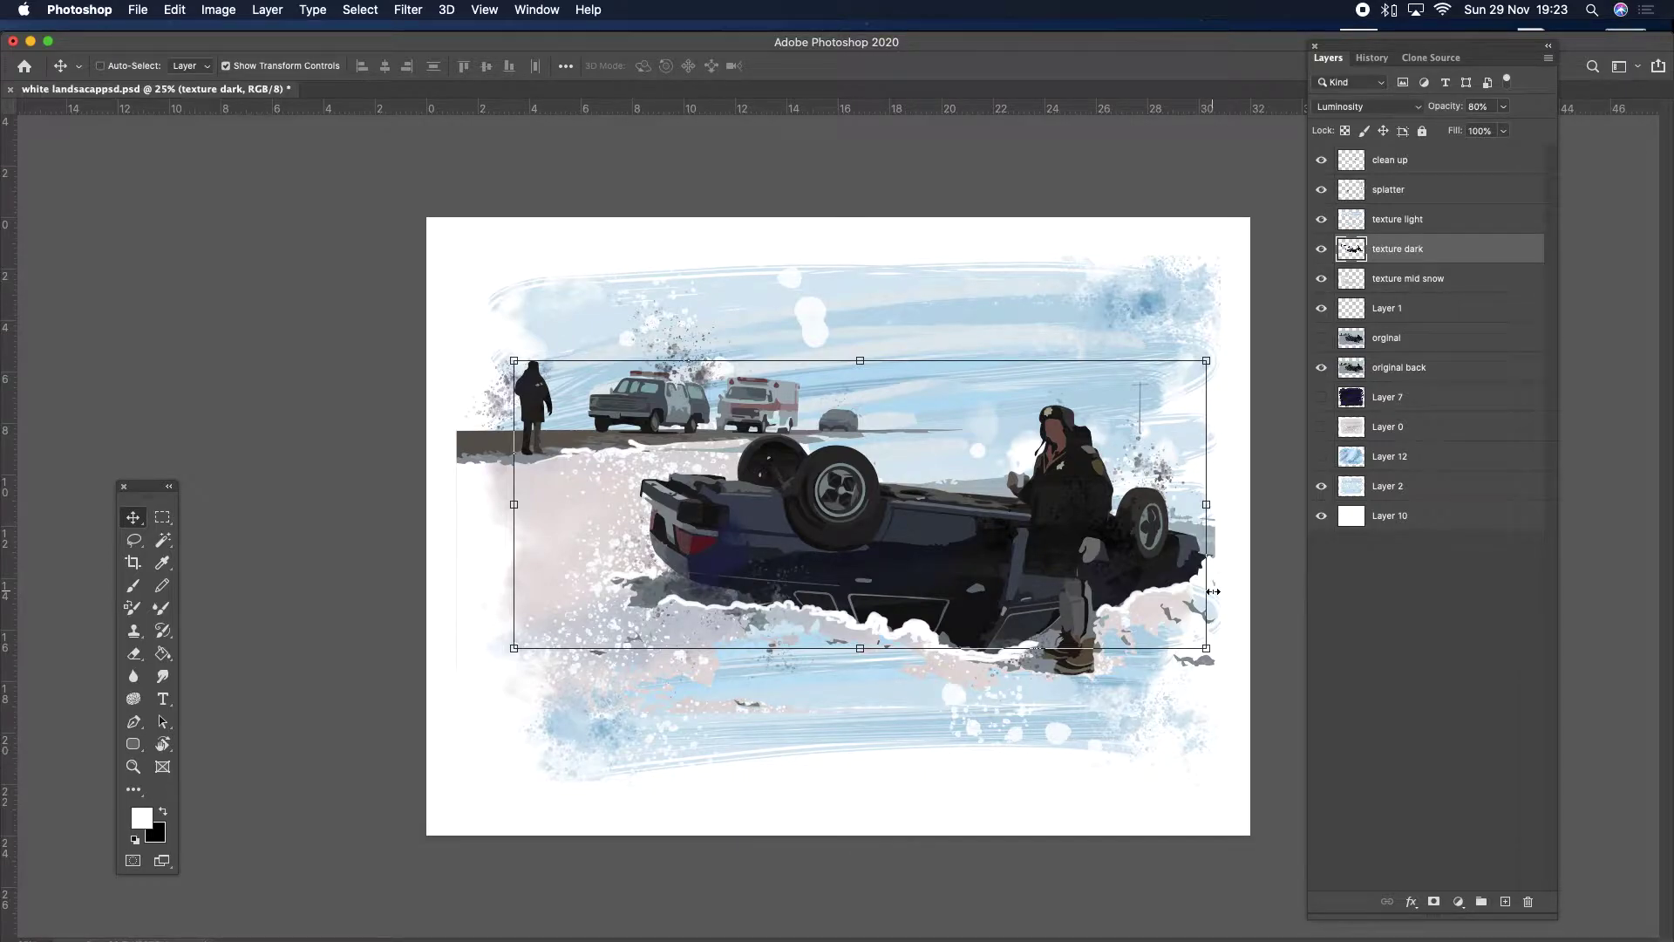
click(1324, 341)
click(1322, 339)
click(1319, 486)
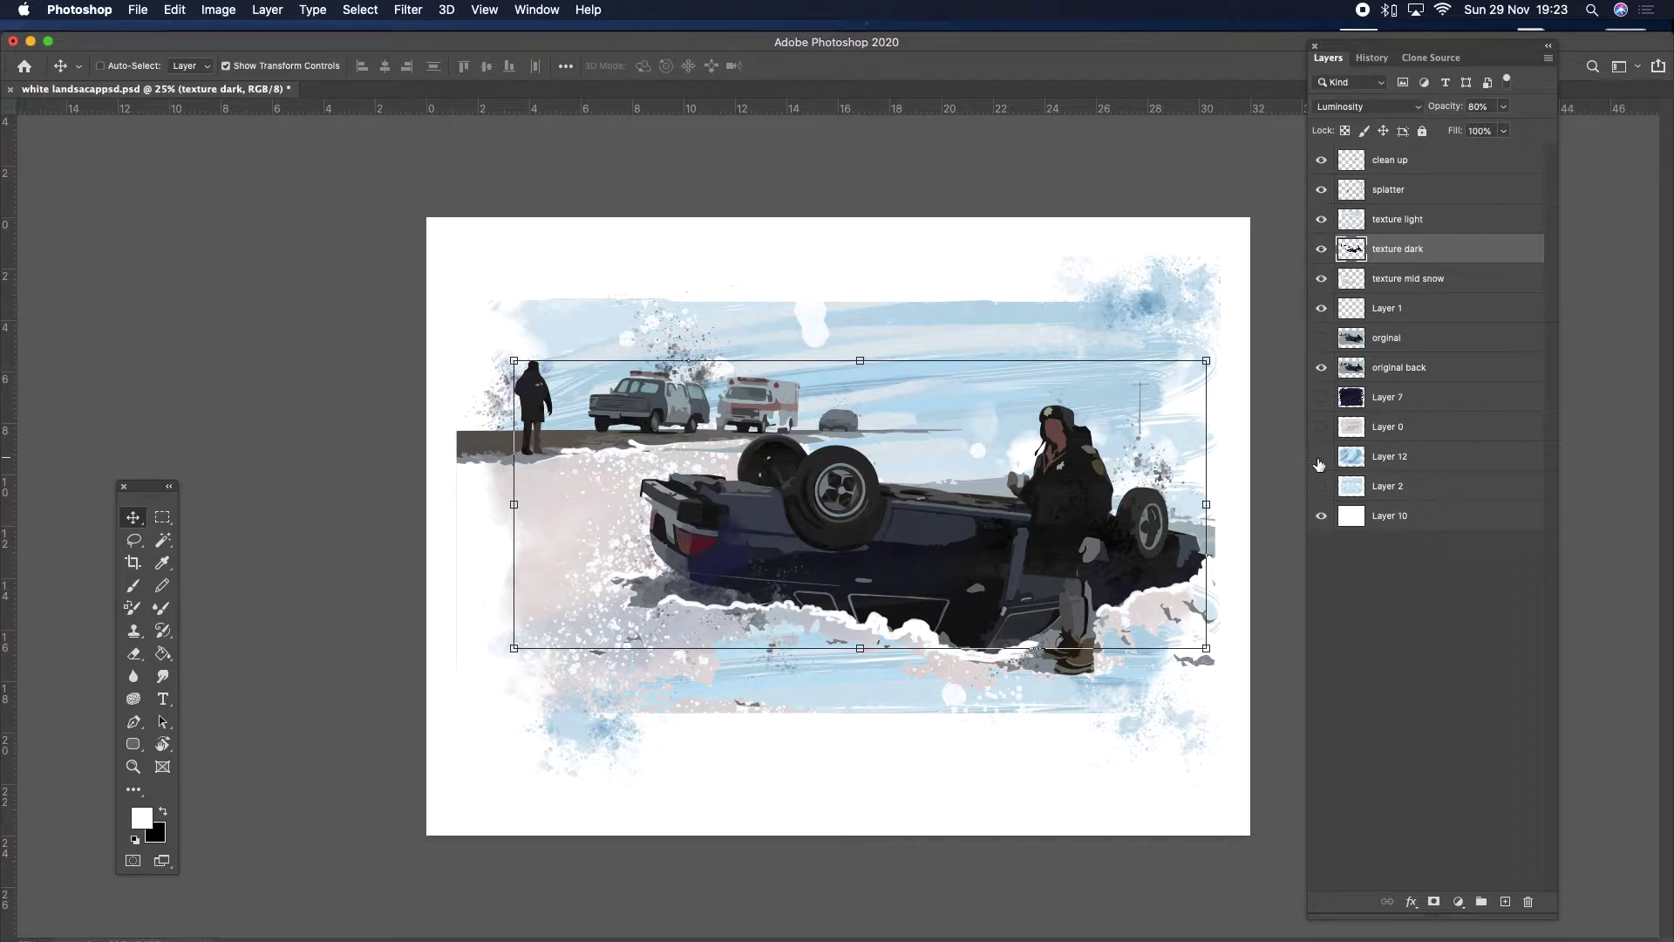
drag(1322, 462, 1322, 486)
click(1321, 486)
click(1321, 486)
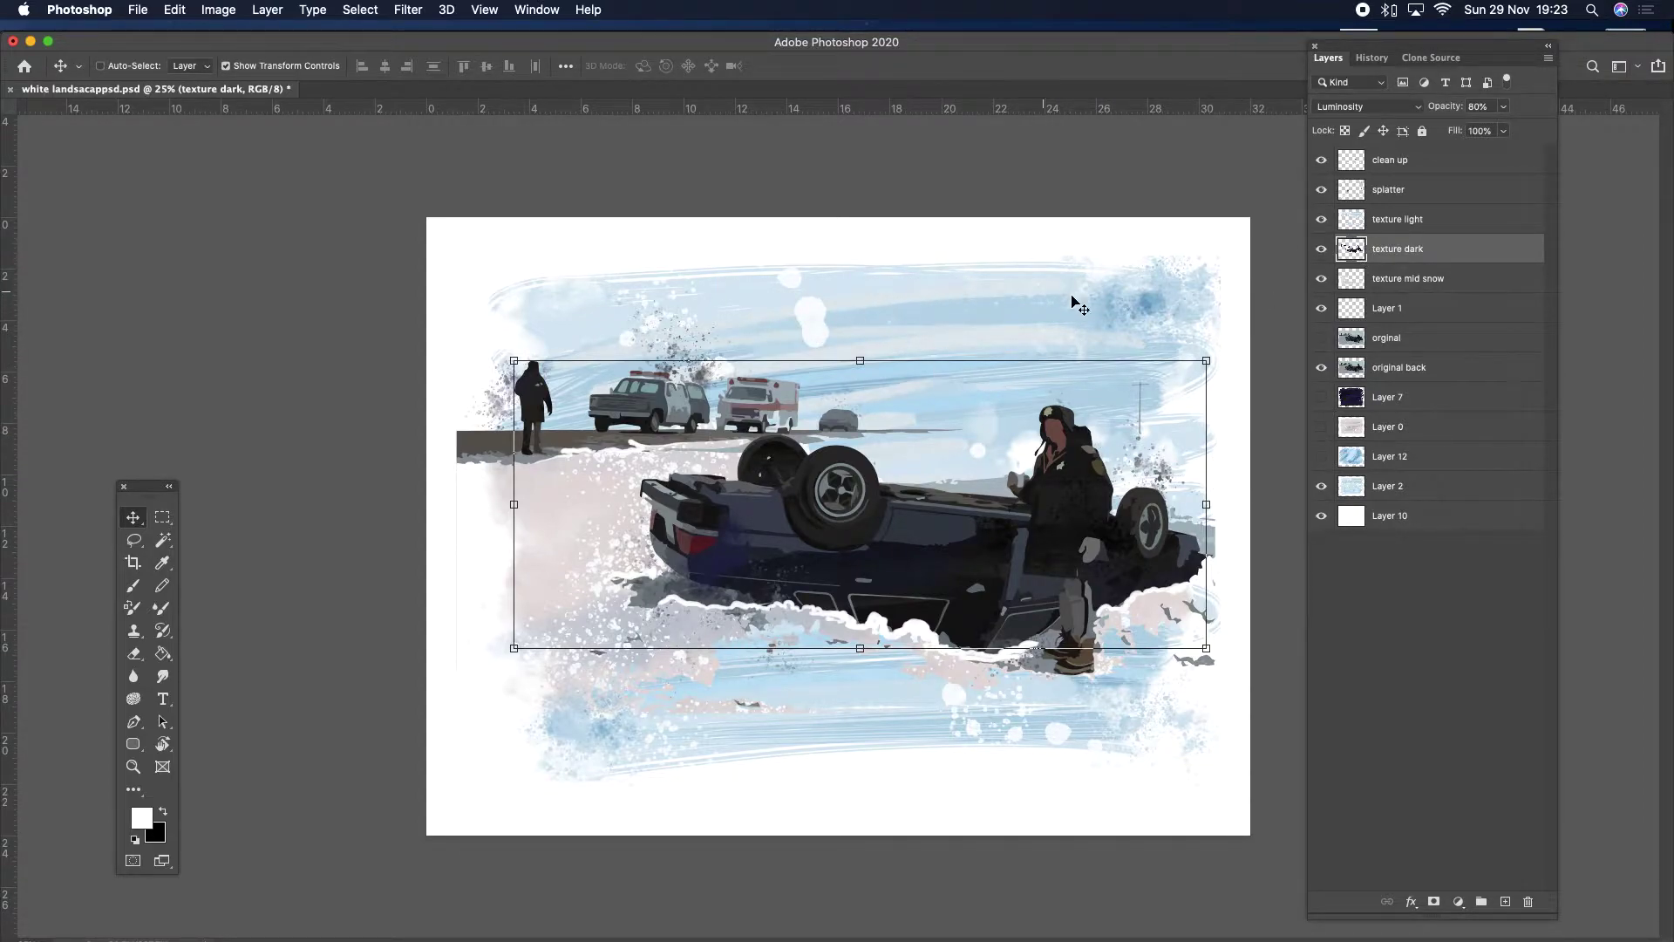
Hide all upper texture layers, Layer 2 and original back, and show the orginal layer over the white background.
drag(1320, 248, 1321, 160)
drag(1319, 289, 1323, 301)
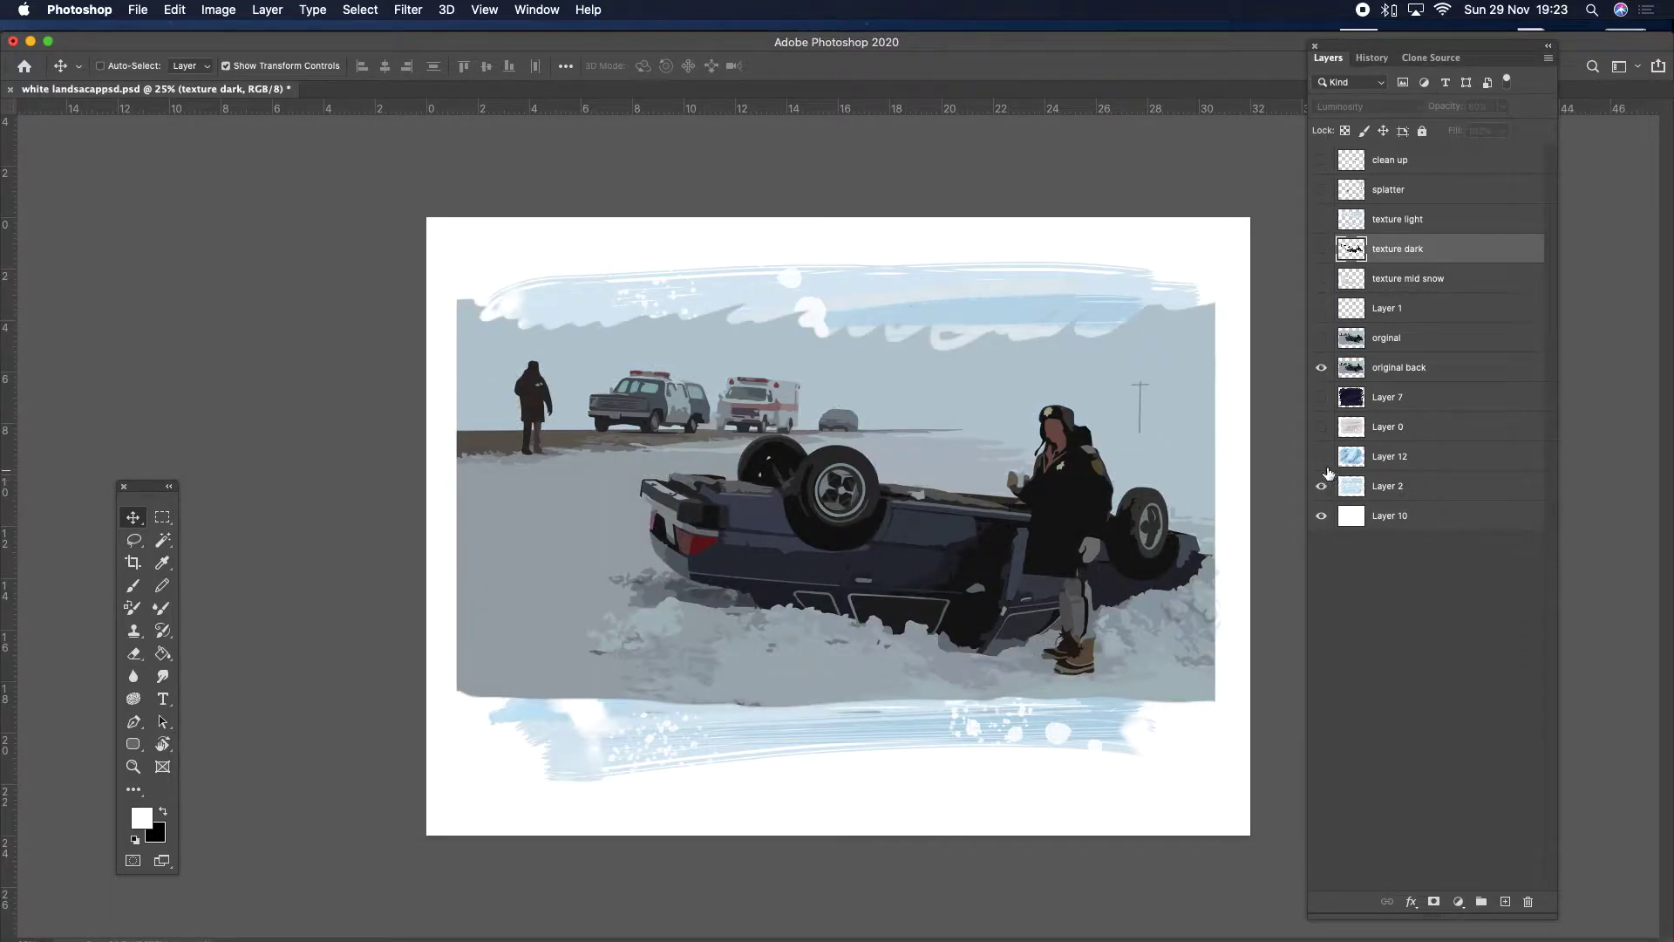
click(1317, 486)
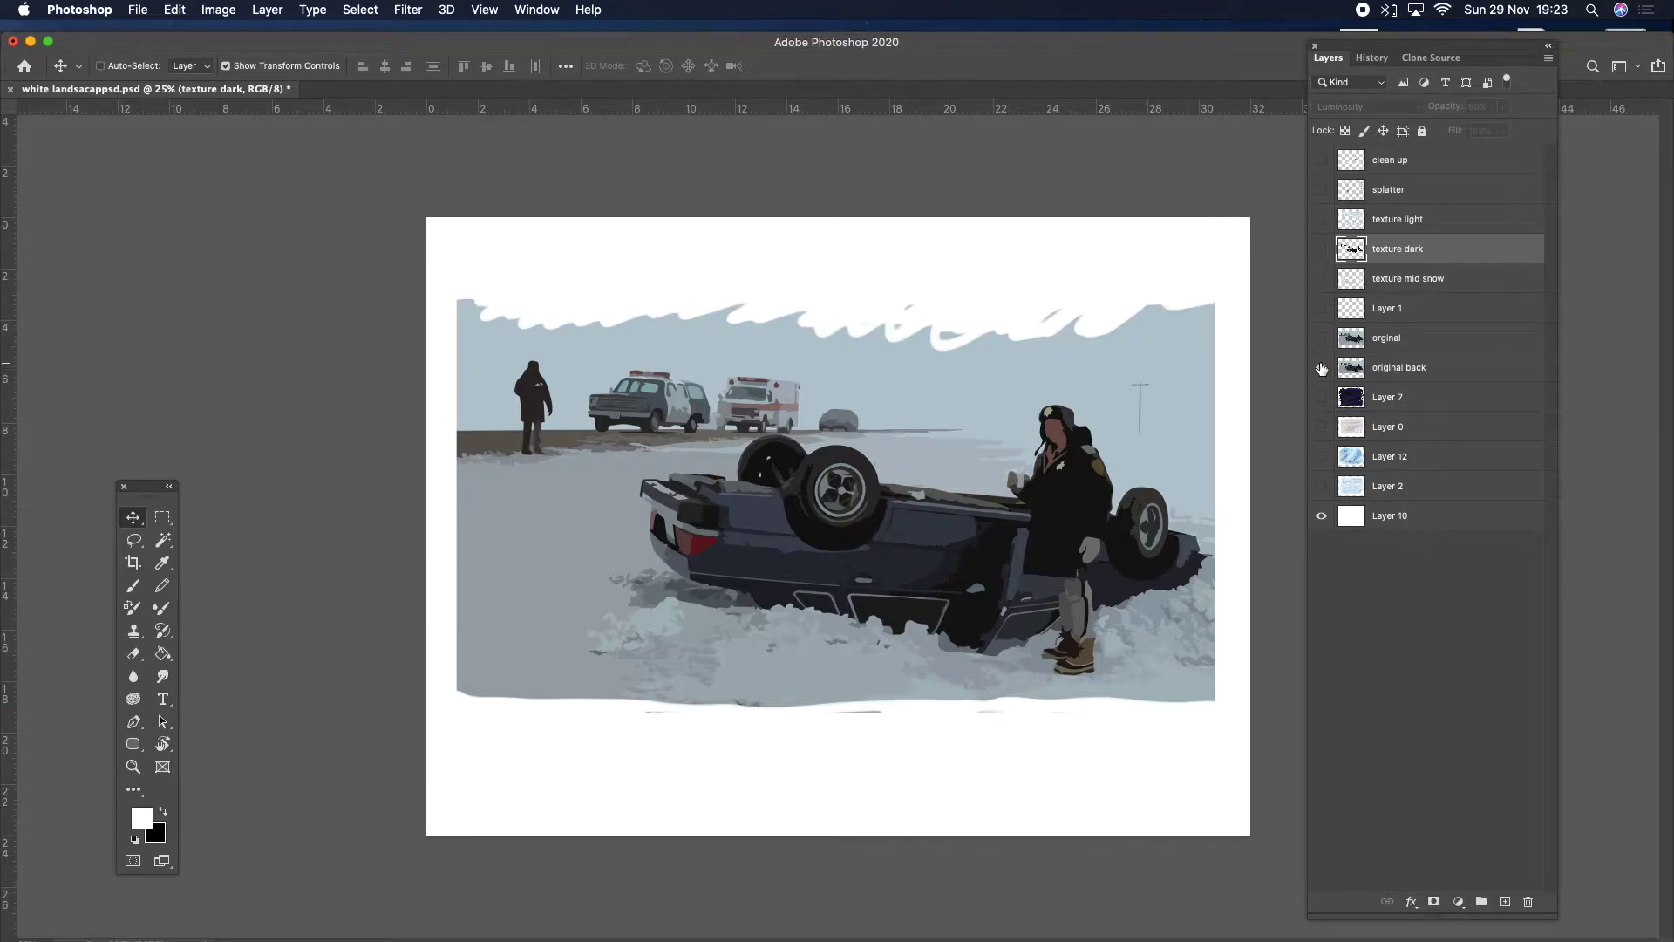
click(1321, 367)
click(1320, 337)
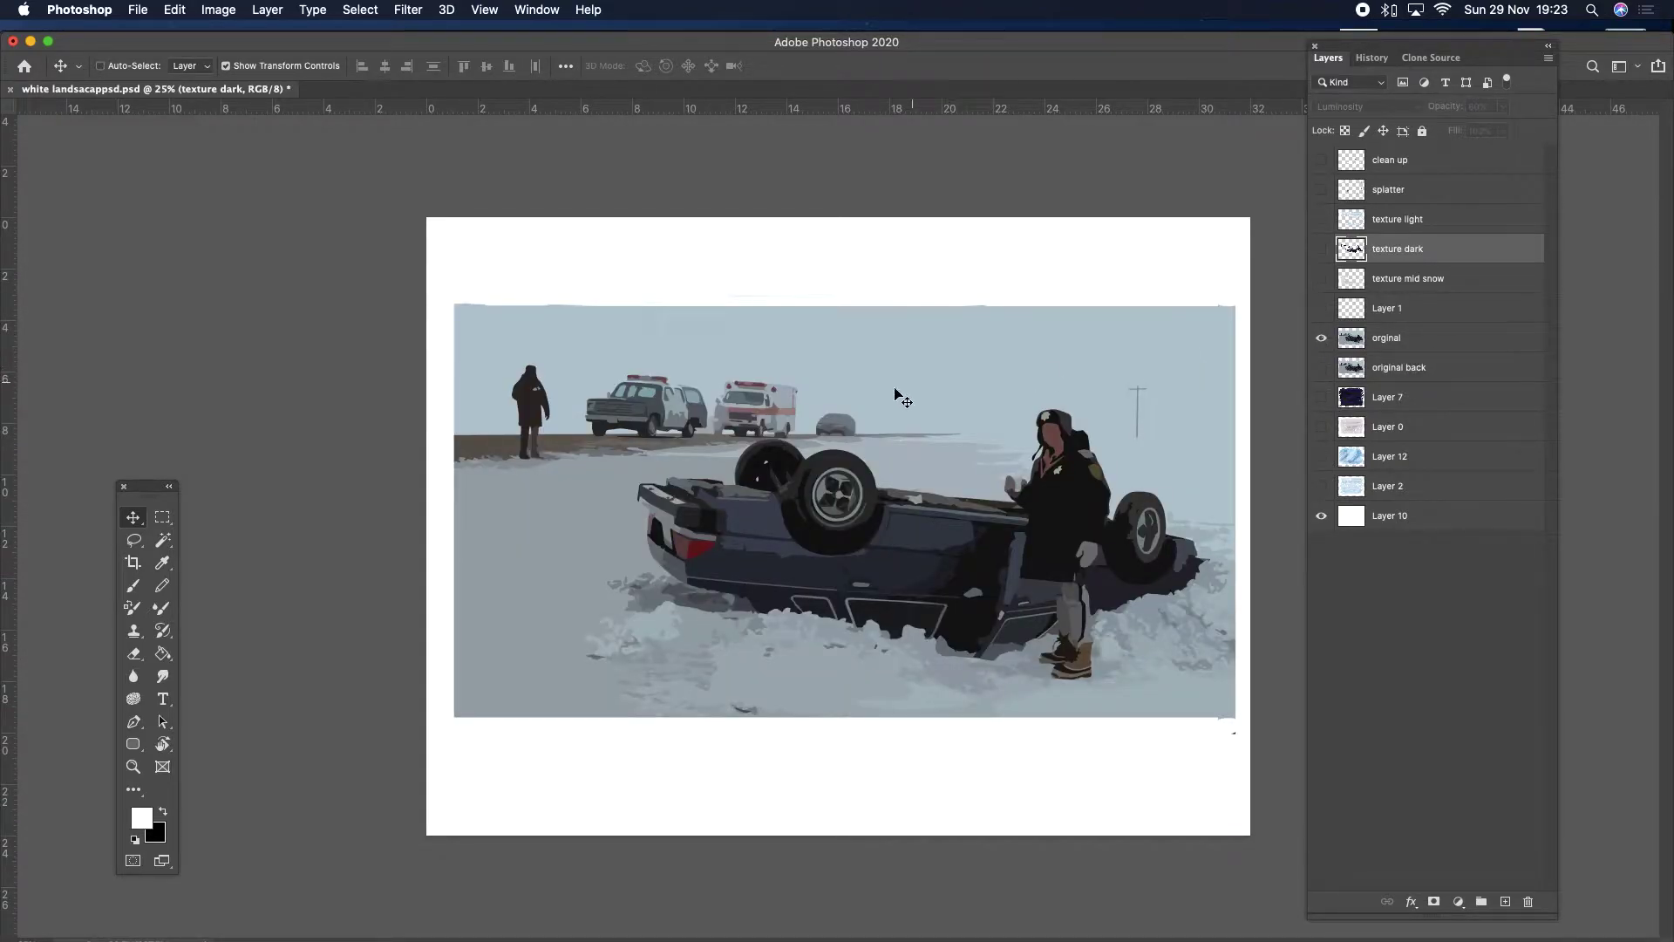
click(162, 540)
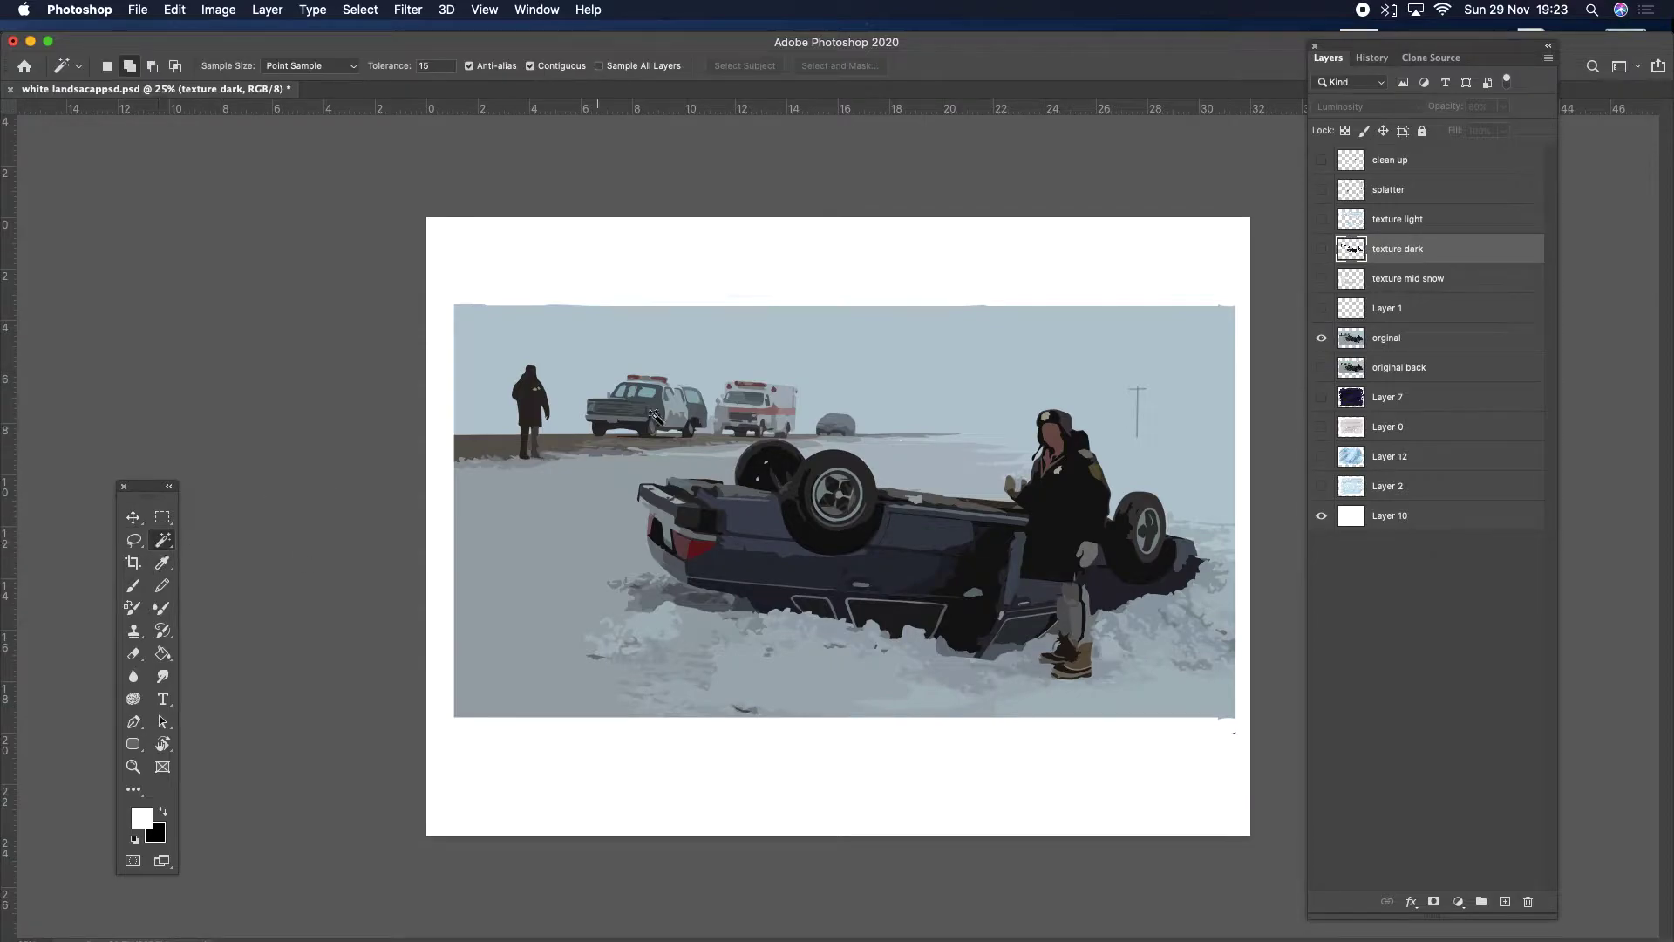
click(916, 394)
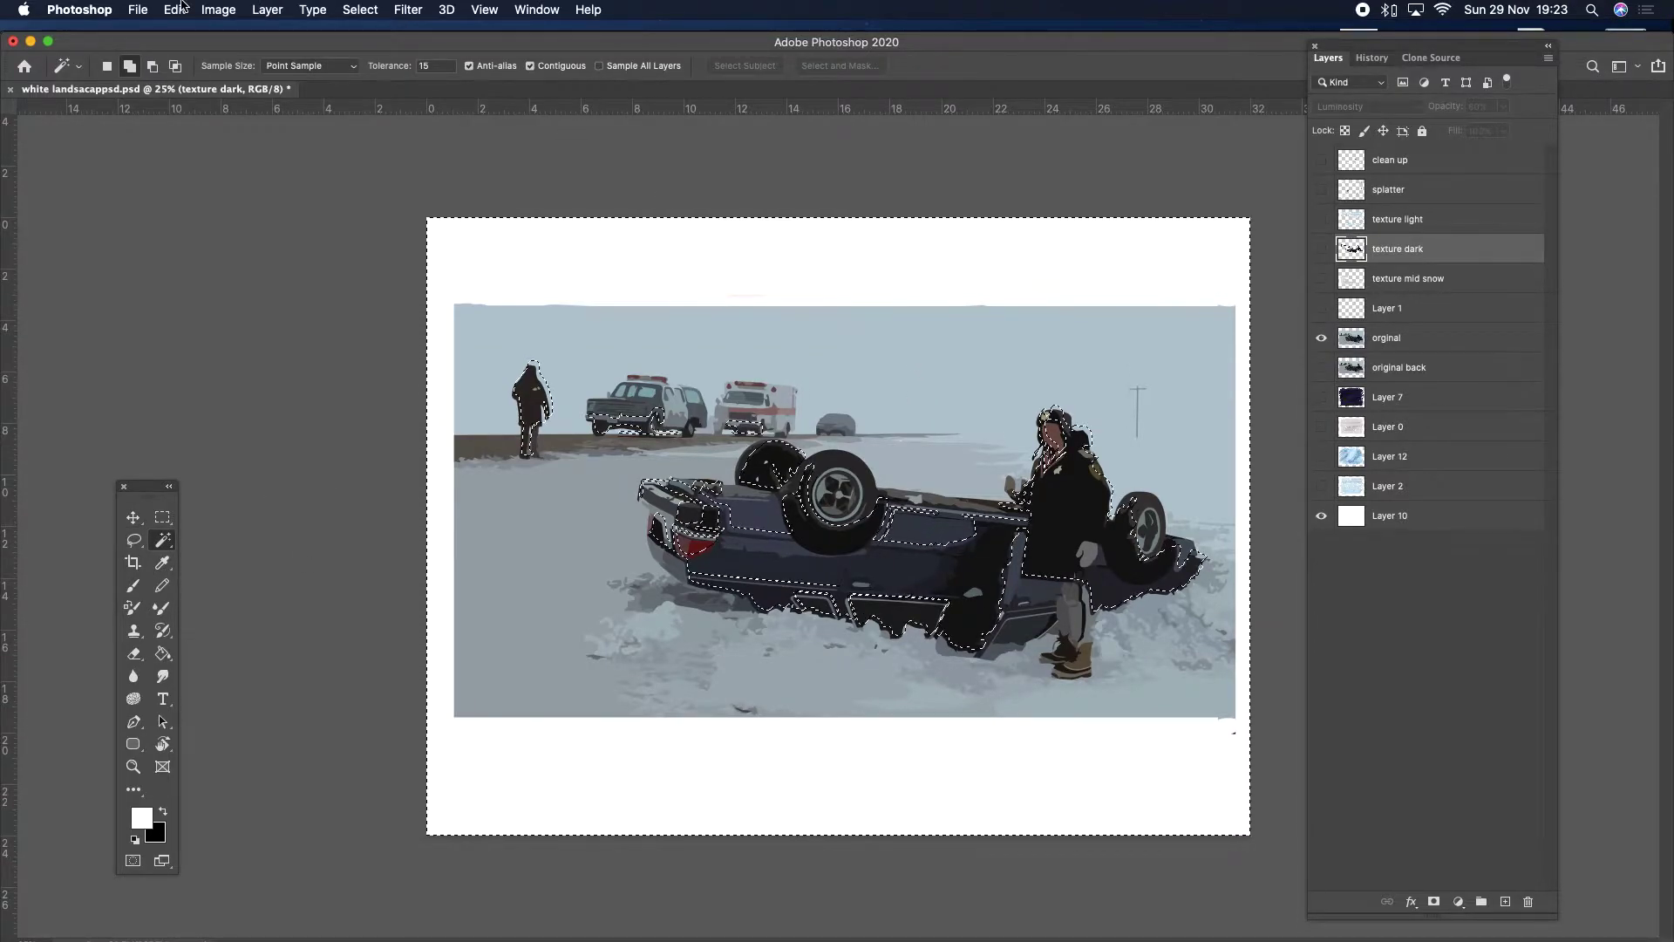
click(174, 10)
click(227, 32)
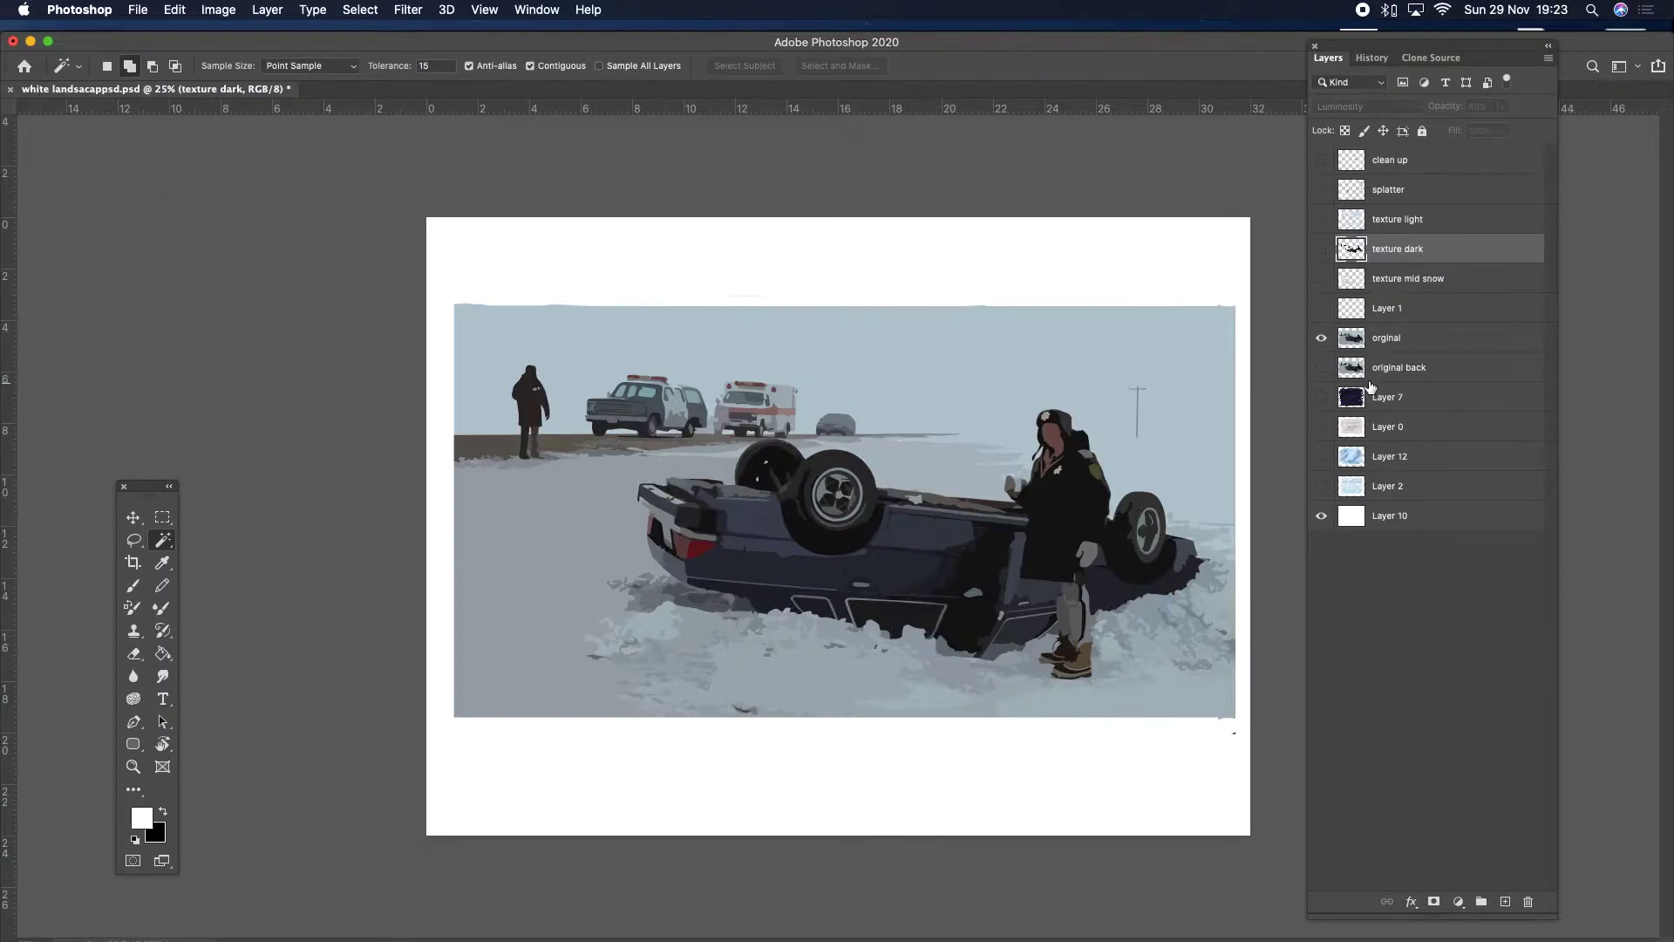
Select the pale sky and the snowy ground on the orginal layer with the Magic Wand, adding both areas together.
click(1400, 346)
click(859, 381)
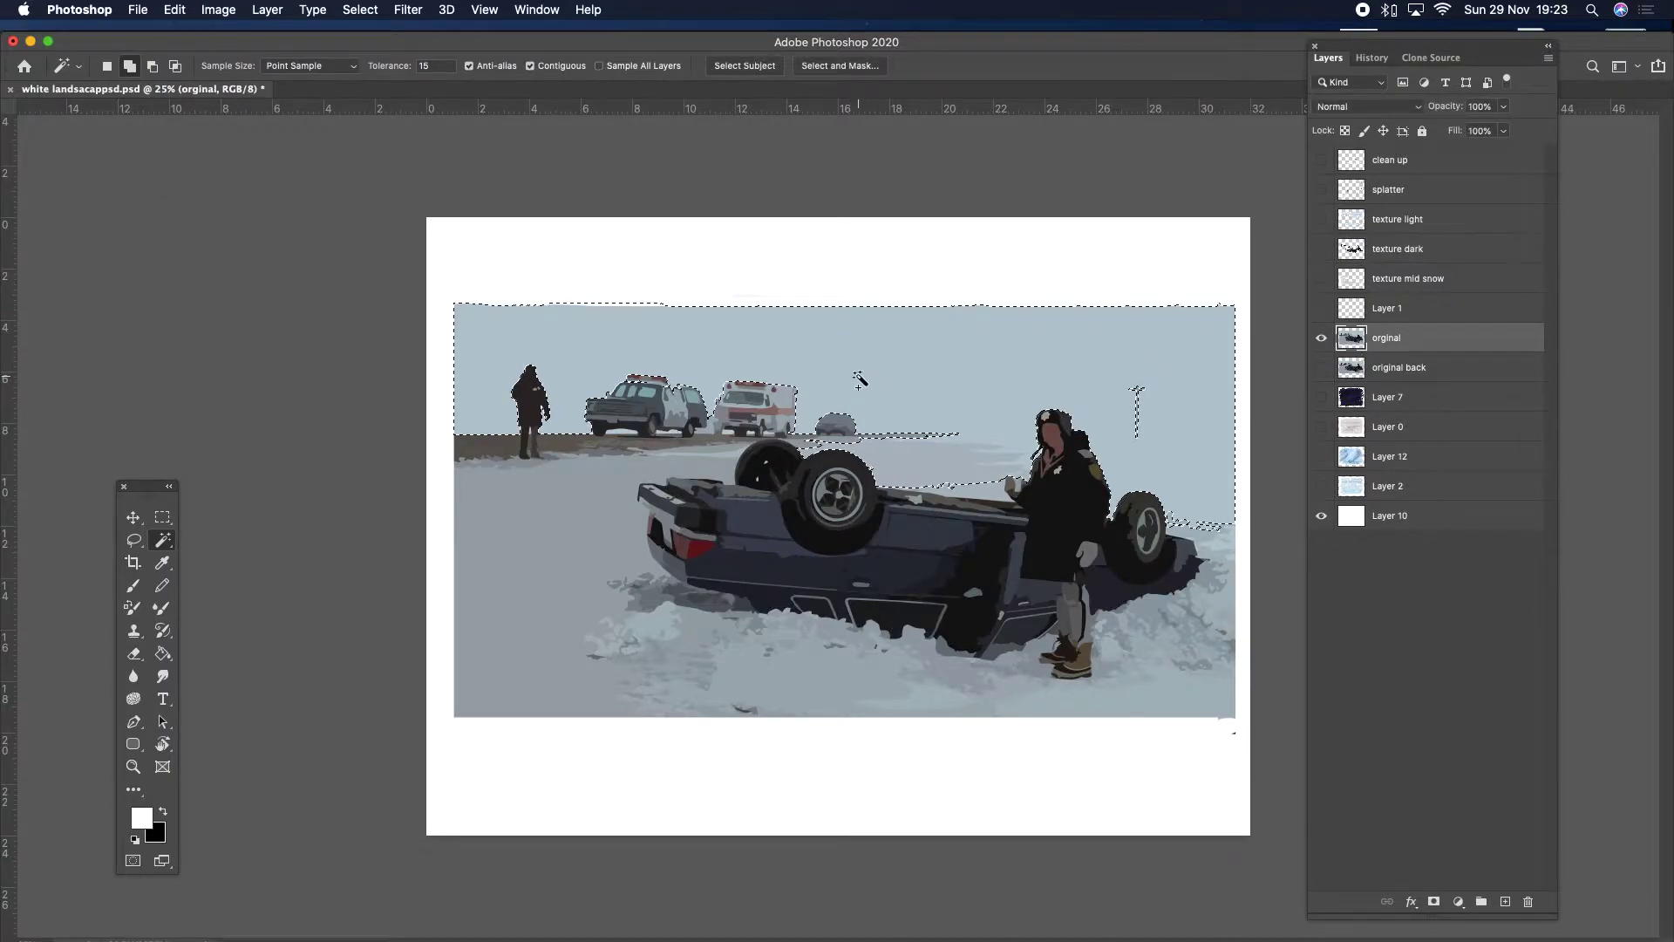
shift+click(798, 346)
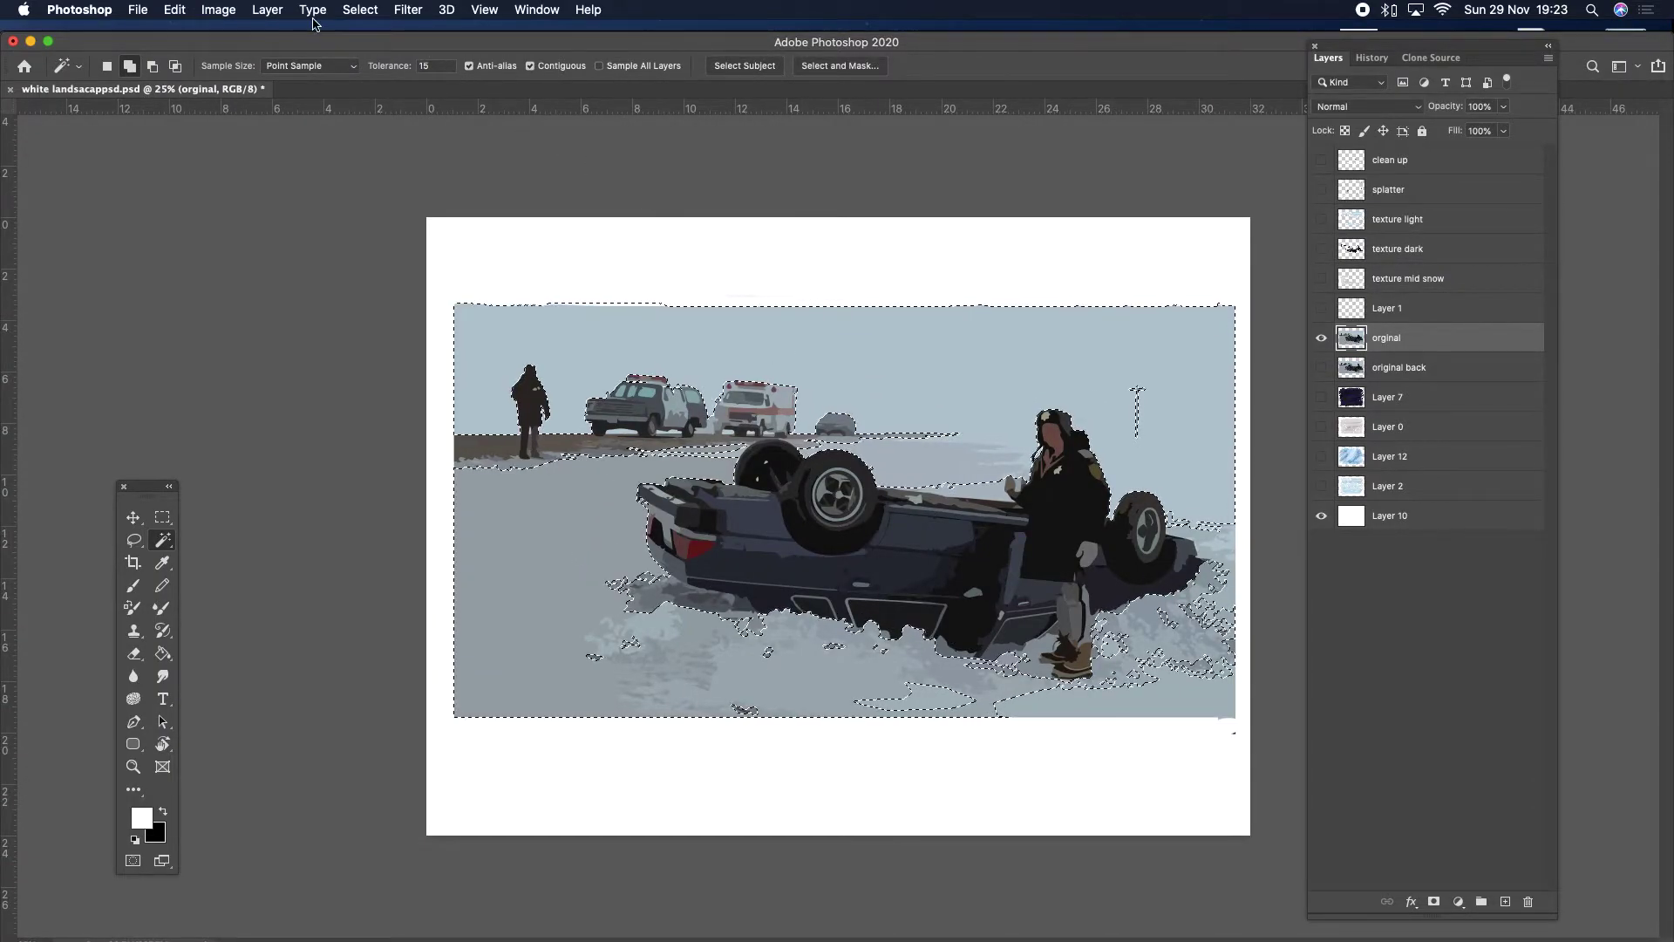
Undo the last Magic Wand selections of the snowy ground and the sky.
click(175, 10)
click(227, 32)
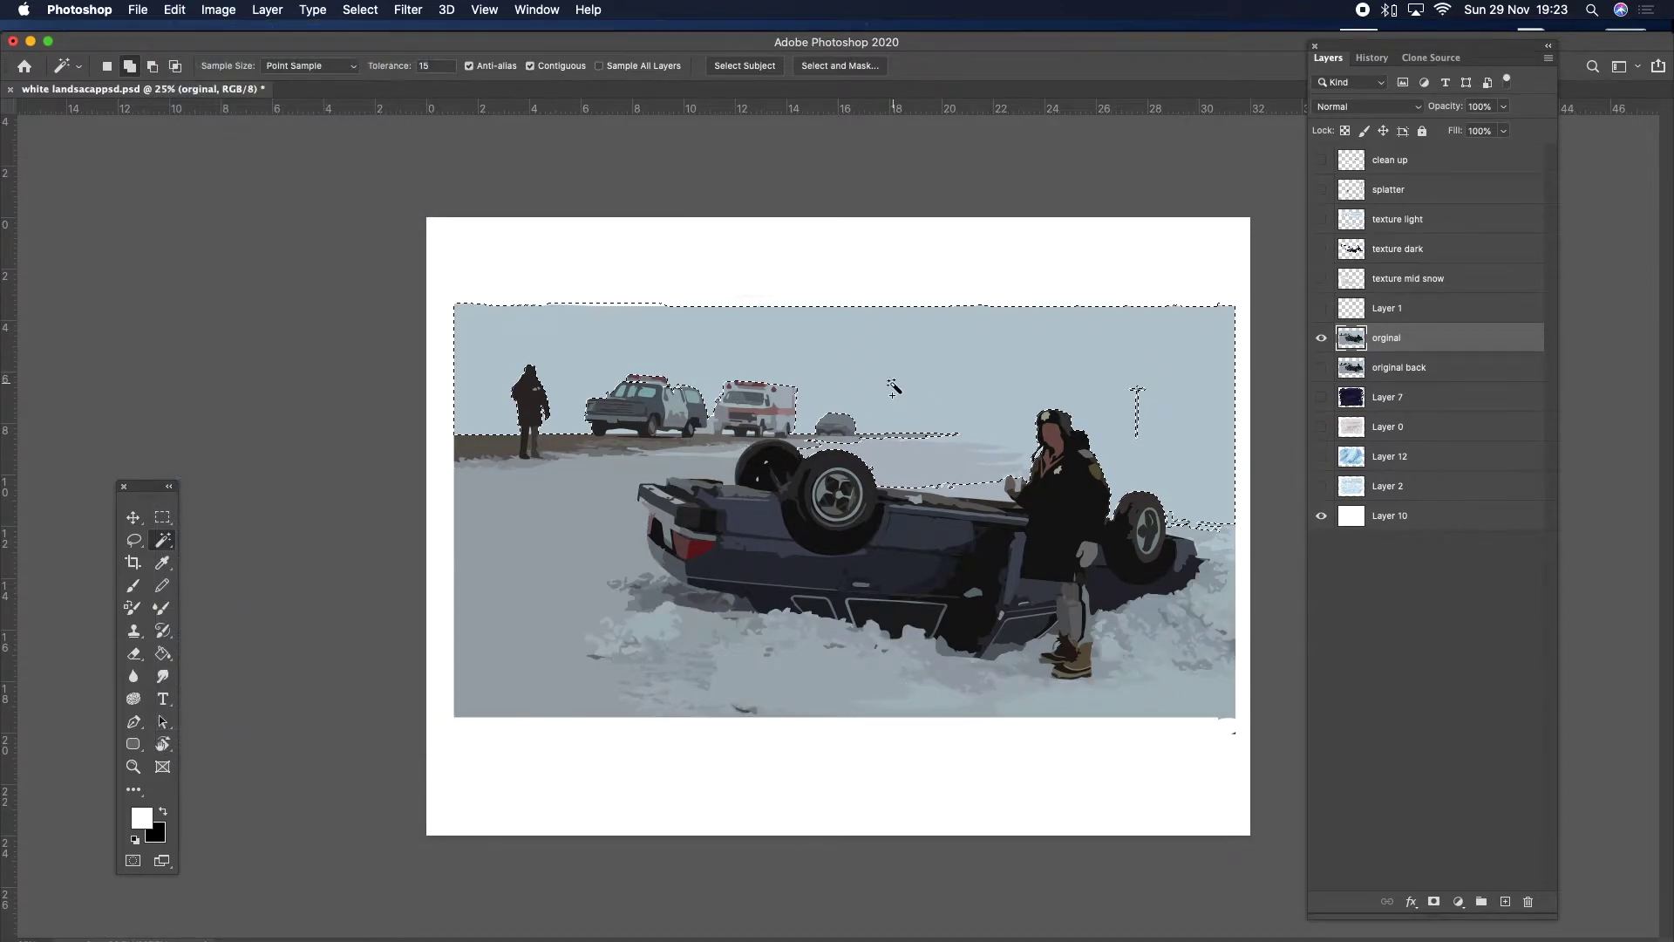
click(175, 10)
click(181, 32)
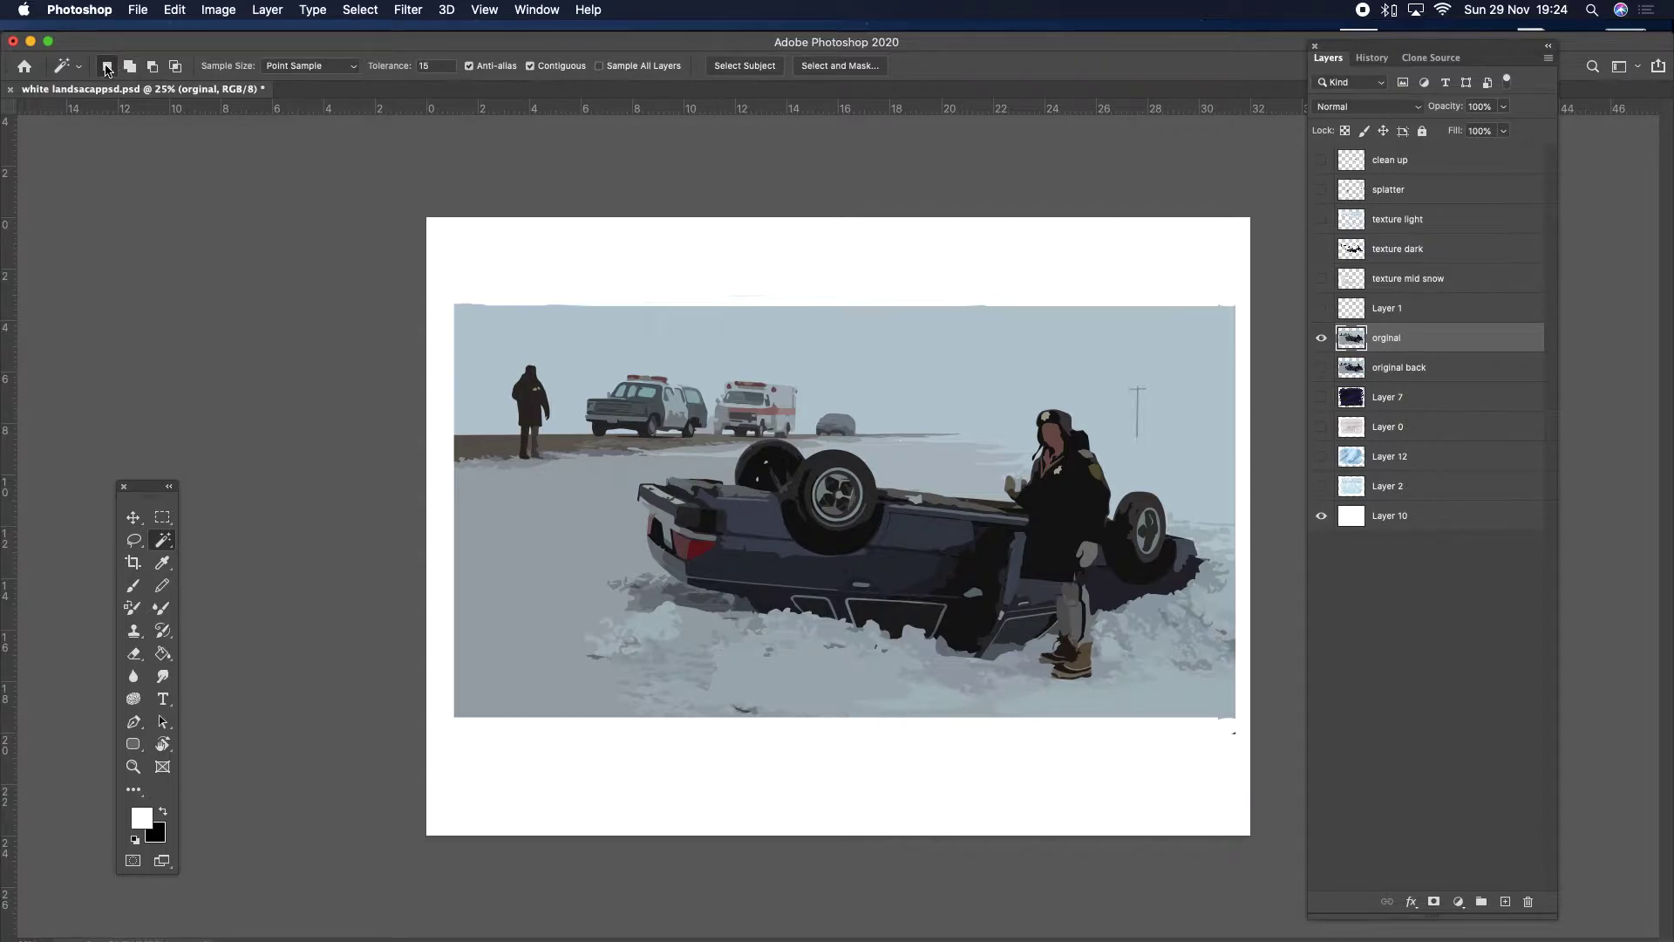
Try replacing Magic Wand selections on the orginal layer, picking the sky, snowy ground, distant figure, pickup and car wheel one after another.
click(834, 345)
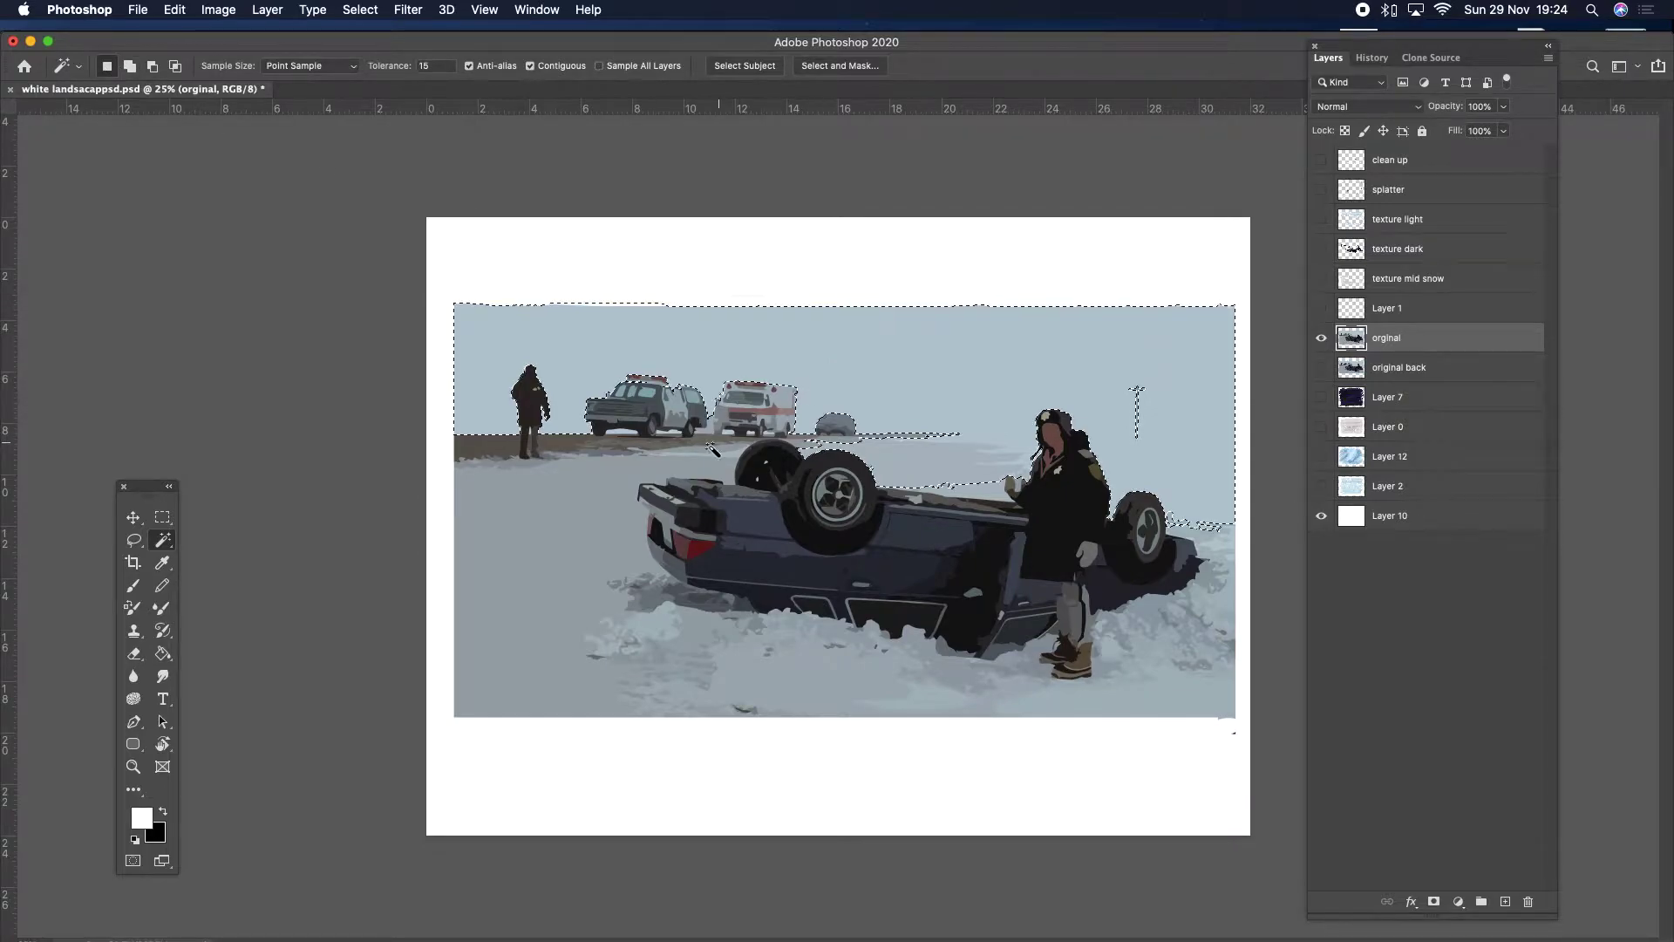
click(586, 511)
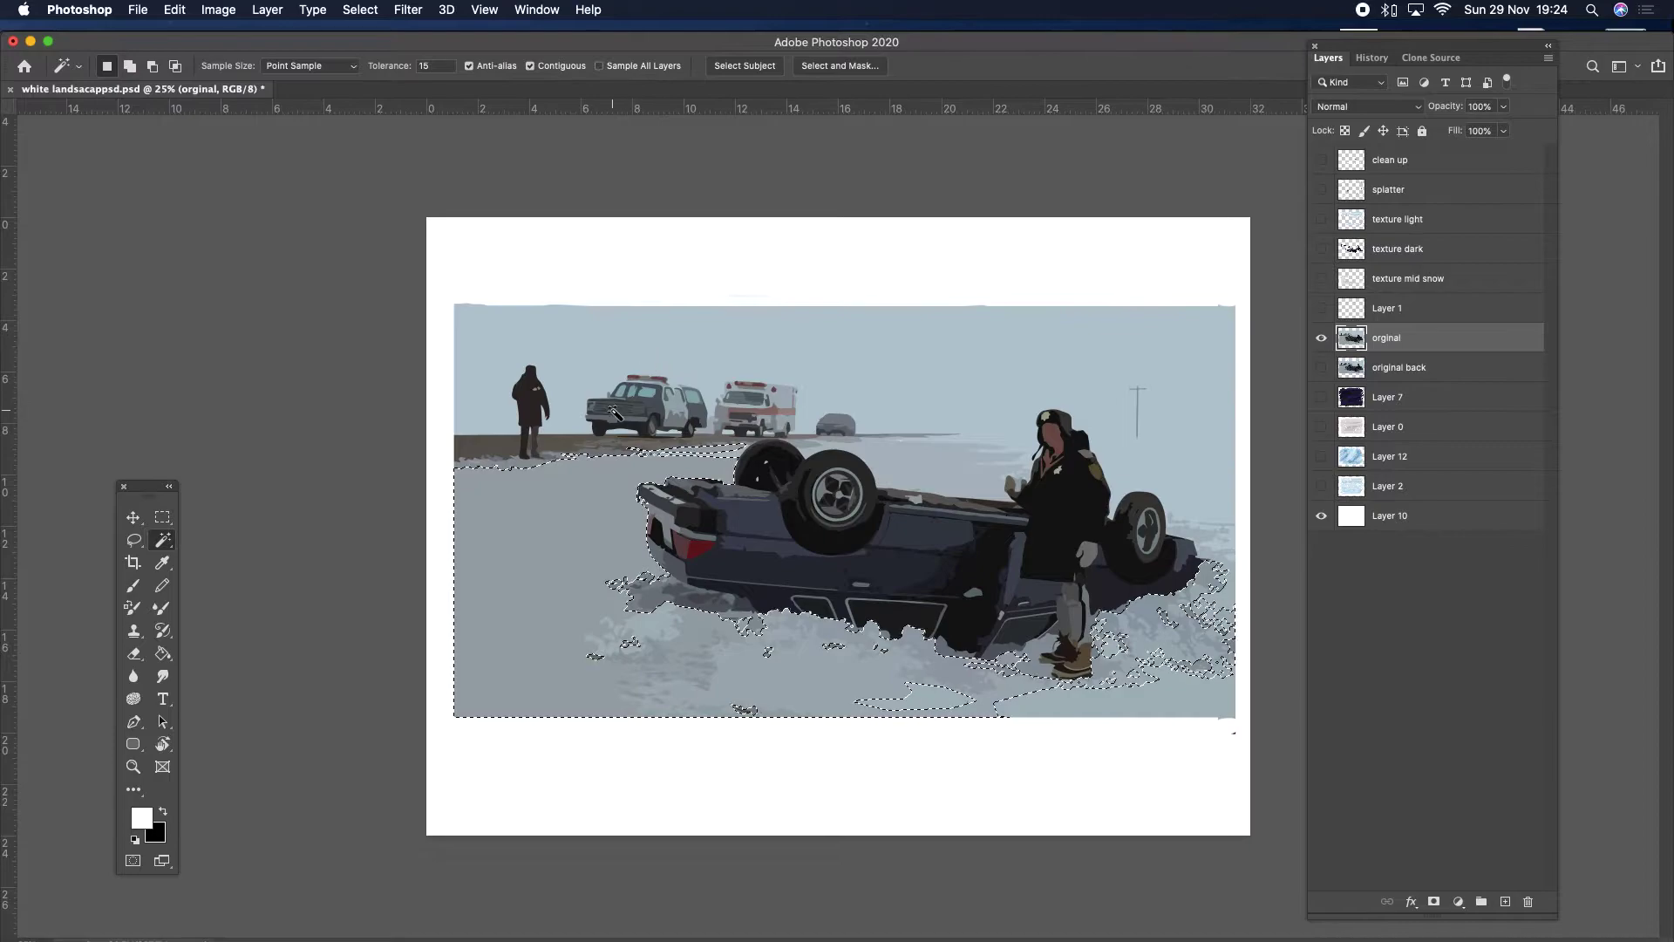
click(531, 399)
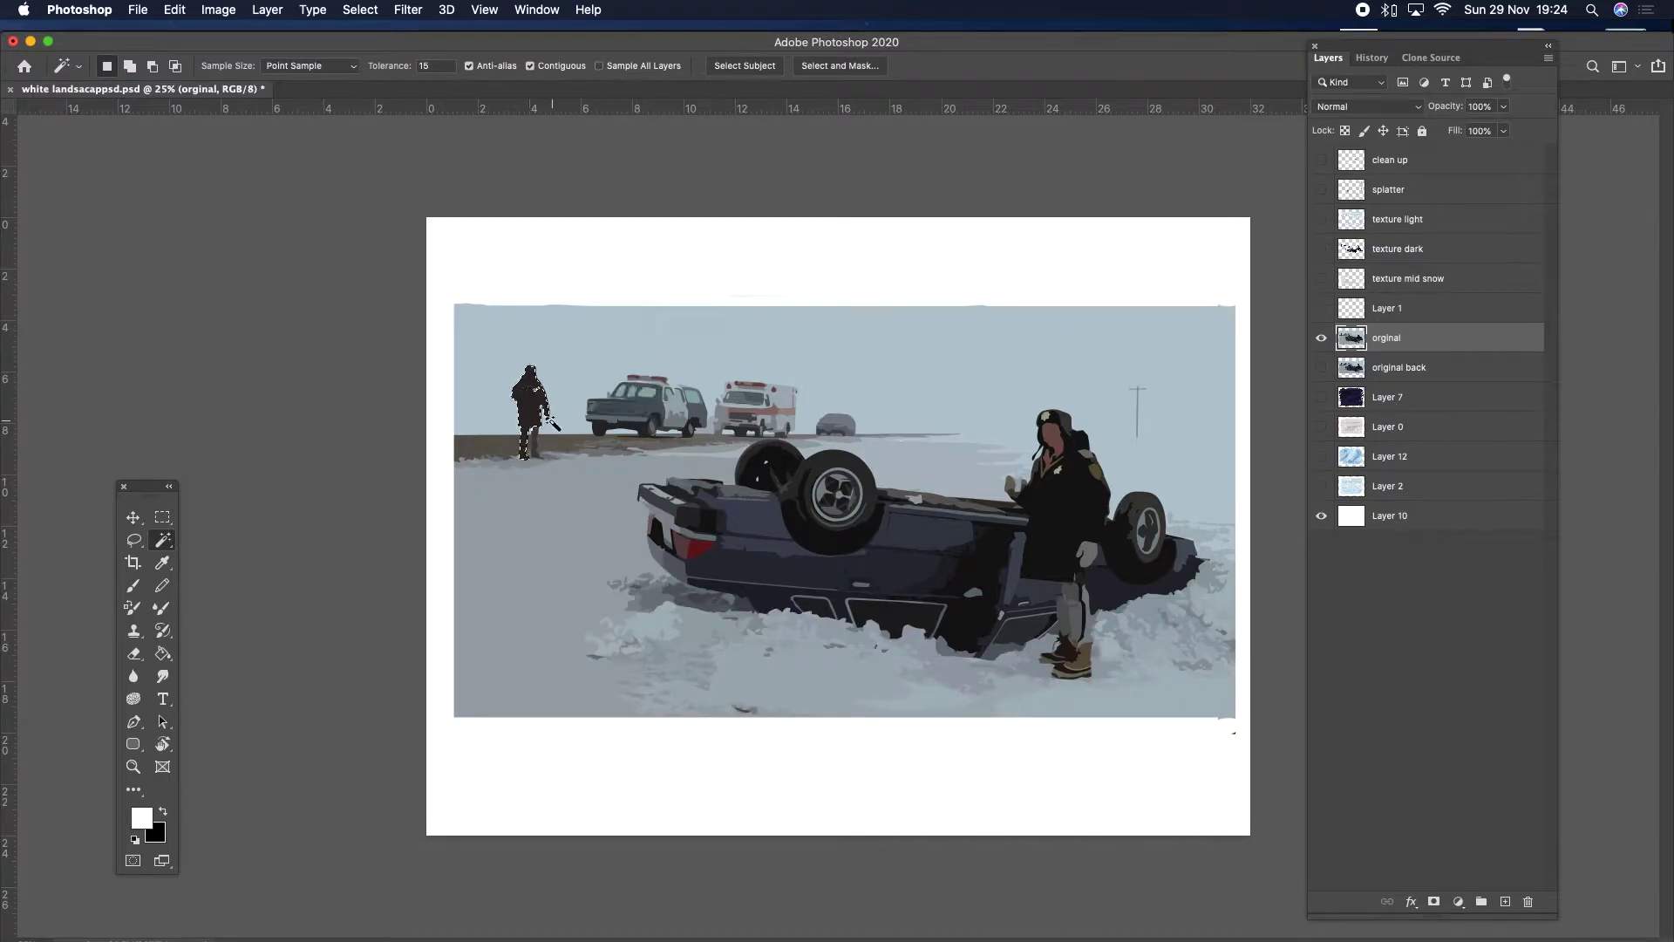
click(656, 413)
key(super+z)
click(772, 466)
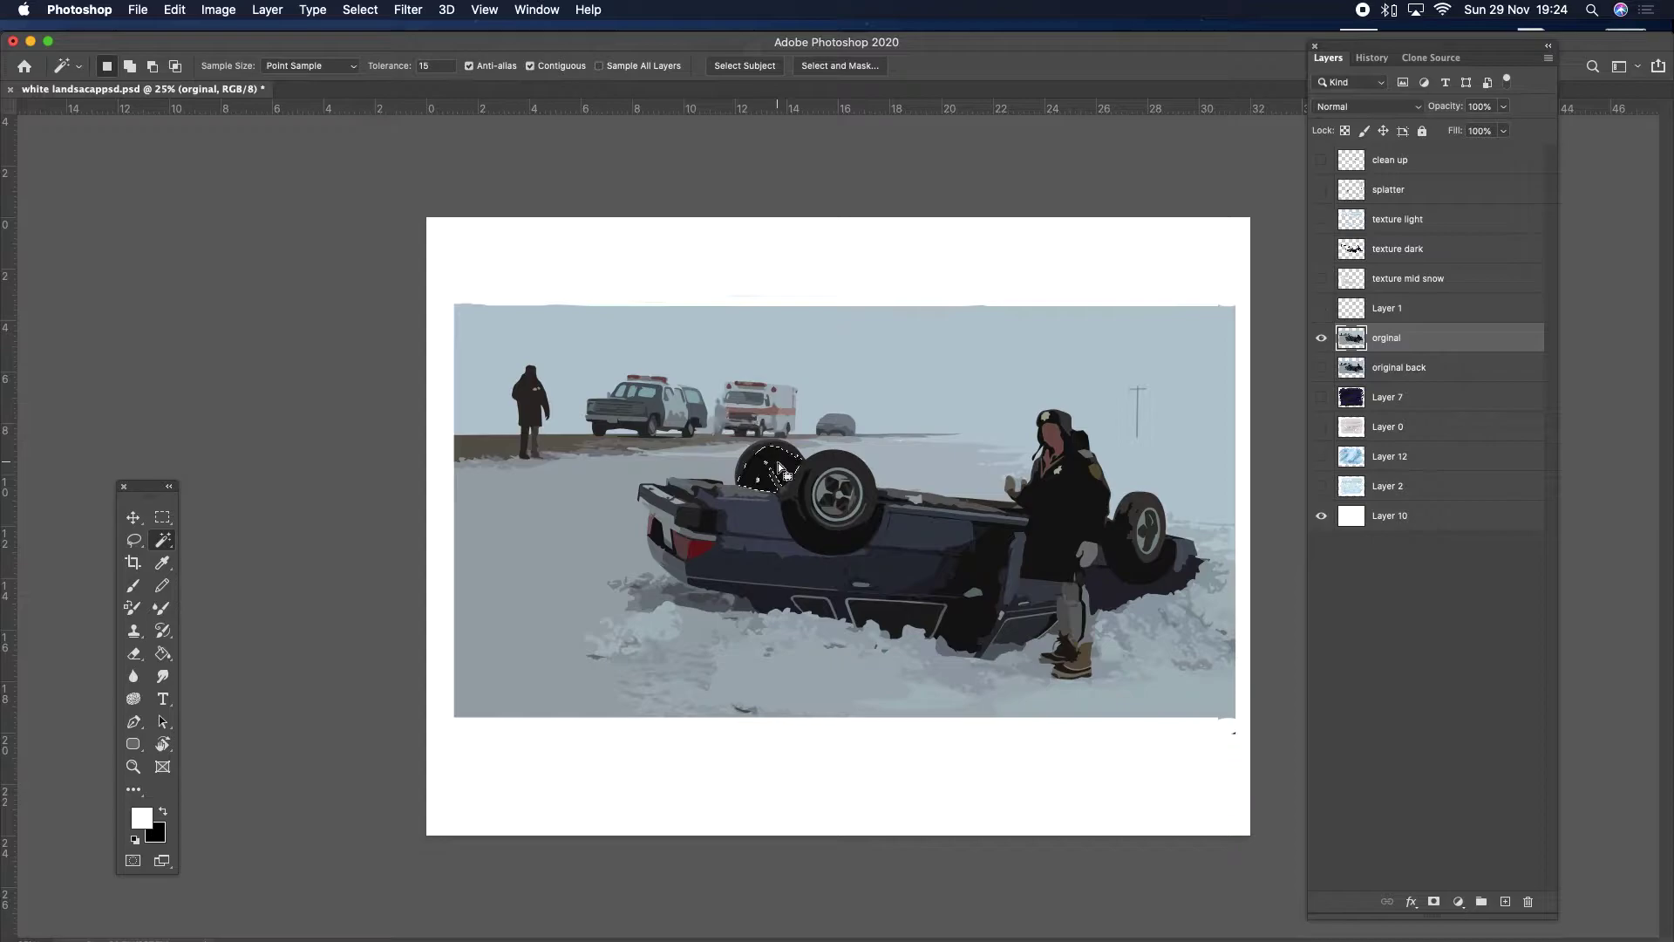
Try a combined Magic Wand selection of the distant figure, vehicles, sky and snowy ground, subtracting the overturned car's wheel.
click(131, 68)
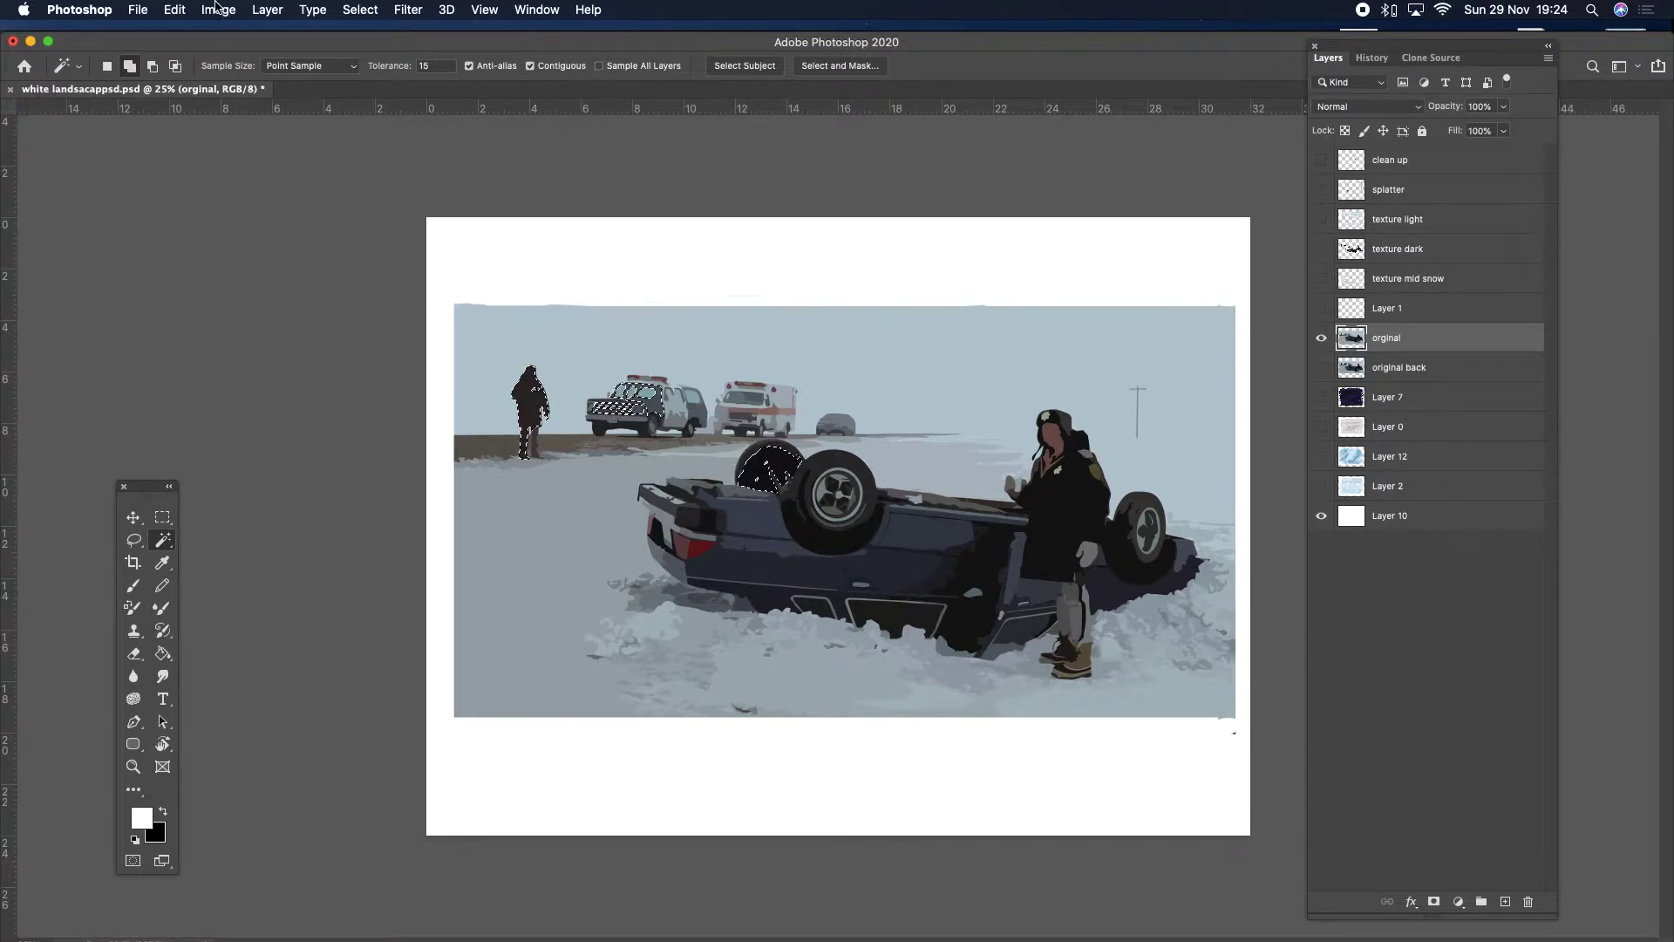
click(152, 66)
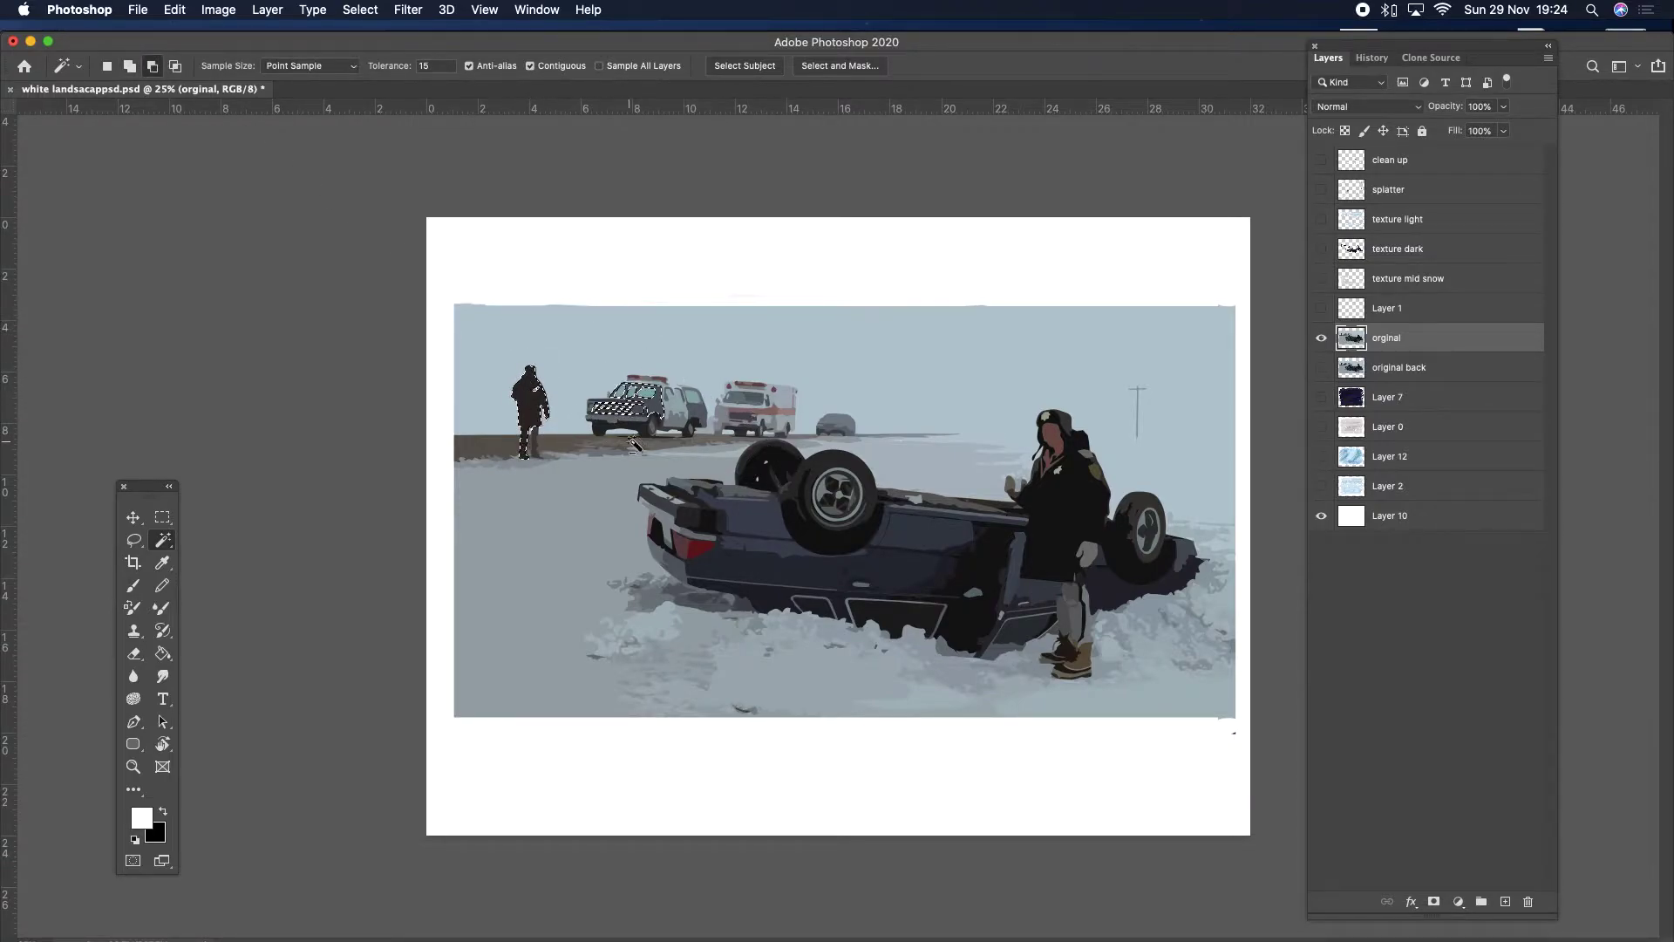
click(129, 66)
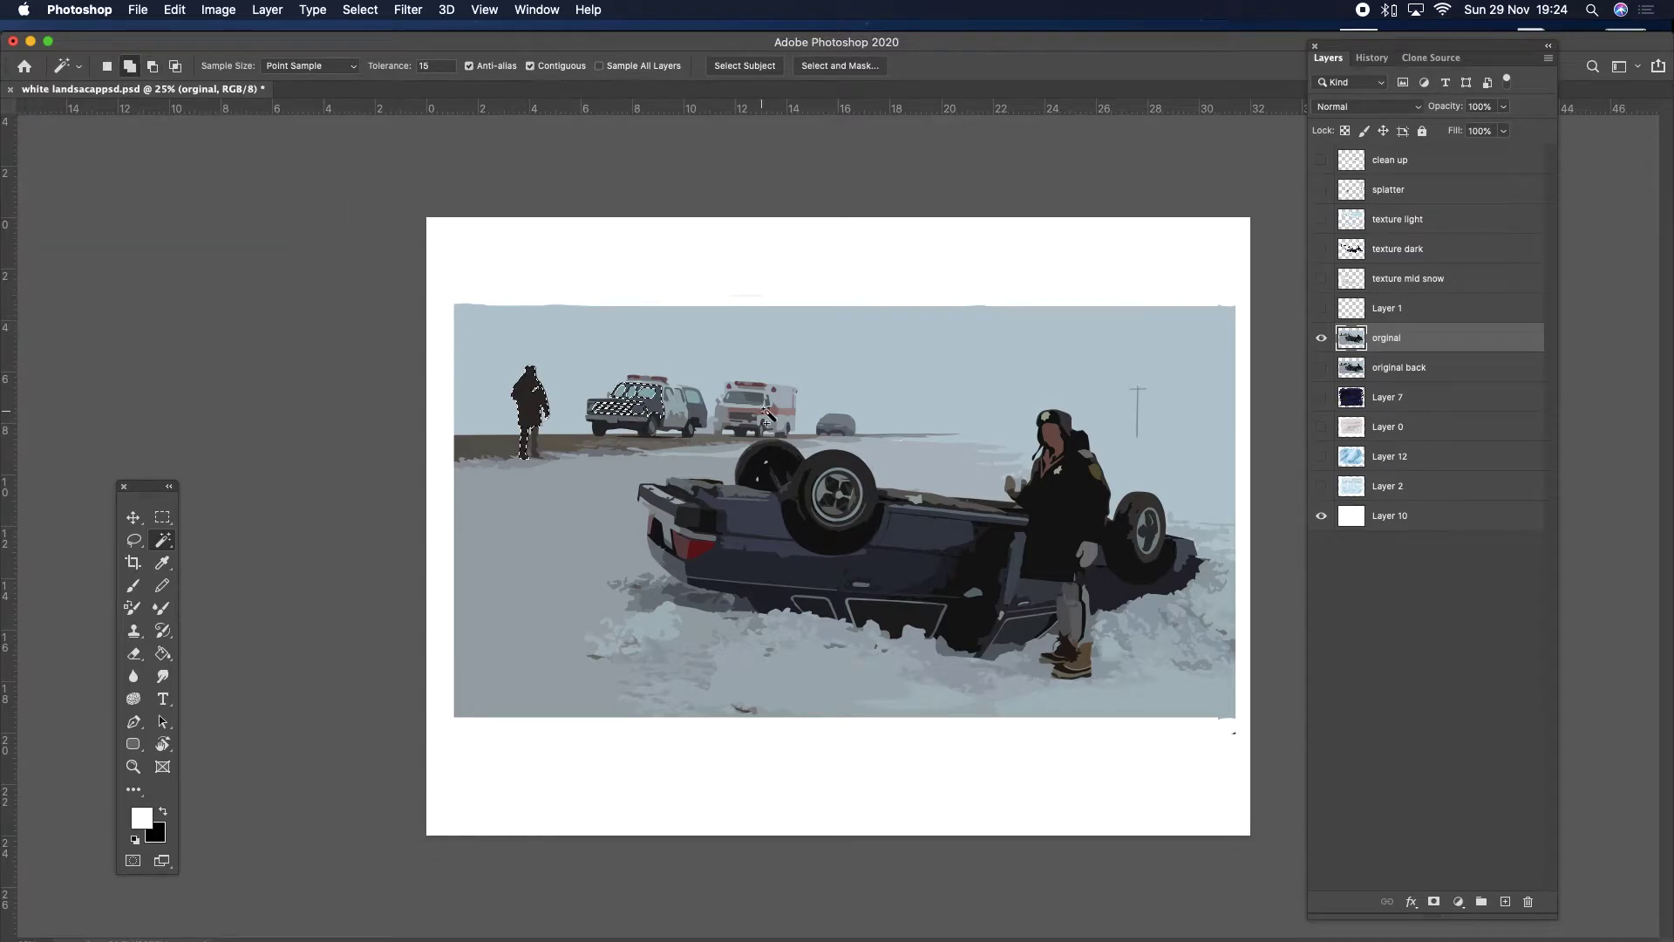
click(915, 455)
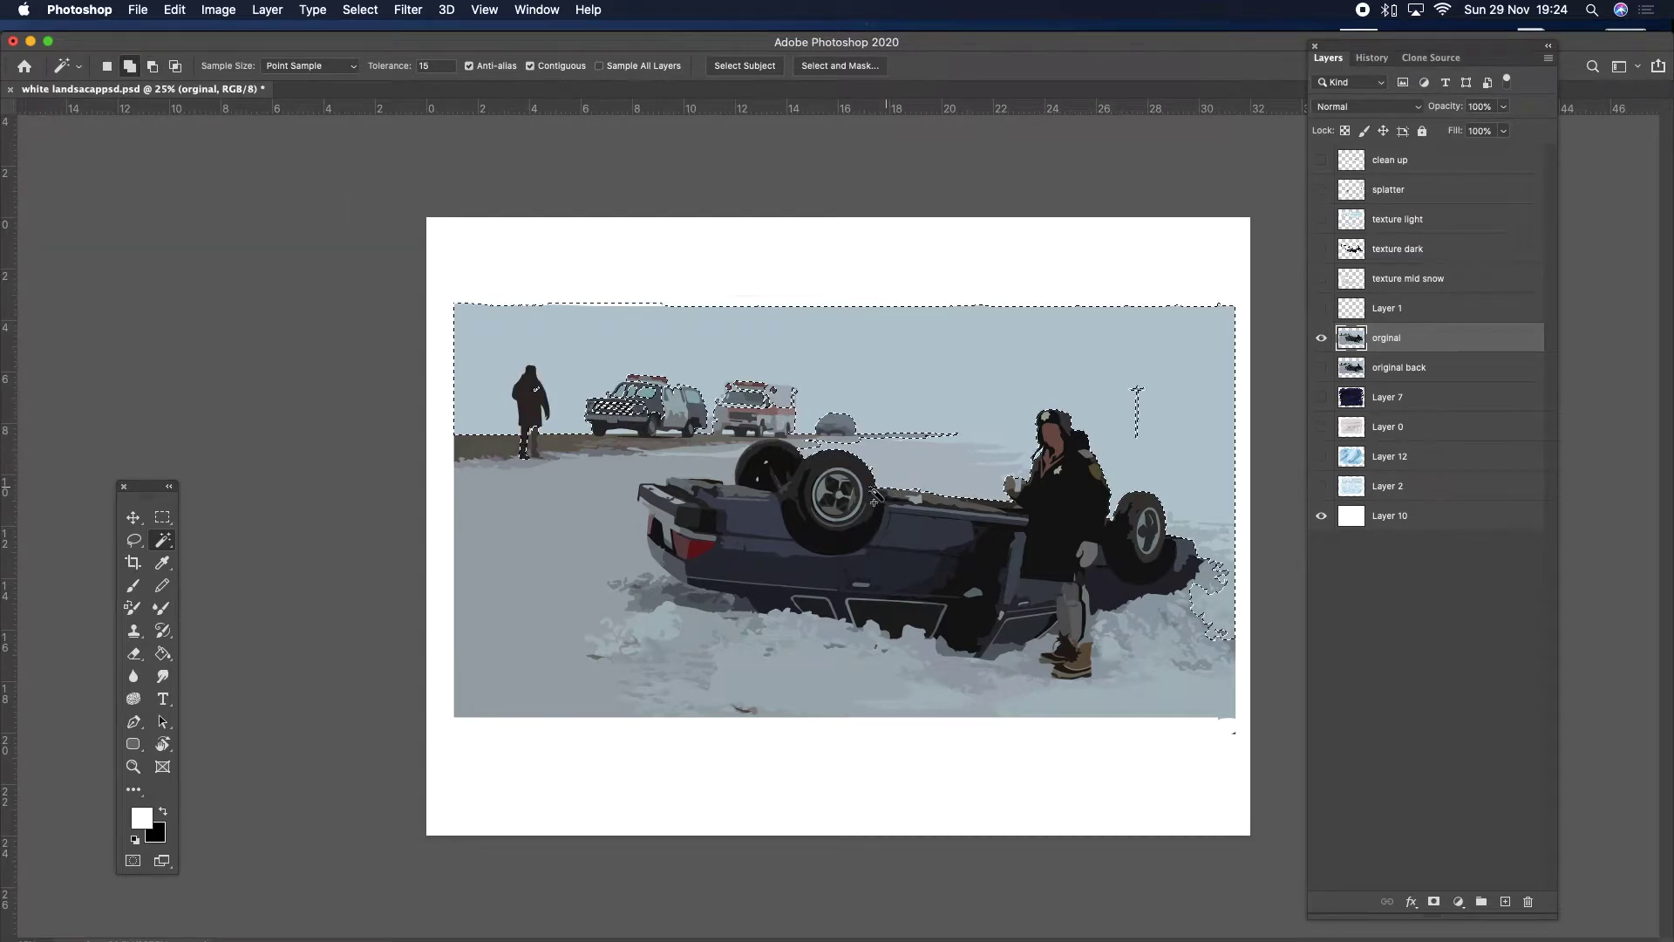
click(658, 621)
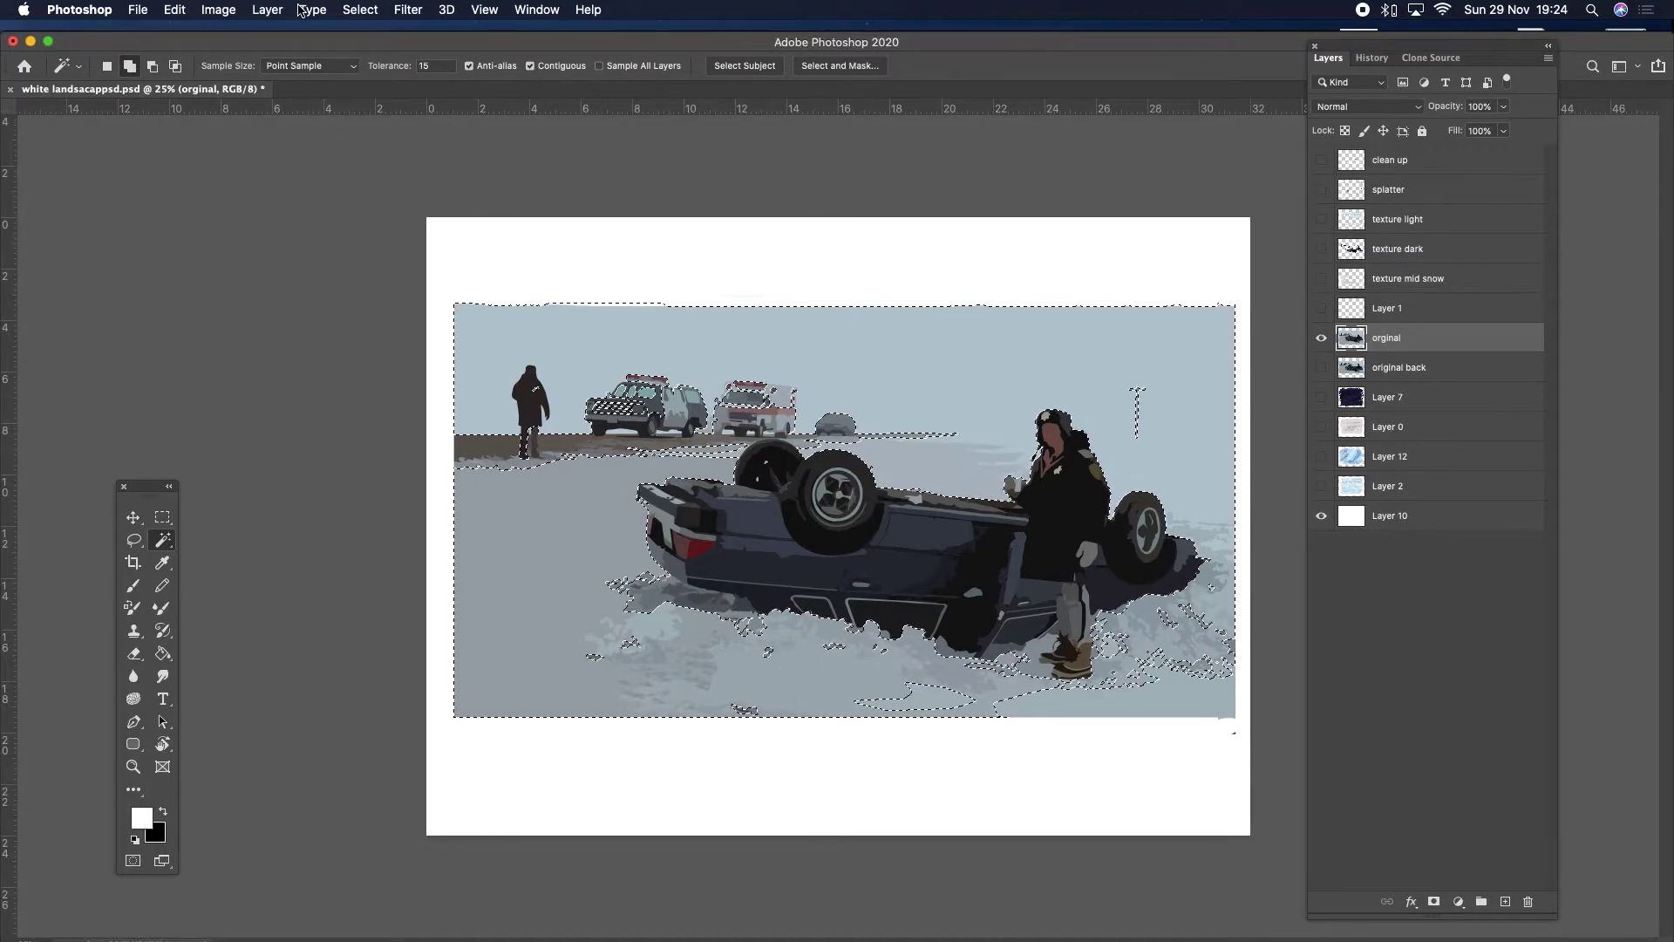
Clear the whole selection.
click(360, 9)
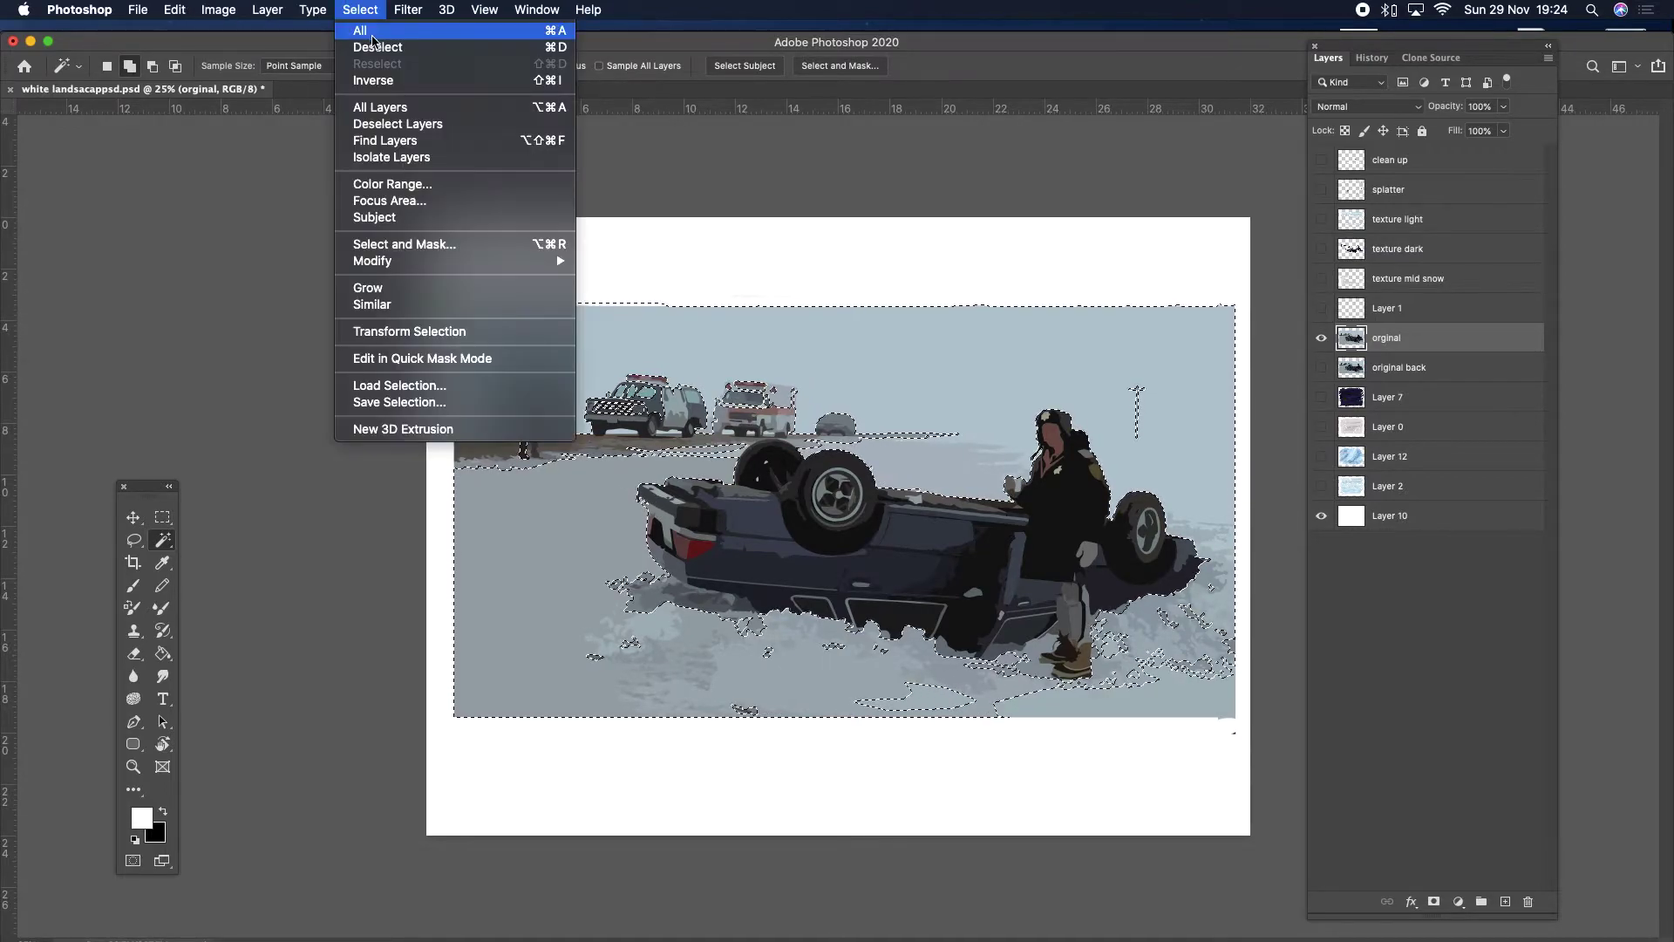
click(378, 47)
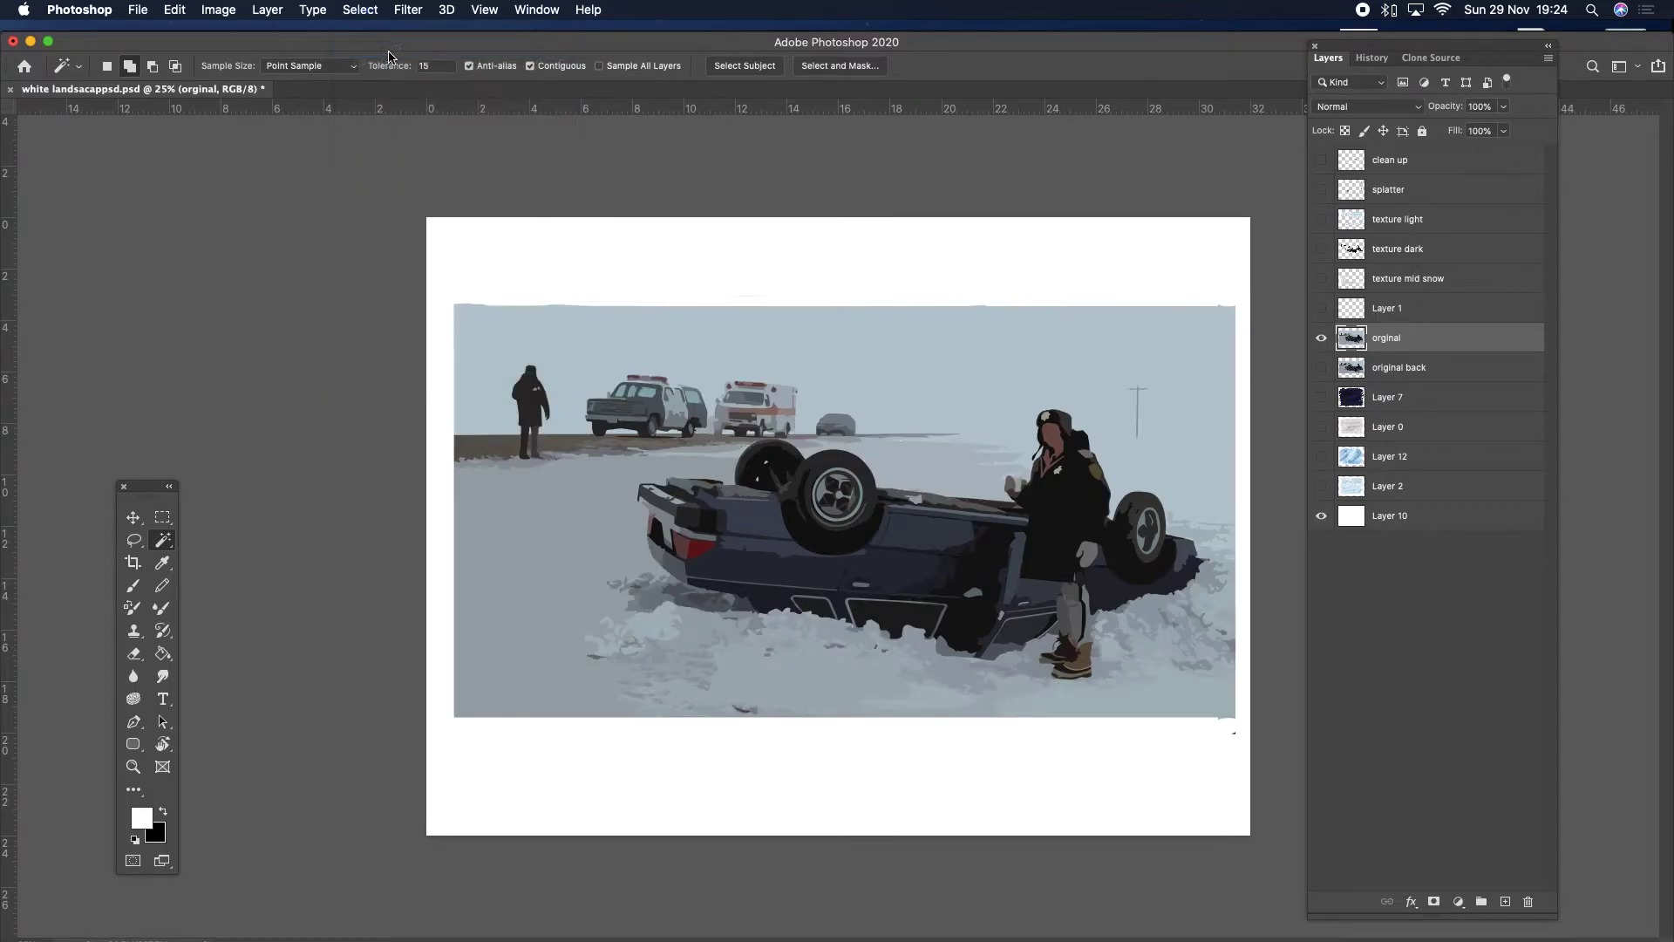
click(360, 10)
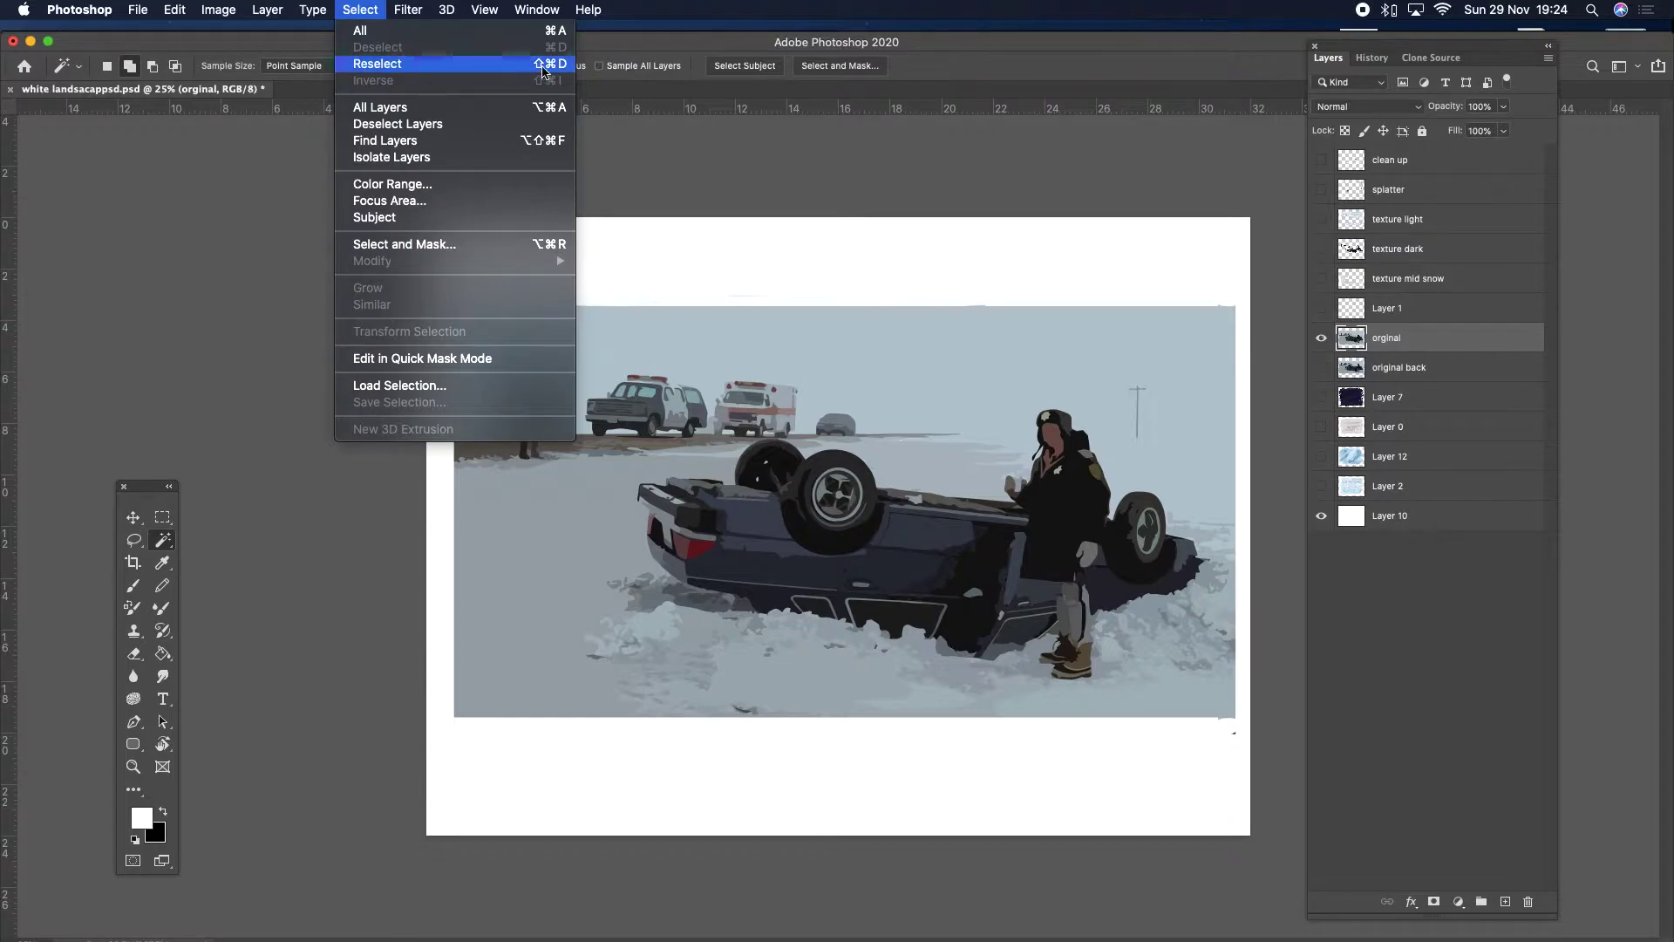
mouse_move(321, 18)
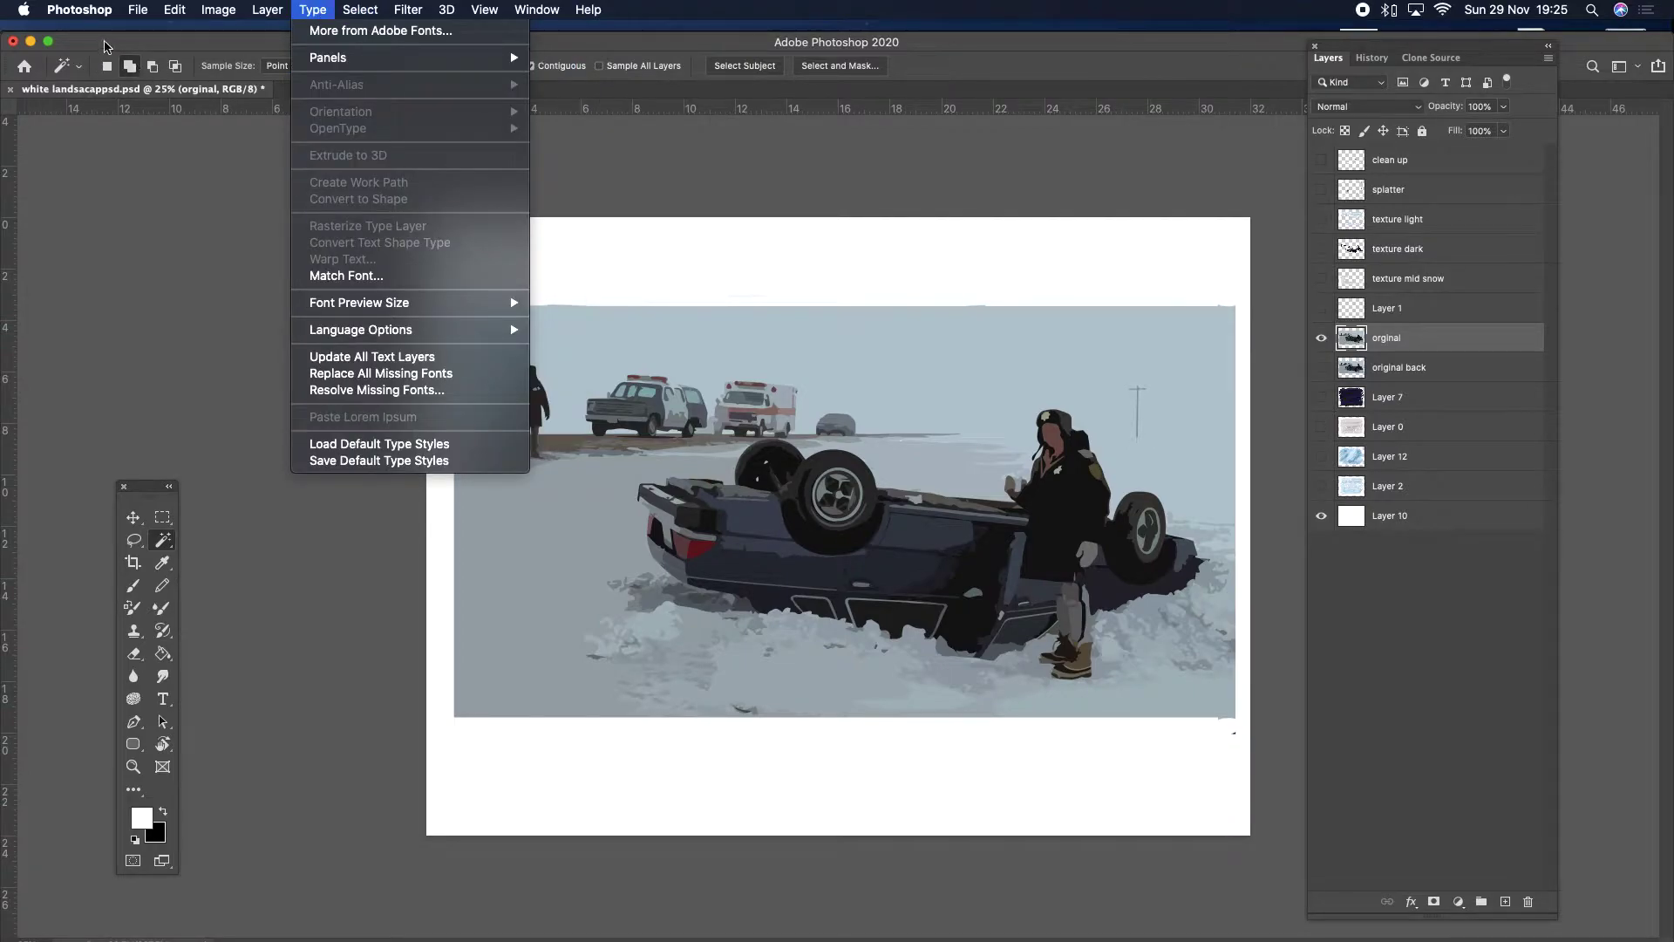
click(105, 45)
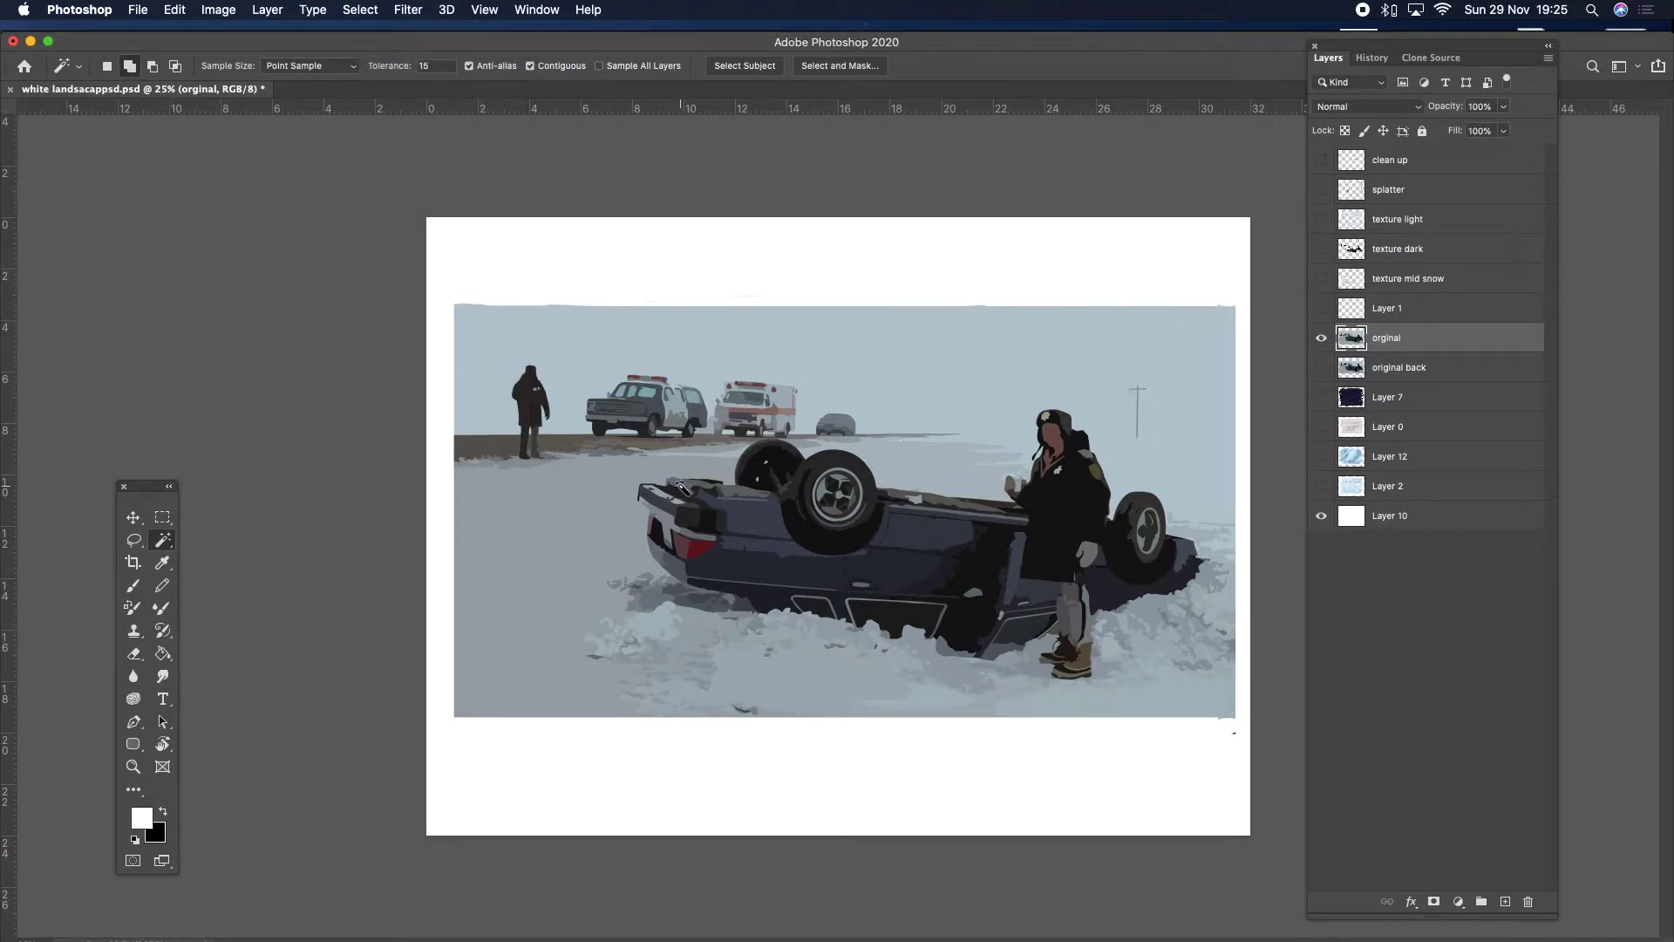
Select the pale sky and the light foreground snow on the orginal layer with the Magic Wand, adding both areas together.
click(981, 362)
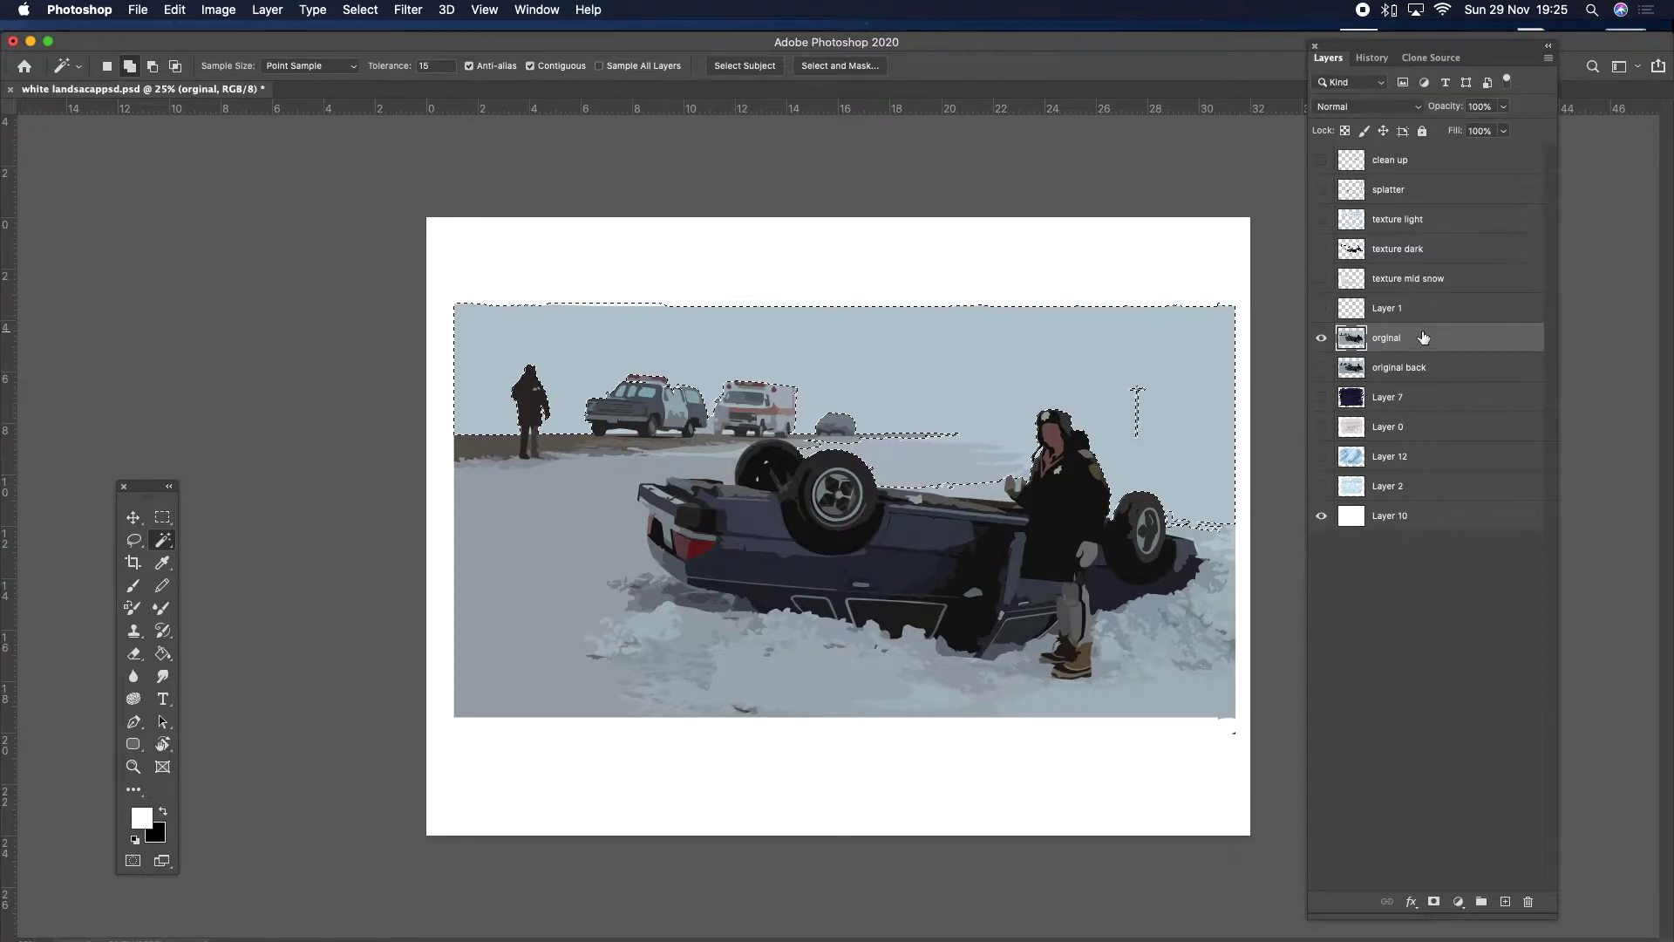
click(1175, 688)
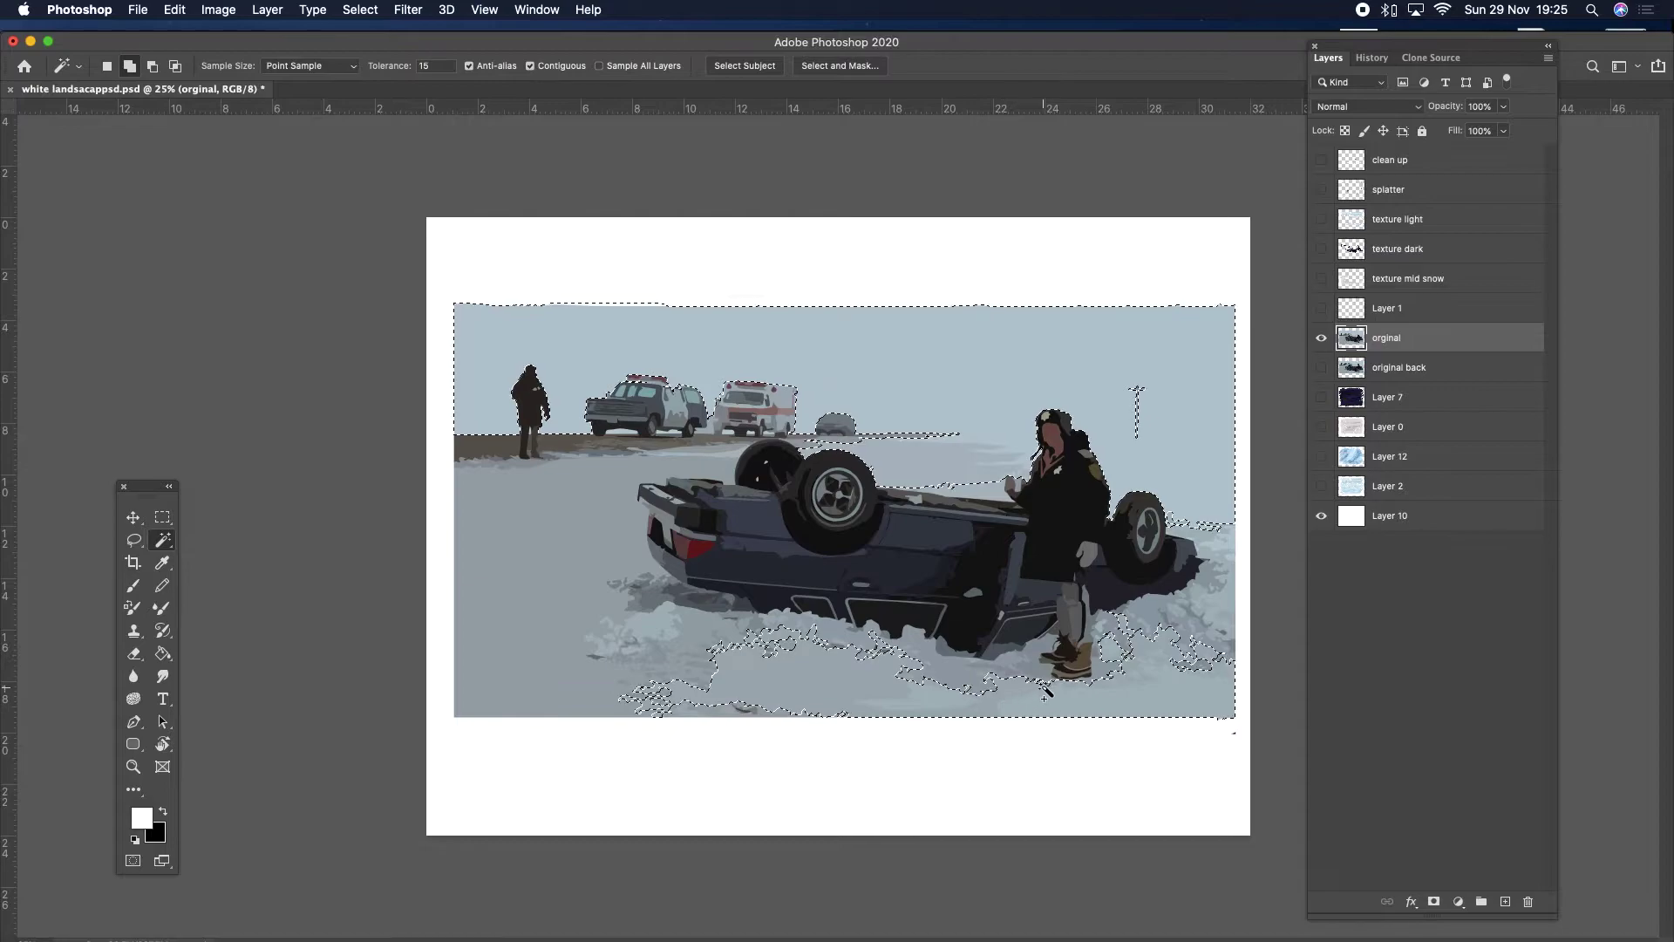
Compare the selection outline over the orginal layer and over Layer 2, leaving only Layer 2 visible above the white background.
click(1321, 338)
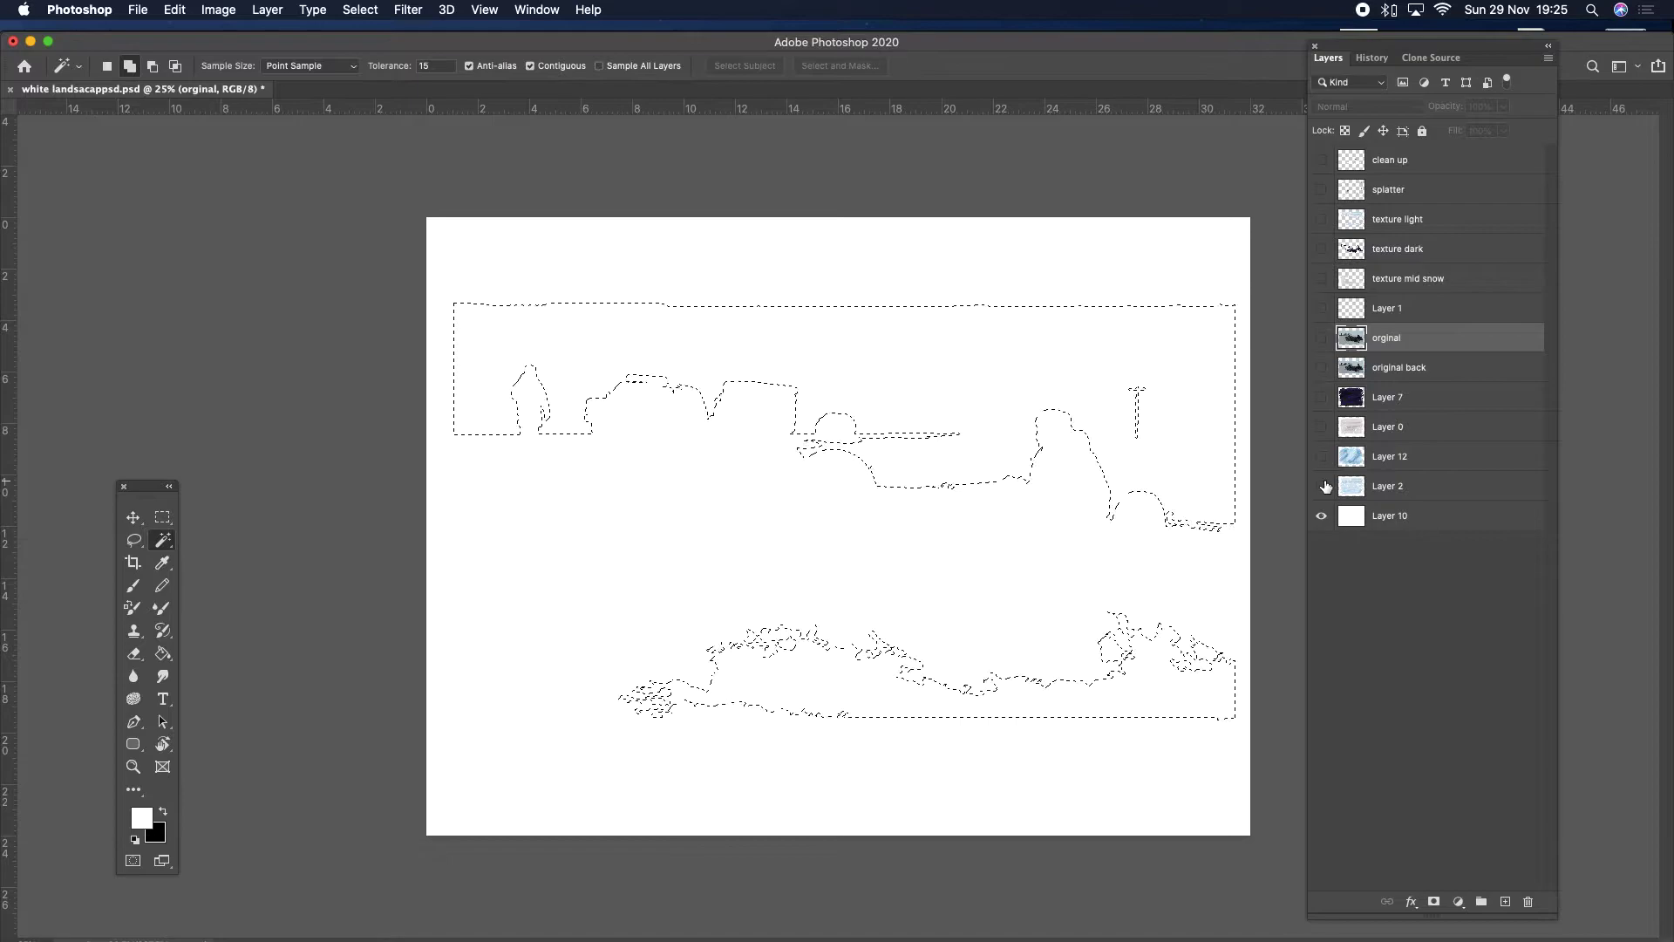
click(1323, 486)
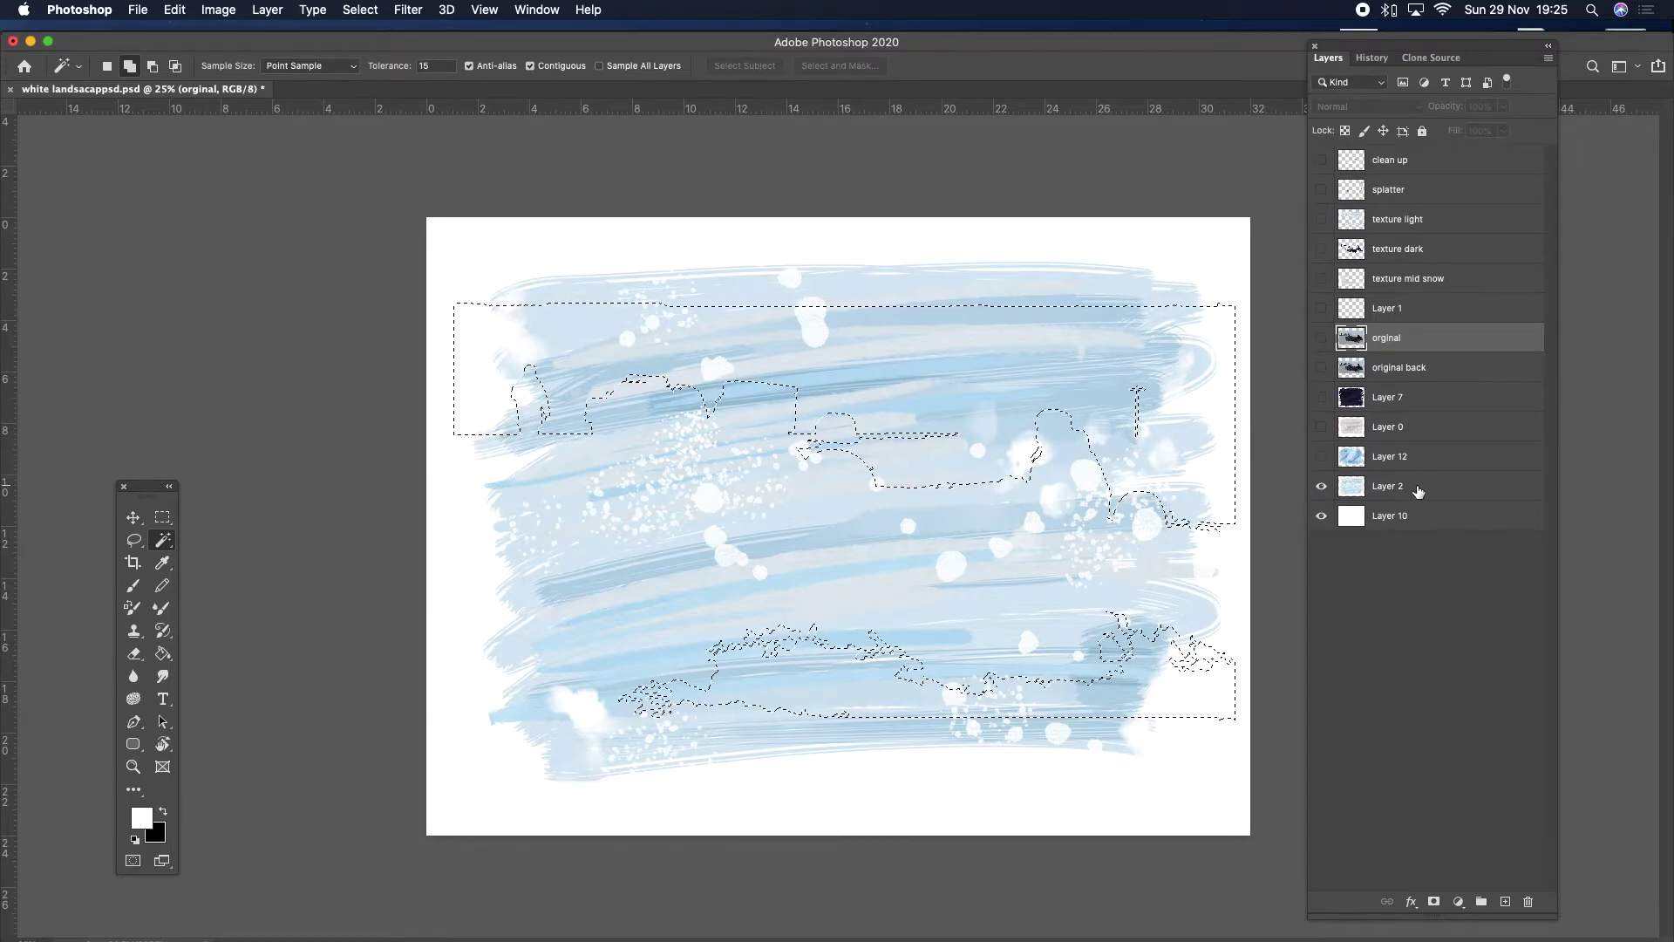
click(1322, 338)
click(1322, 486)
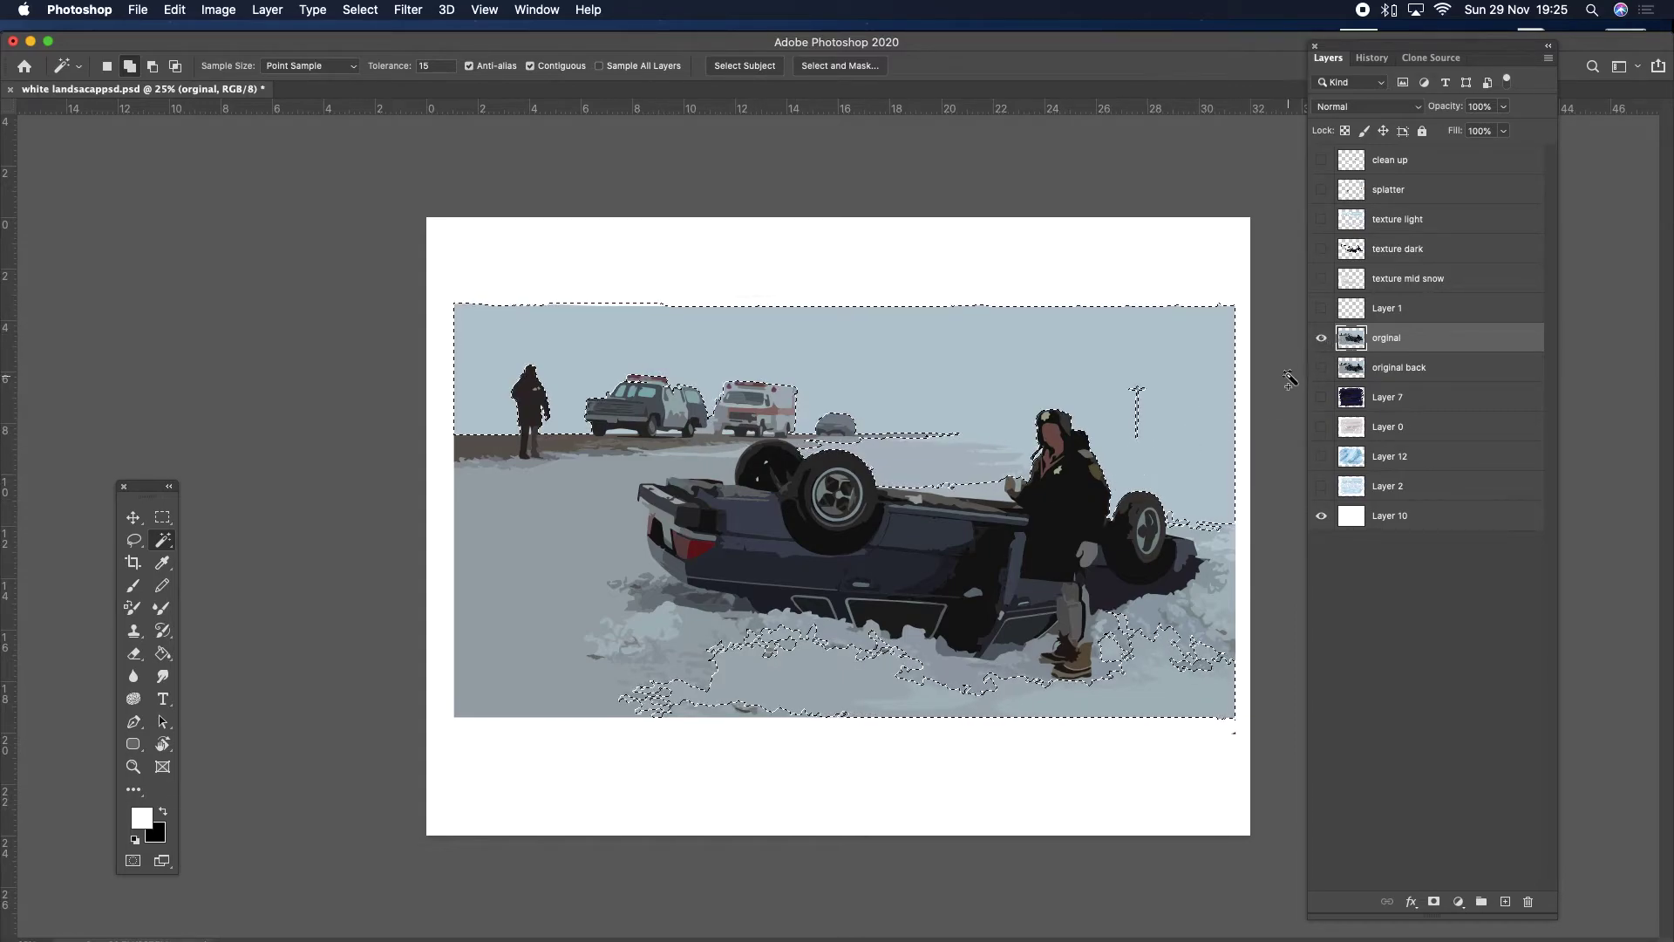
click(1323, 338)
click(1322, 486)
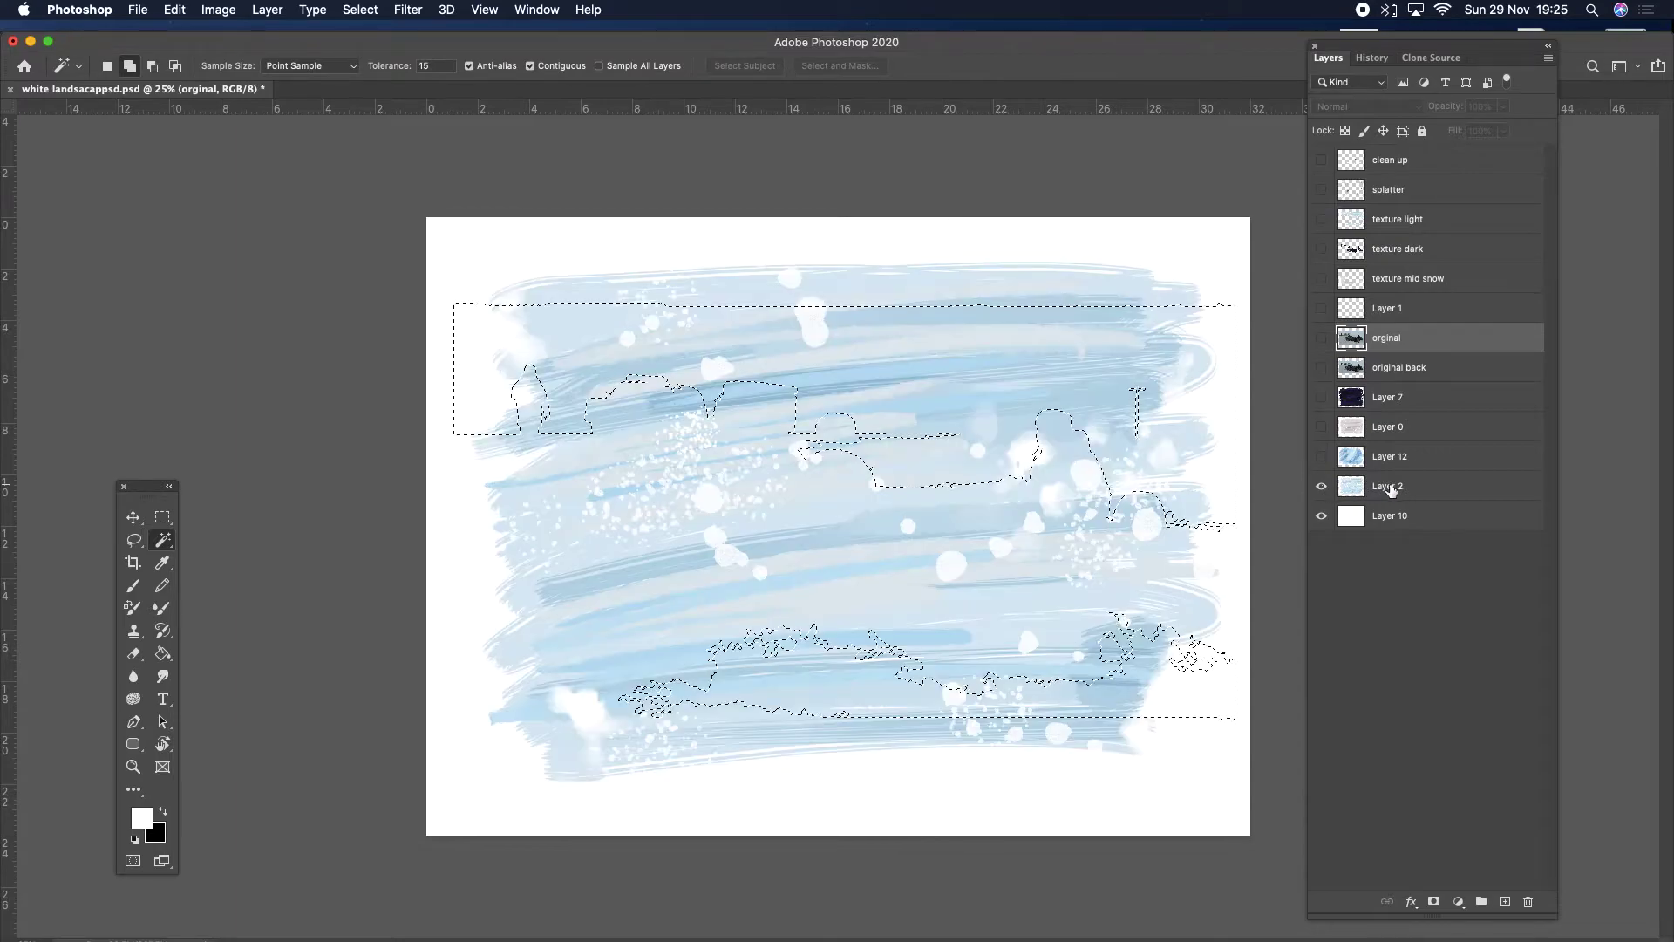
Copy the selected sky and snow area from Layer 2 and paste it as a new layer.
click(175, 9)
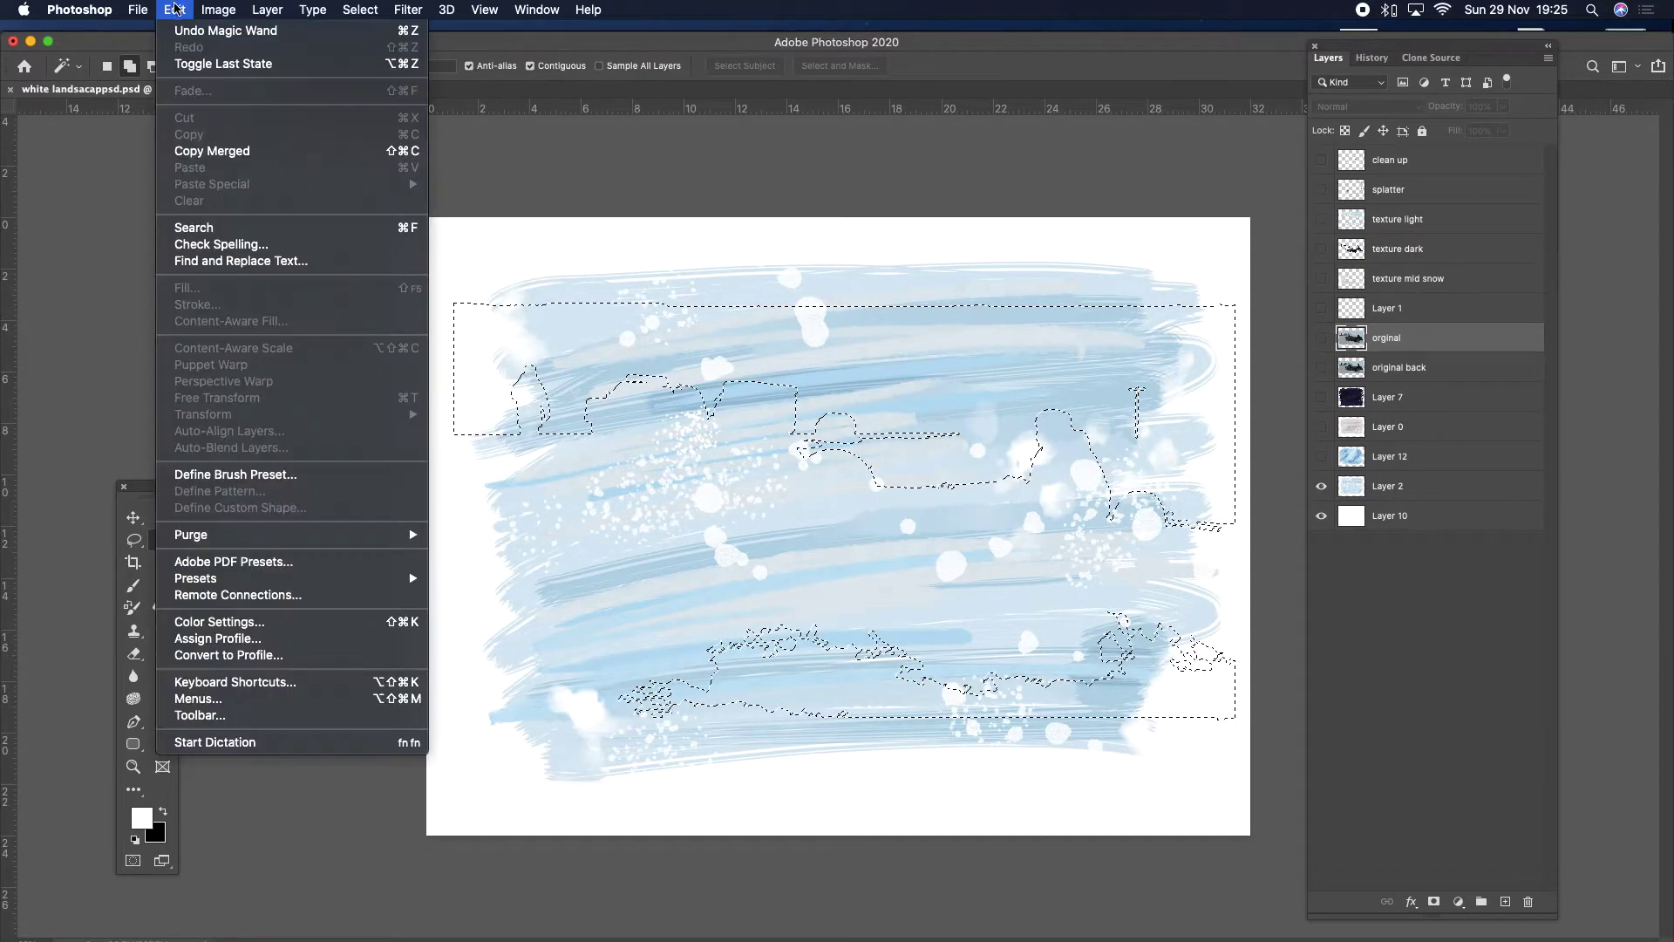
click(212, 151)
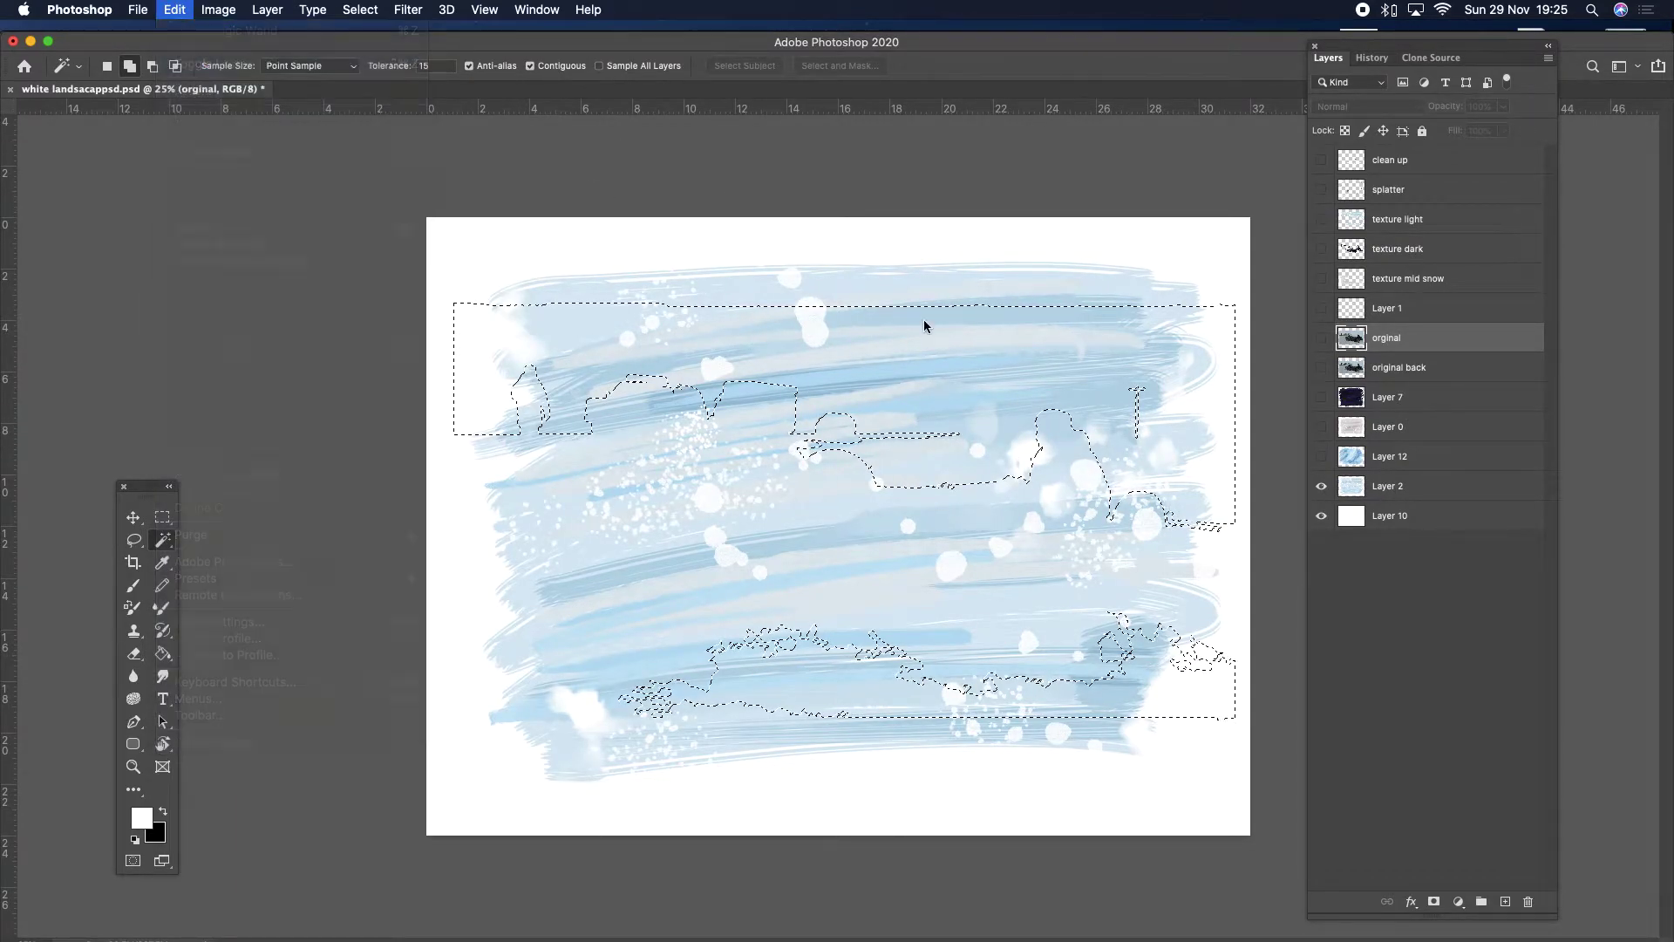
click(1426, 482)
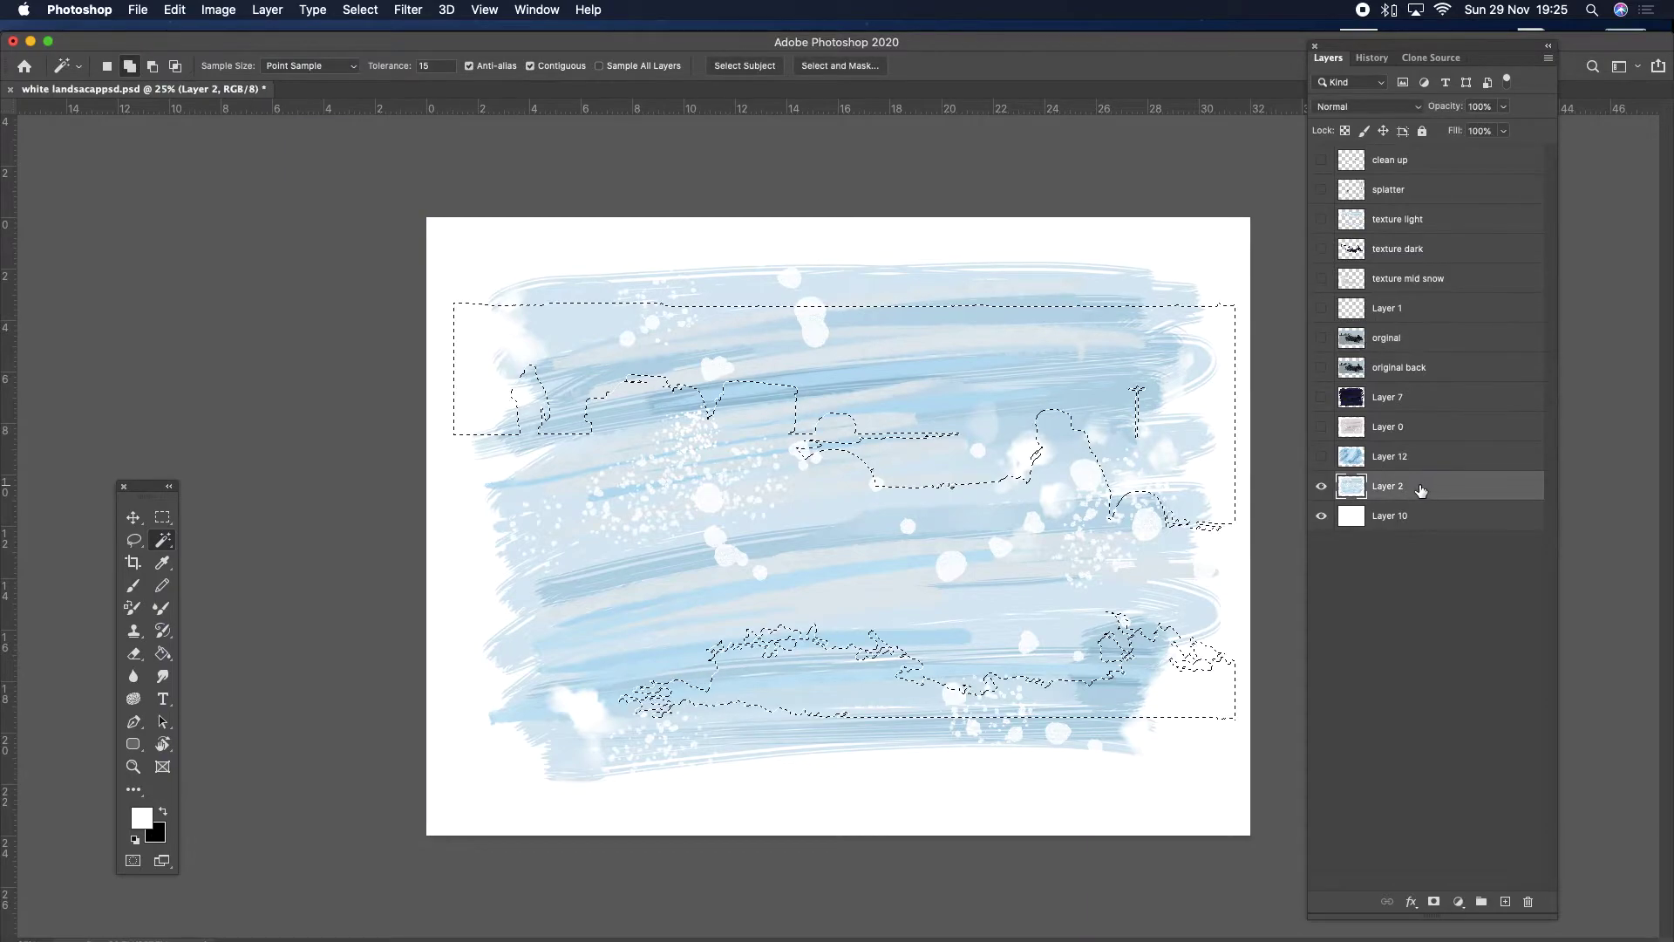
click(175, 8)
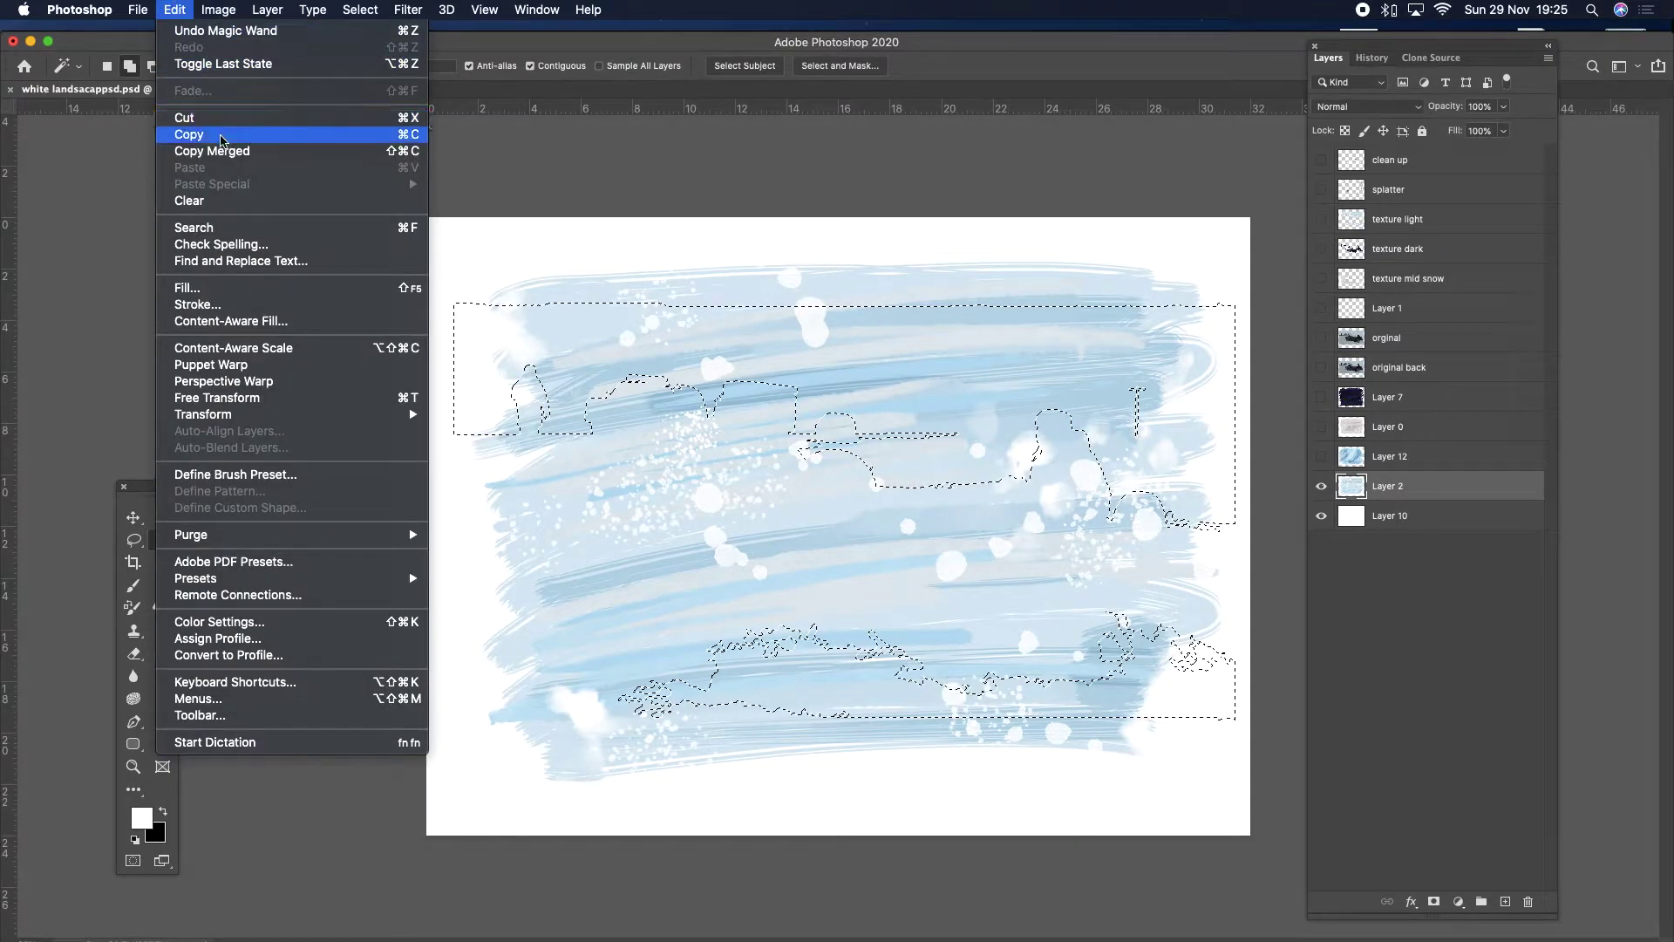
click(209, 134)
click(175, 9)
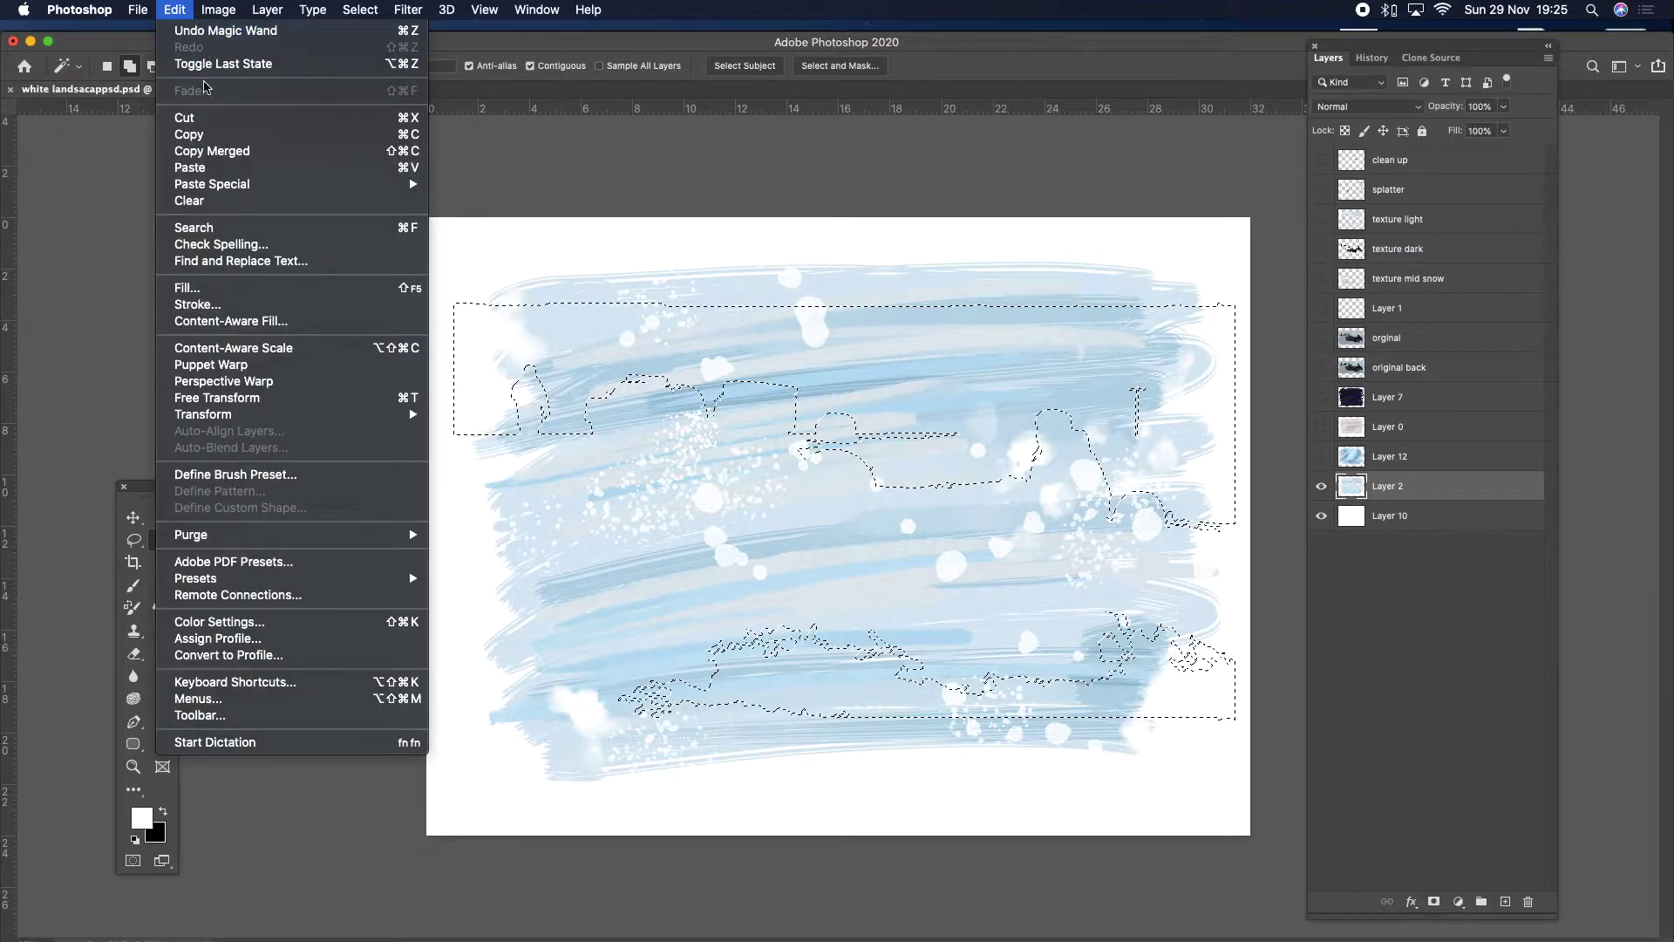
click(209, 167)
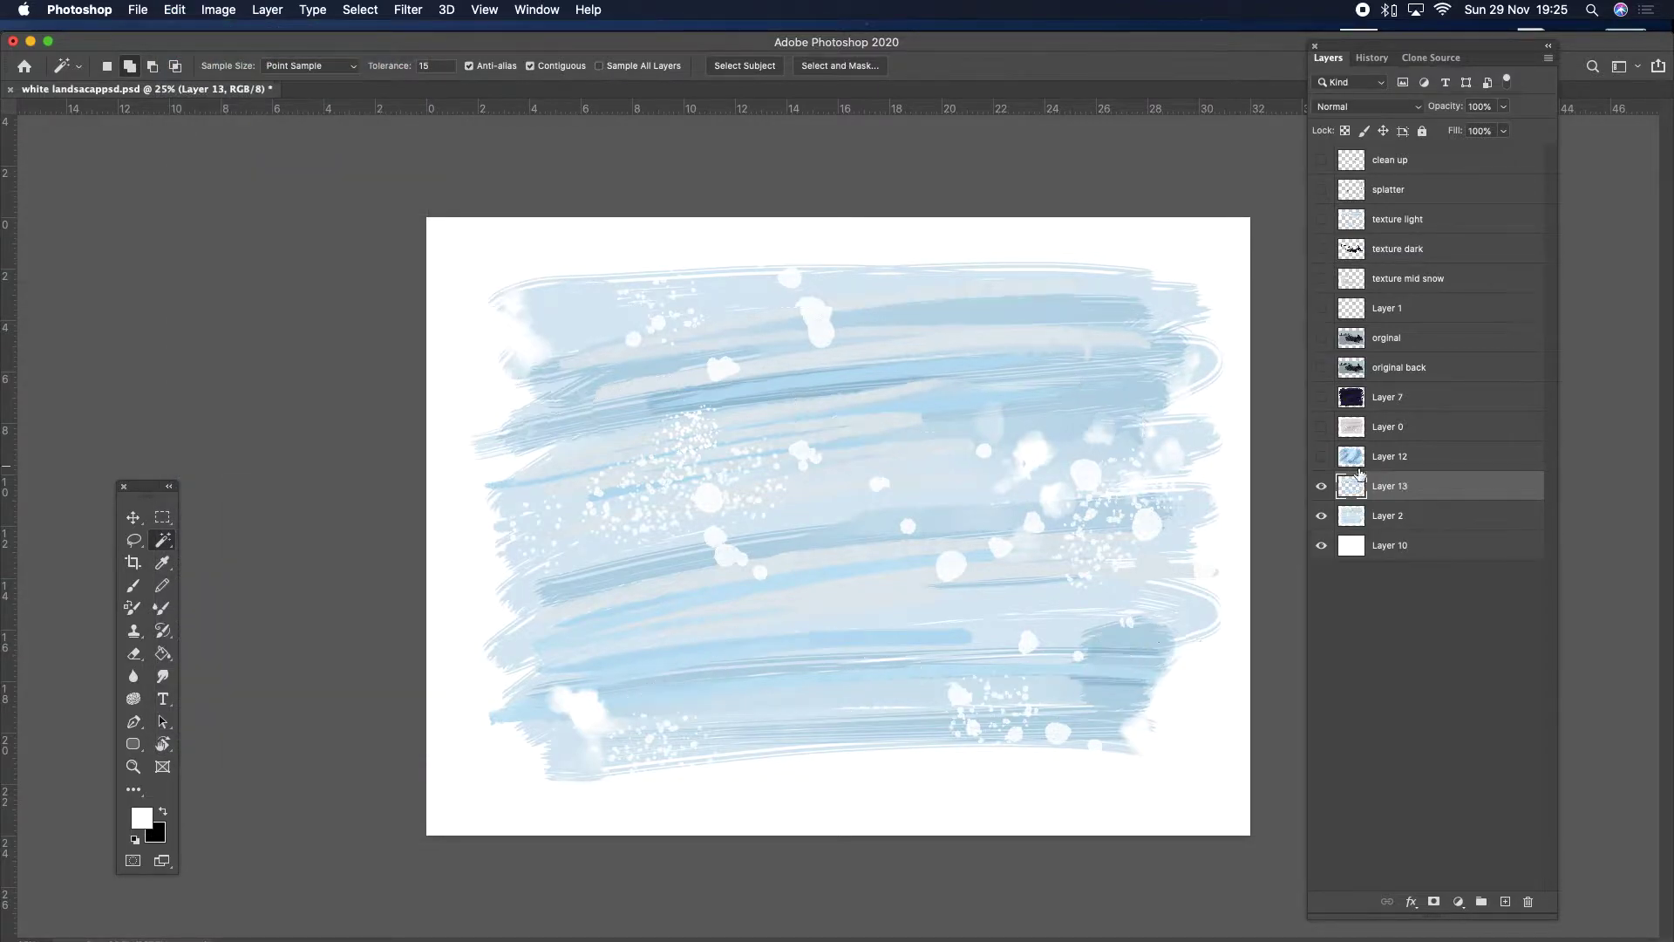
Hide Layer 2 to view the pasted sky and snow texture alone, and hide the pasted layer too.
click(1323, 516)
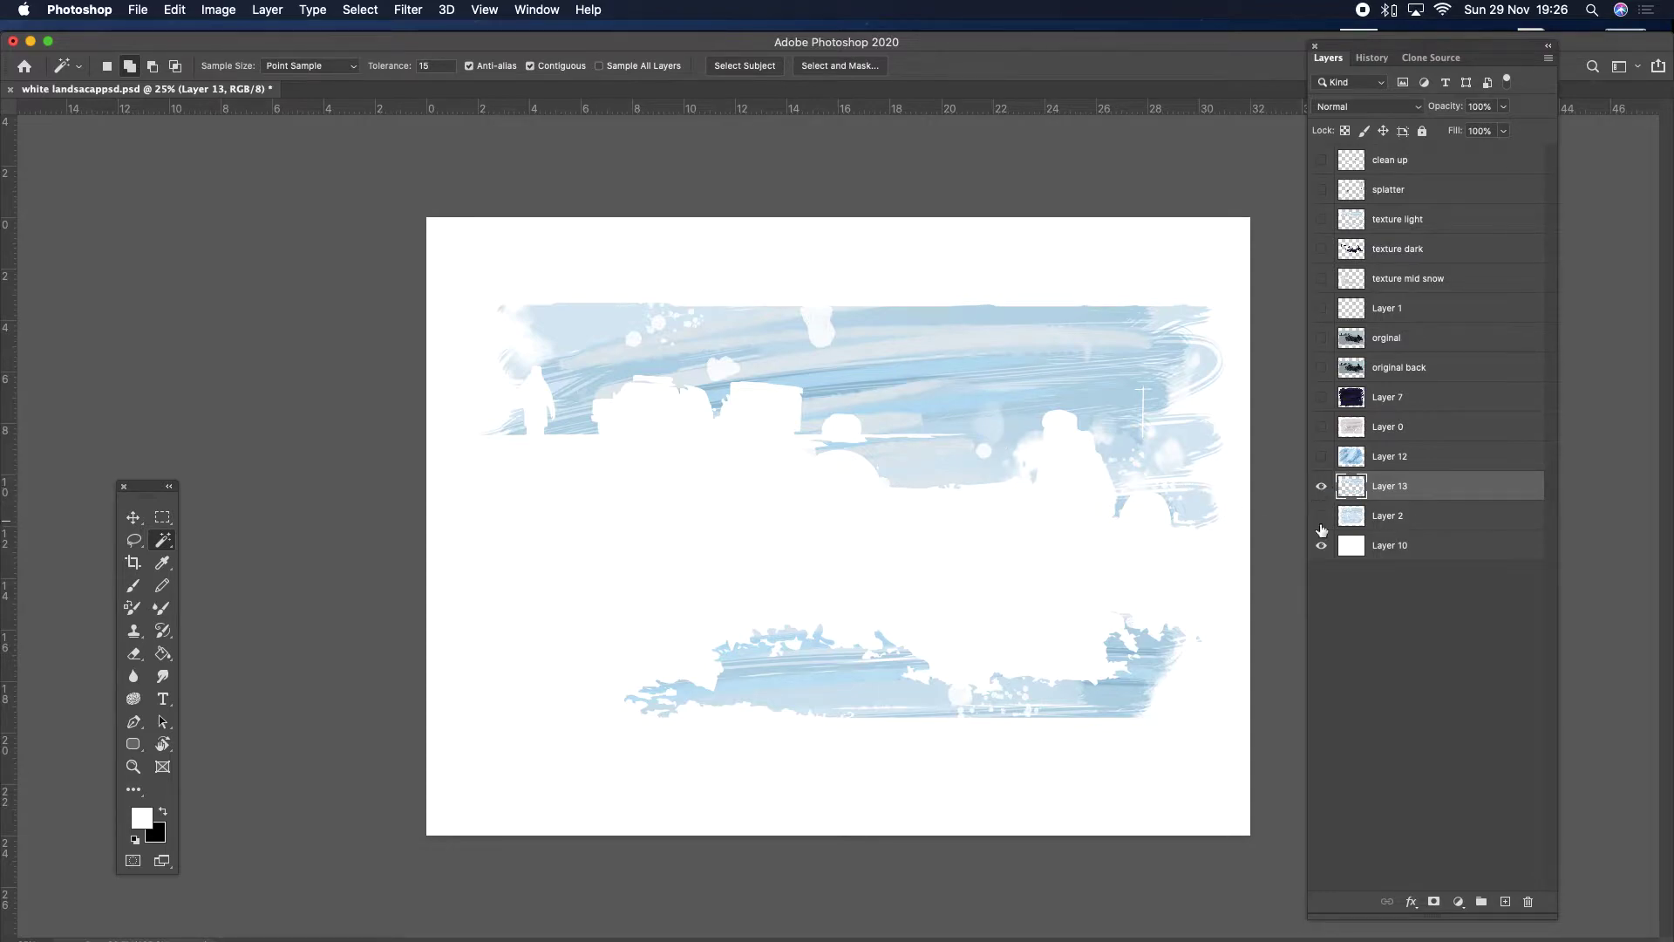
click(1321, 486)
click(1321, 486)
drag(1322, 515, 1319, 493)
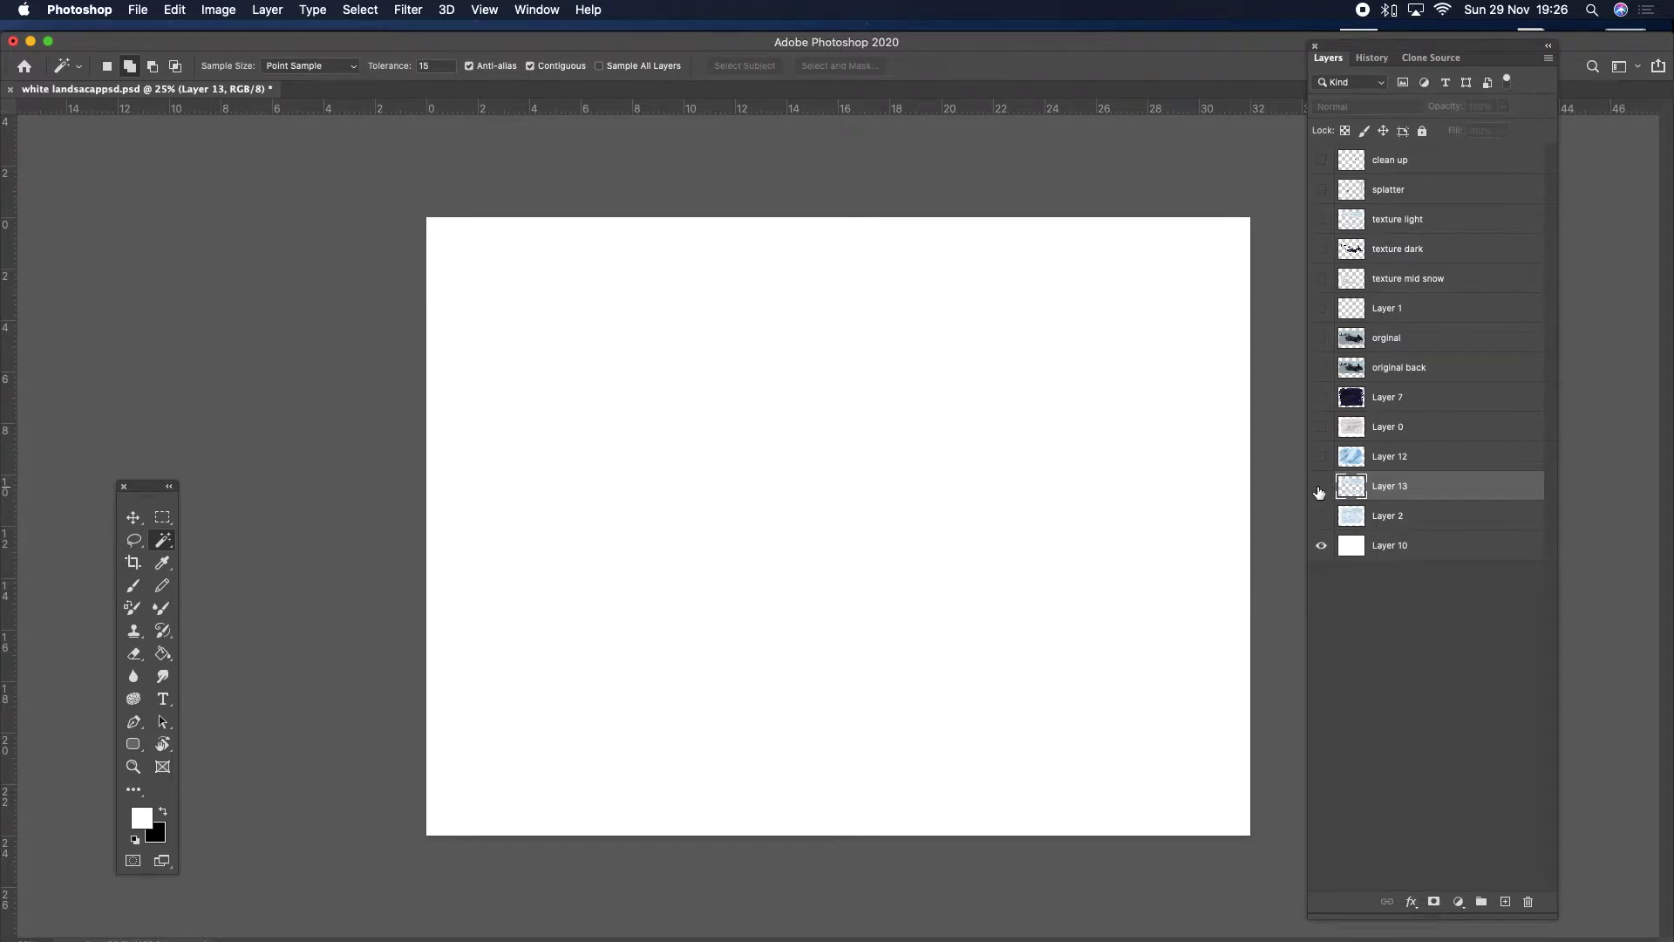
Show the orginal layer and compare it with the dark blue Layer 7, leaving only orginal visible above the white background.
click(1321, 339)
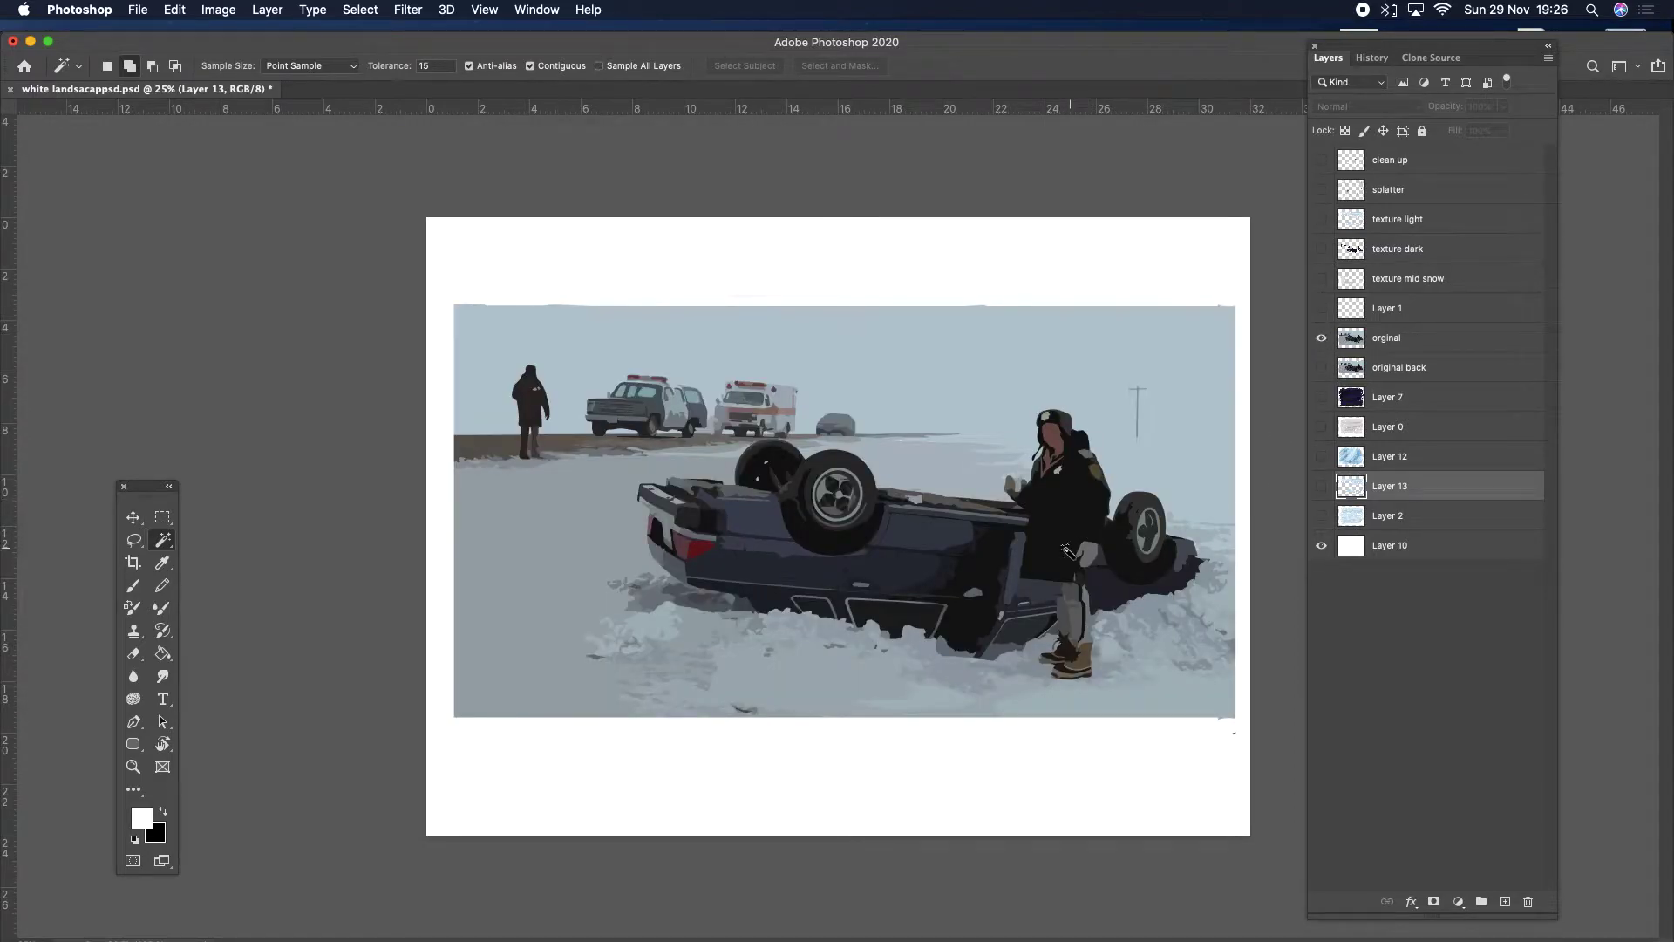
click(1321, 398)
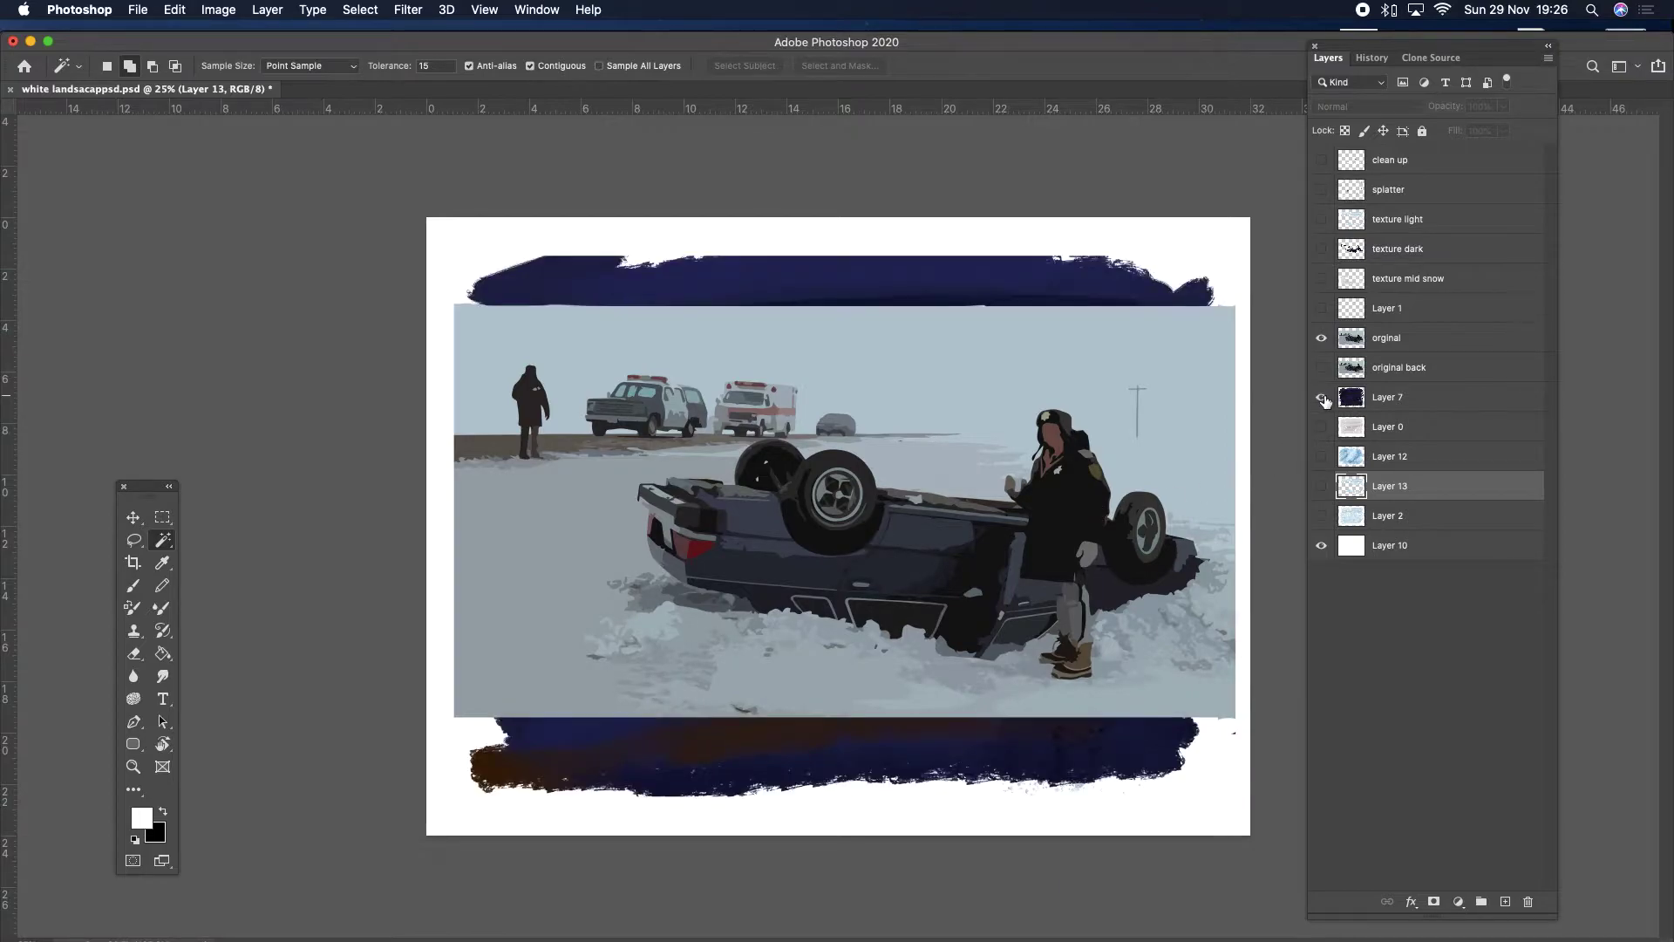
click(1320, 338)
click(1321, 338)
click(1321, 398)
On the orginal layer, add the distant standing figure and the dark underside of the police SUV to the black-area selection.
click(1393, 339)
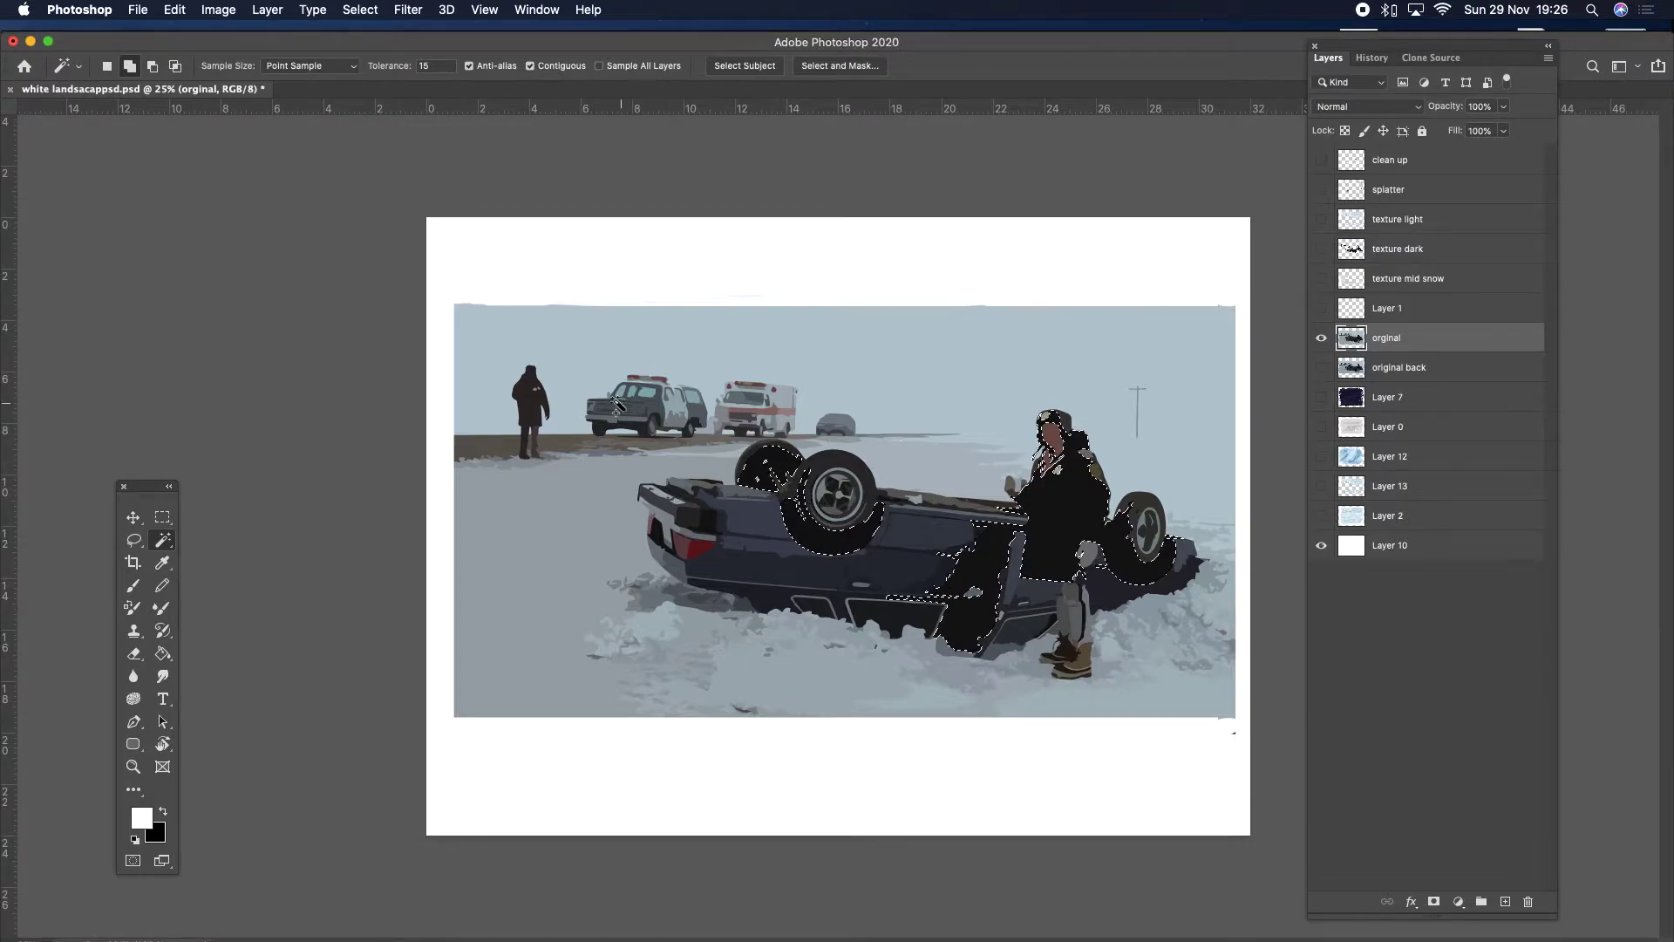
click(526, 410)
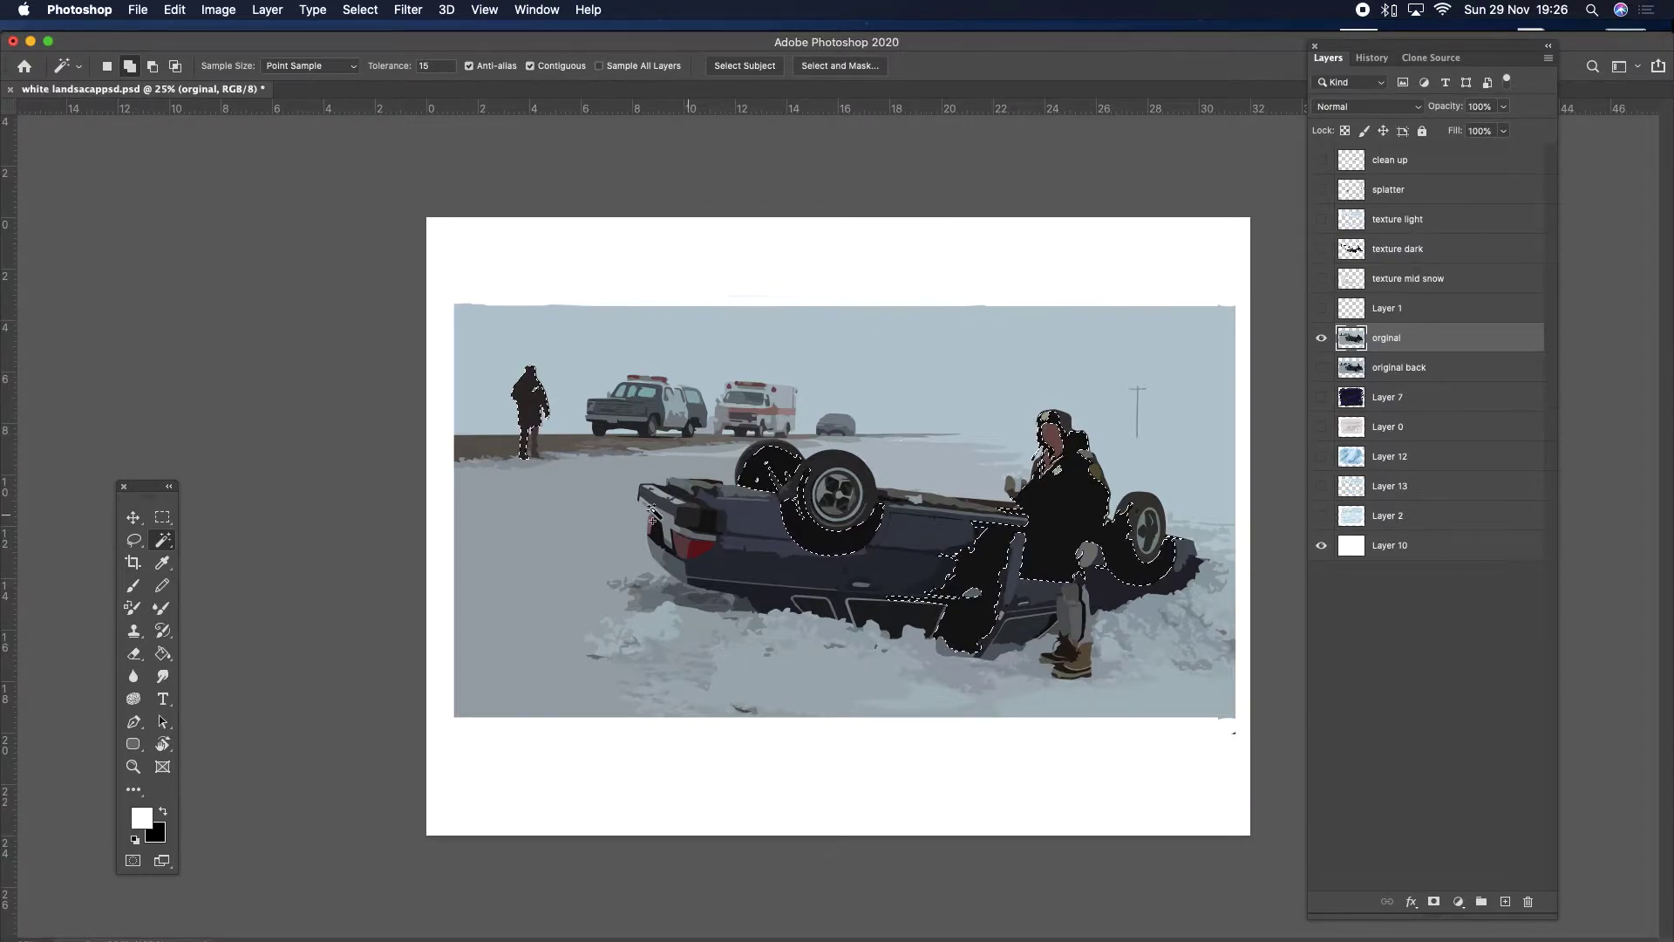
click(688, 435)
Set the Lasso tool to subtract from the selection and cut the link between the black coat and the car's dark pillar.
key(z)
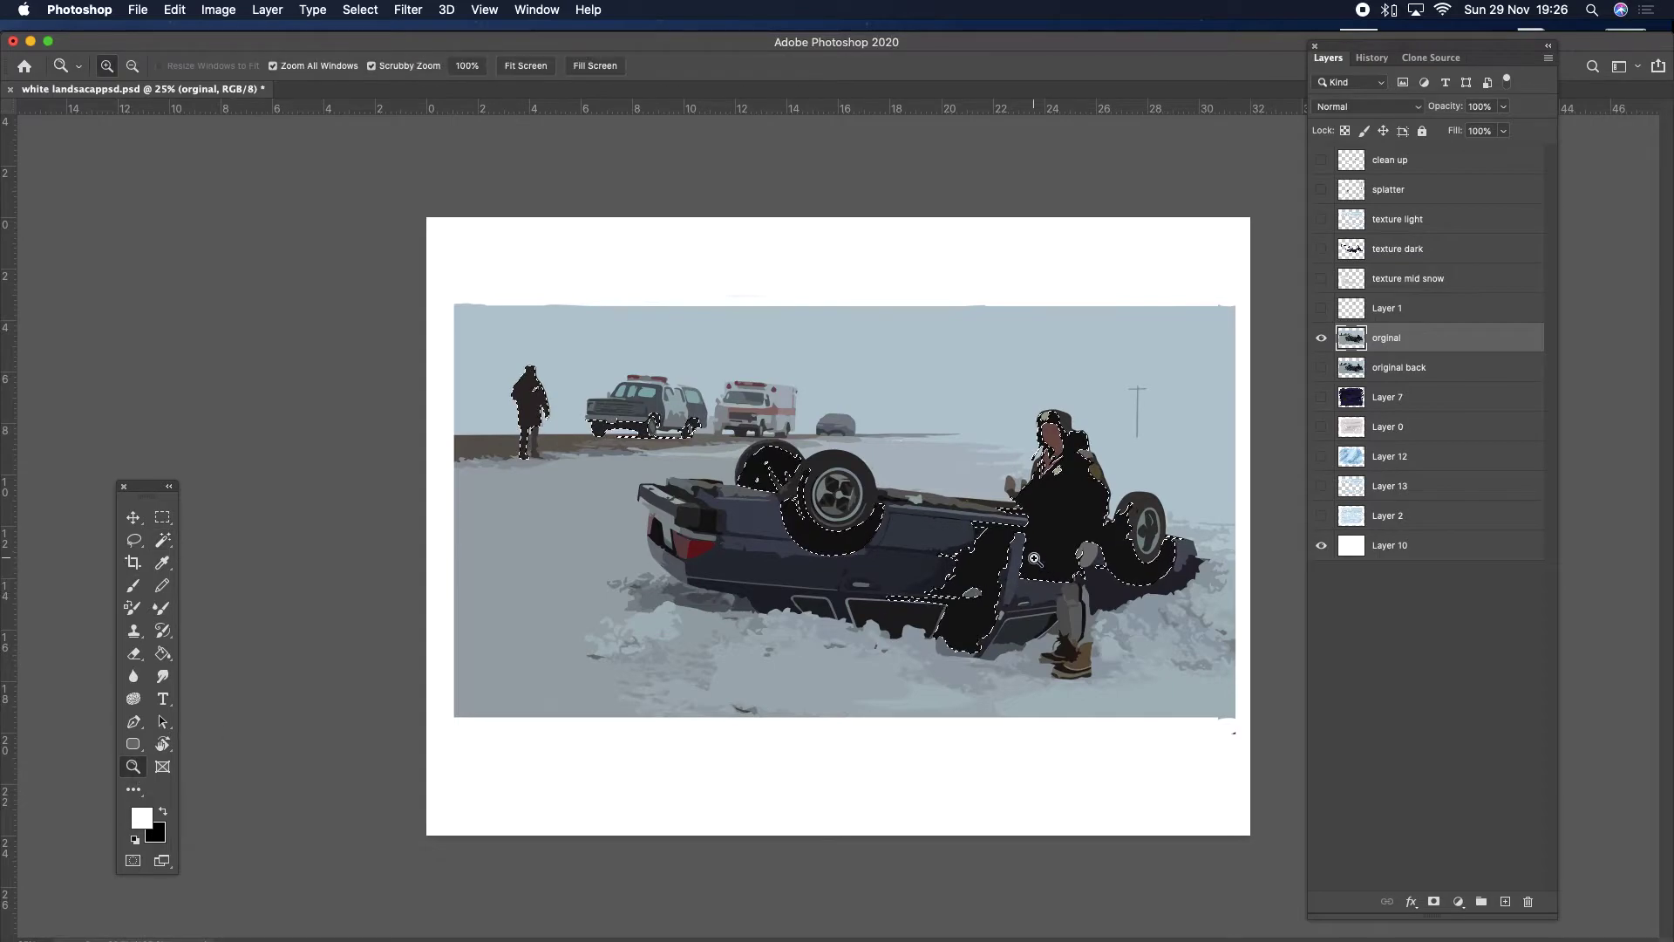
click(818, 584)
click(825, 545)
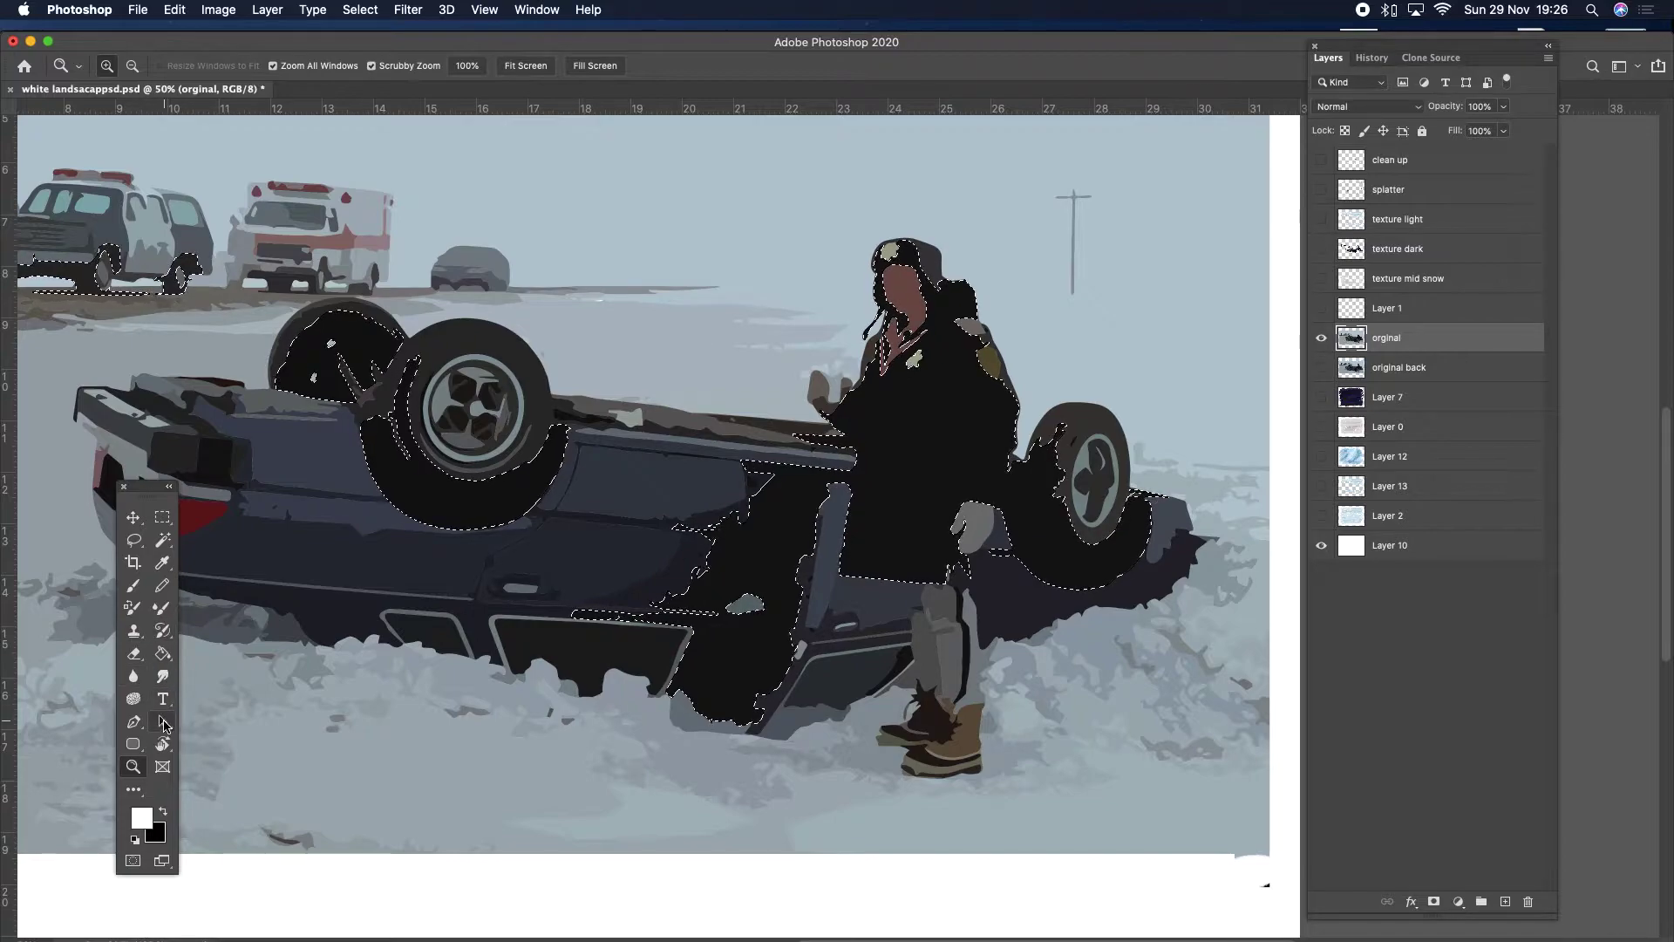
click(133, 721)
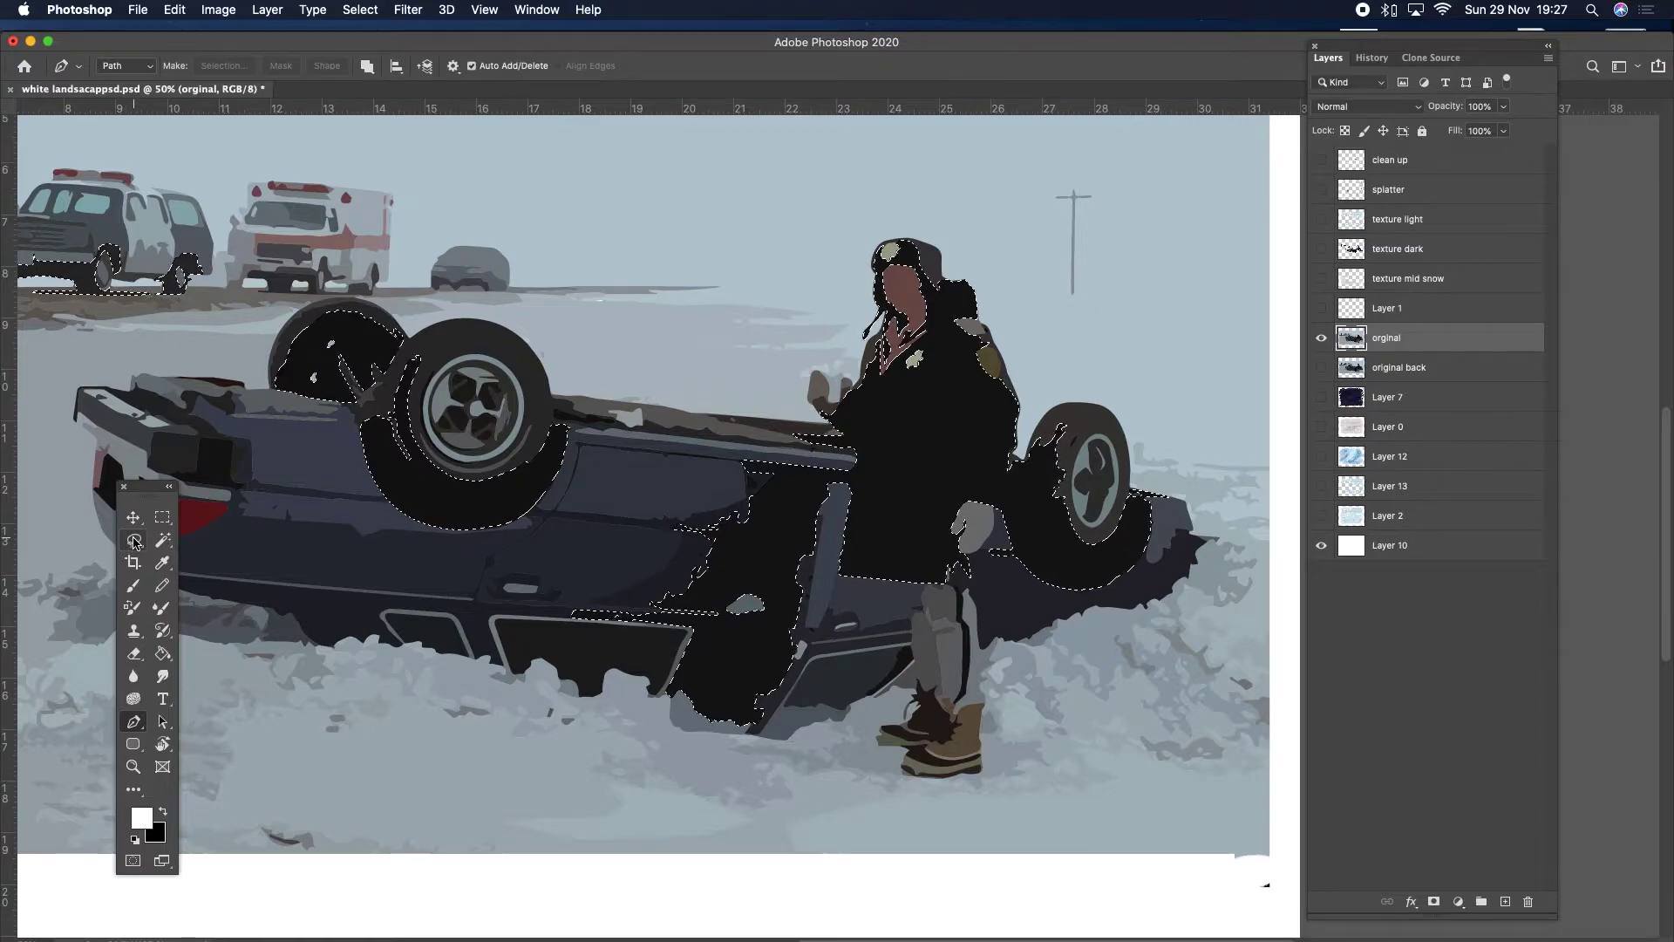
click(135, 542)
drag(177, 49, 202, 43)
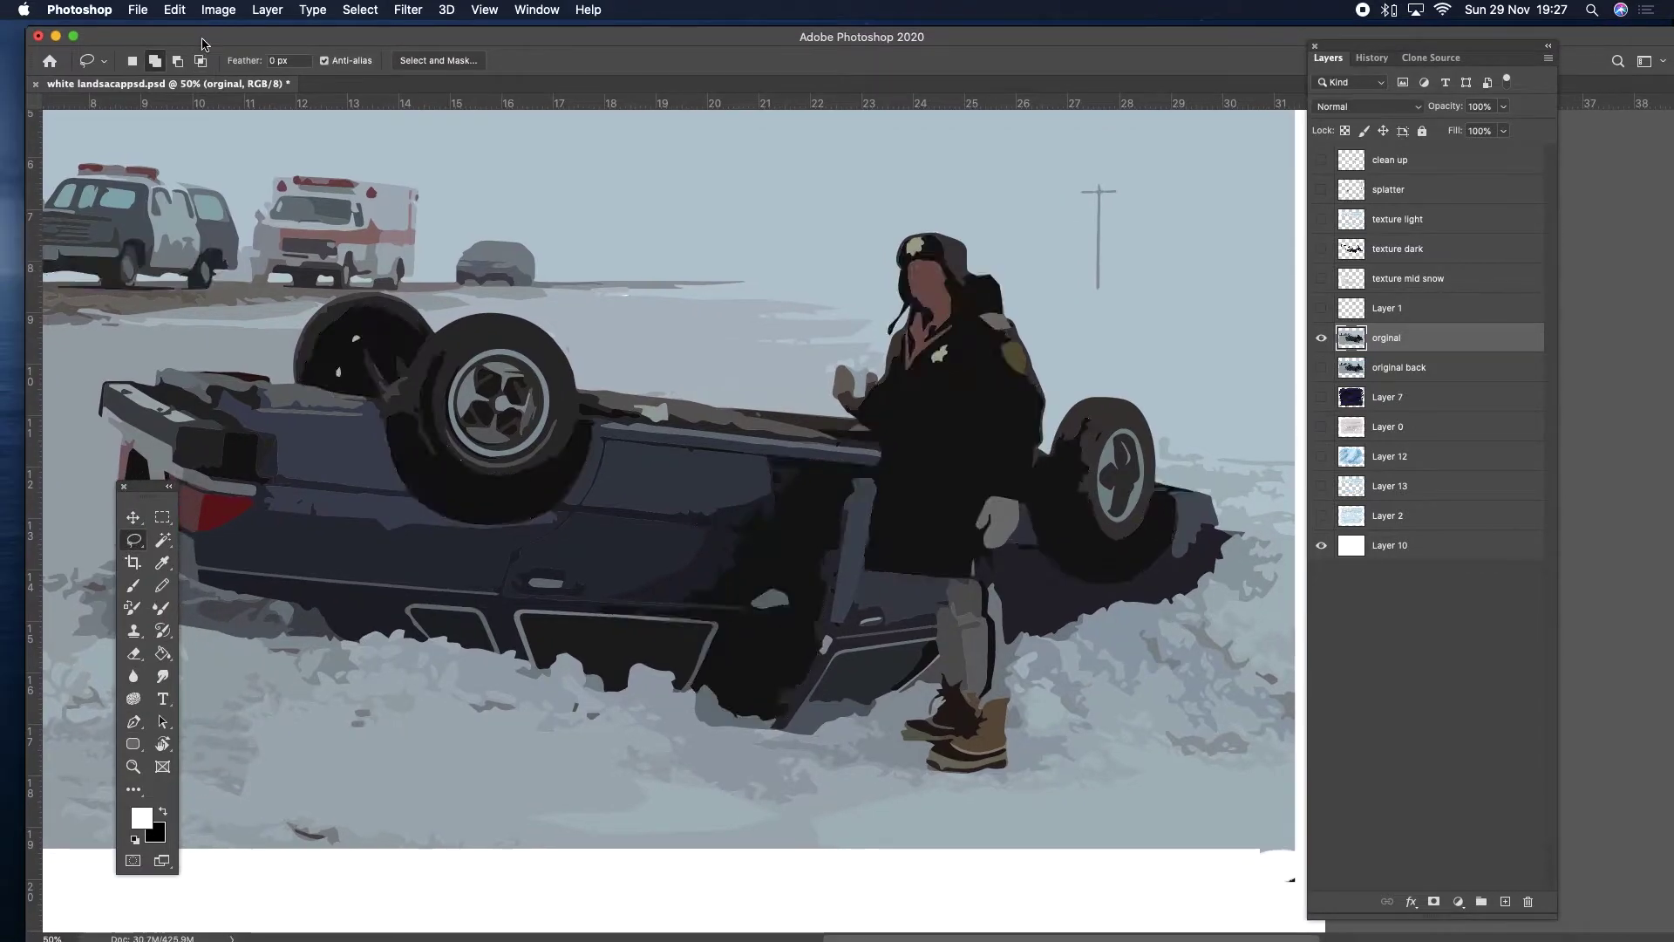
right_click(141, 541)
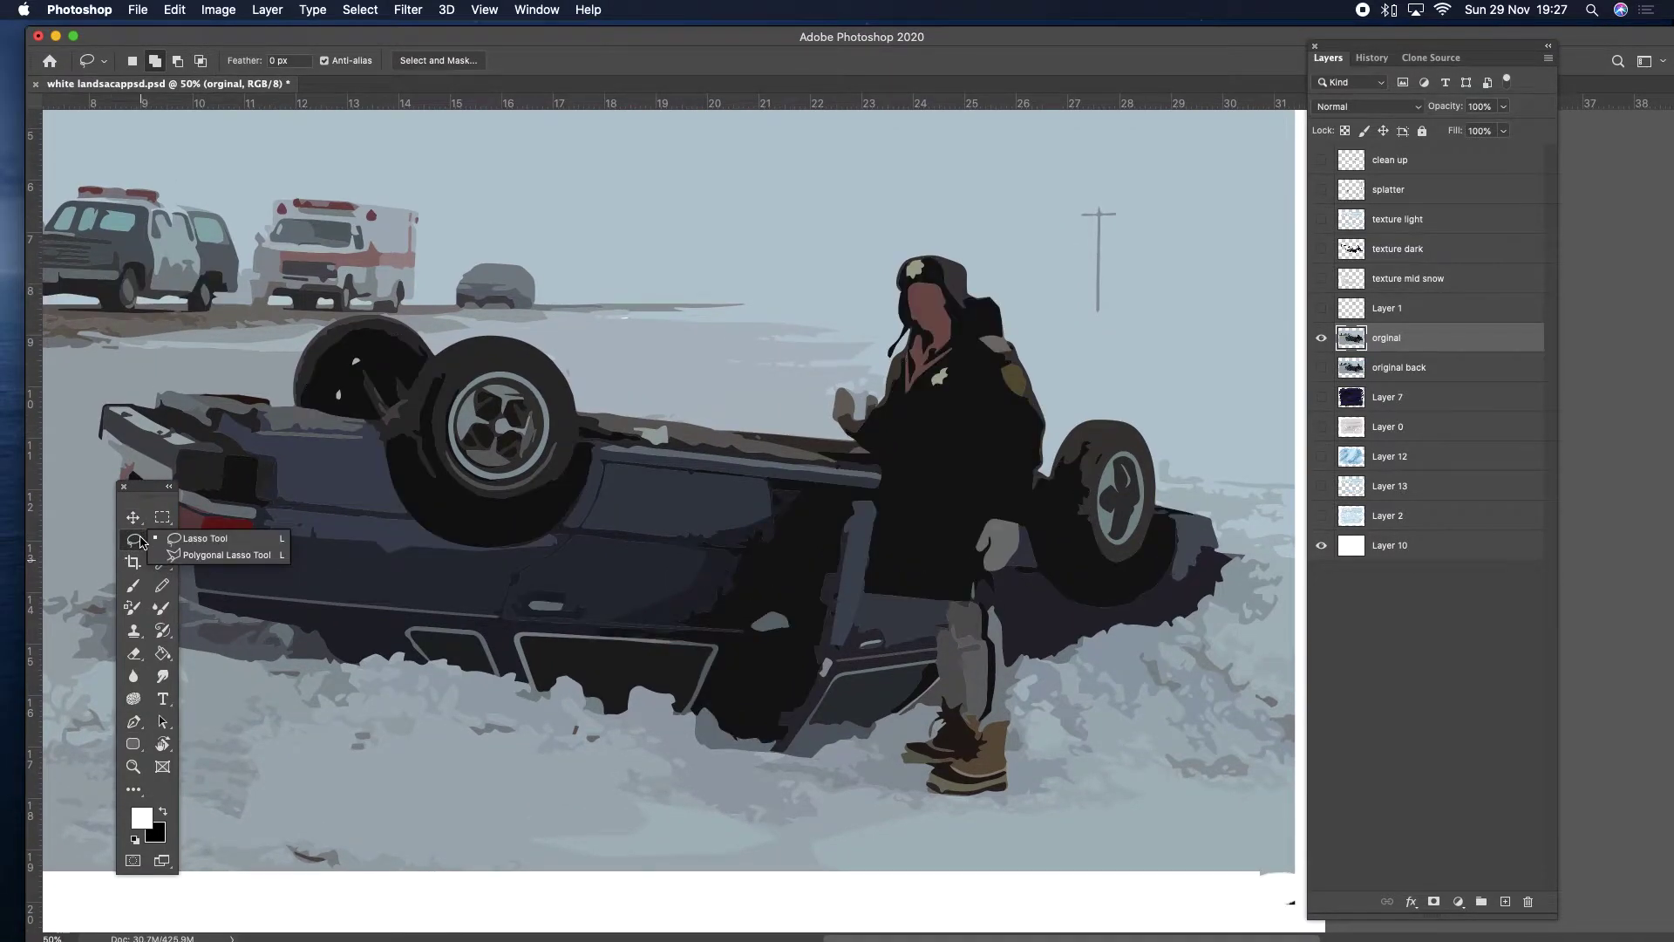
key(super+alt+2)
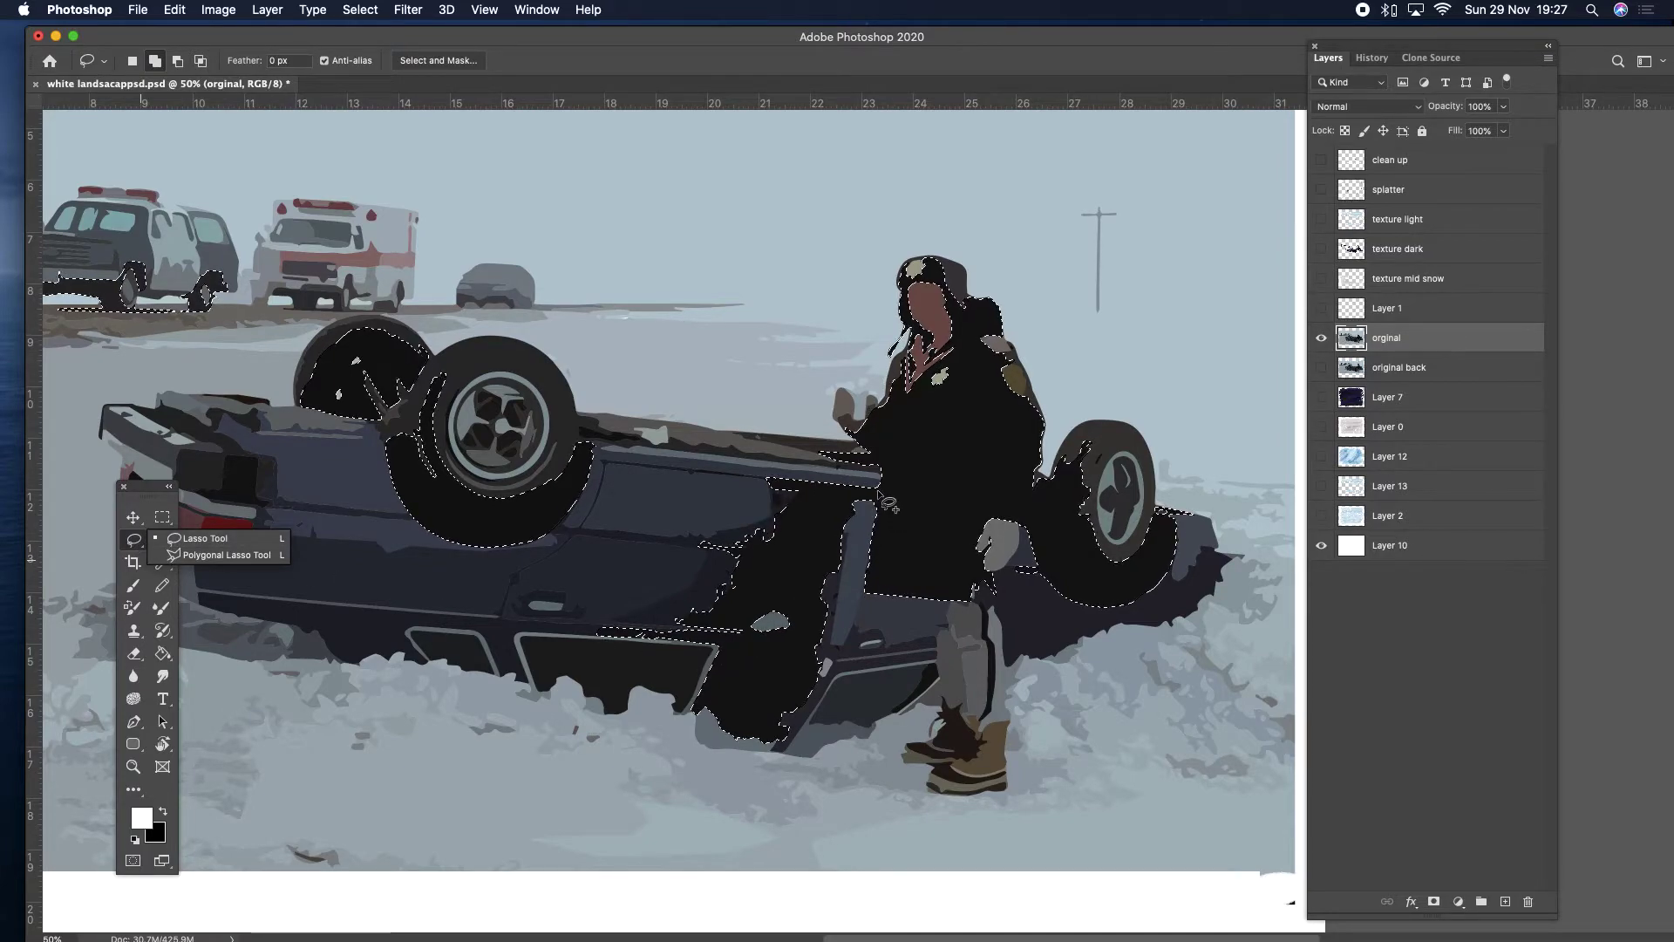
click(178, 60)
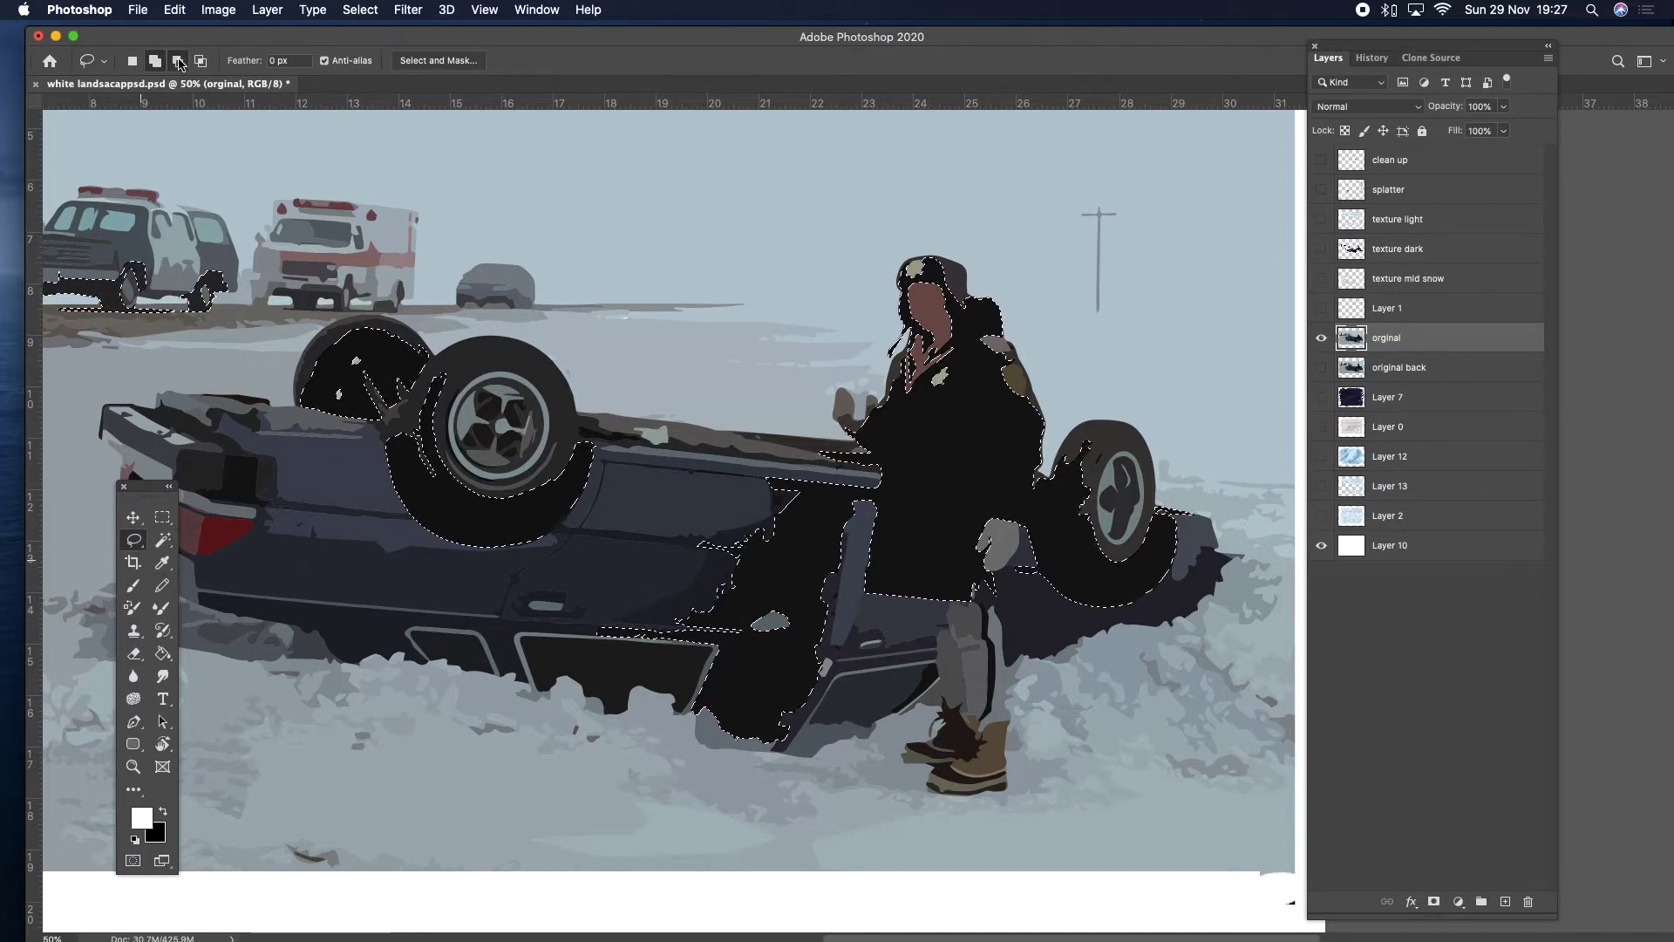
mouse_move(858, 482)
mouse_down()
mouse_move(860, 510)
mouse_move(877, 488)
mouse_move(858, 482)
mouse_up()
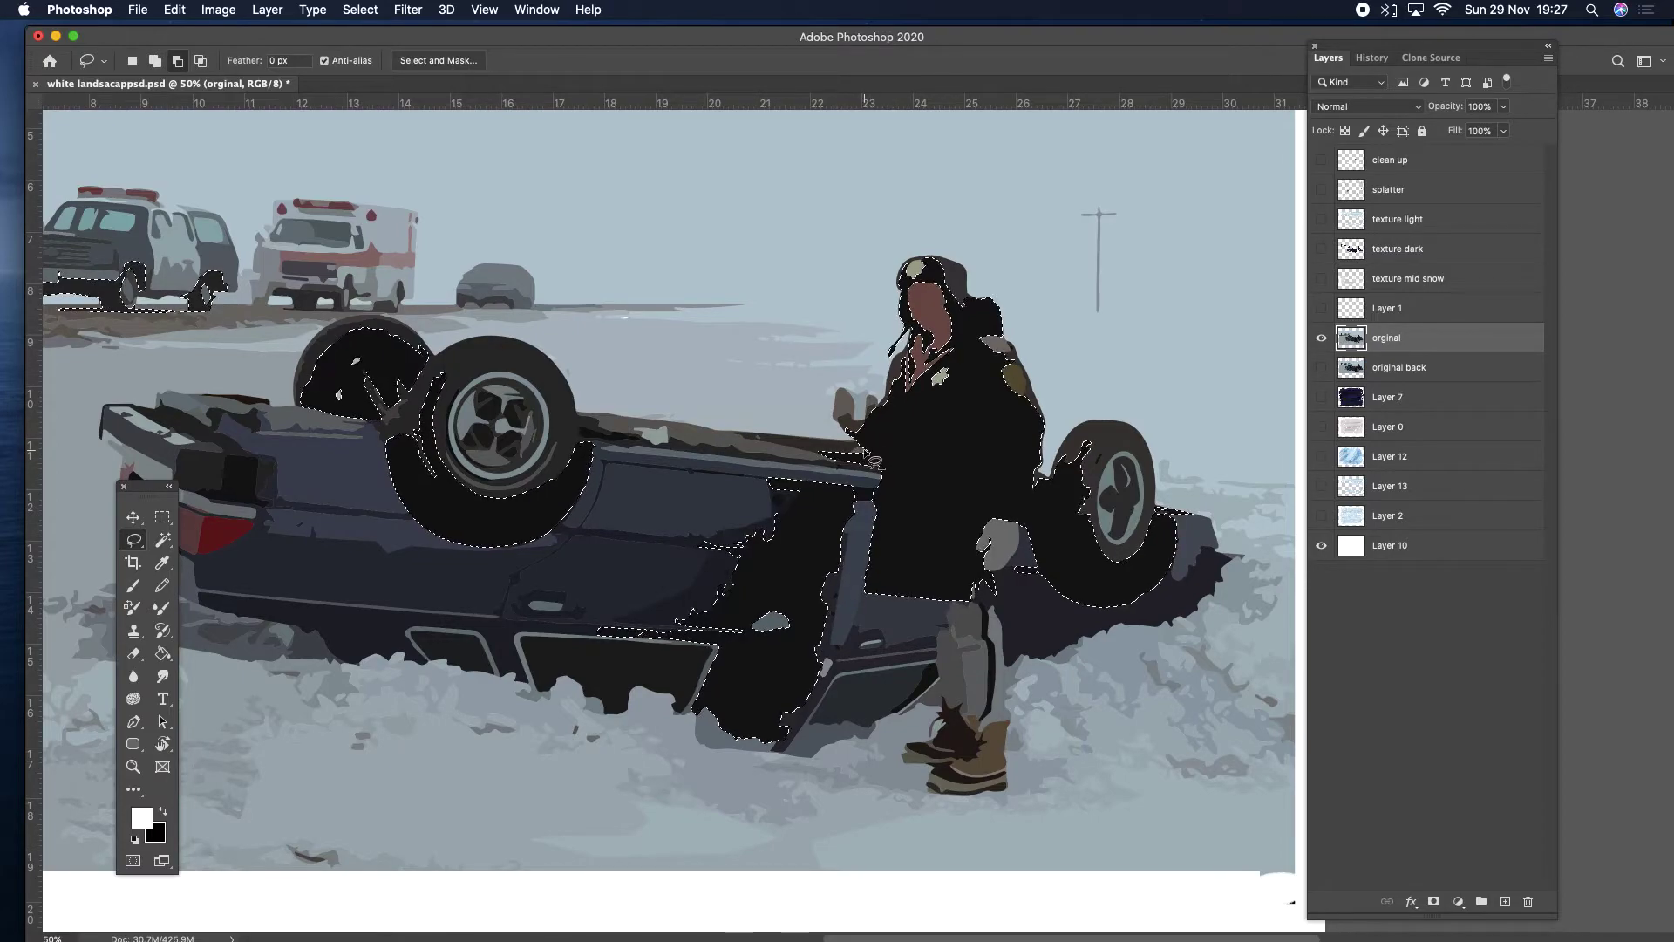
Subtract the coat's forearm area and the strip between the coat and the wheel behind it from the selection with the Lasso tool.
click(133, 766)
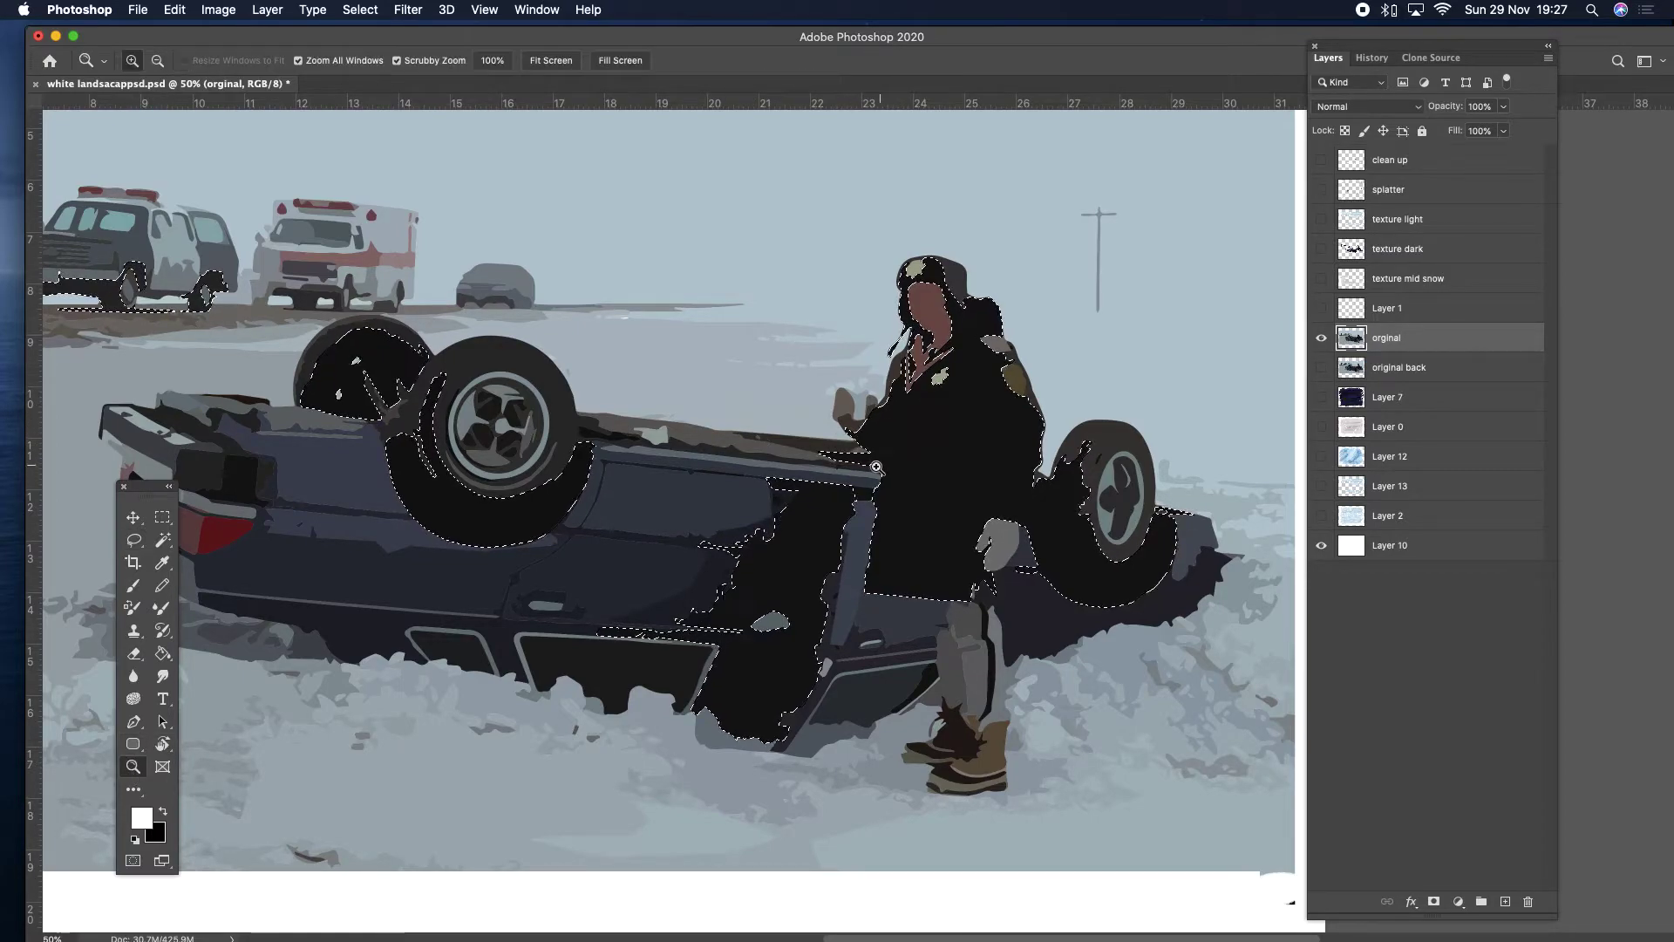
click(912, 441)
click(1005, 409)
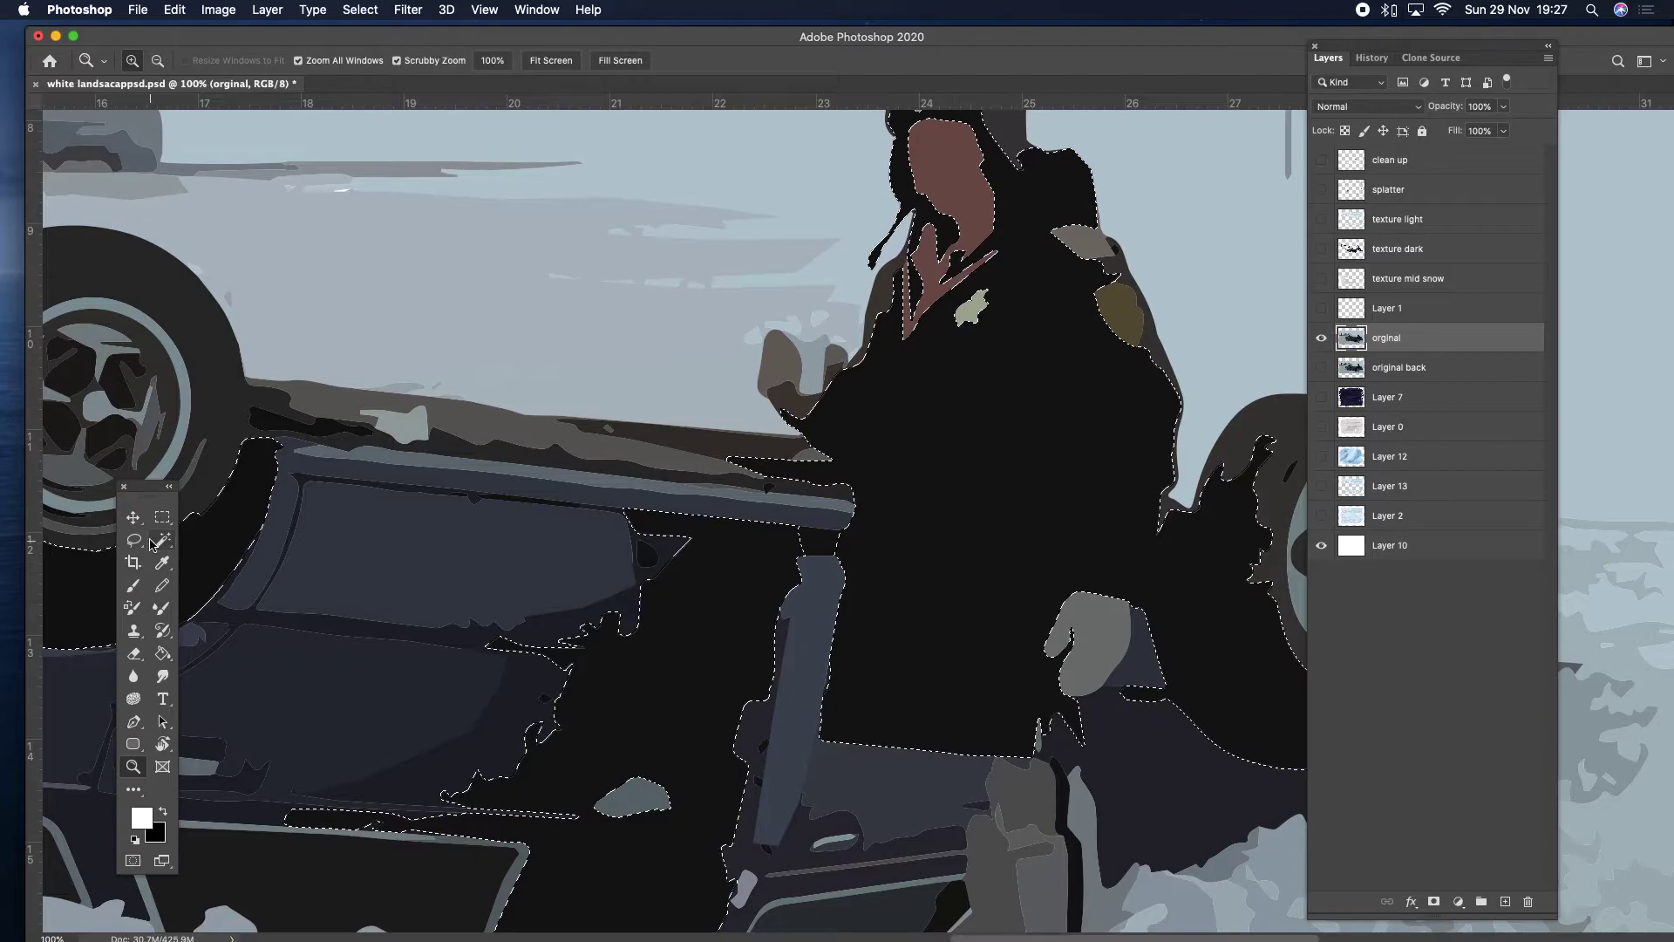
key(l)
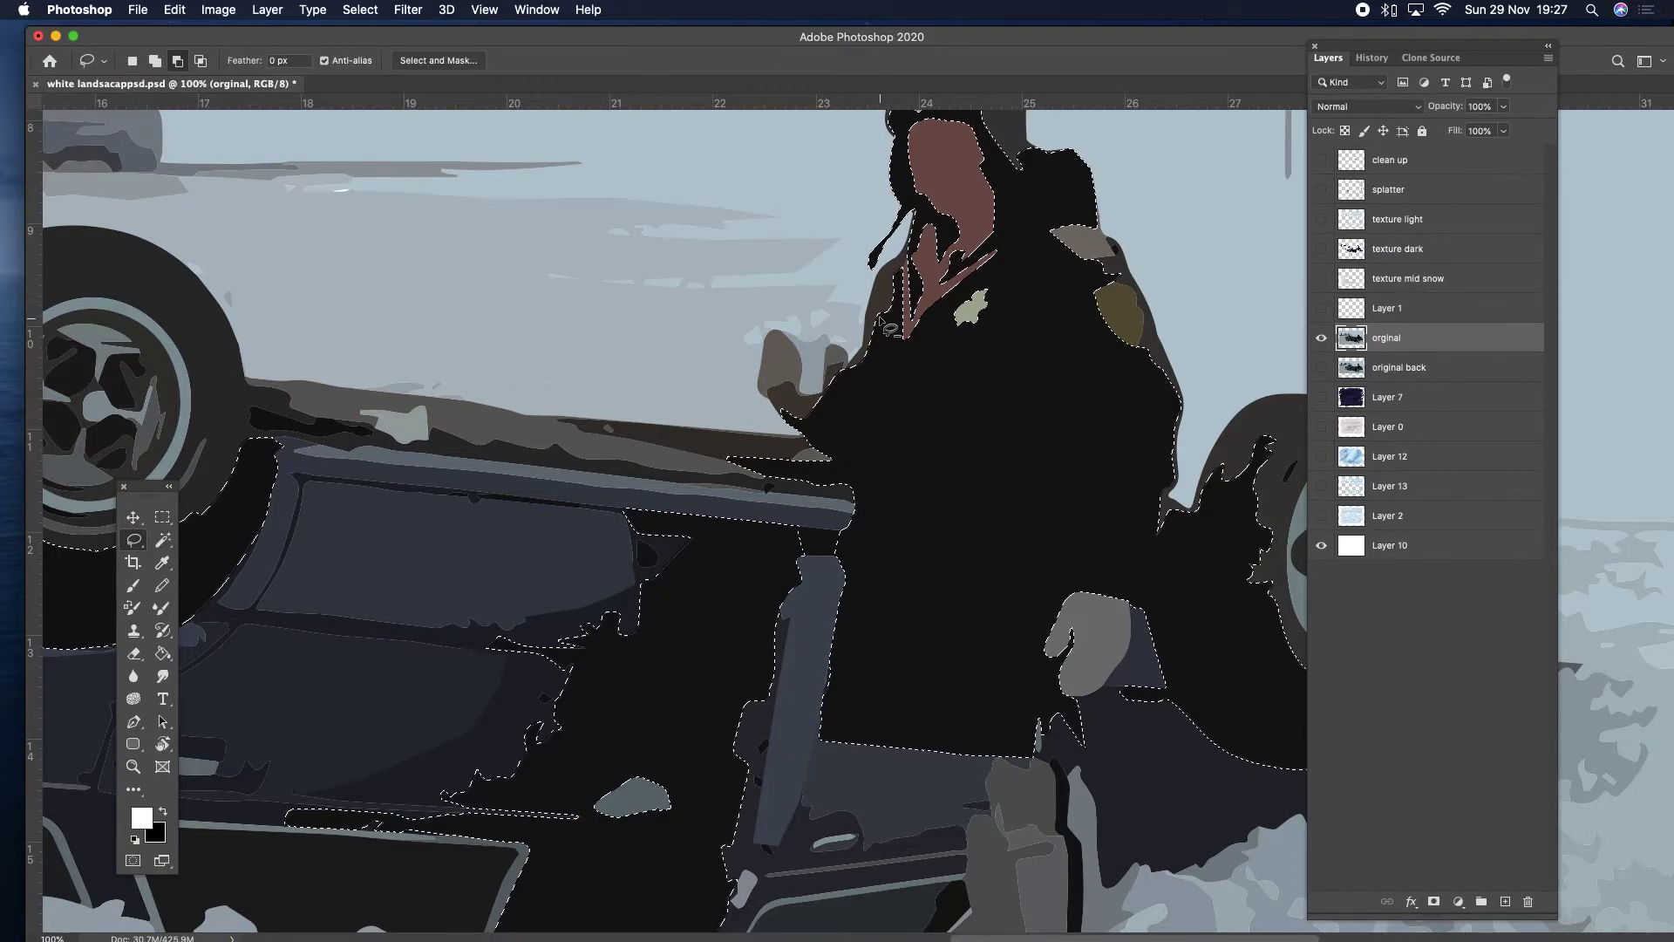
mouse_move(866, 374)
mouse_down()
mouse_move(849, 511)
mouse_move(772, 505)
mouse_move(729, 440)
mouse_up()
drag(874, 316, 870, 312)
mouse_move(1169, 502)
mouse_down()
mouse_move(1125, 706)
mouse_move(1167, 749)
mouse_move(1182, 501)
mouse_up()
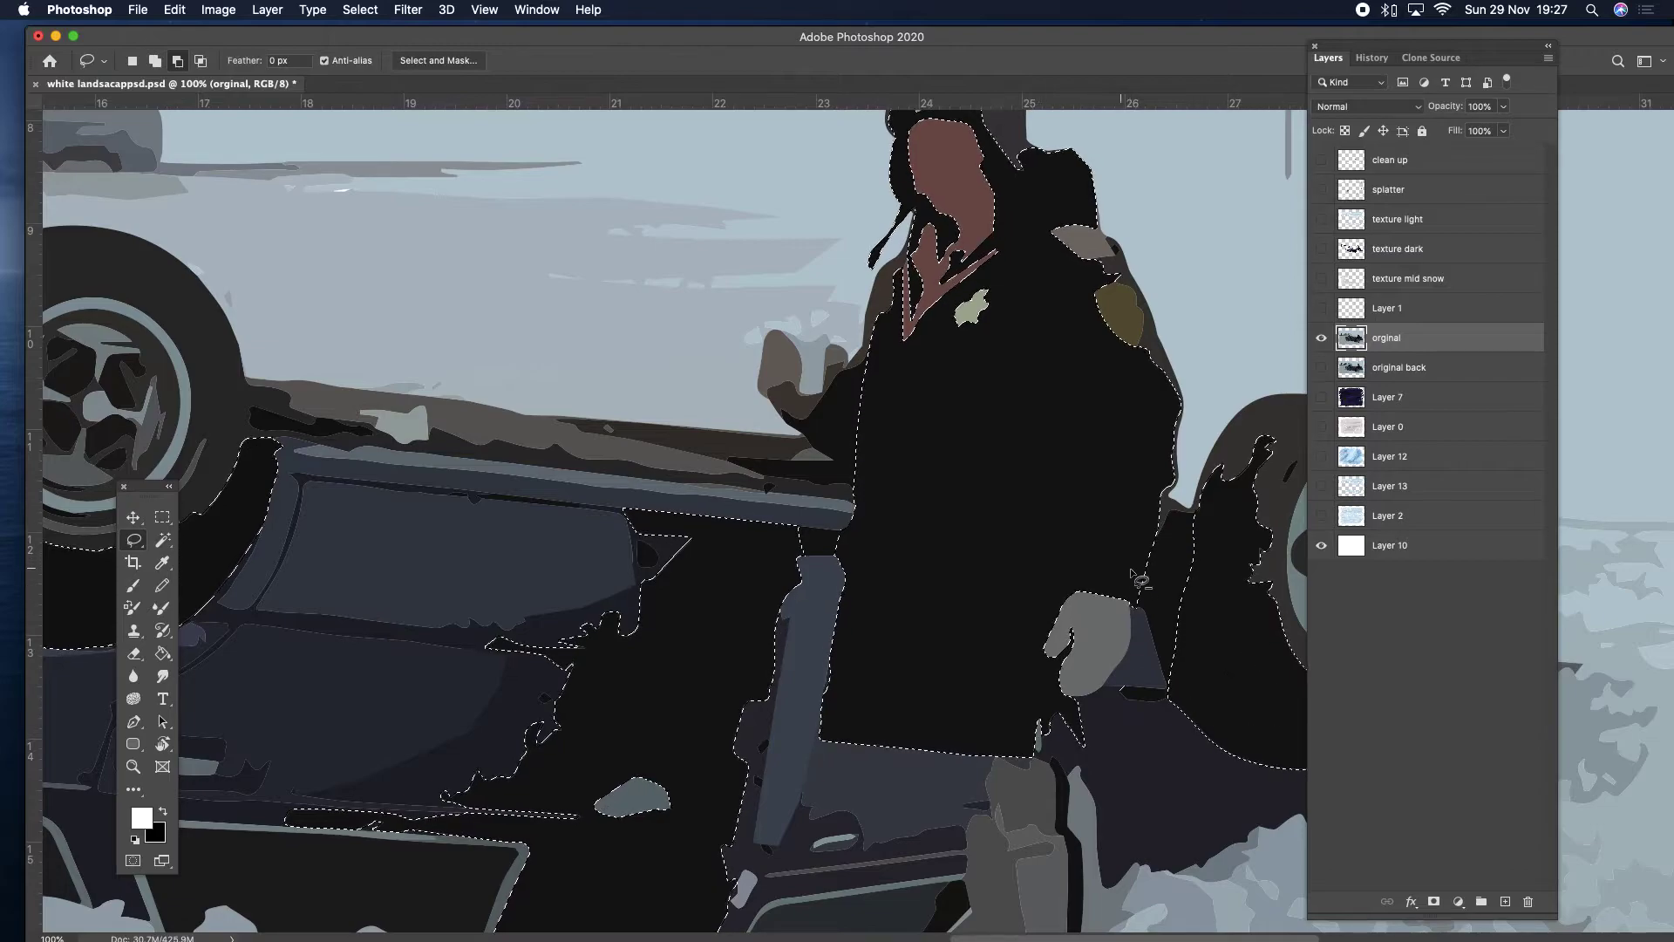
Add the black patches on the upturned car's rear bumper and beside its tail light to the selection with the Magic Wand.
mouse_move(621, 692)
mouse_down()
mouse_move(696, 579)
mouse_move(863, 462)
mouse_up()
mouse_move(879, 351)
mouse_down()
mouse_move(723, 412)
mouse_move(722, 465)
mouse_move(776, 491)
mouse_up()
drag(874, 372, 879, 353)
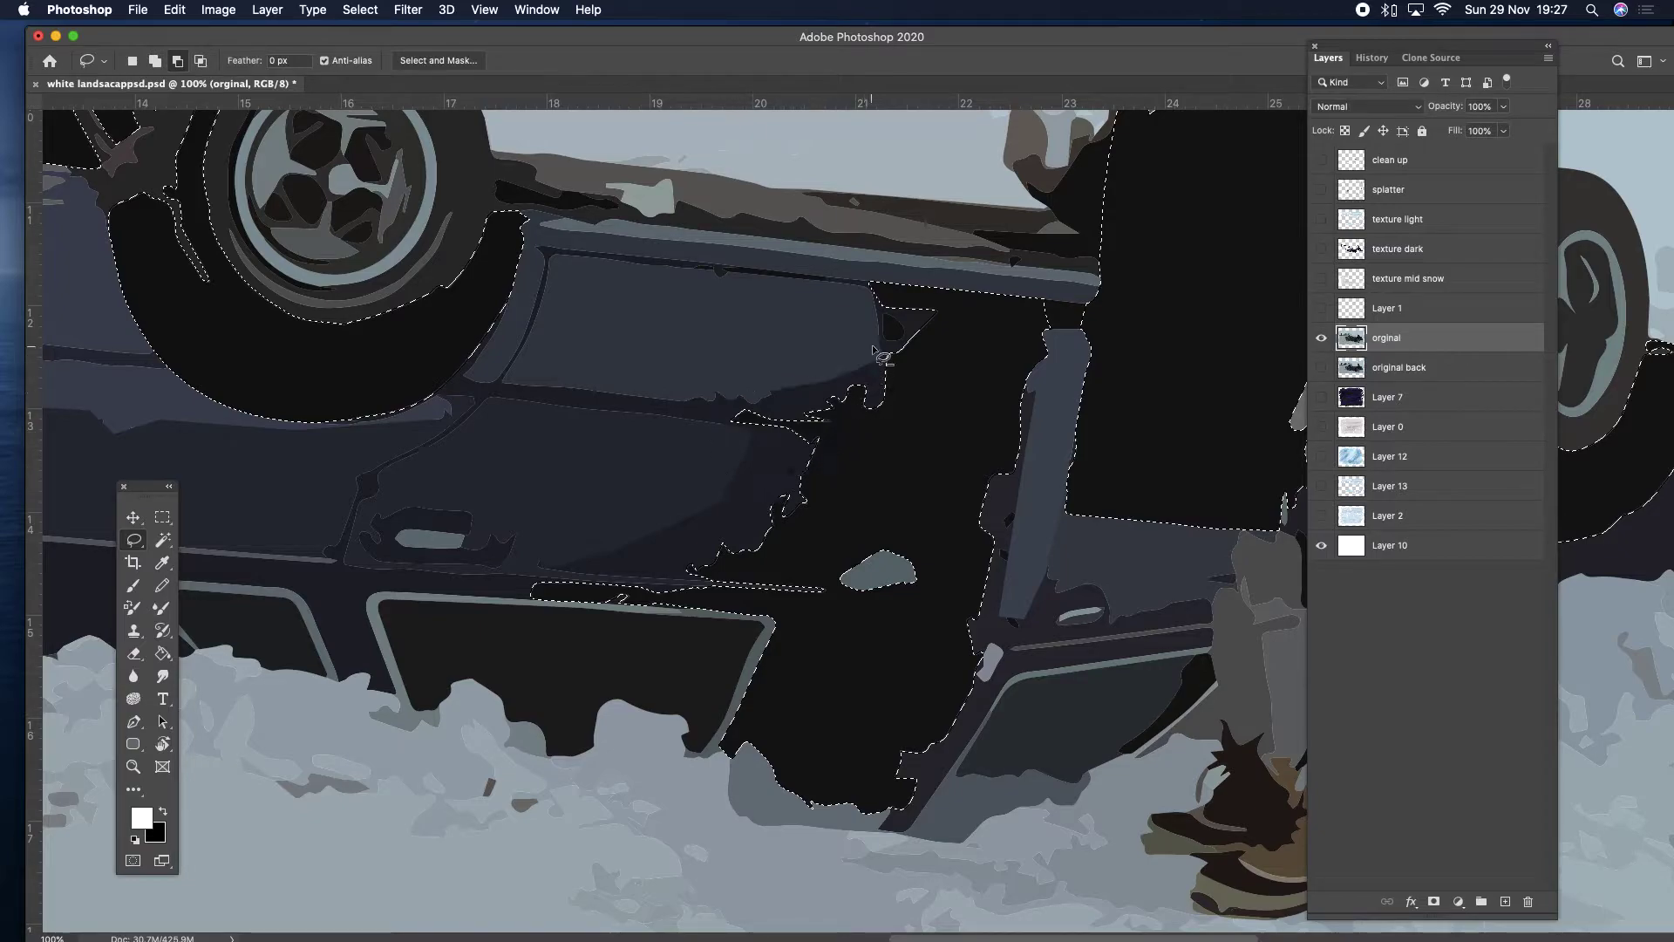
drag(950, 462, 1073, 486)
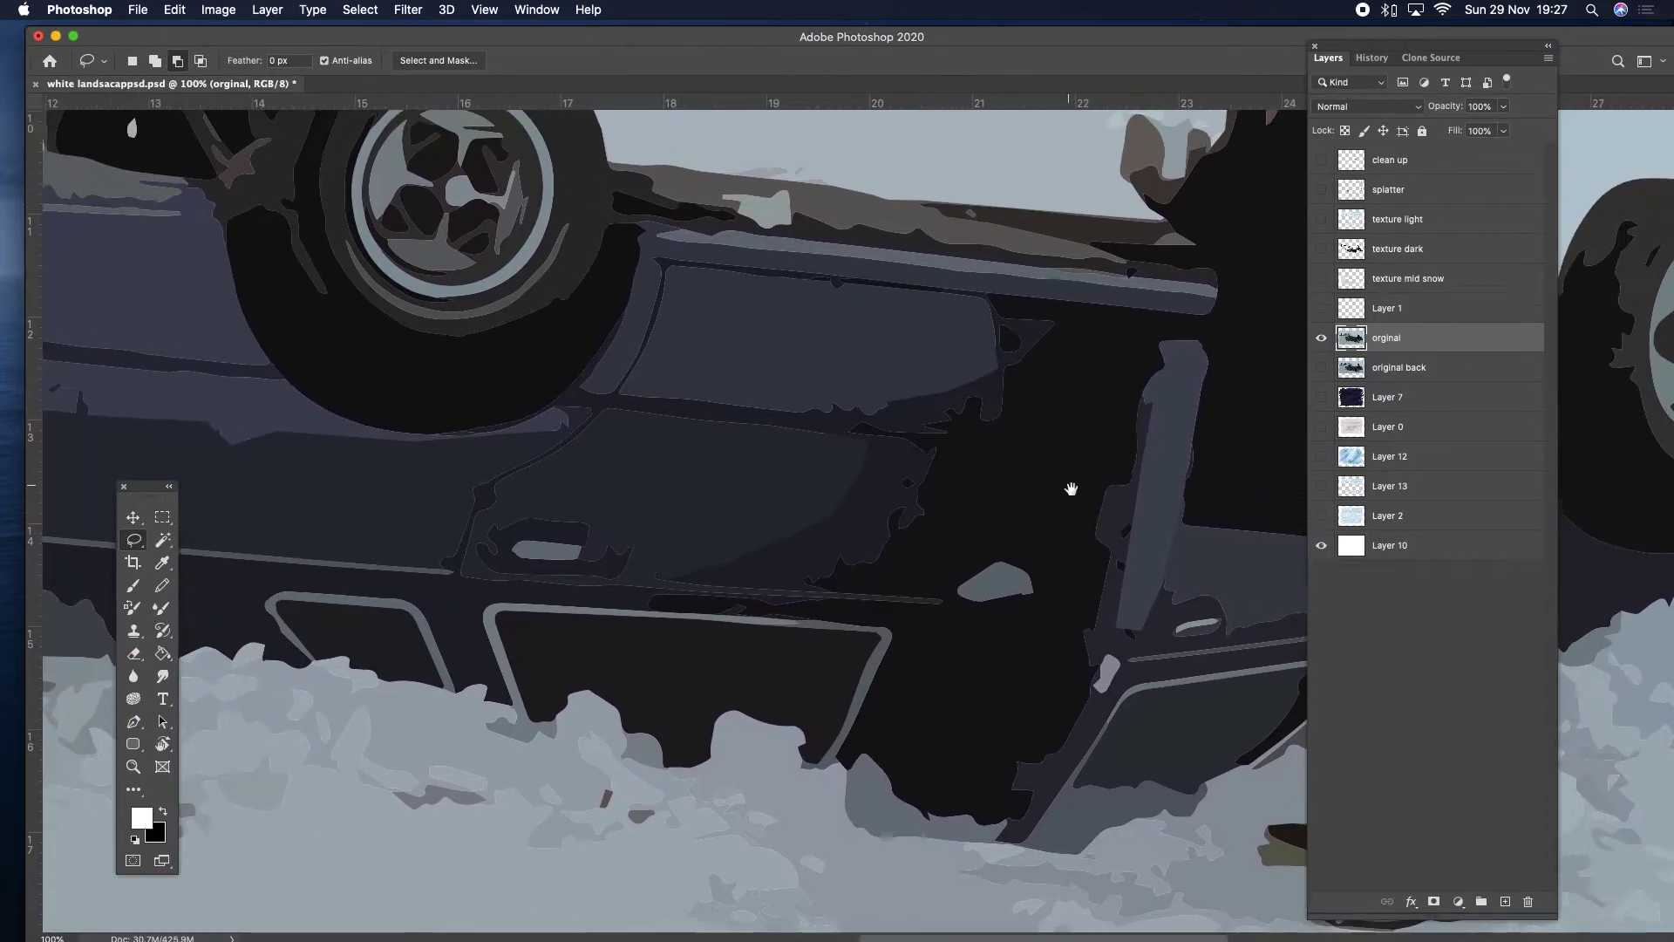
mouse_move(733, 441)
mouse_down()
mouse_move(979, 591)
mouse_move(1036, 684)
mouse_up()
drag(617, 456, 805, 516)
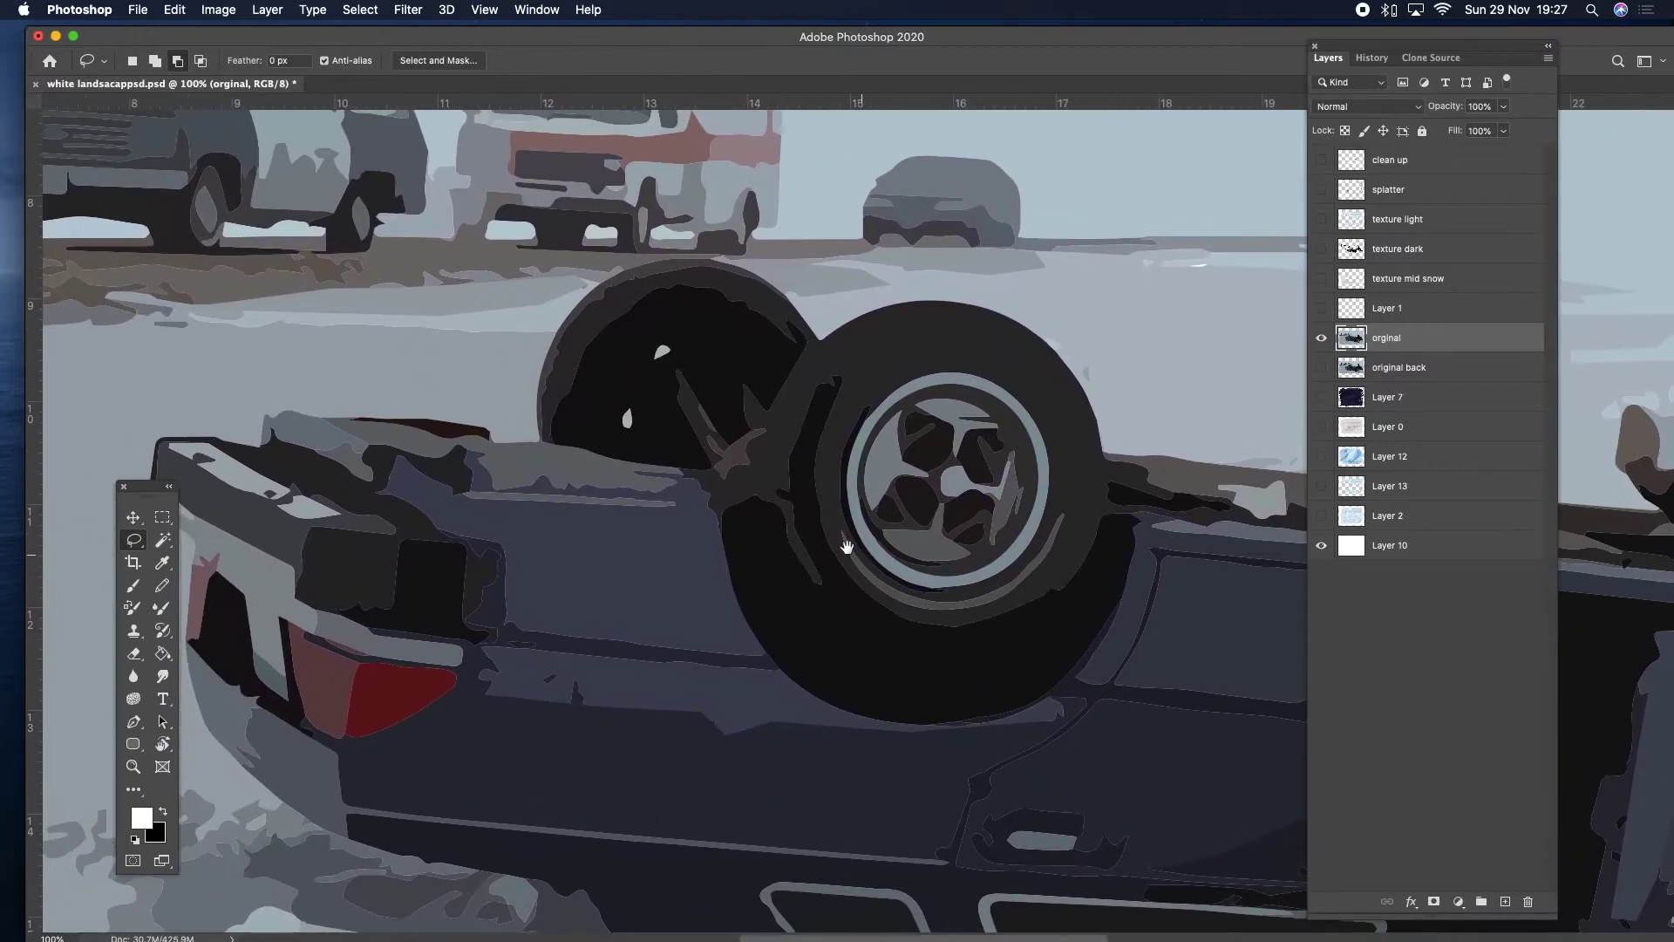
drag(471, 587, 638, 631)
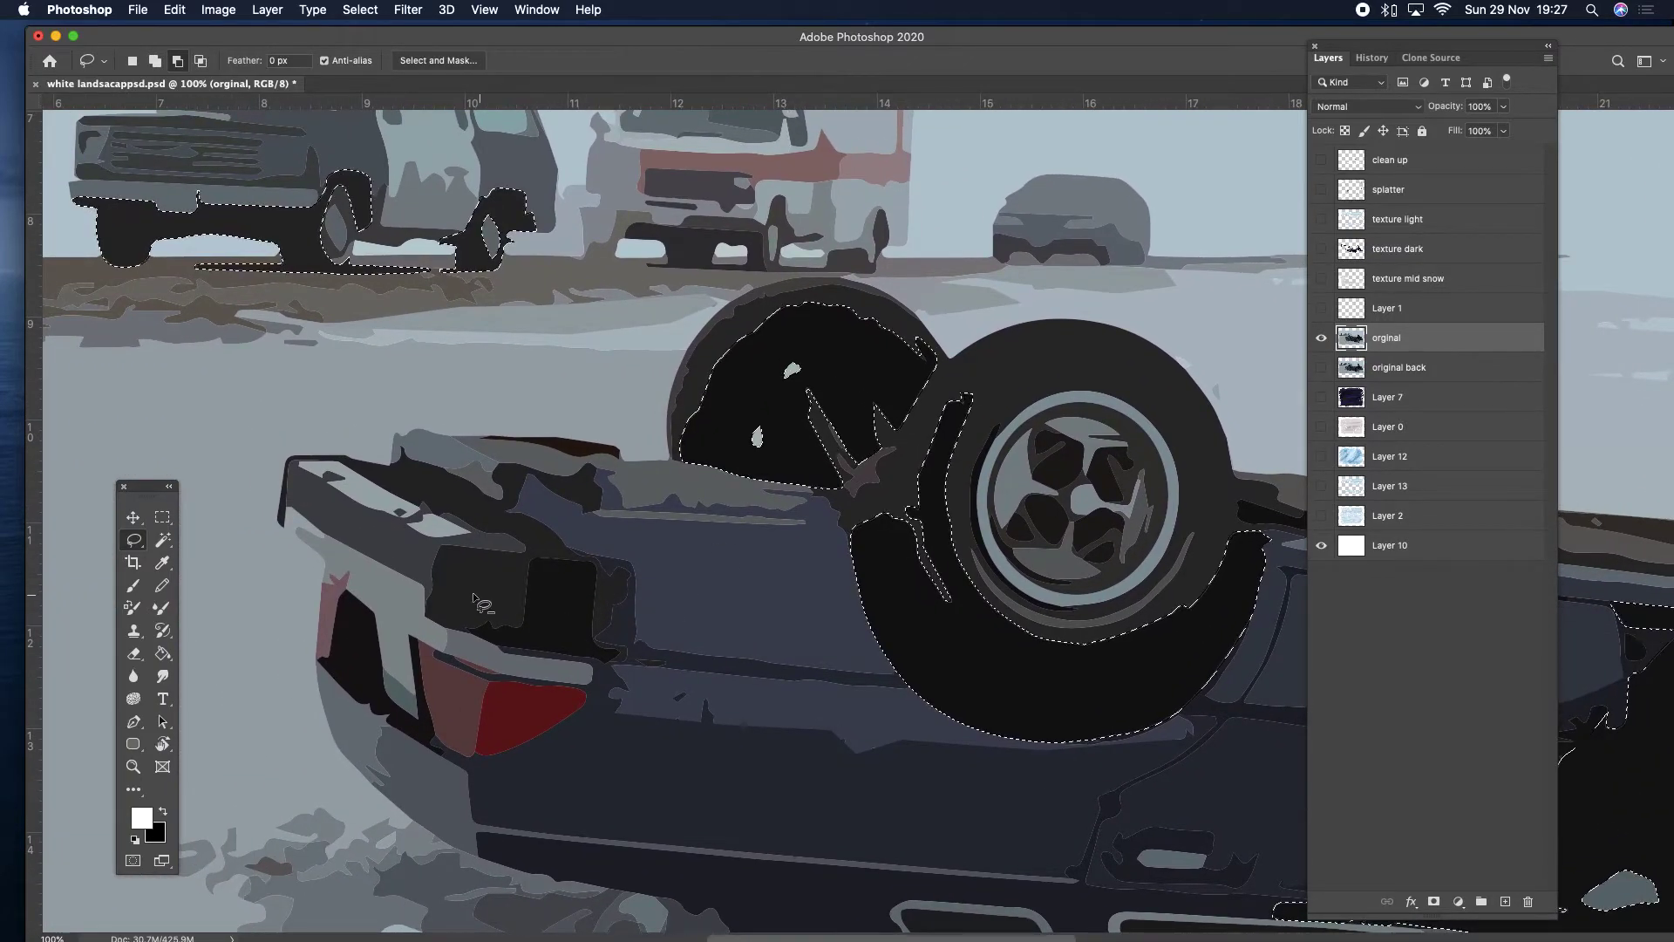
click(161, 541)
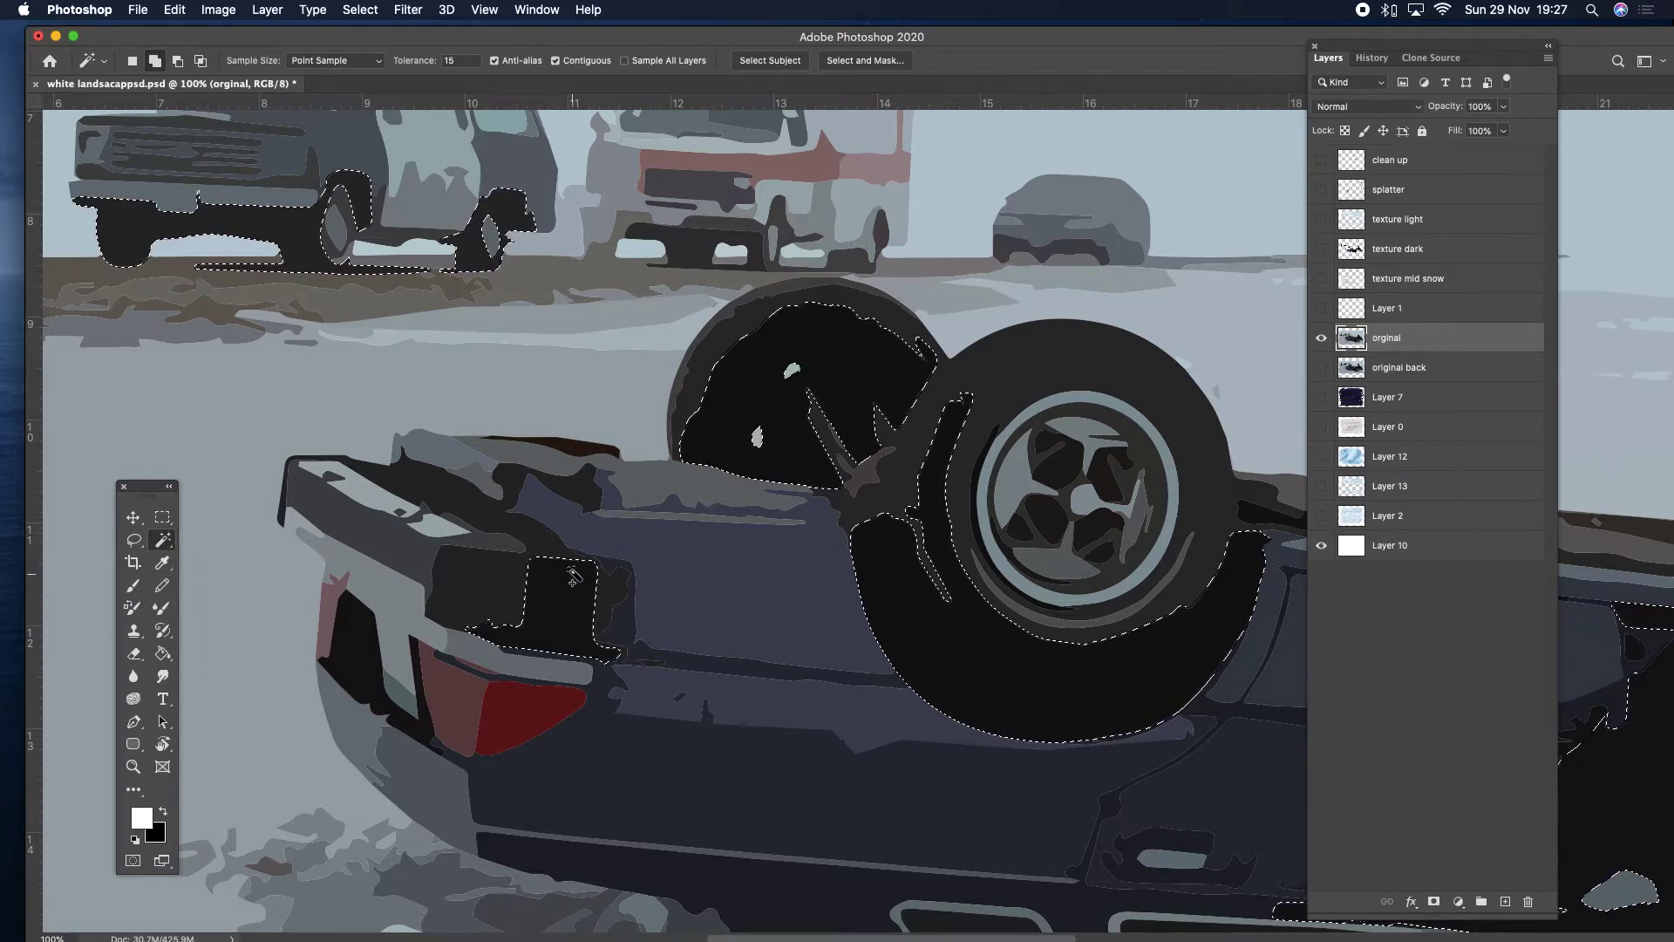
click(419, 503)
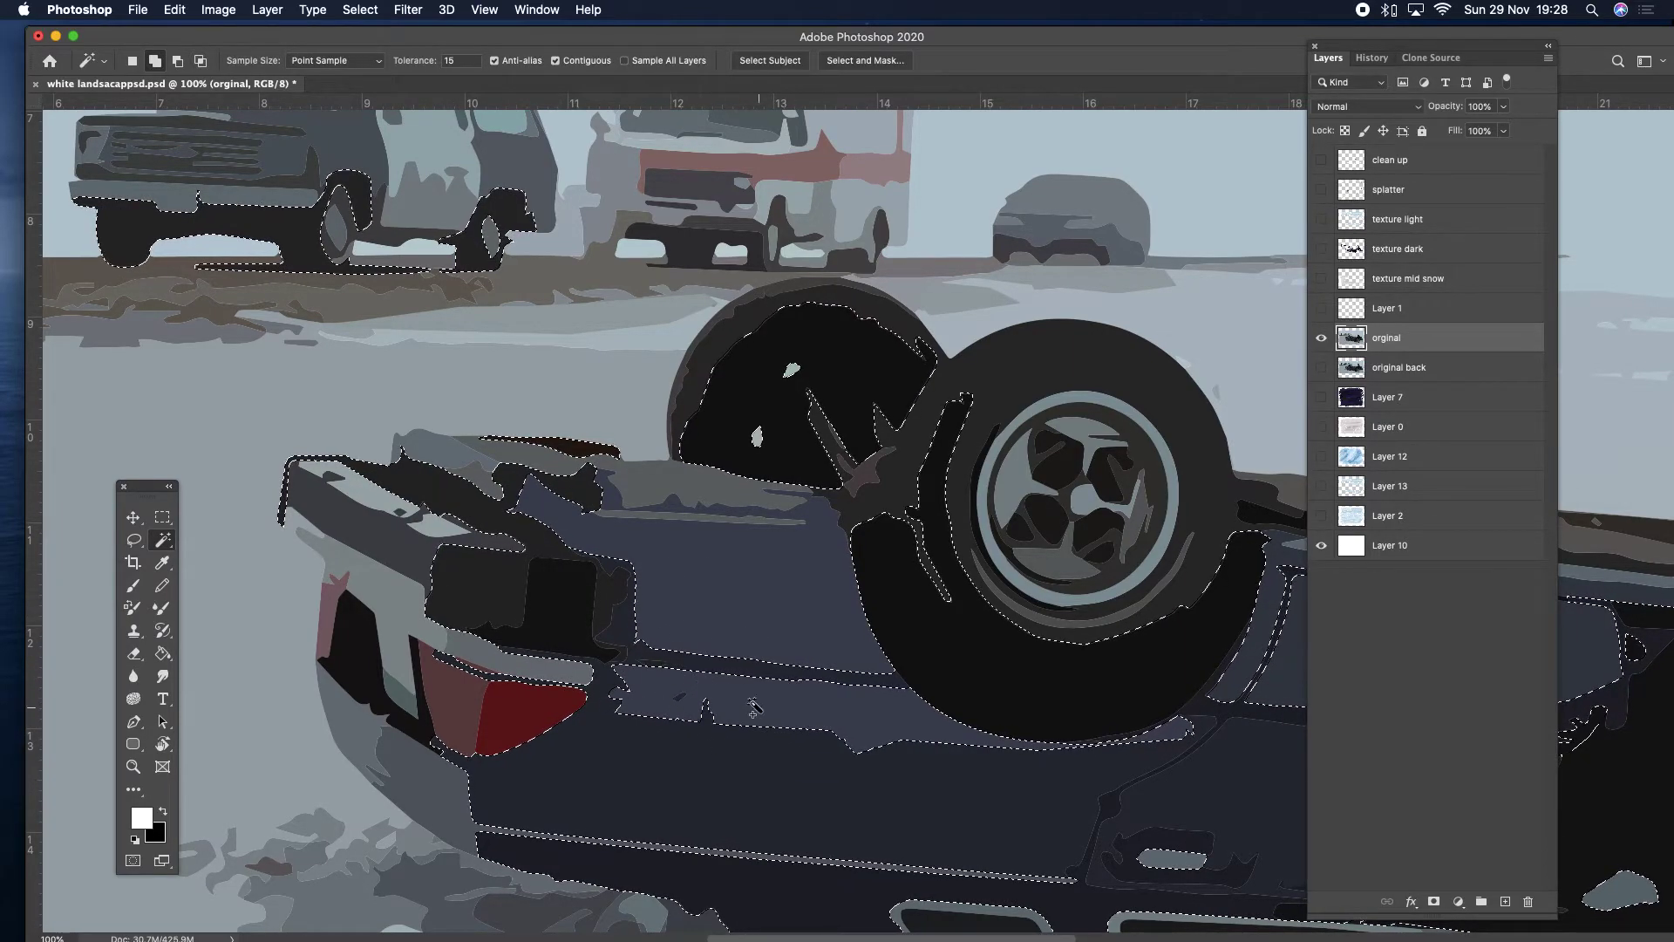
key(super+z)
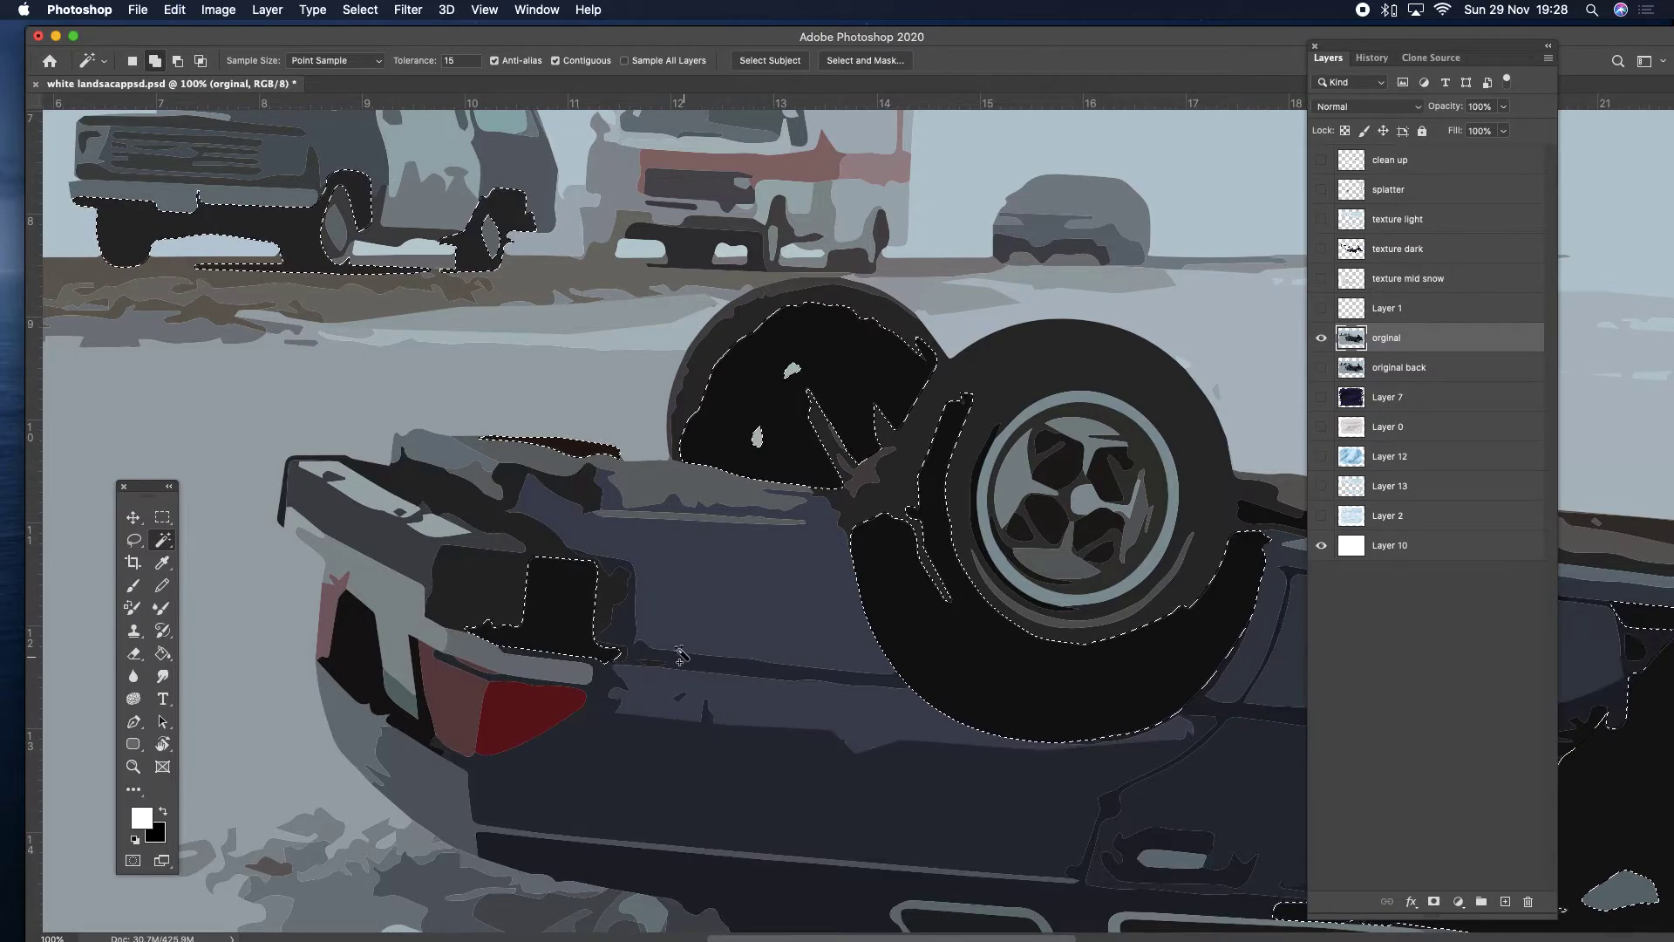
click(360, 658)
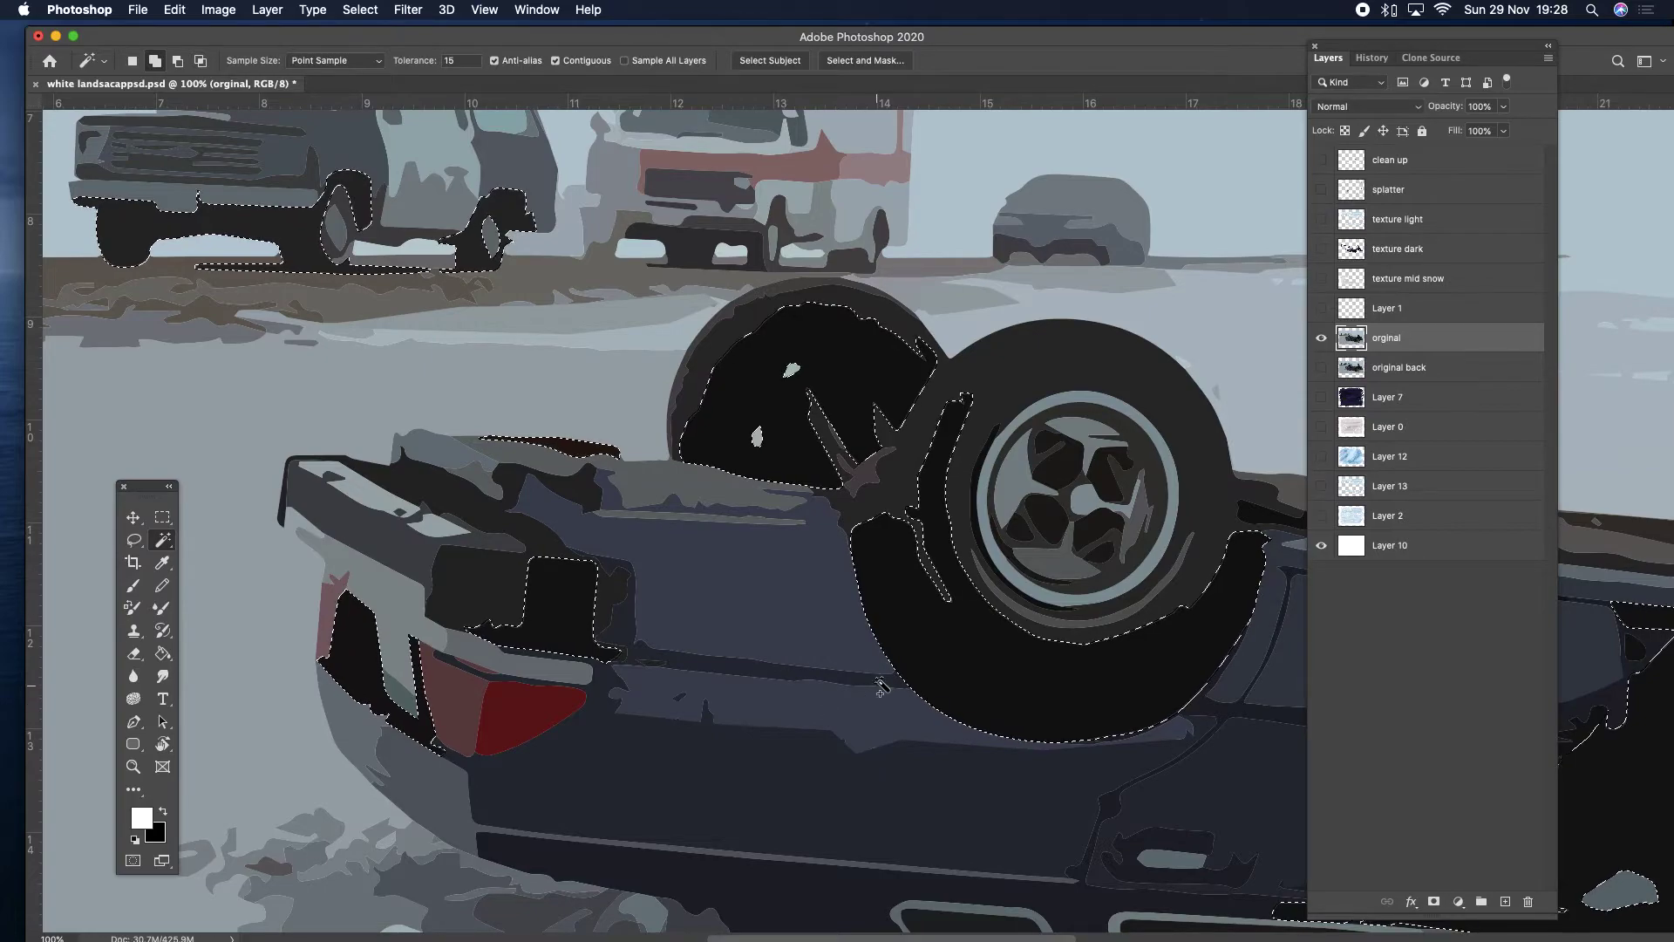
Add the dark undersides and wheels of the ambulance and the distant car on the horizon to the selection.
click(1059, 252)
click(741, 235)
click(781, 240)
scroll(843, 330, up, 5)
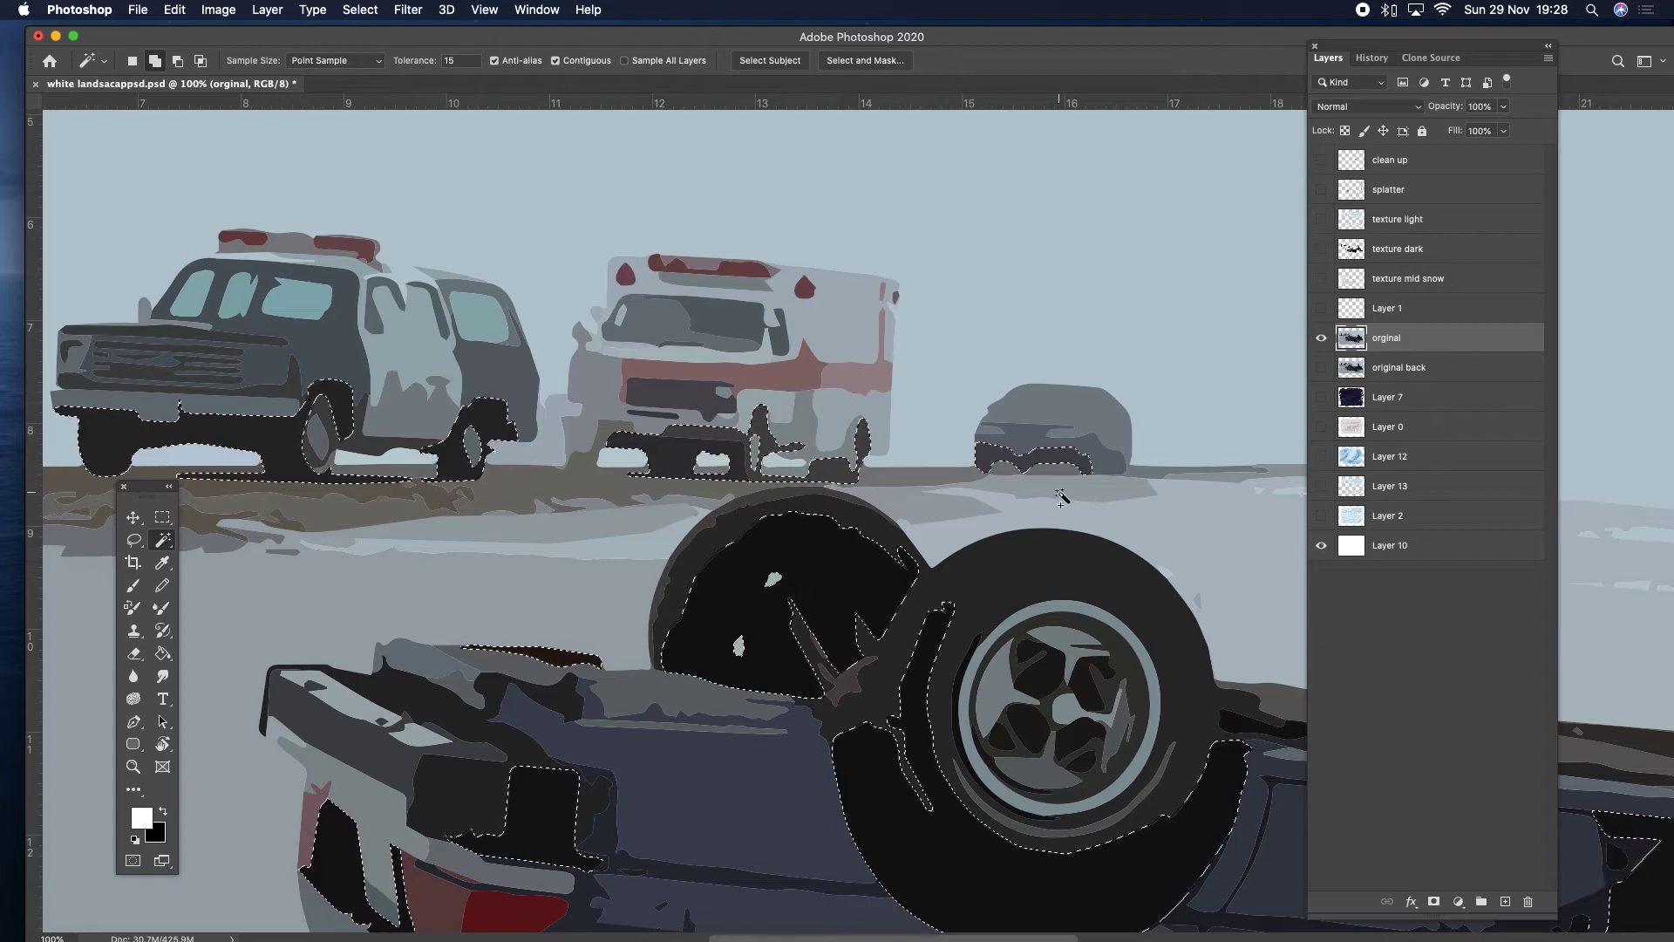
scroll(1058, 486, down, 3)
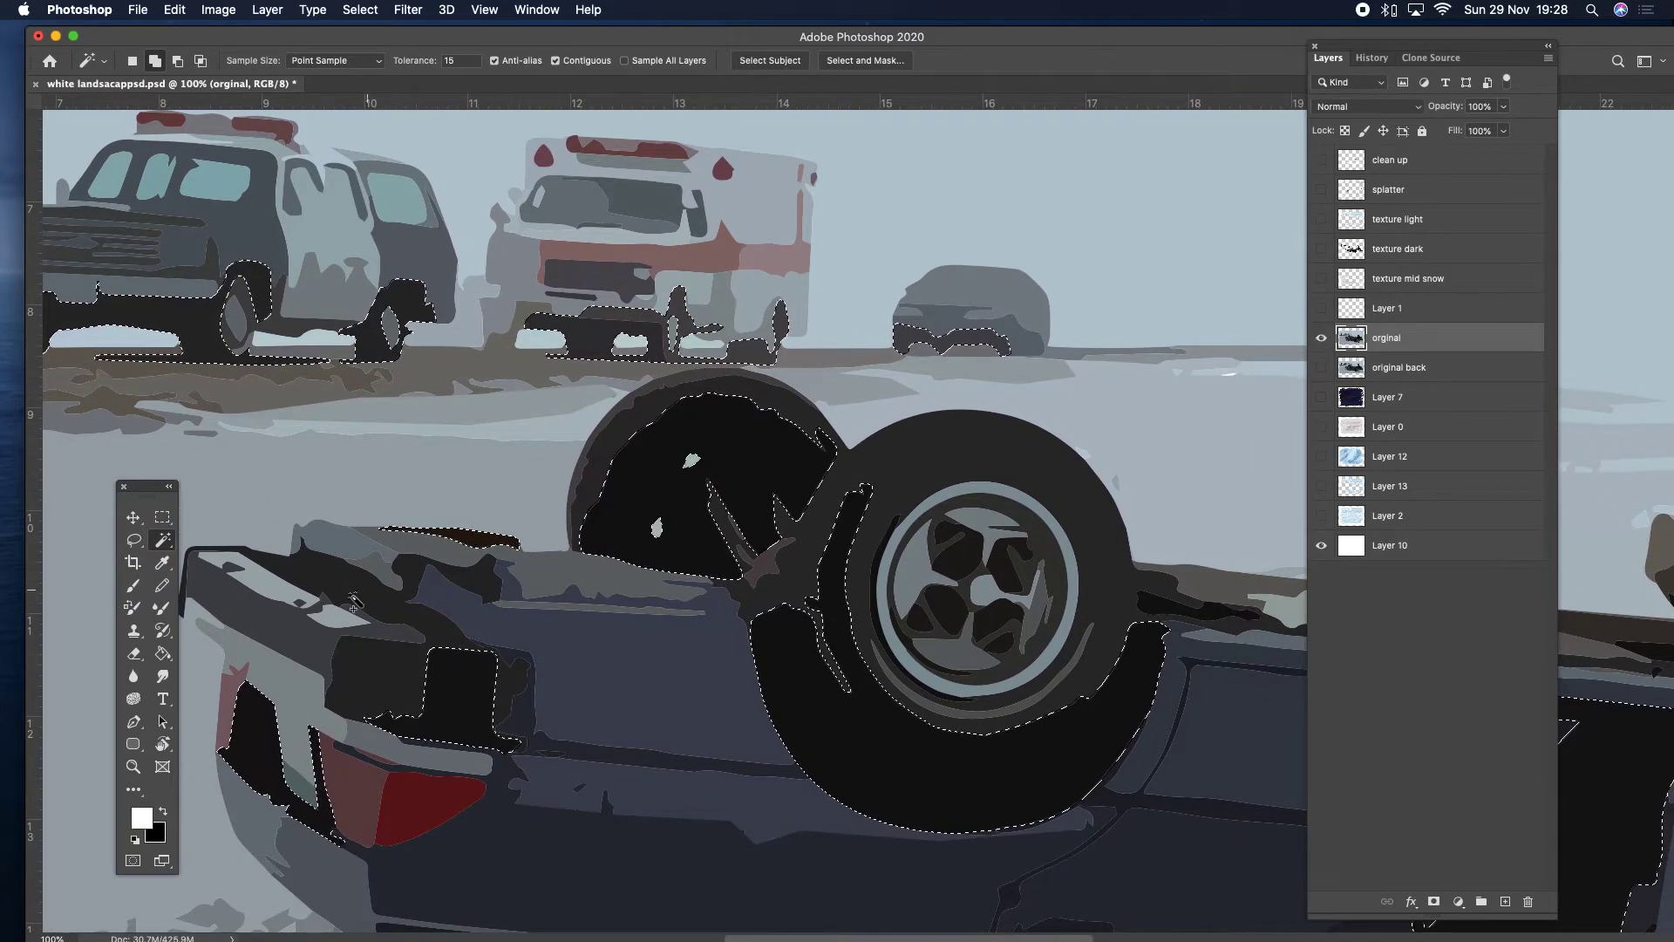
Add the dark shape inside the hub of the wheel behind the standing officer to the selection with the Magic Wand.
click(131, 769)
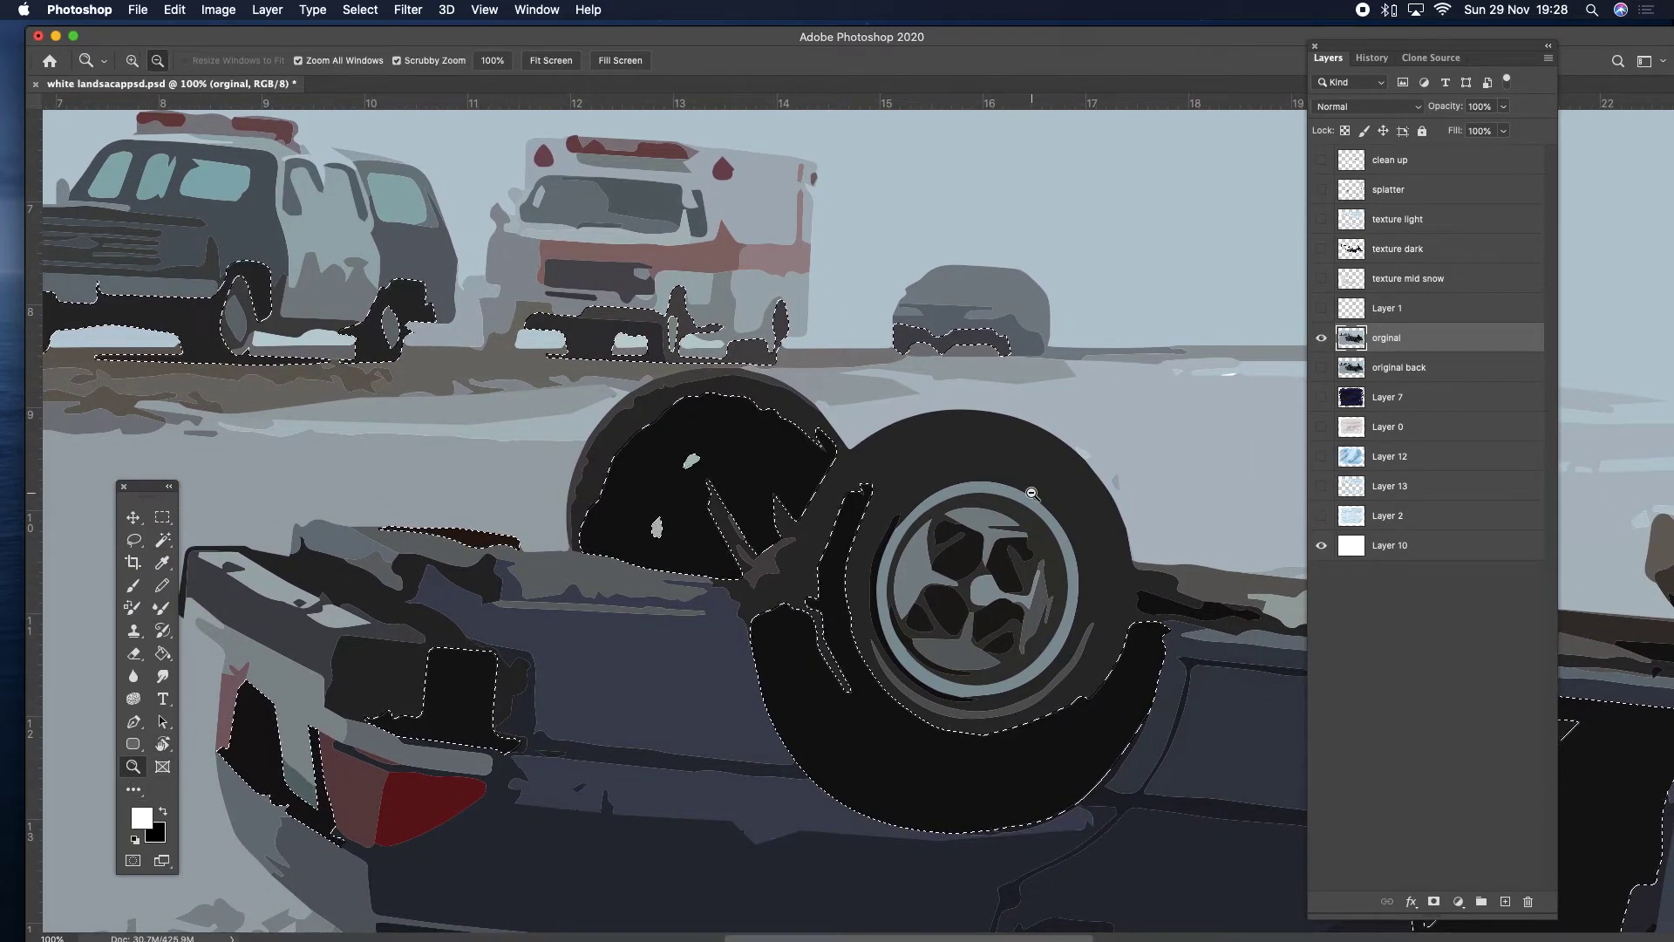
alt+click(989, 494)
drag(907, 490, 852, 440)
drag(1199, 515, 1069, 497)
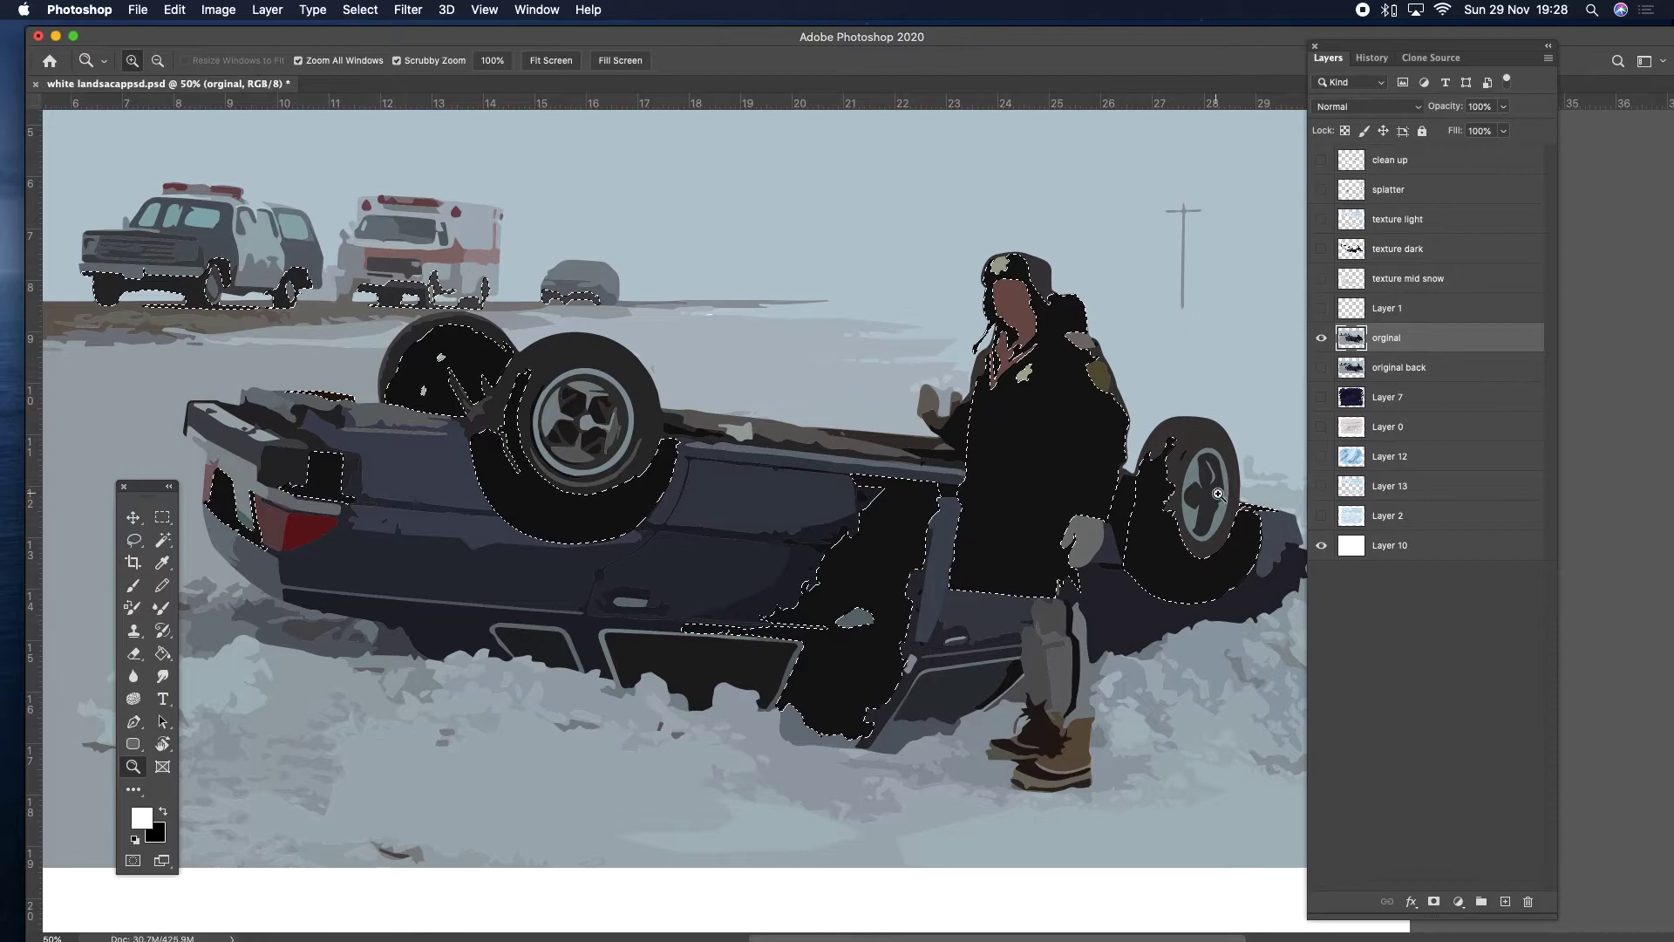
click(163, 540)
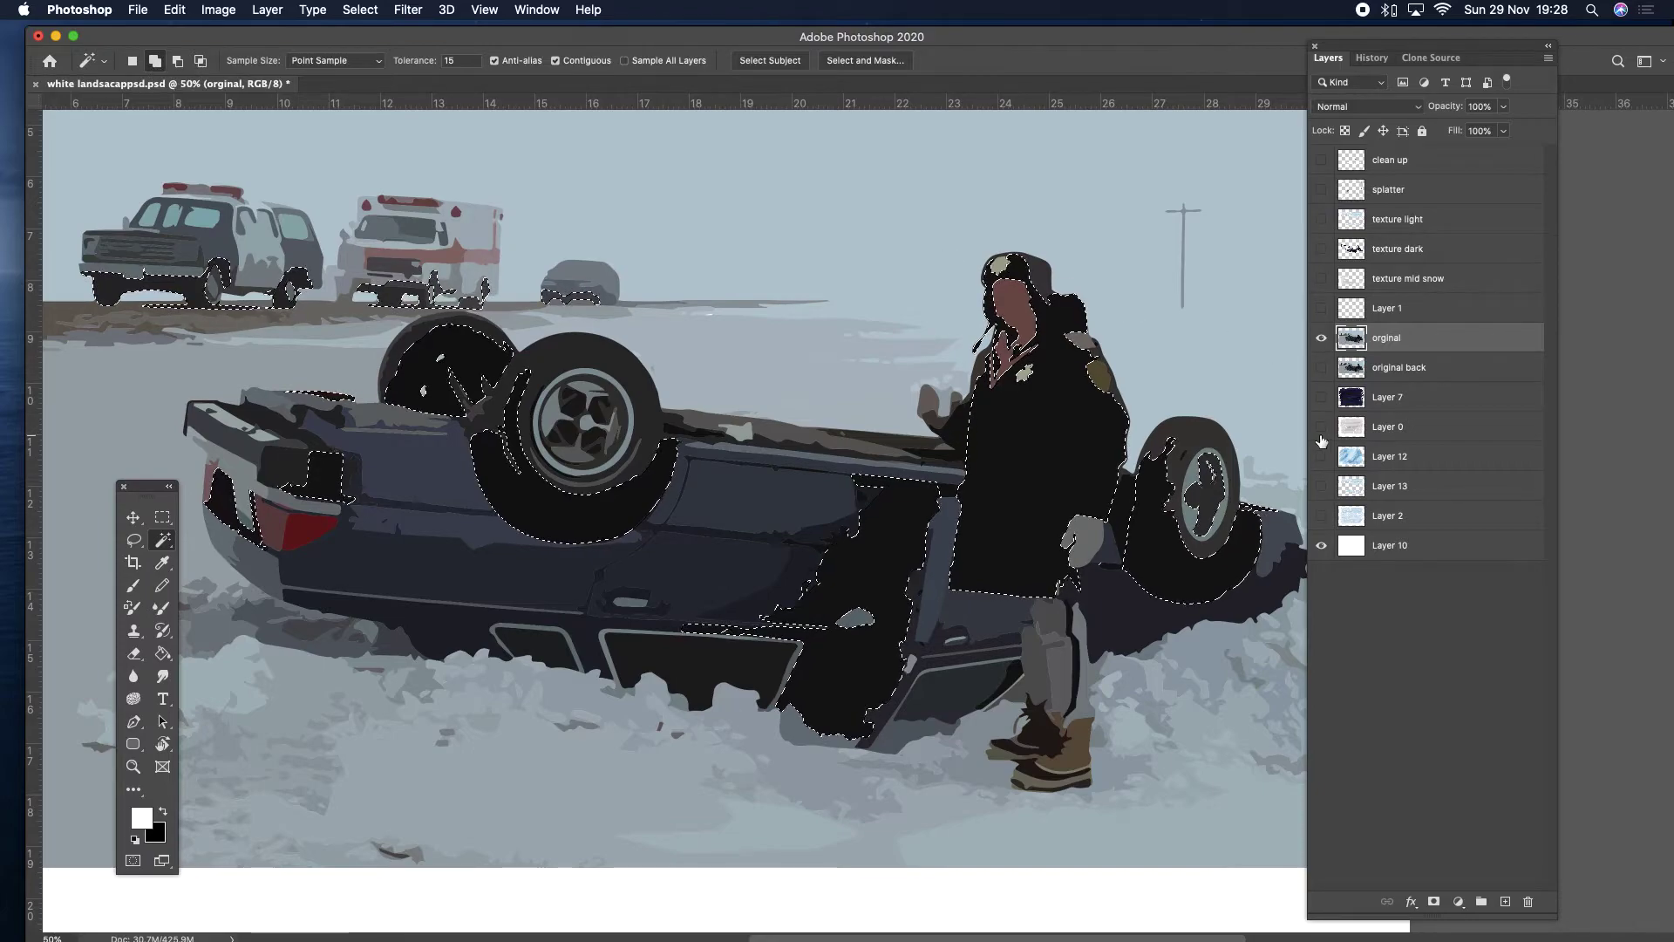
Show Layer 7 instead of the orginal layer and copy its selected dark areas into a new pasted layer.
click(1323, 339)
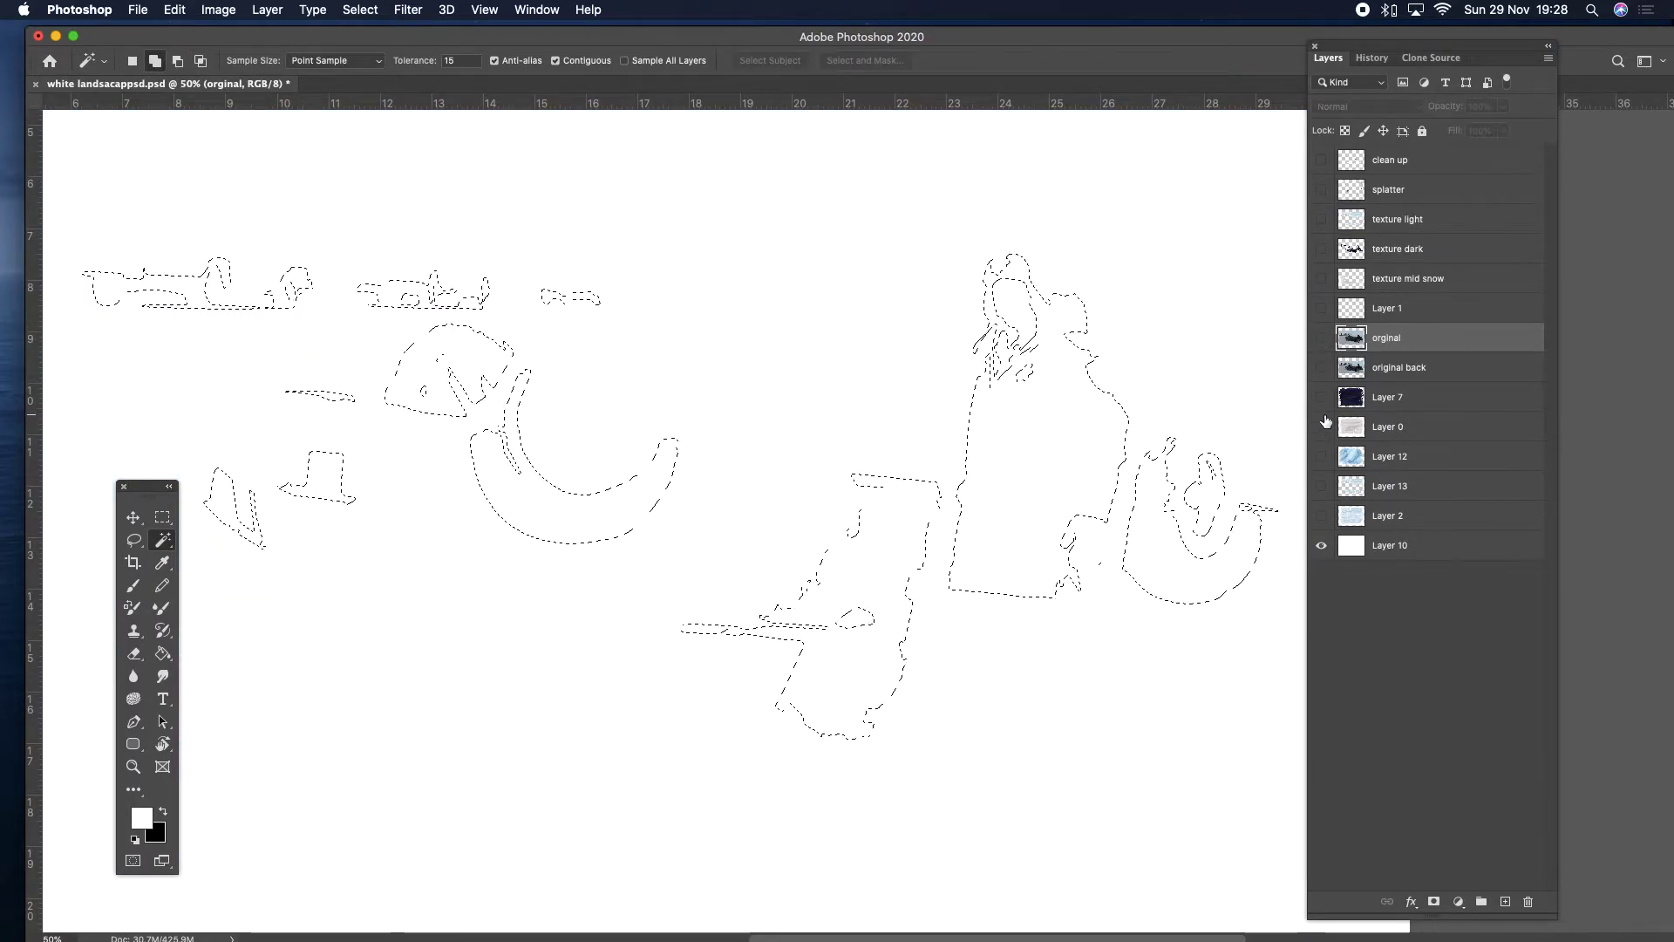
click(1322, 396)
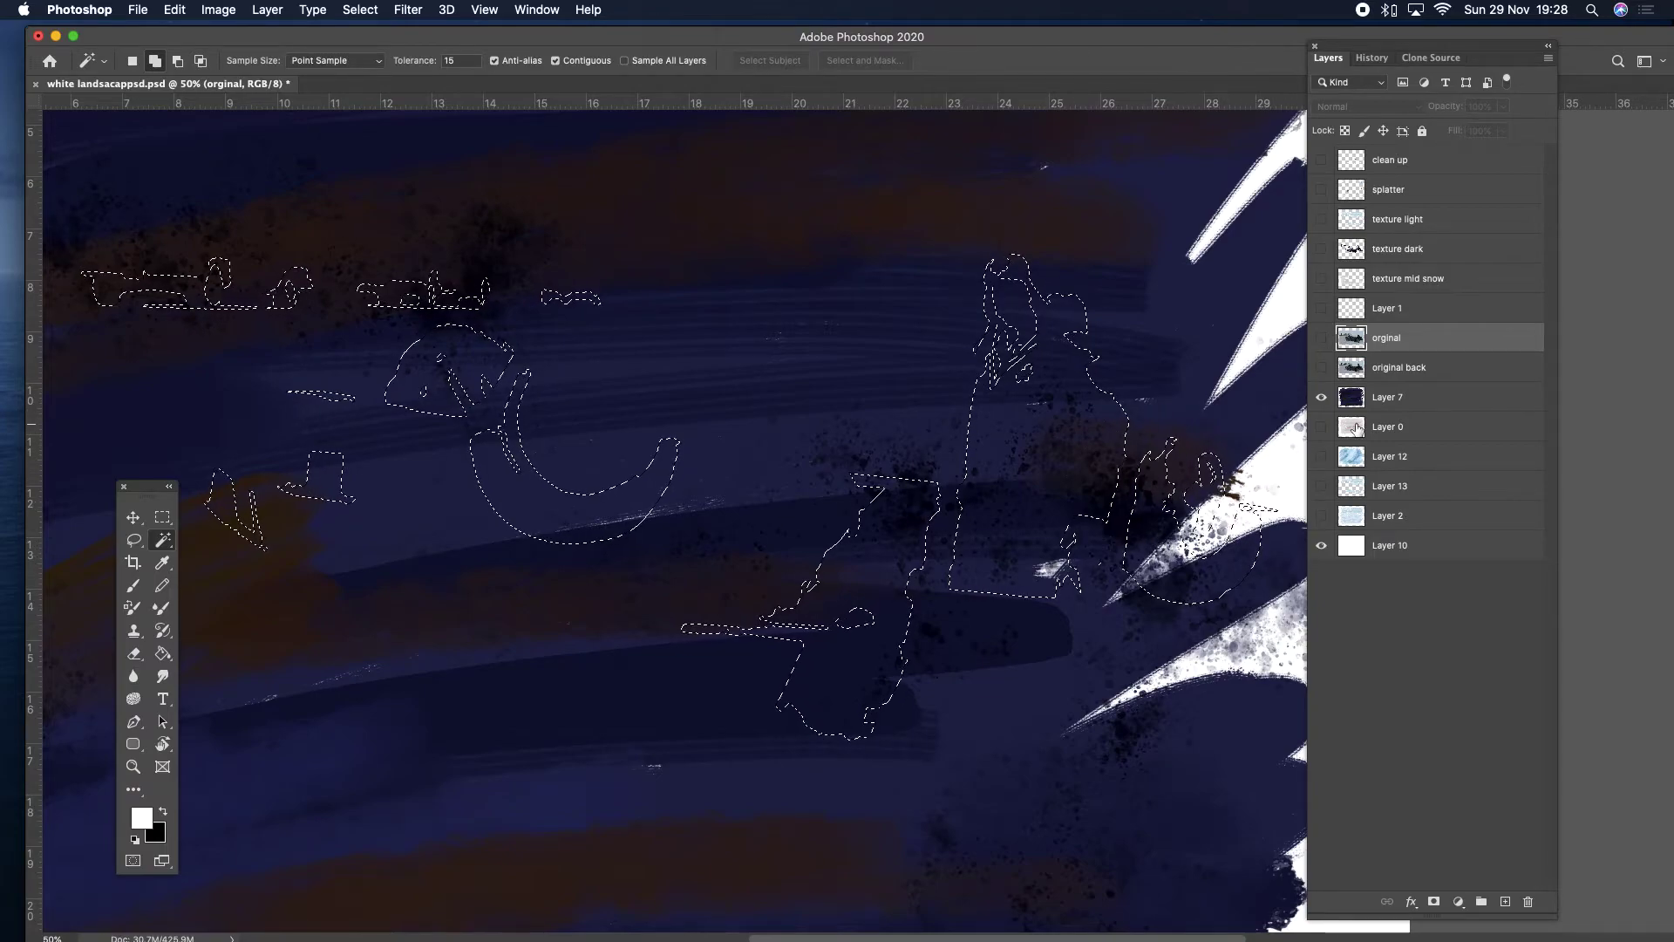
click(1408, 402)
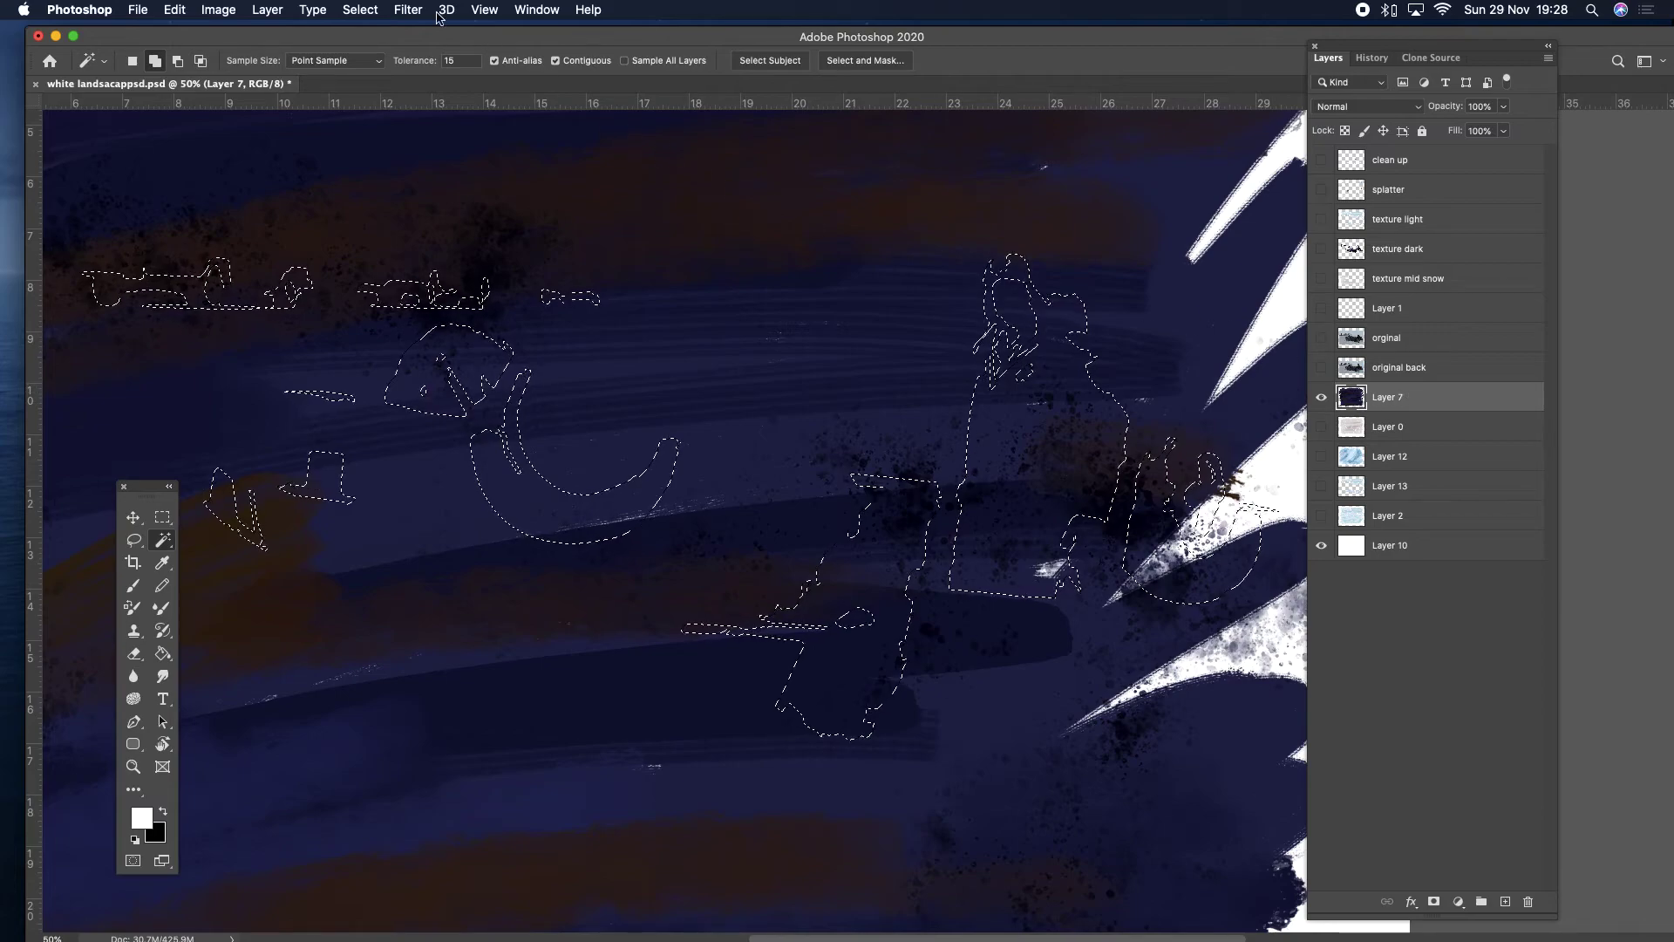
click(174, 10)
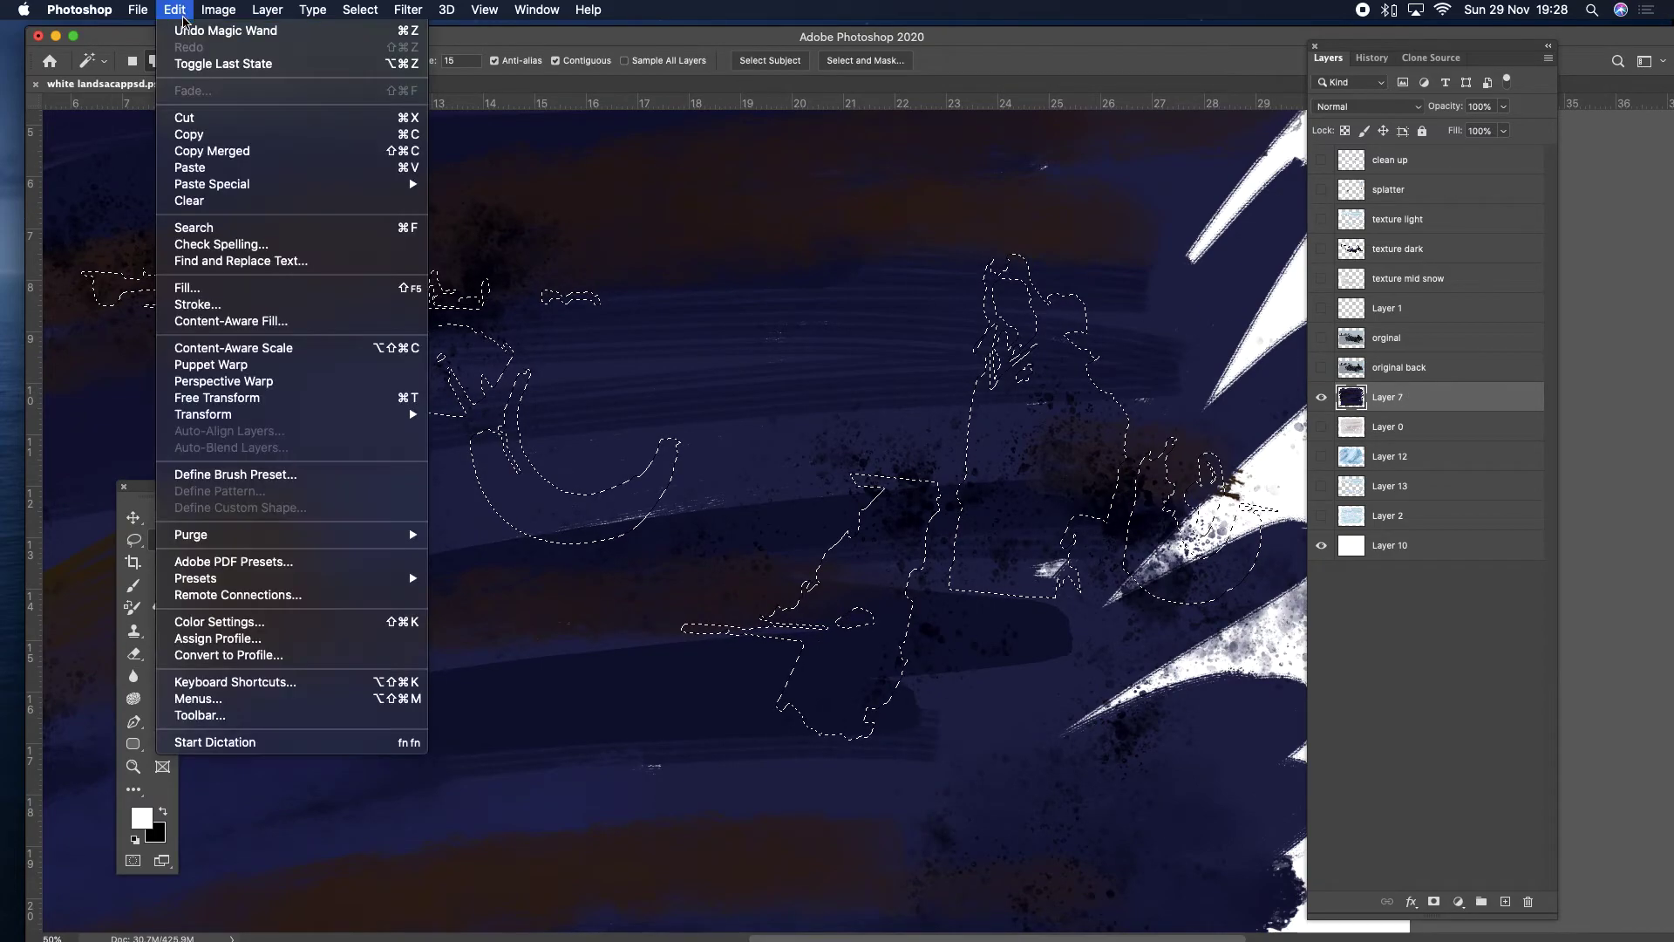
click(174, 9)
click(175, 13)
click(188, 164)
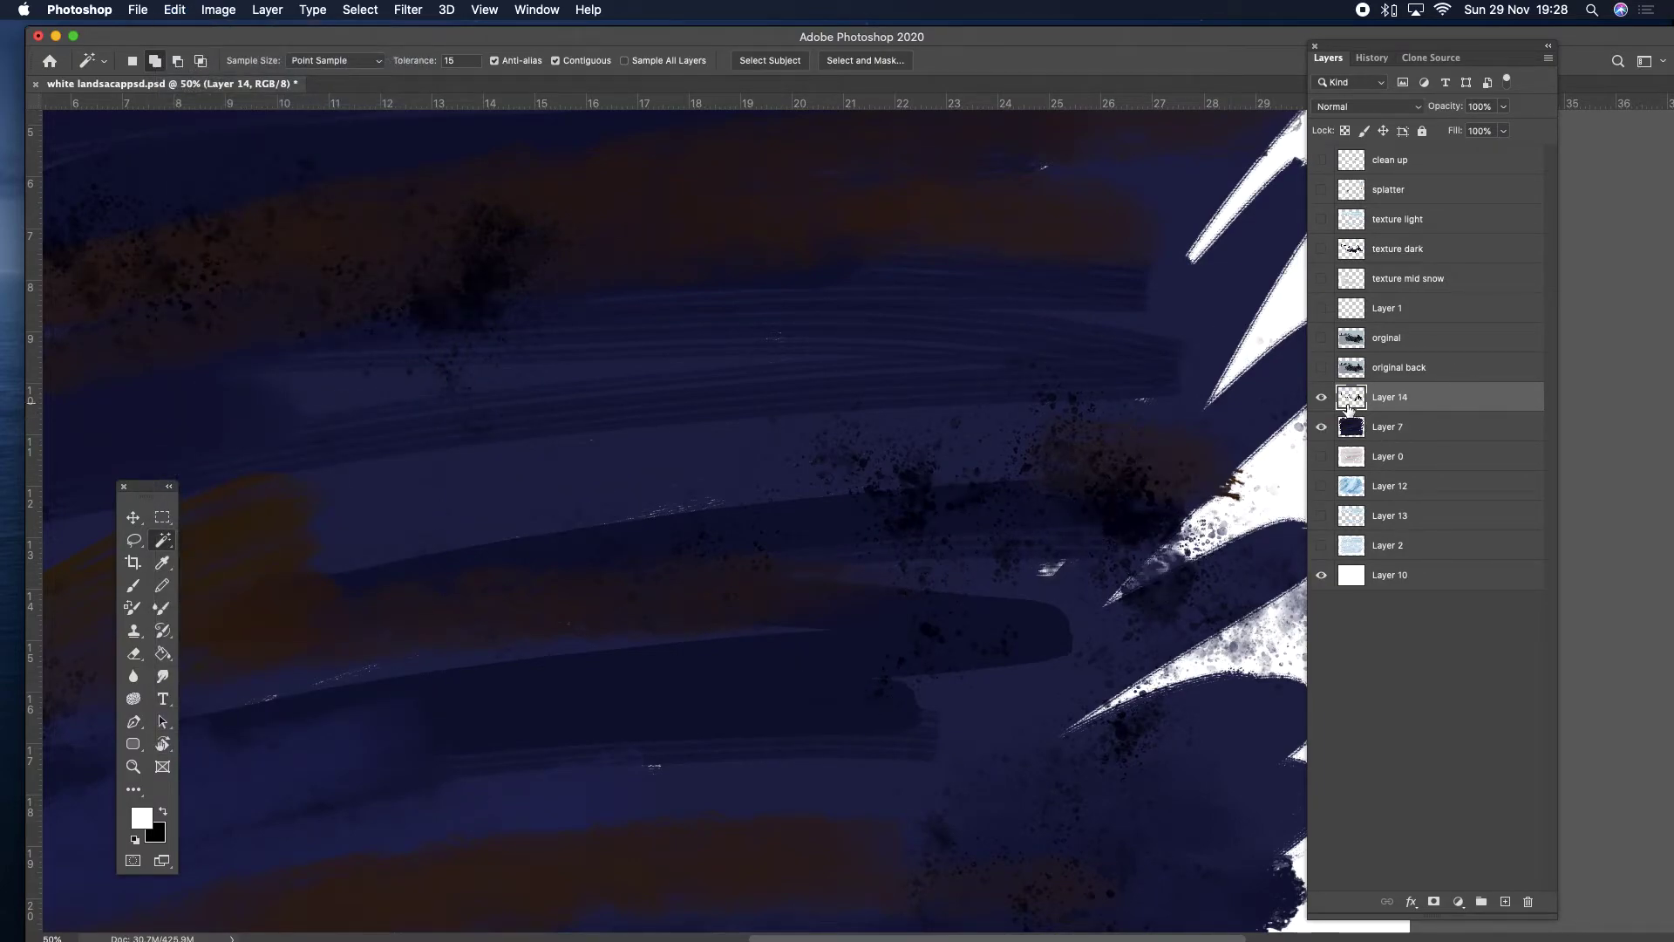
Hide Layer 7 and show Layer 13 to view the pasted dark shapes together with the sky and snow texture.
click(1321, 427)
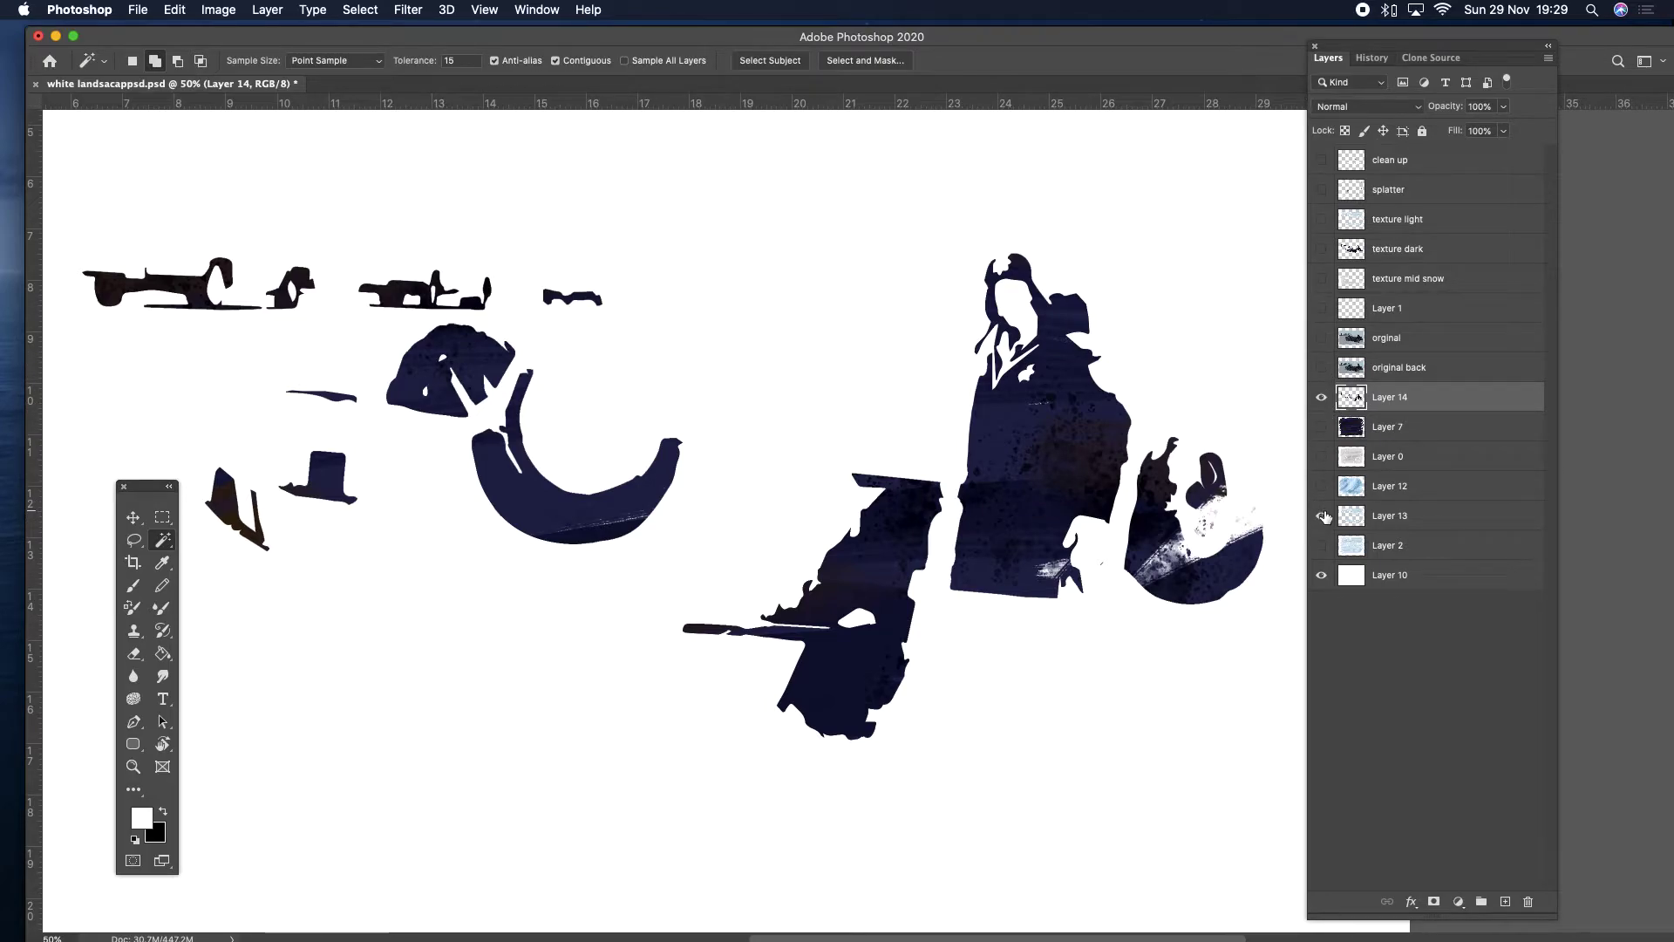
click(1322, 516)
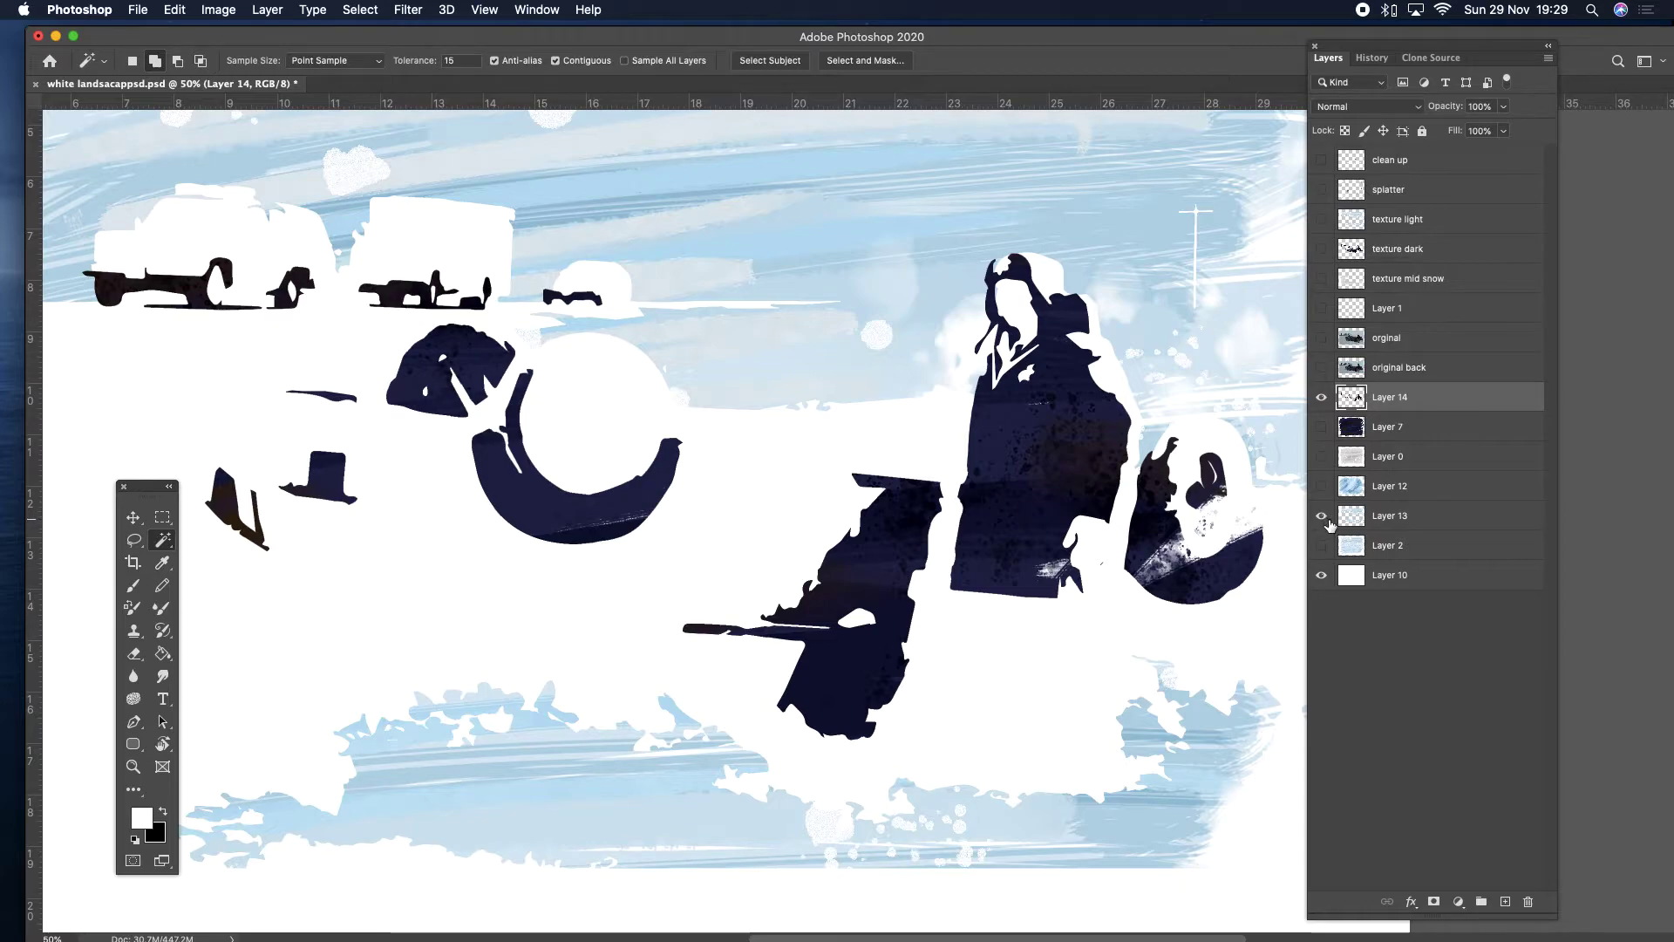
click(133, 768)
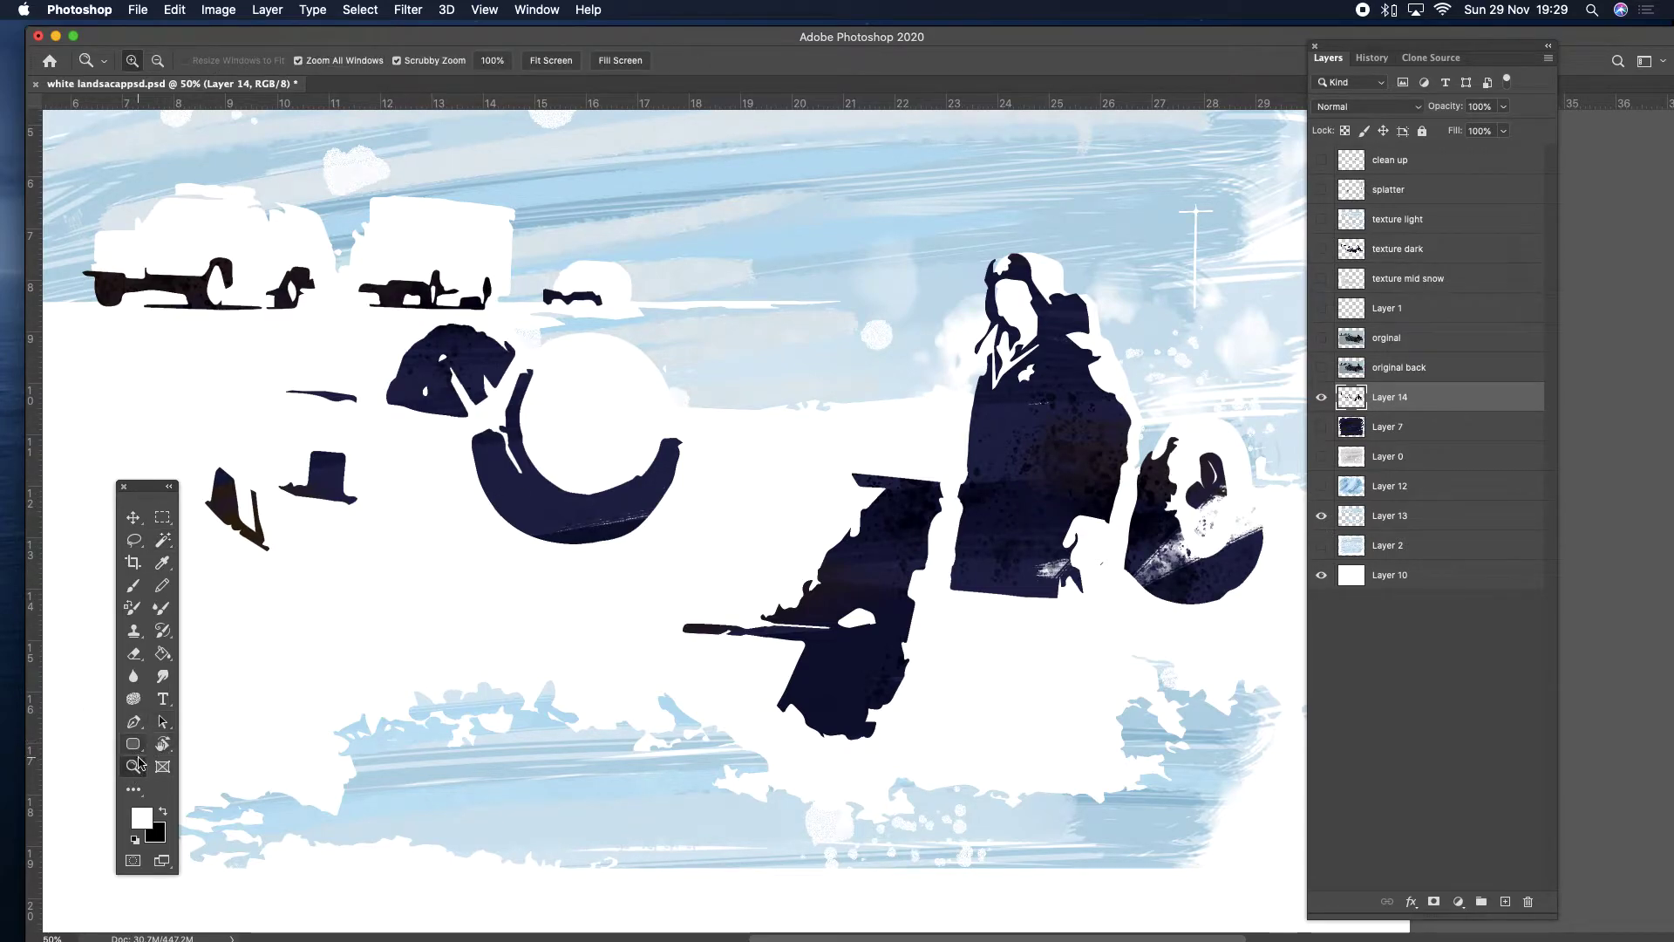
Compare the pasted dark shapes with the orginal layer by briefly showing it over the whole picture.
alt+click(659, 602)
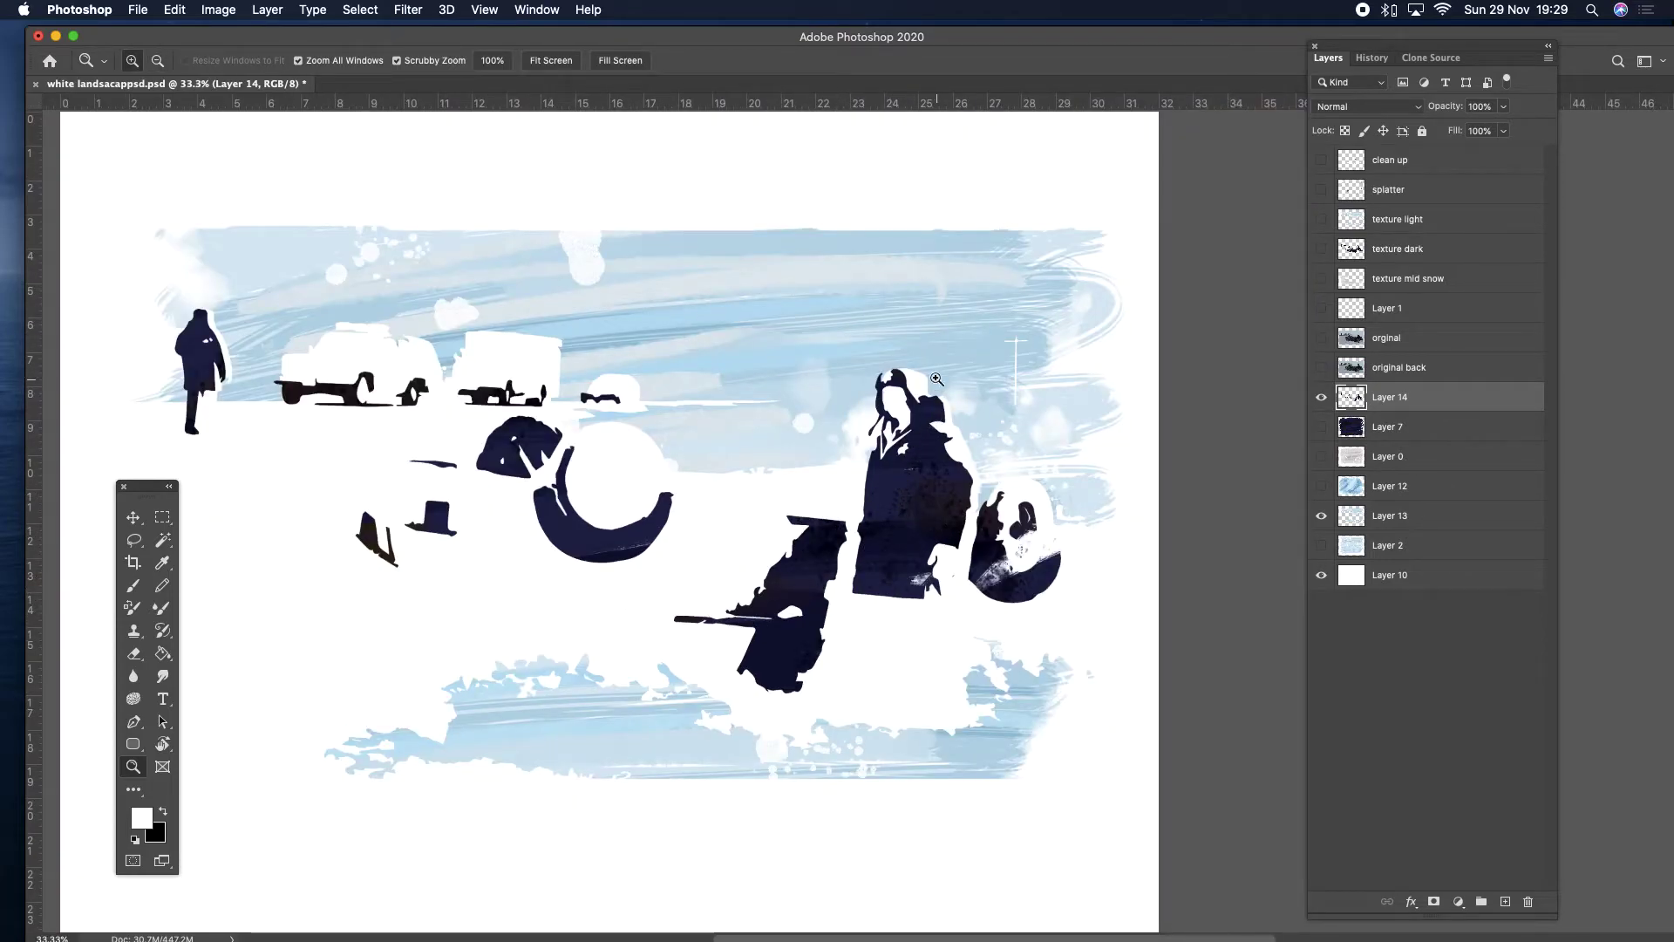
click(1321, 340)
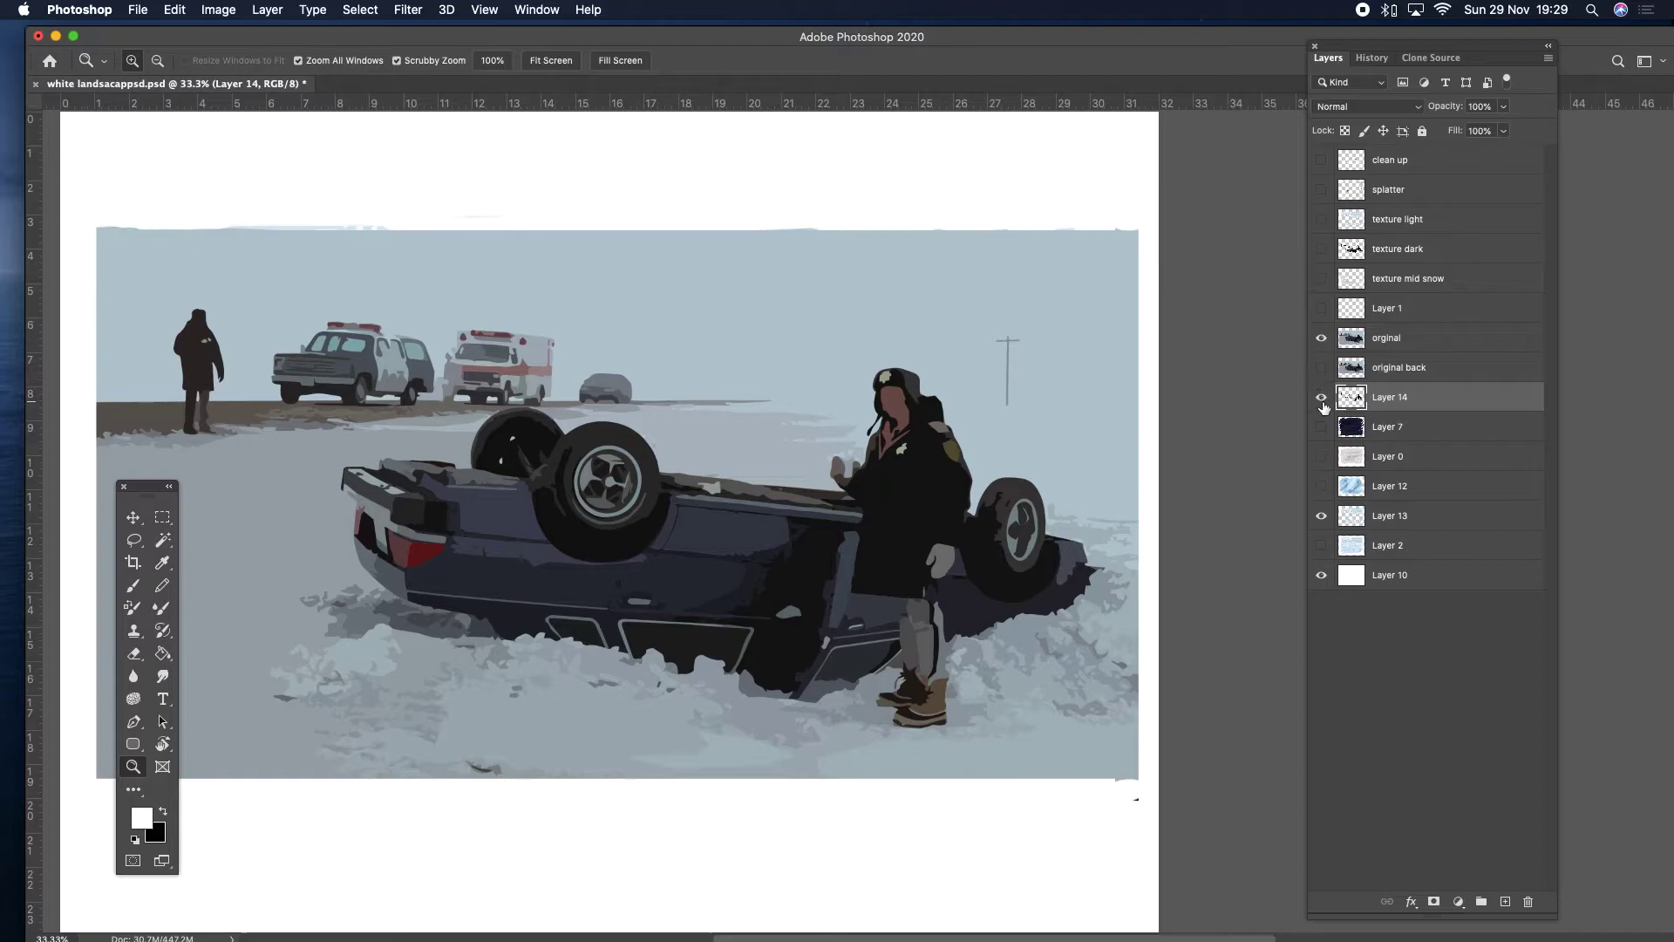
click(1321, 339)
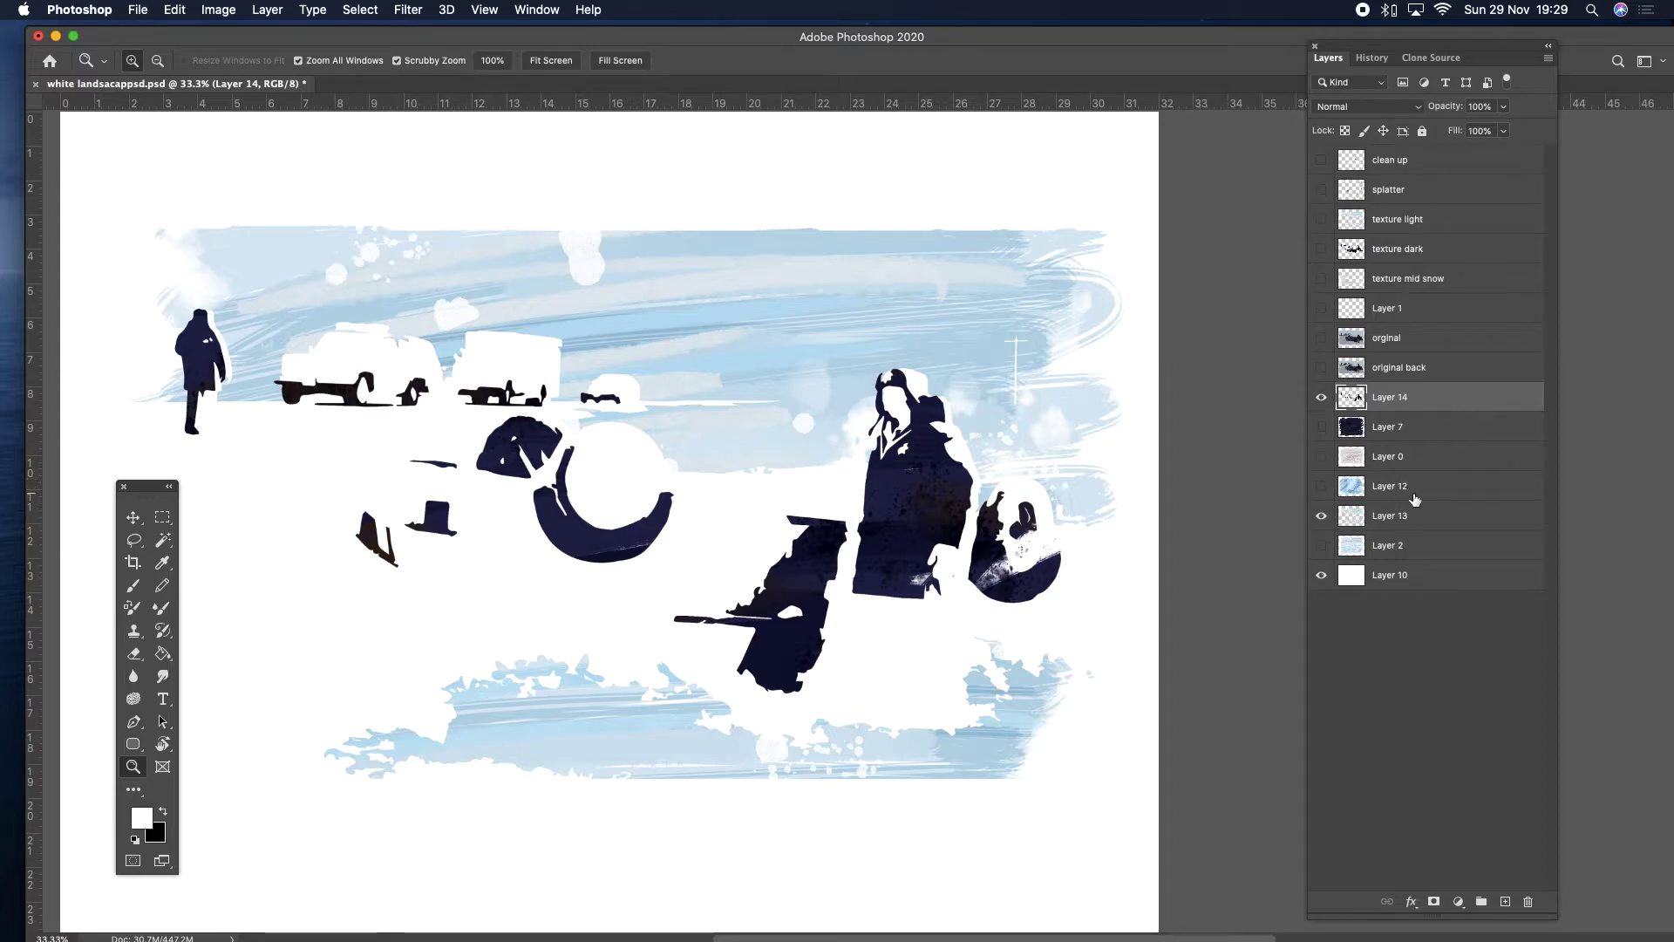
Show the texture light, texture mid snow and texture dark layers, and briefly preview the splatter layer.
click(1322, 219)
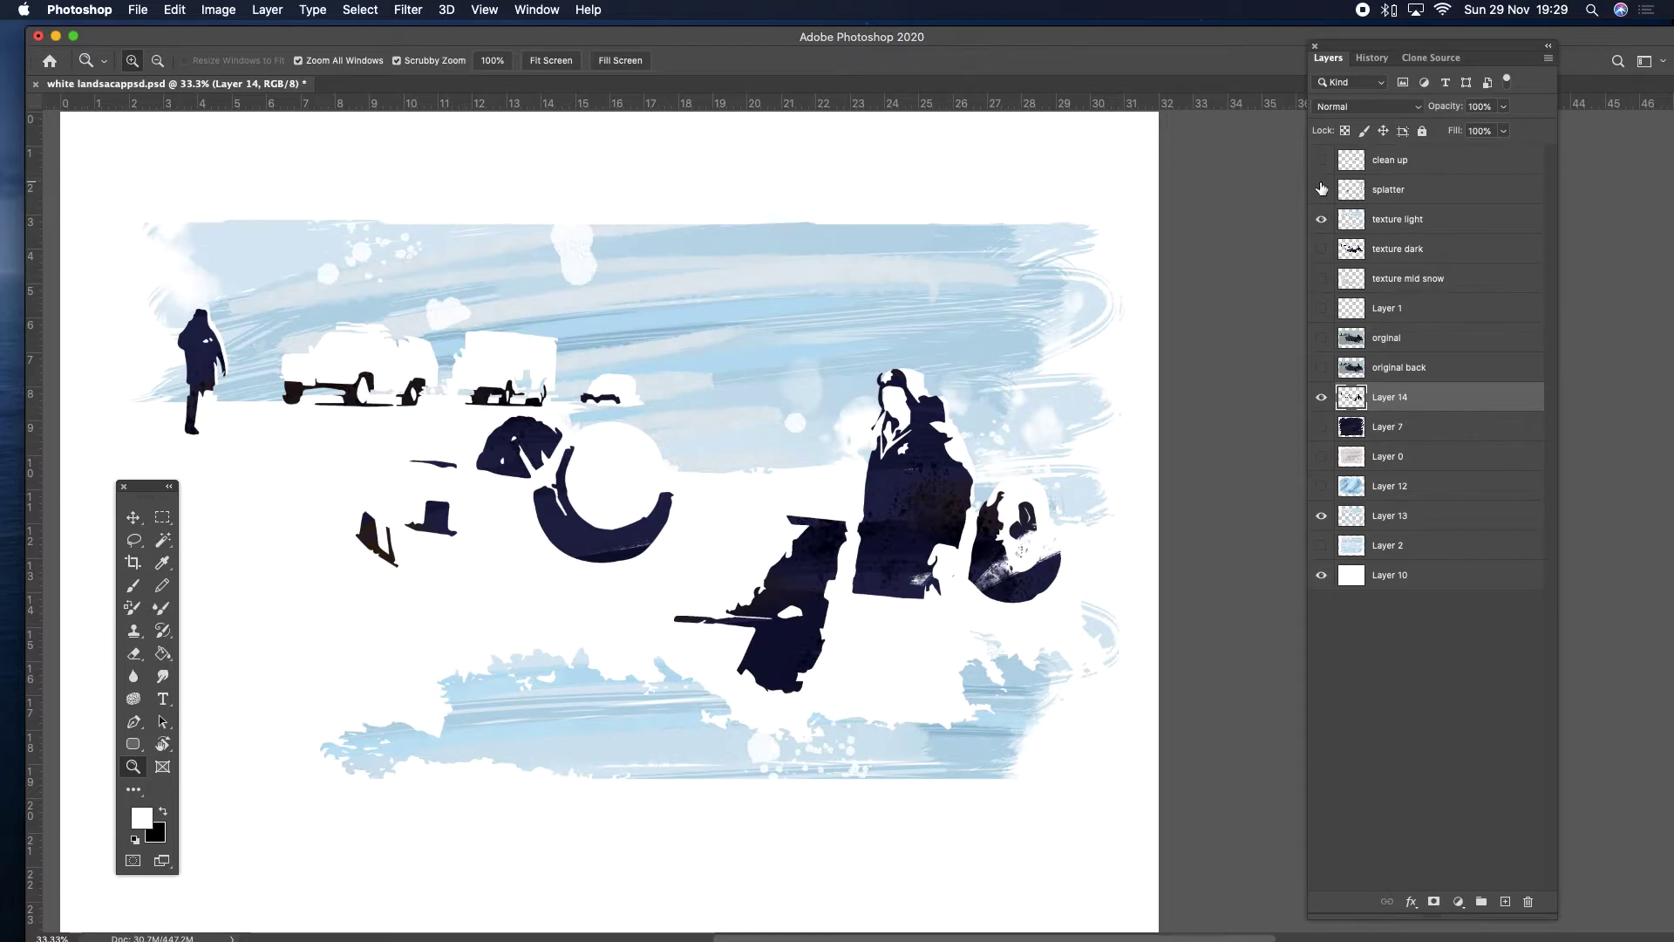
click(1323, 190)
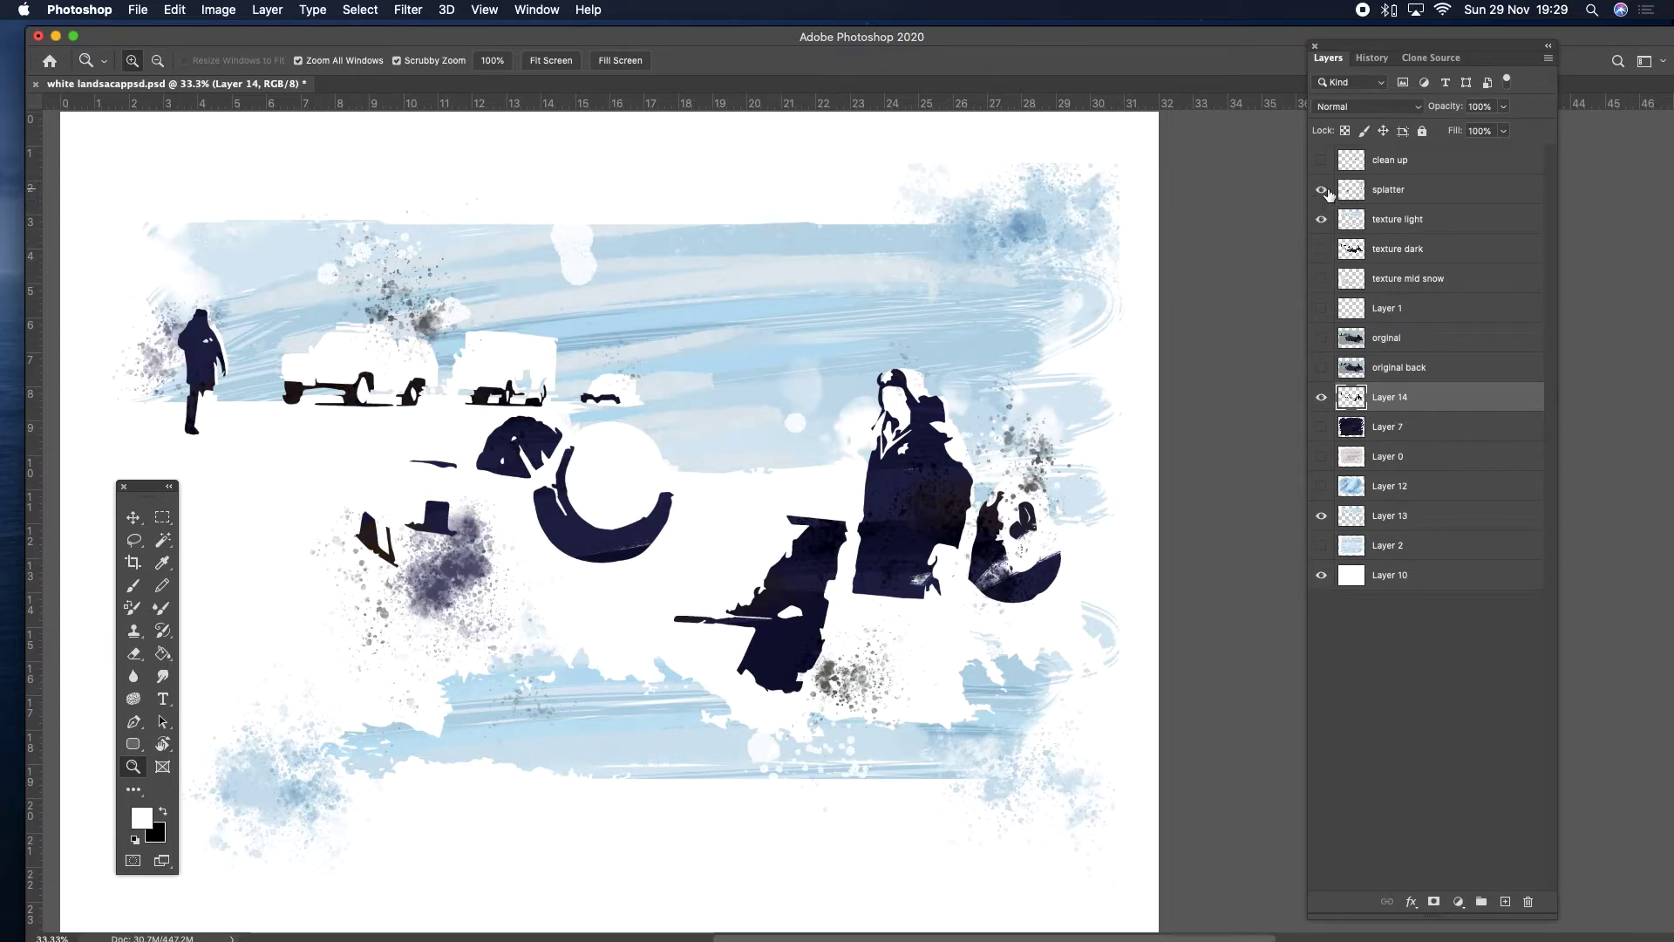
click(1322, 190)
click(1322, 278)
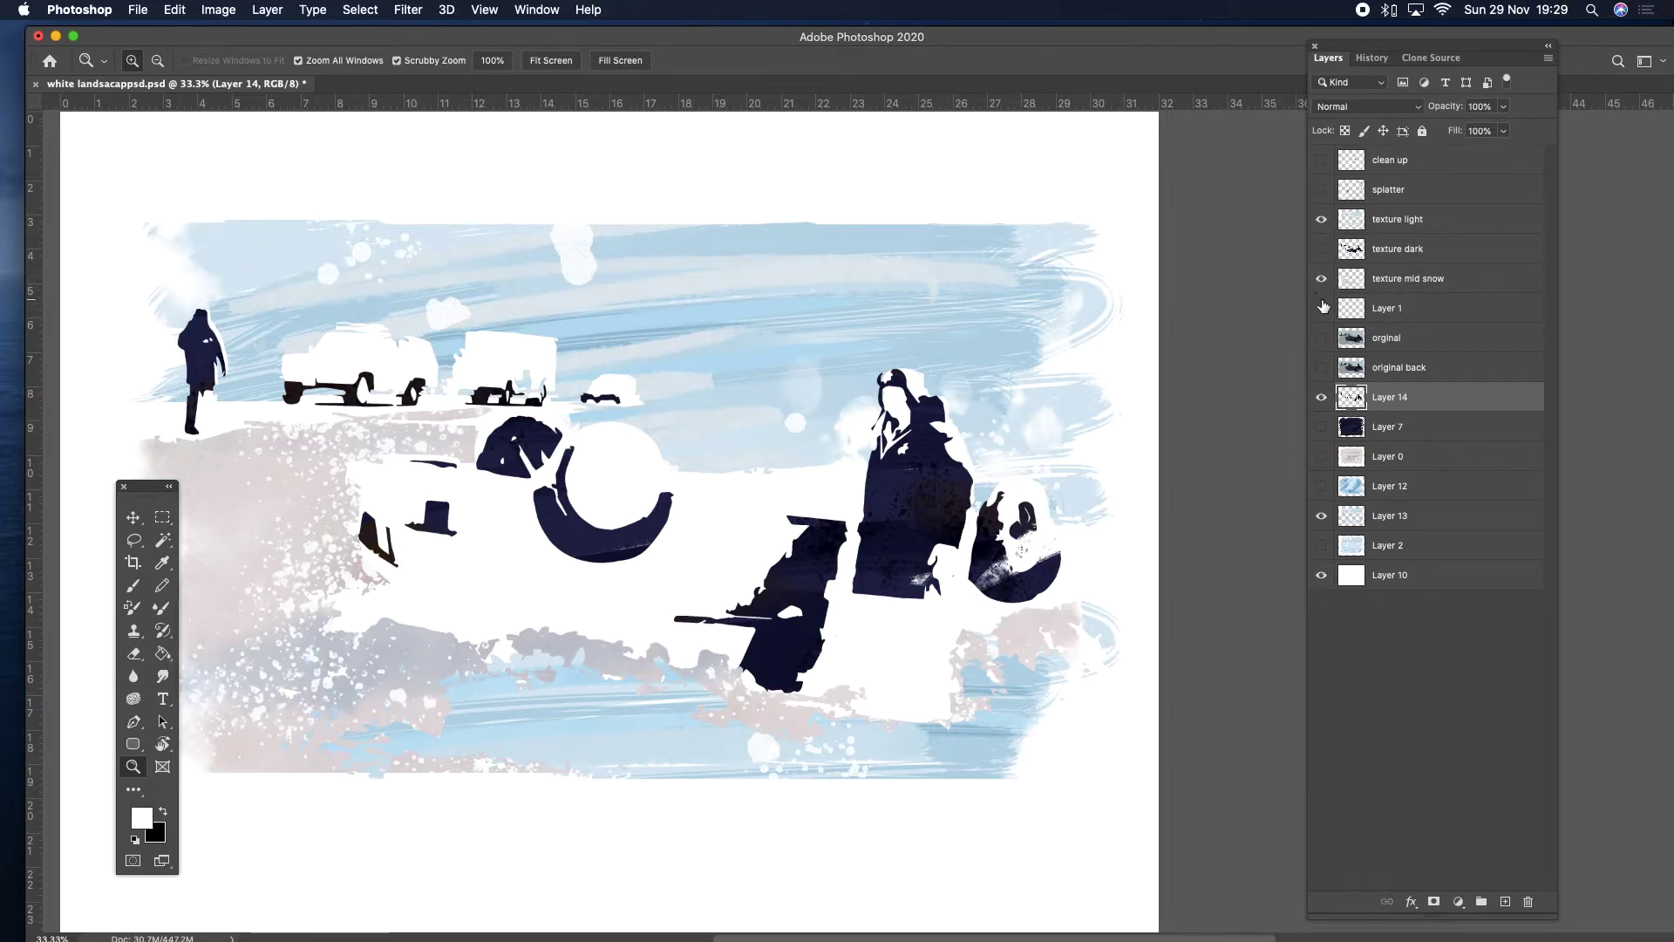
click(1322, 308)
click(1322, 250)
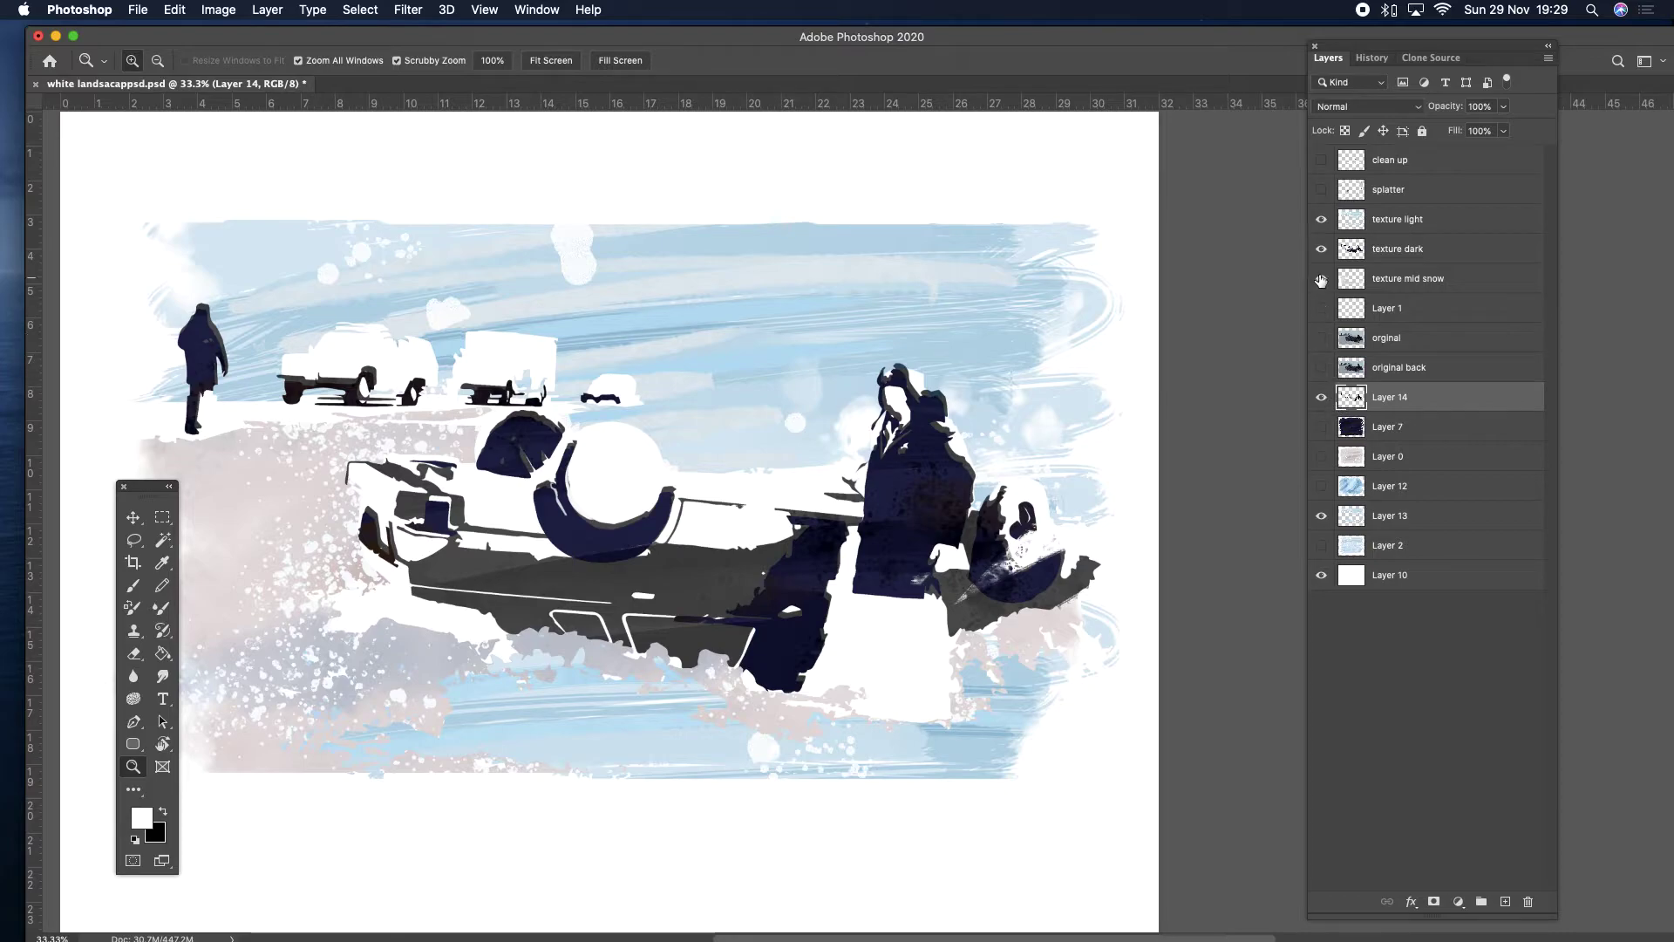
Show the original back and clean up layers to view the full picture with its textures.
click(1321, 368)
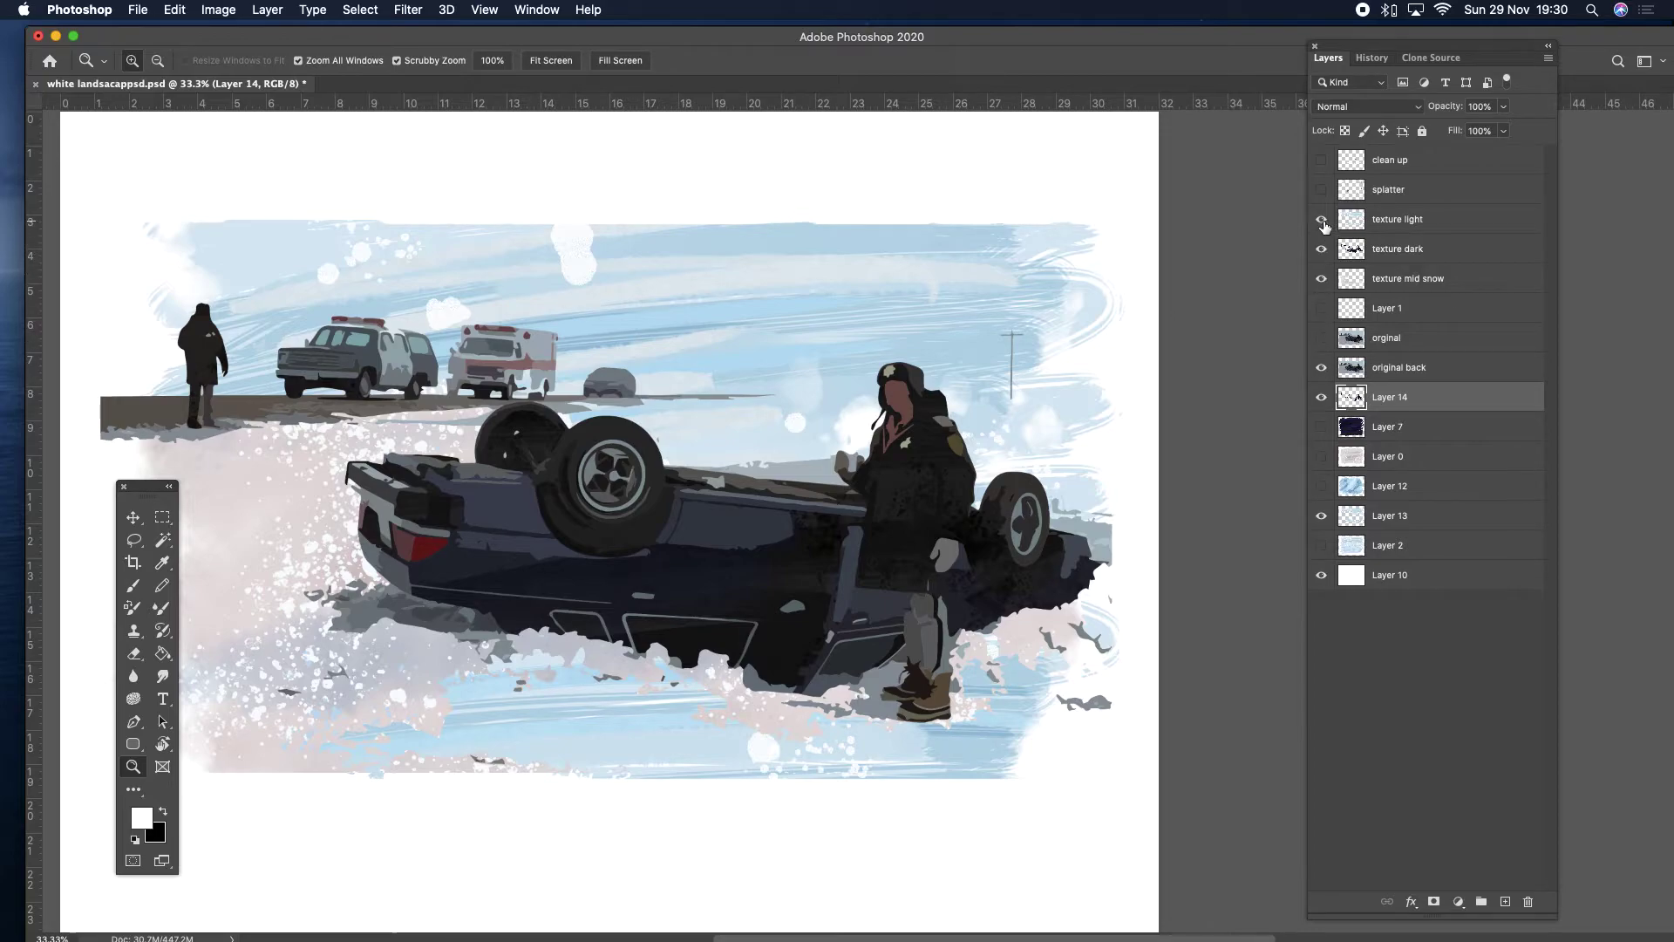
click(1323, 189)
click(1323, 189)
click(1322, 160)
click(1322, 163)
click(1322, 167)
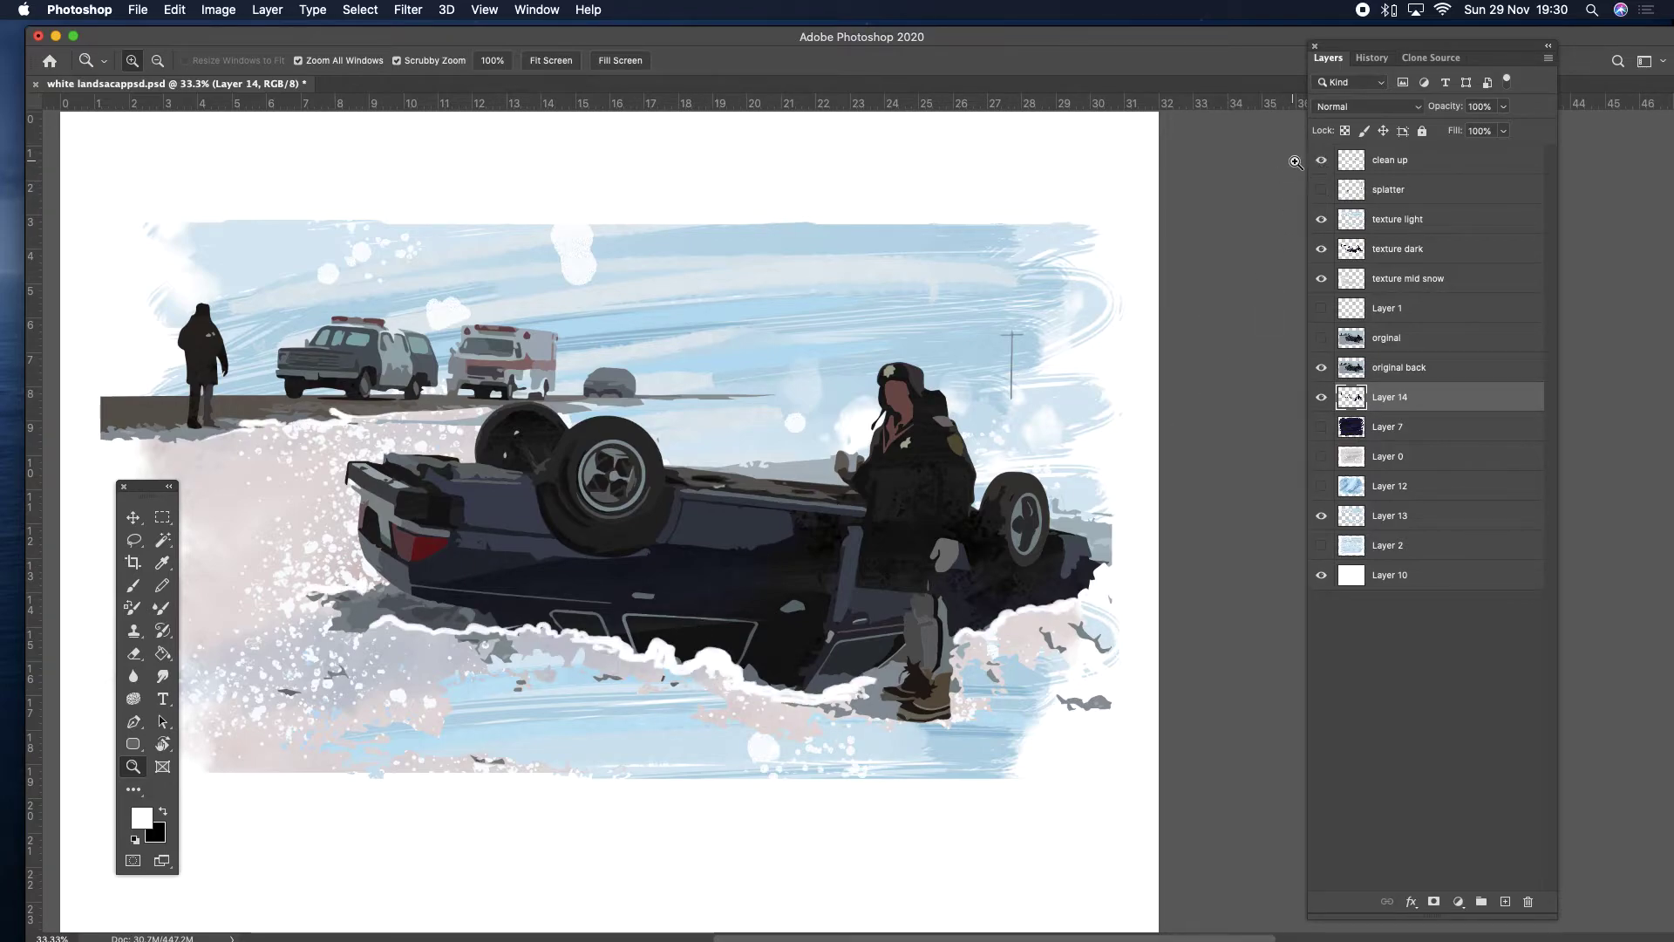
Hide the texture light, texture dark, texture mid snow and clean up layers.
click(1322, 219)
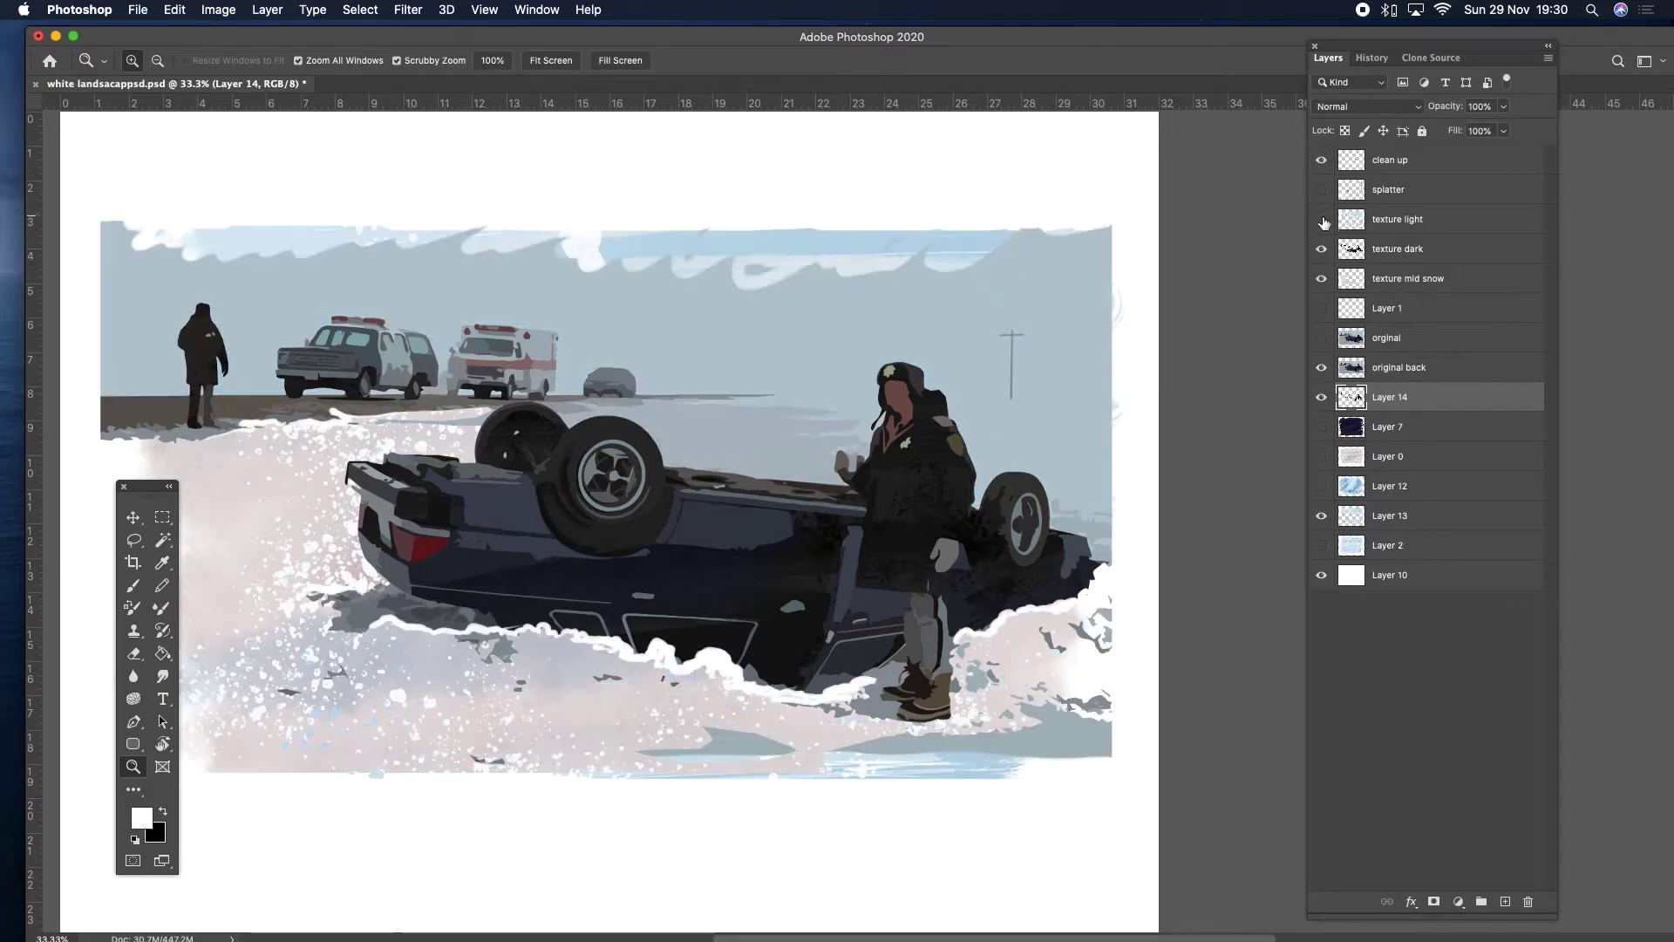
click(1321, 249)
click(1322, 279)
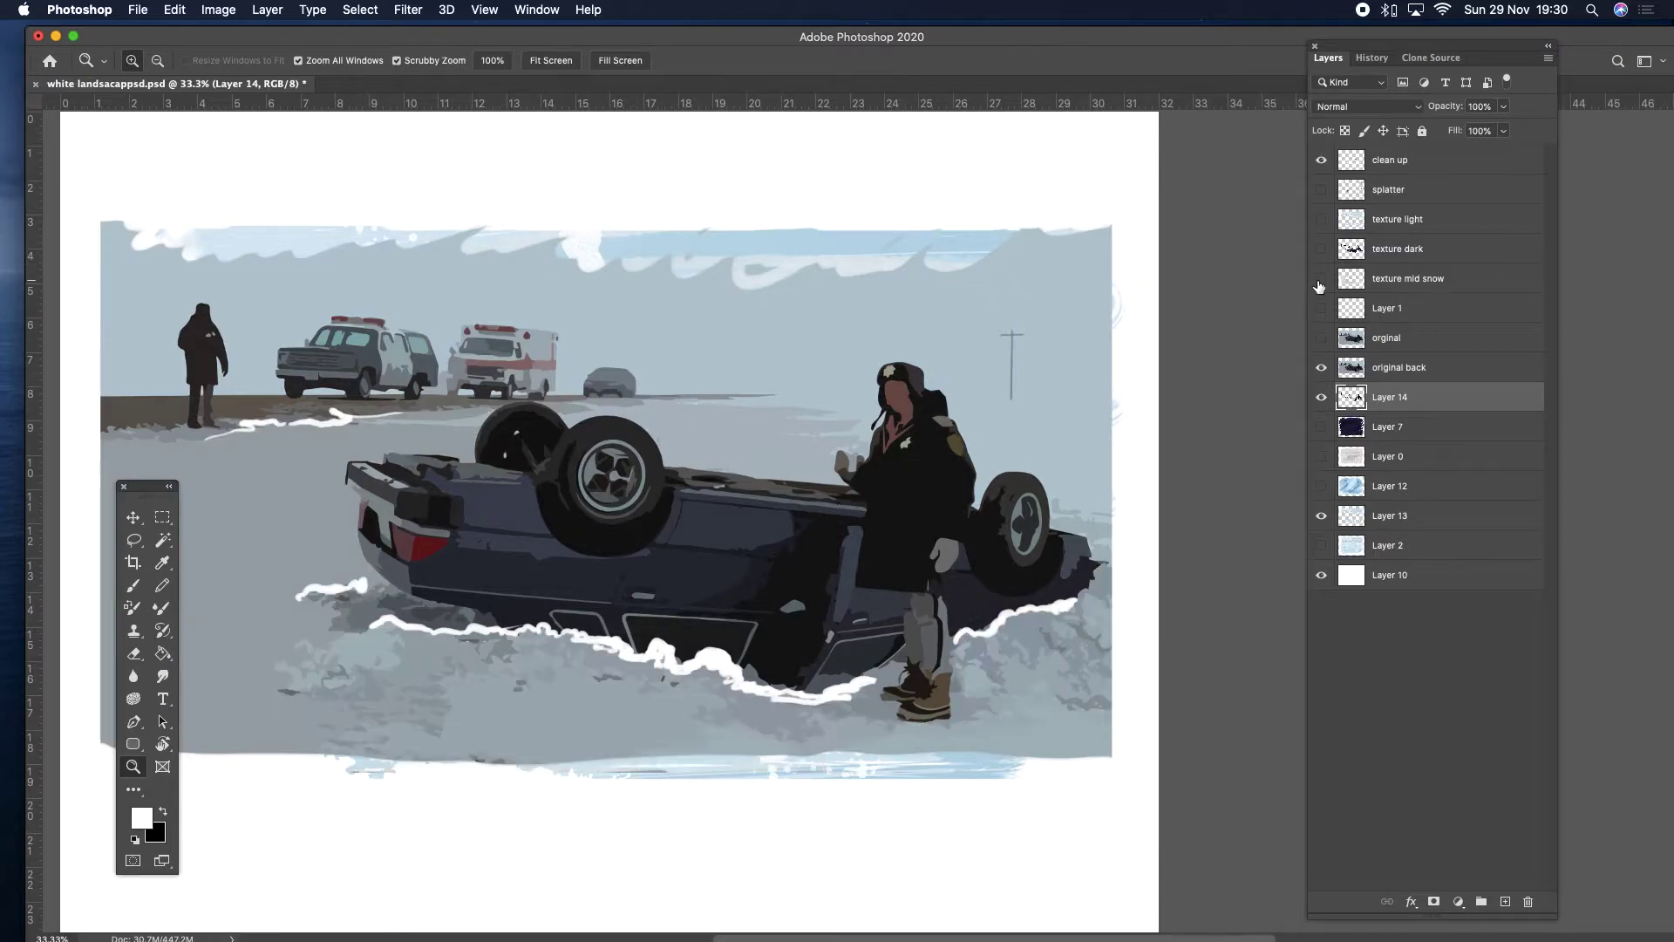
click(1322, 161)
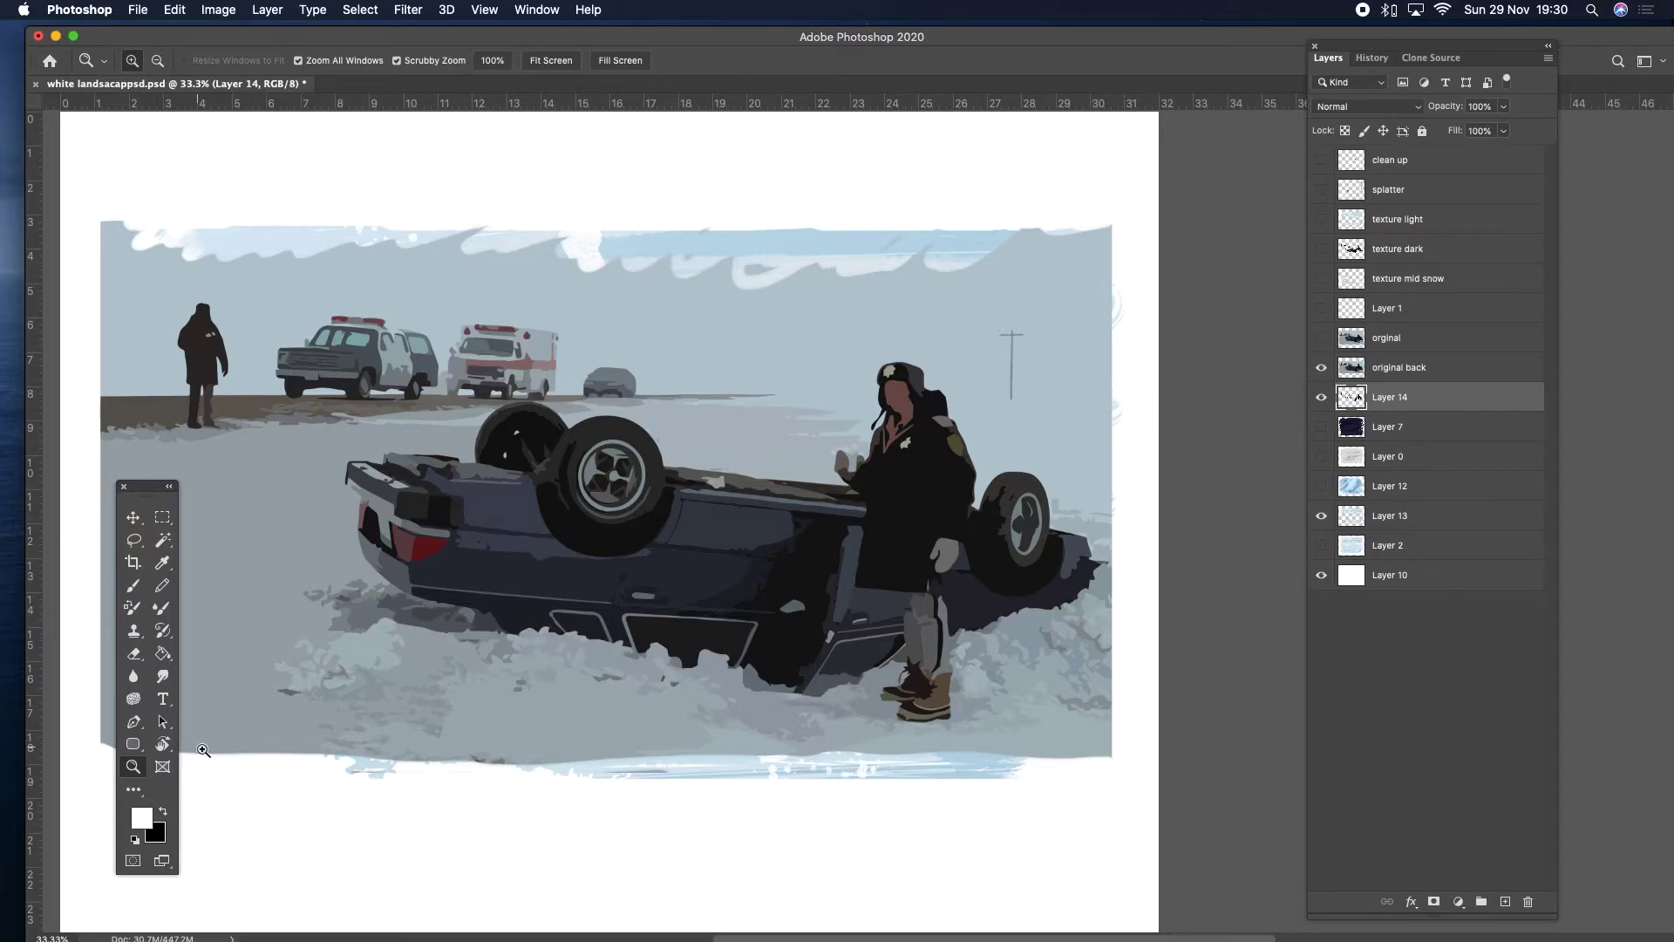
Examine the clean up layer's white strokes along the snow edge beneath the overturned car, leaving that layer hidden.
click(659, 669)
click(689, 669)
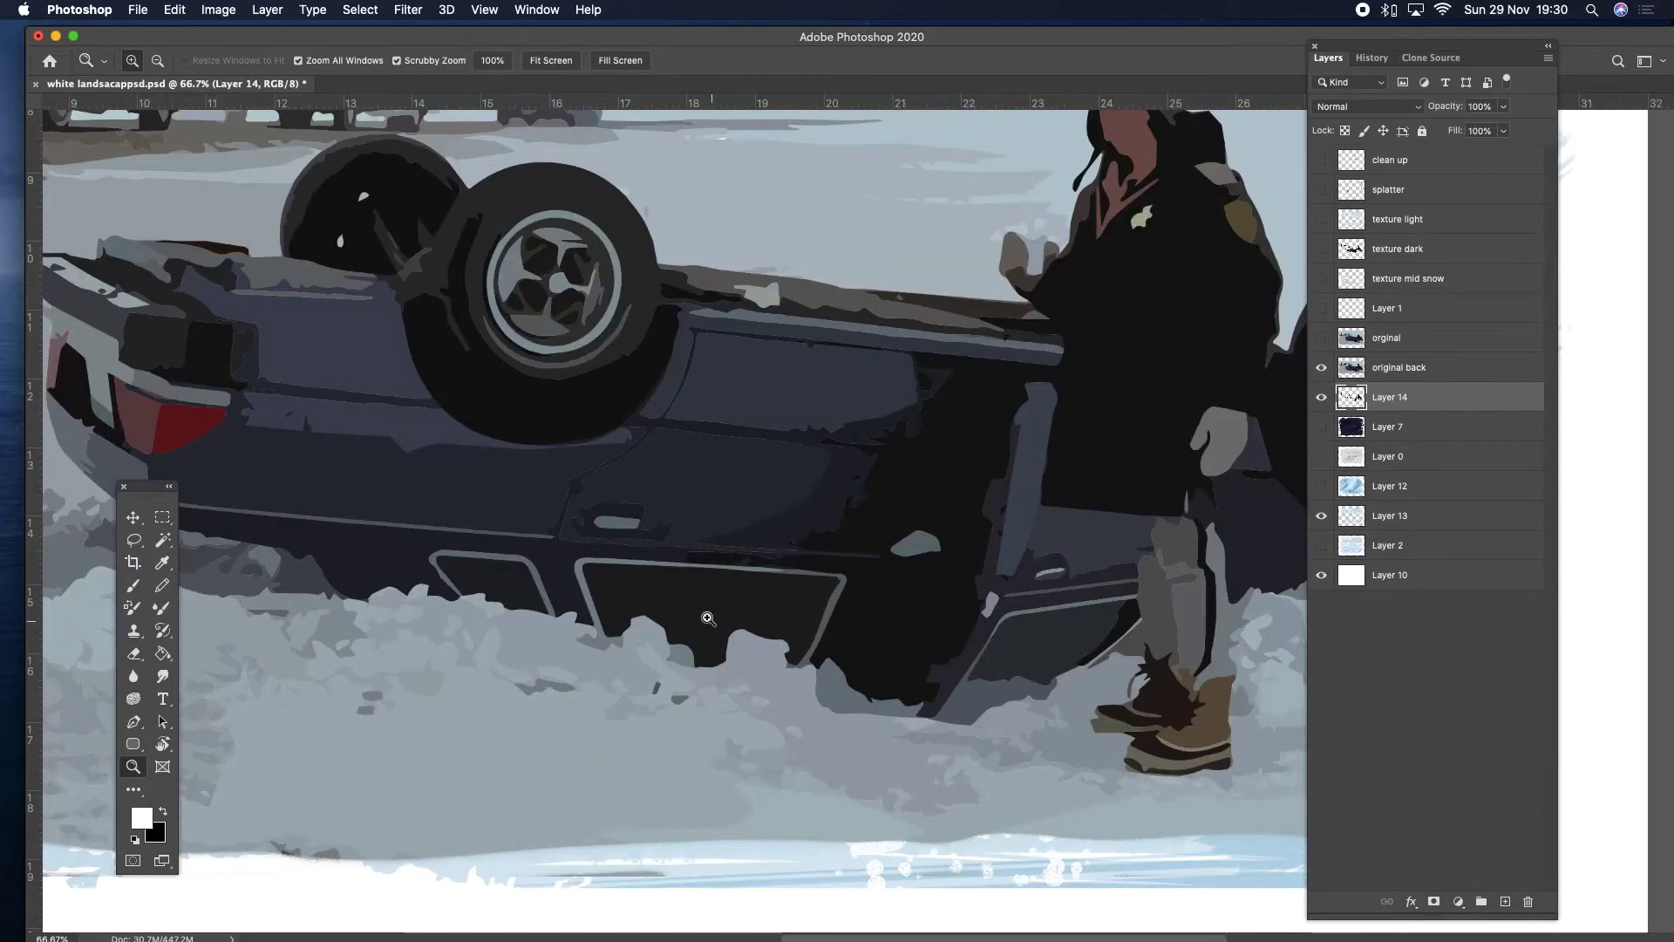
drag(707, 632, 919, 567)
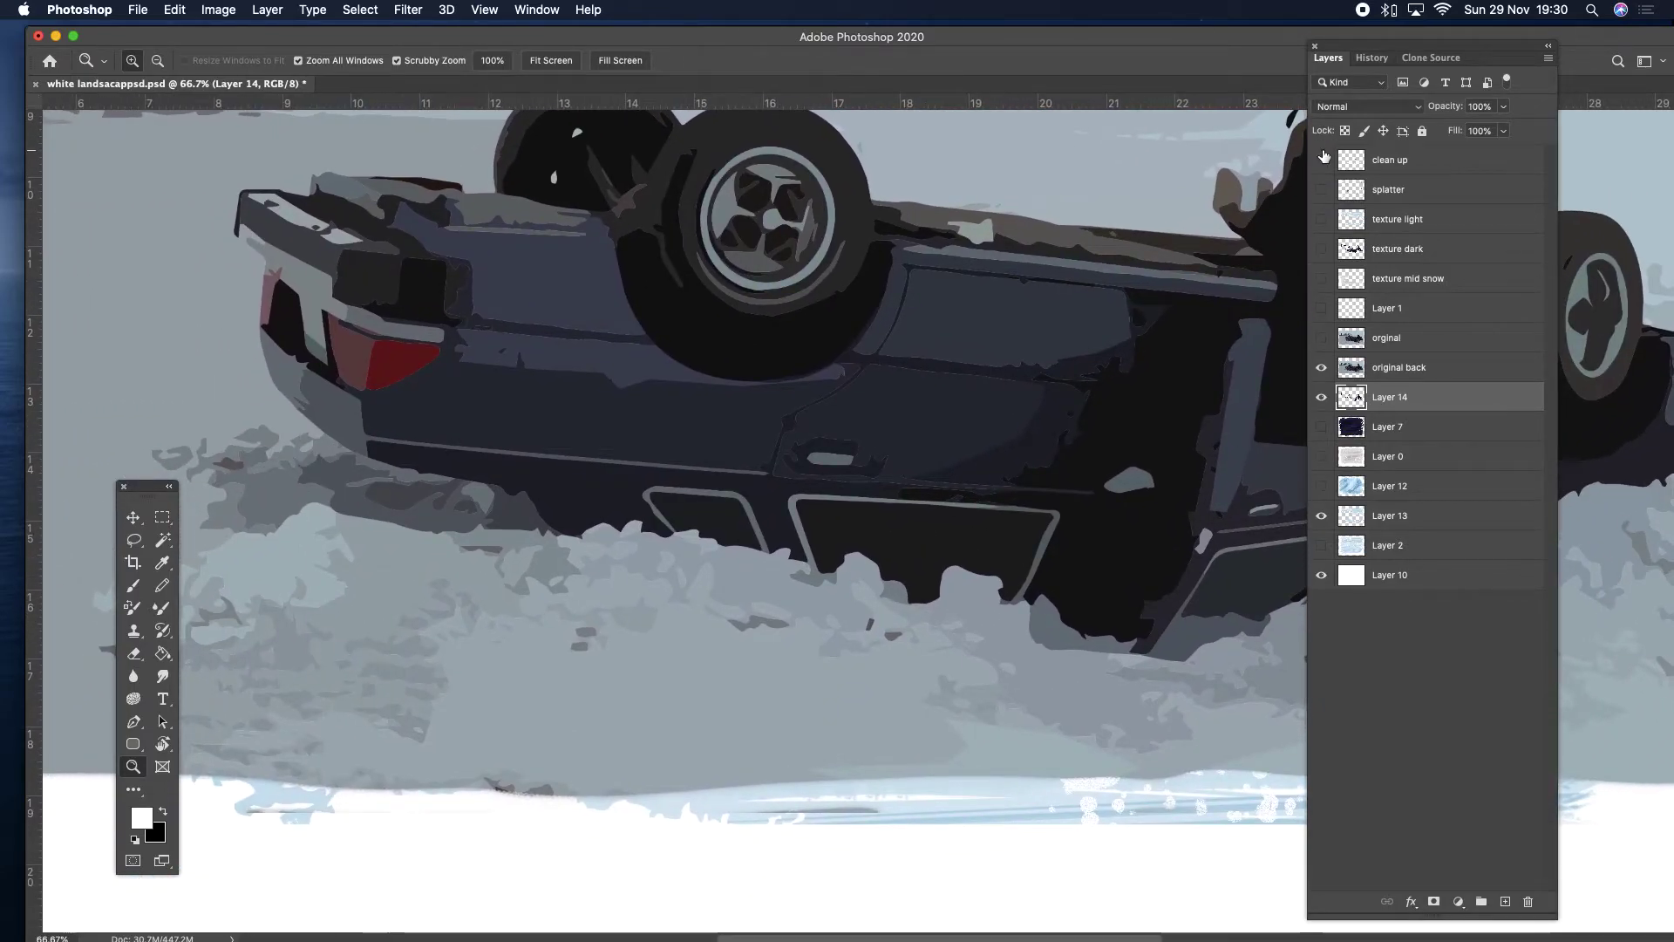
click(1322, 161)
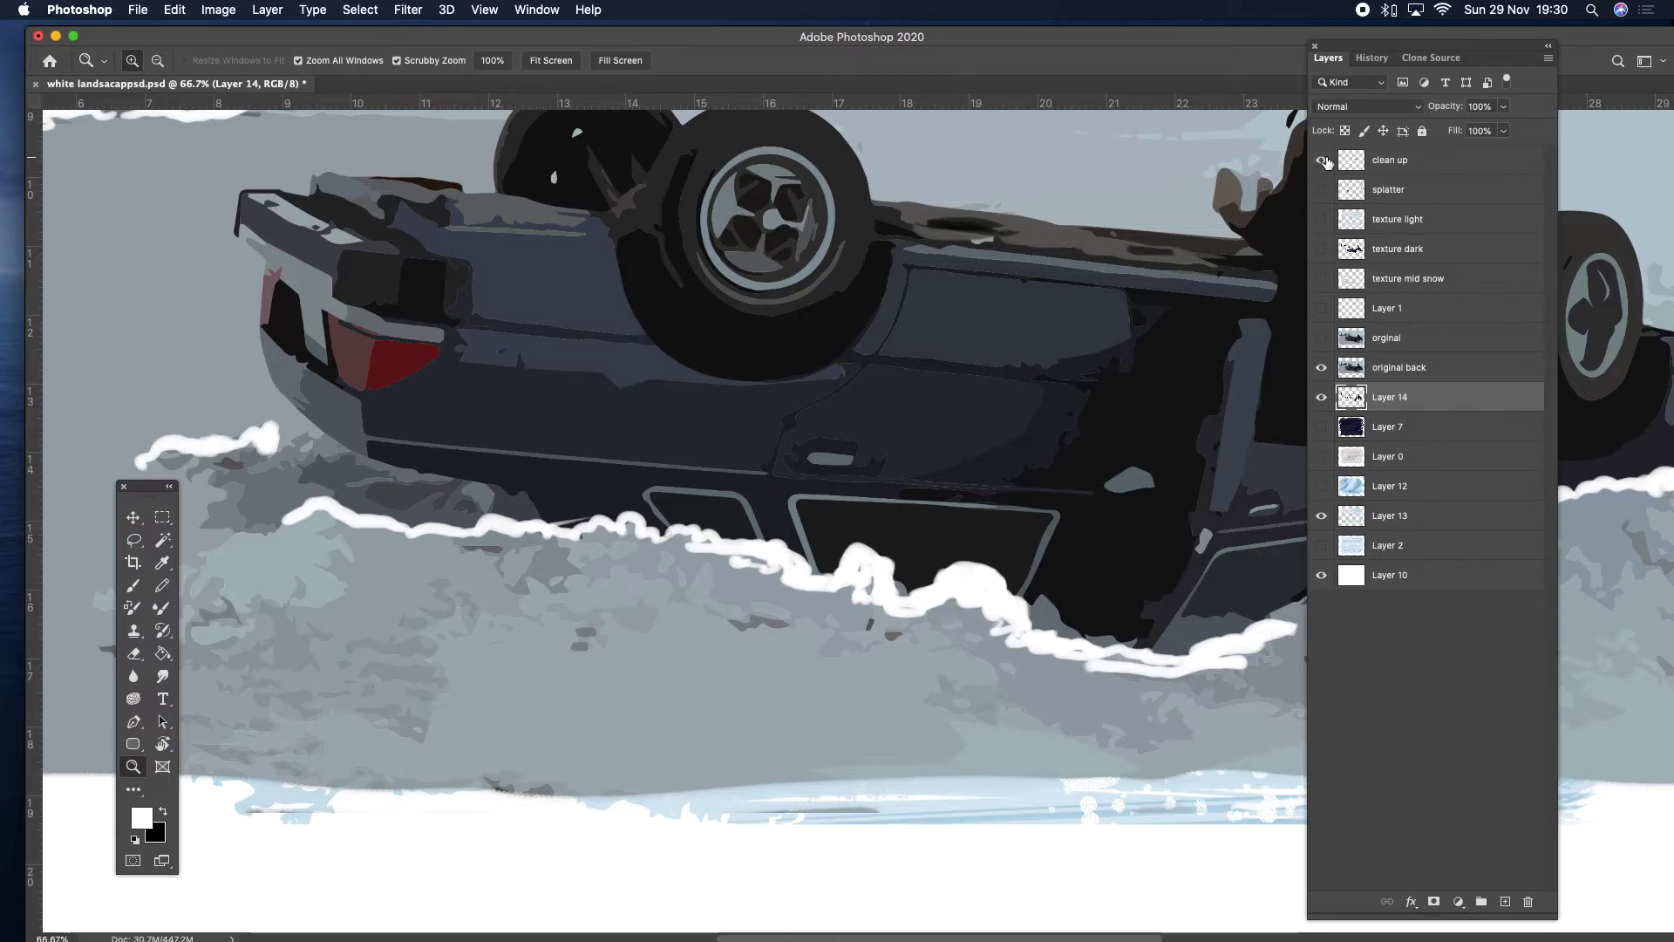
click(1322, 160)
Create a new layer above Layer 14 with no colour label, Normal mode and 100% opacity.
click(1548, 59)
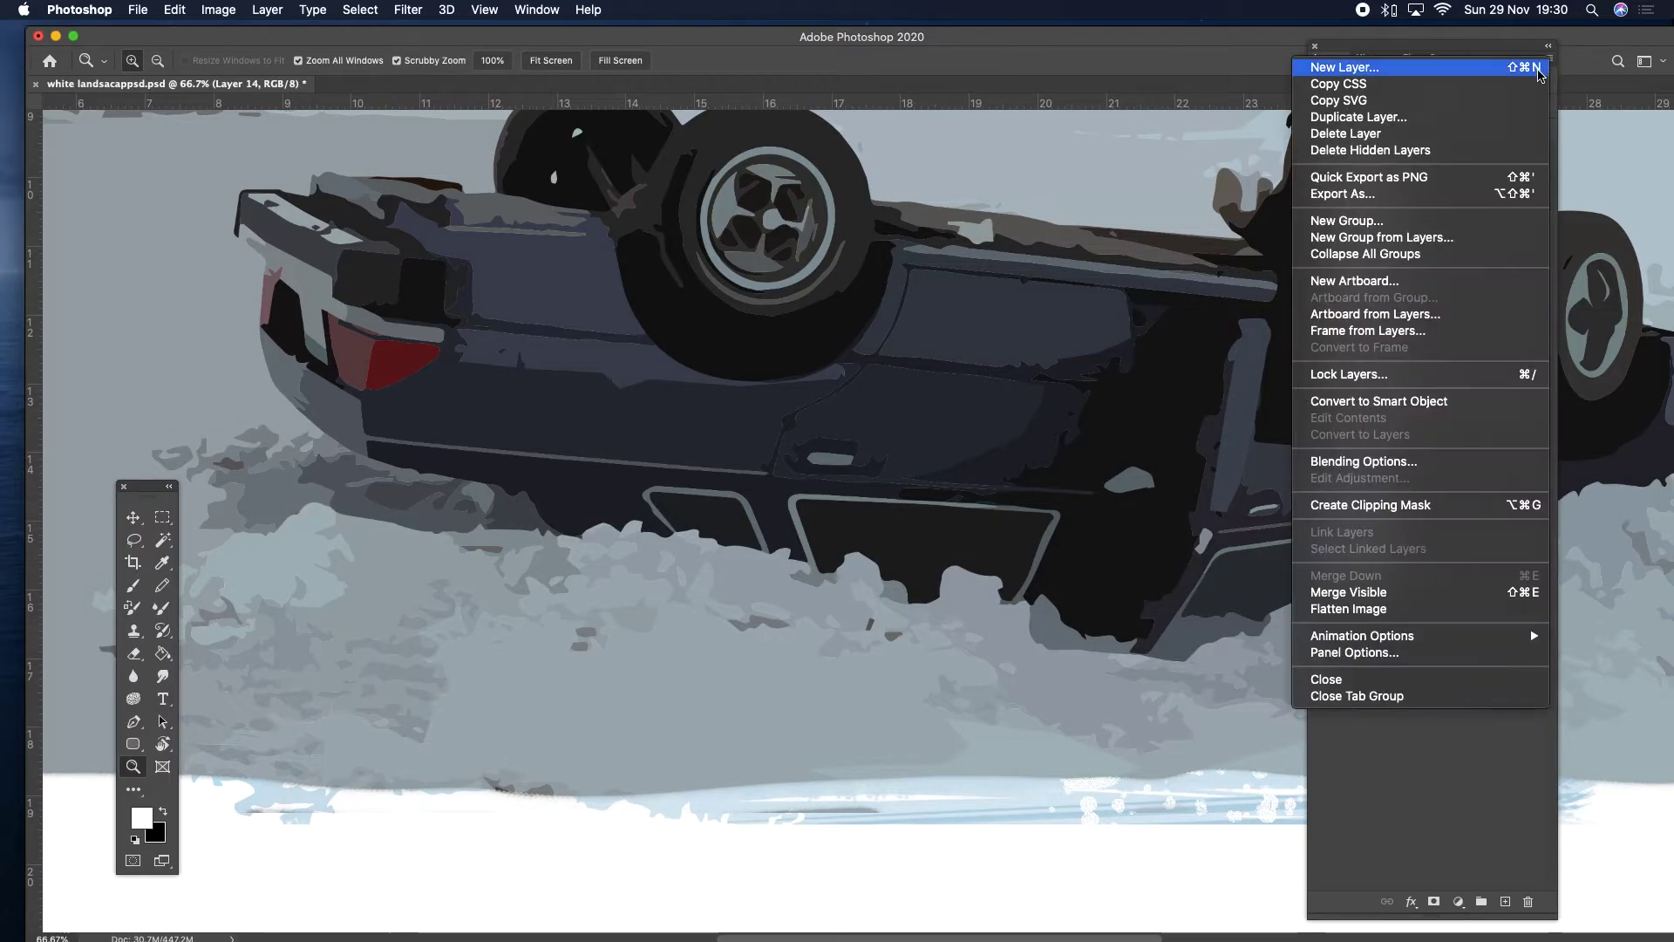
click(1540, 68)
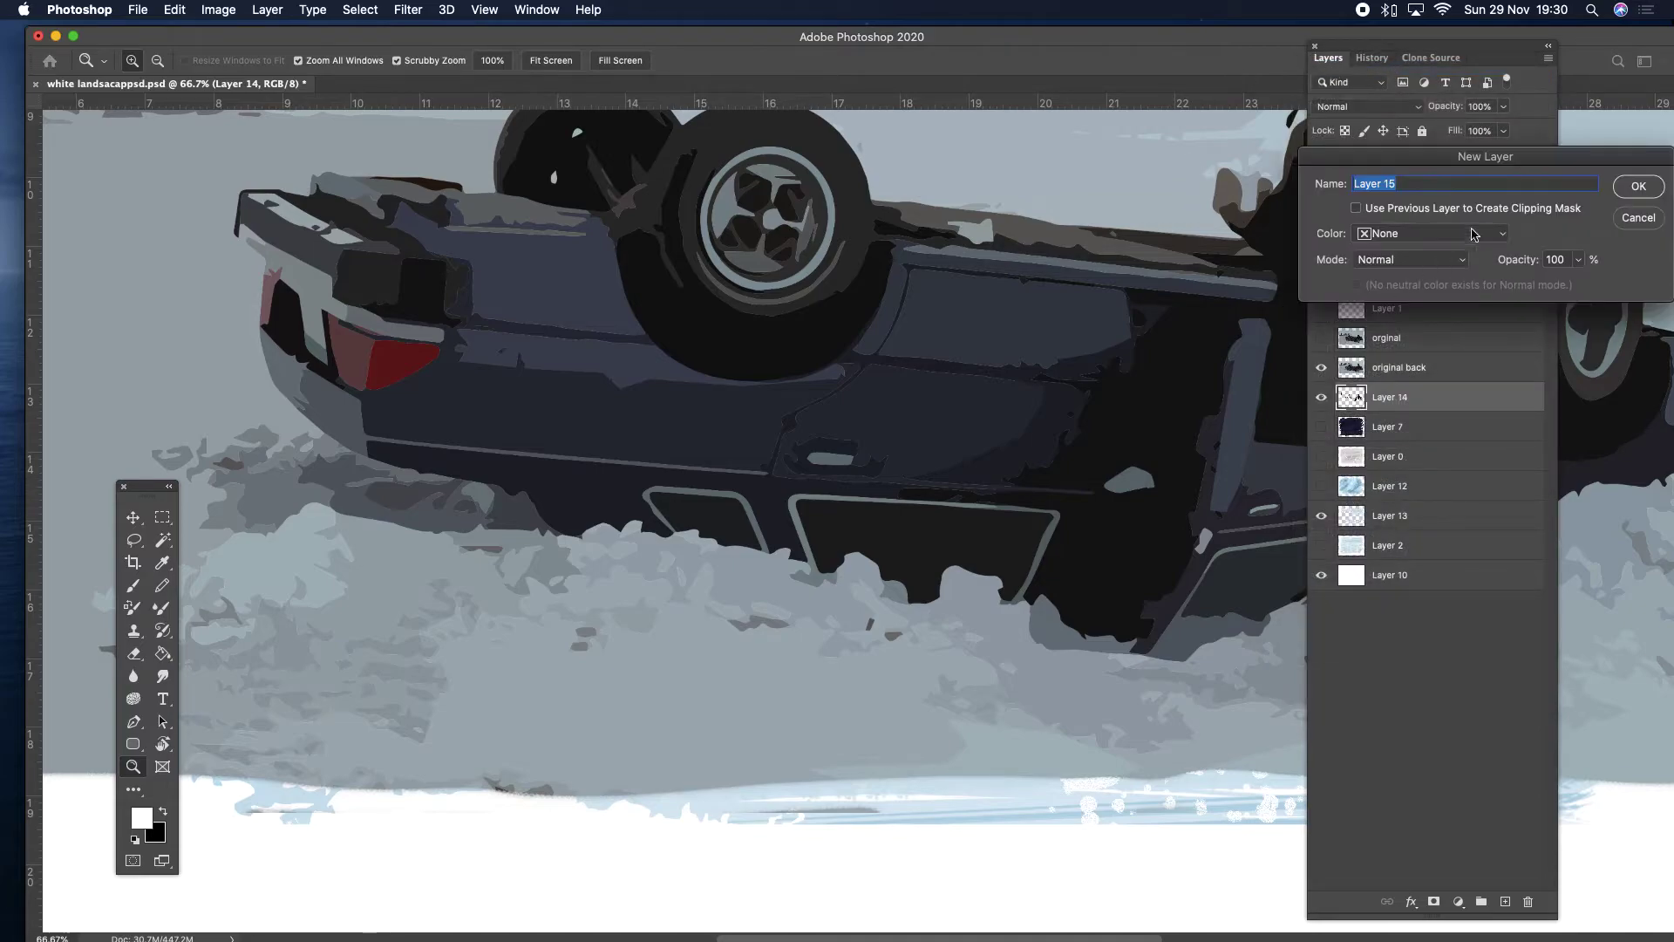
click(1639, 187)
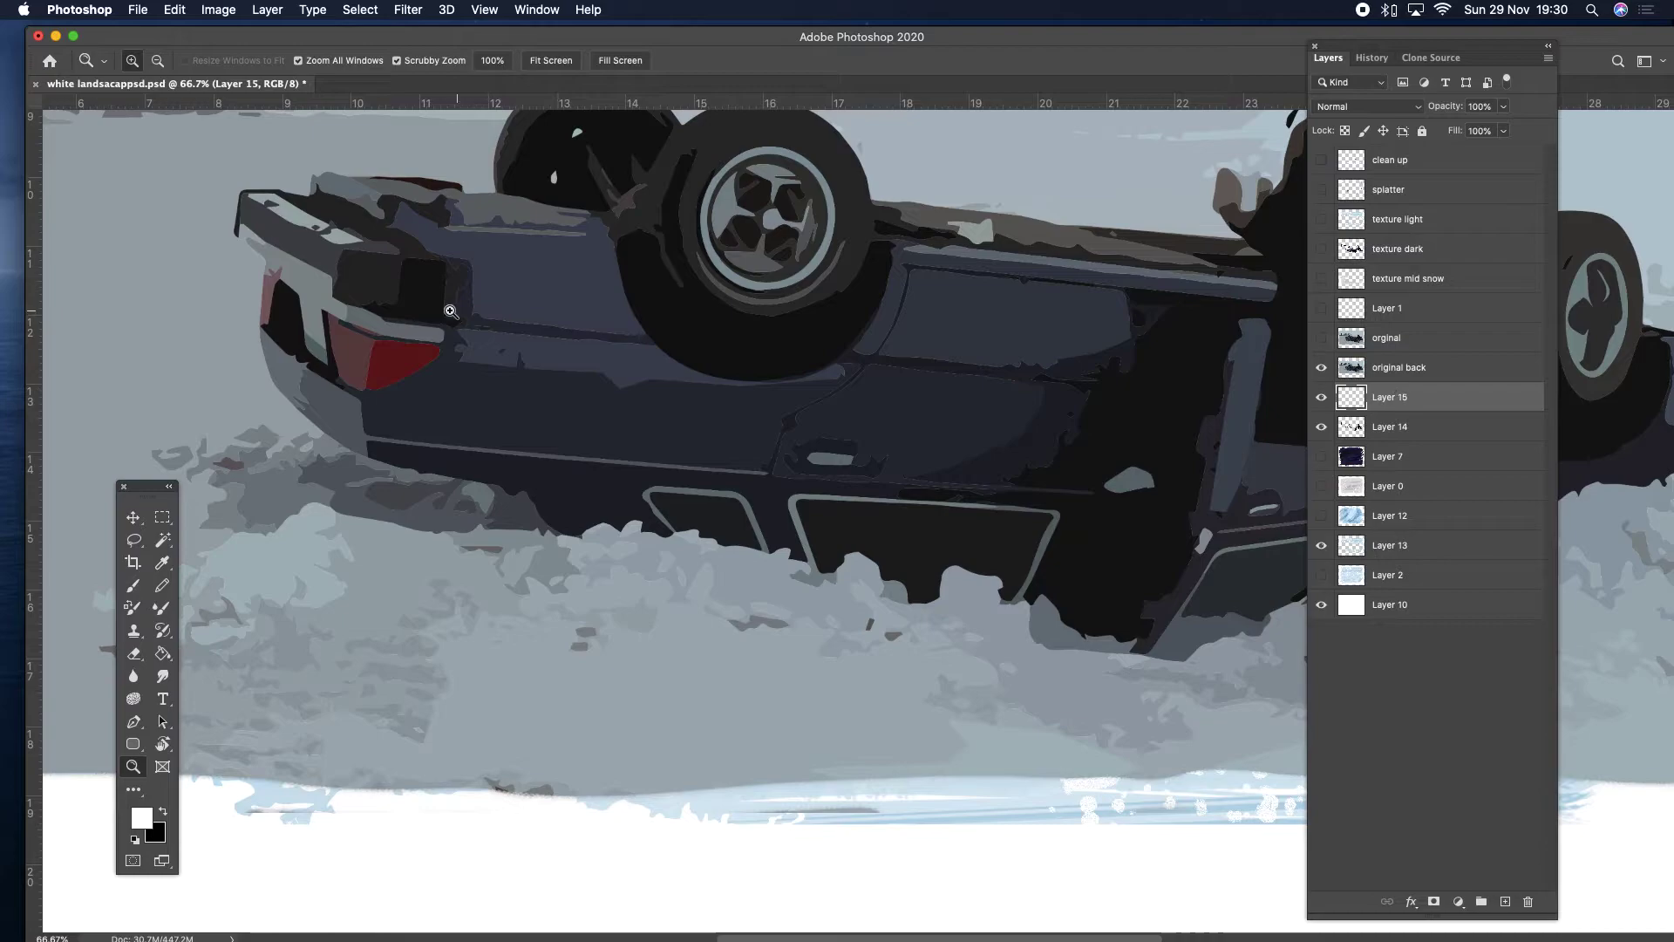
Choose the Kyle's Real Watercolor - Wamazing Paper brush and set its blending mode to Normal.
click(133, 585)
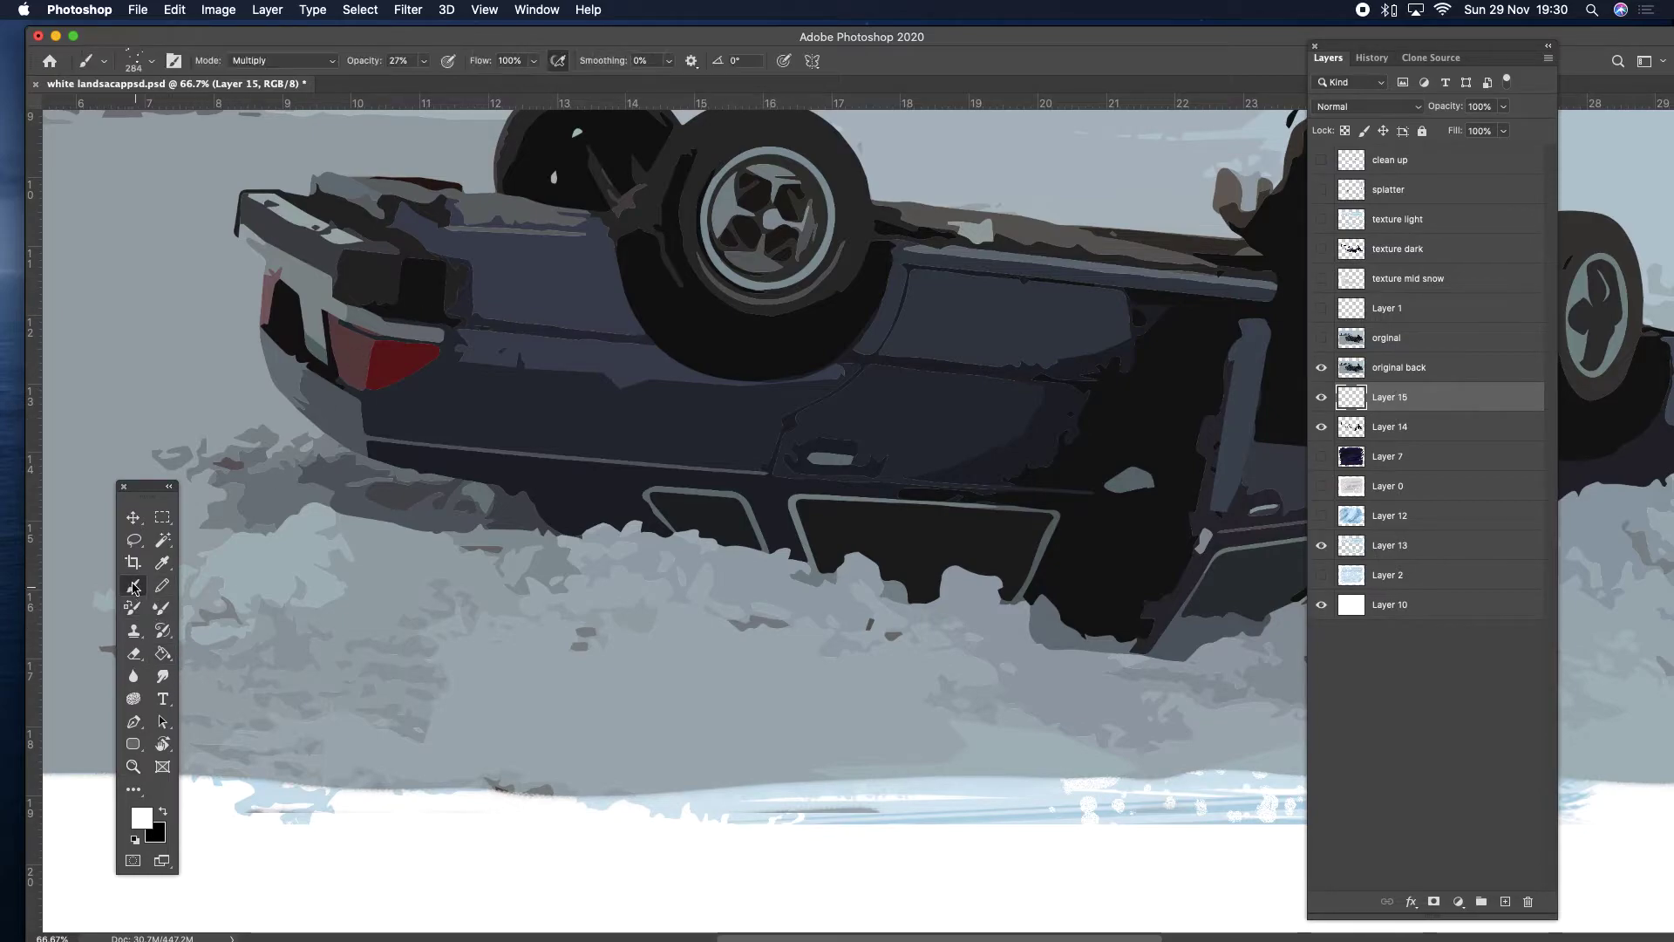
click(151, 69)
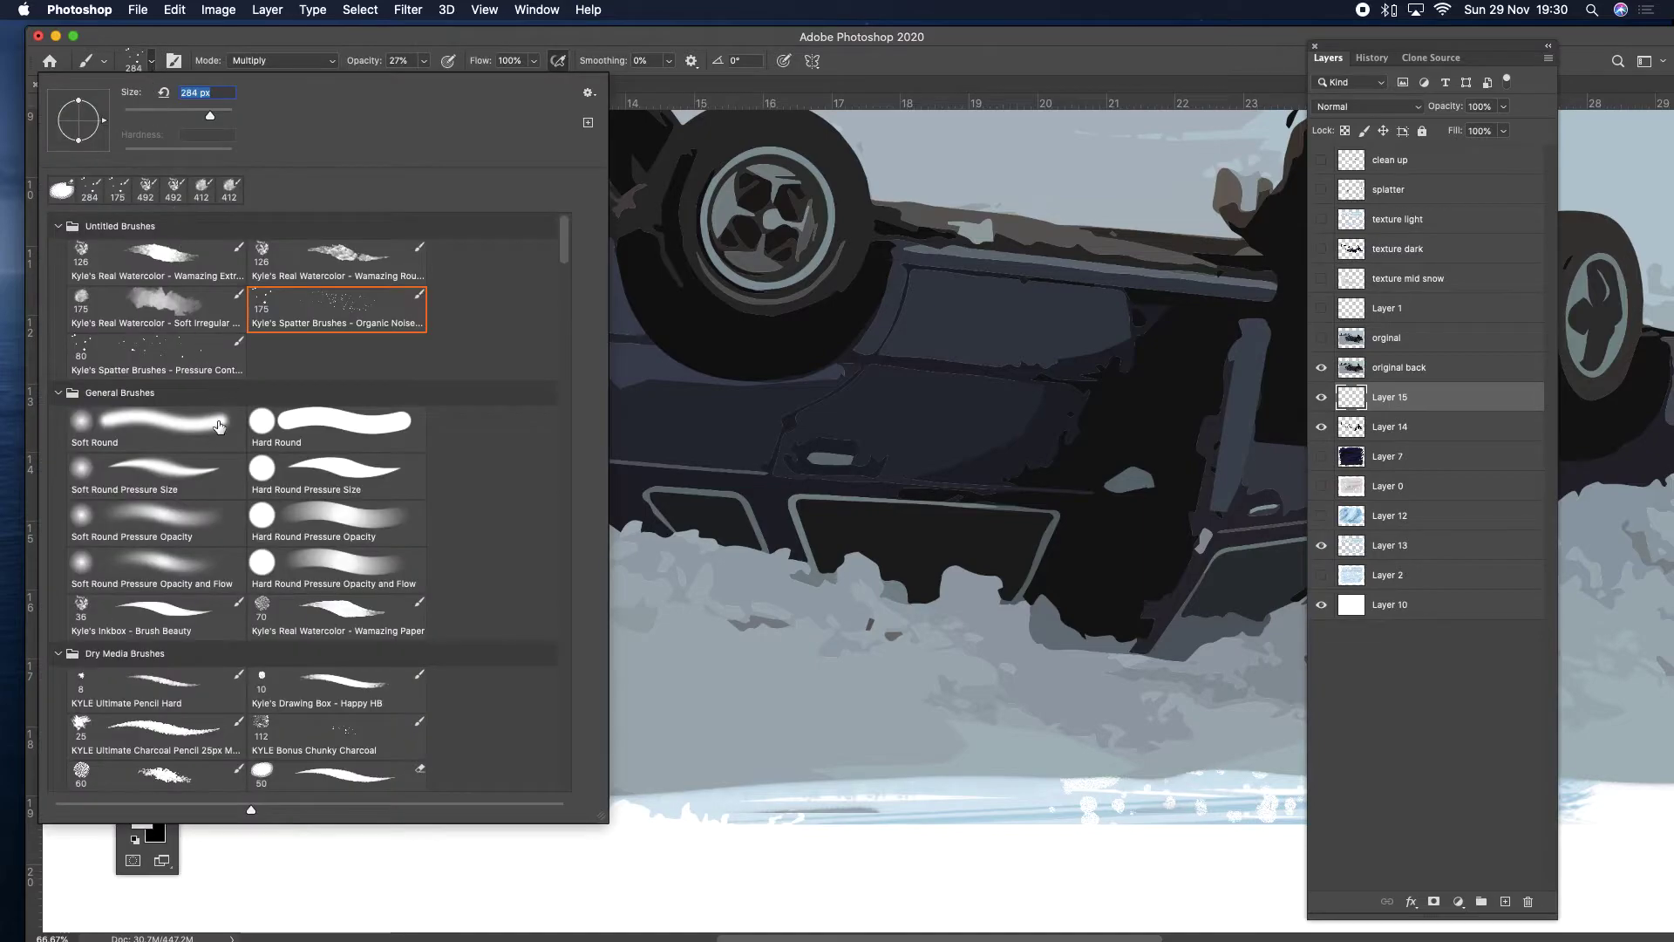
click(181, 603)
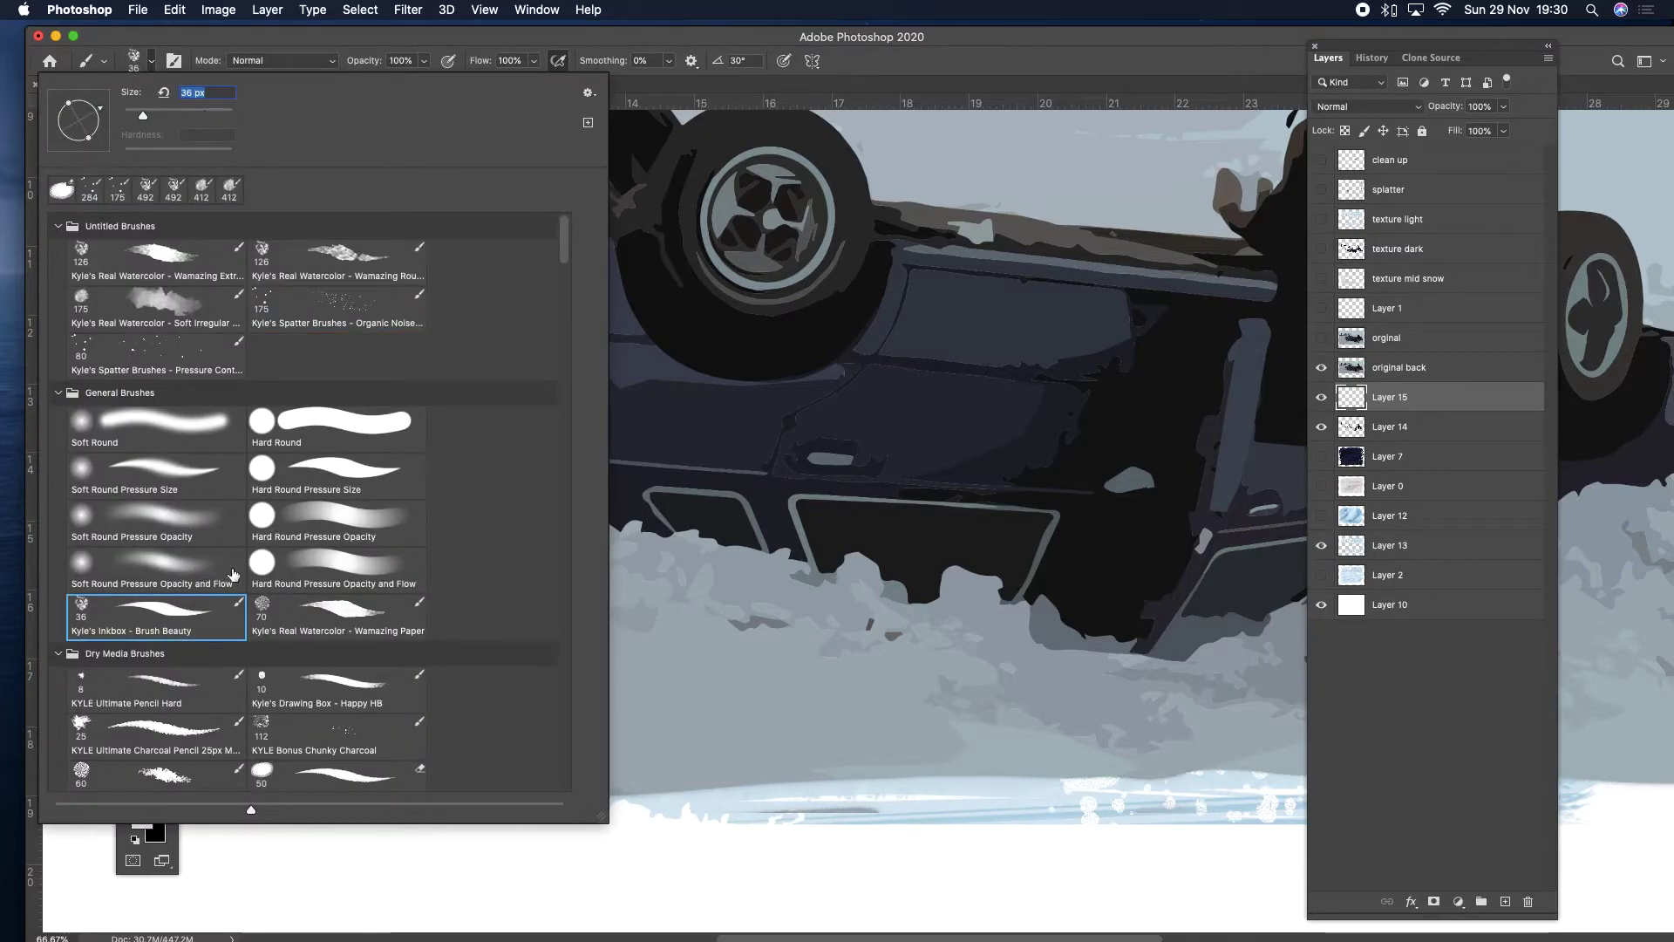
double_click(348, 603)
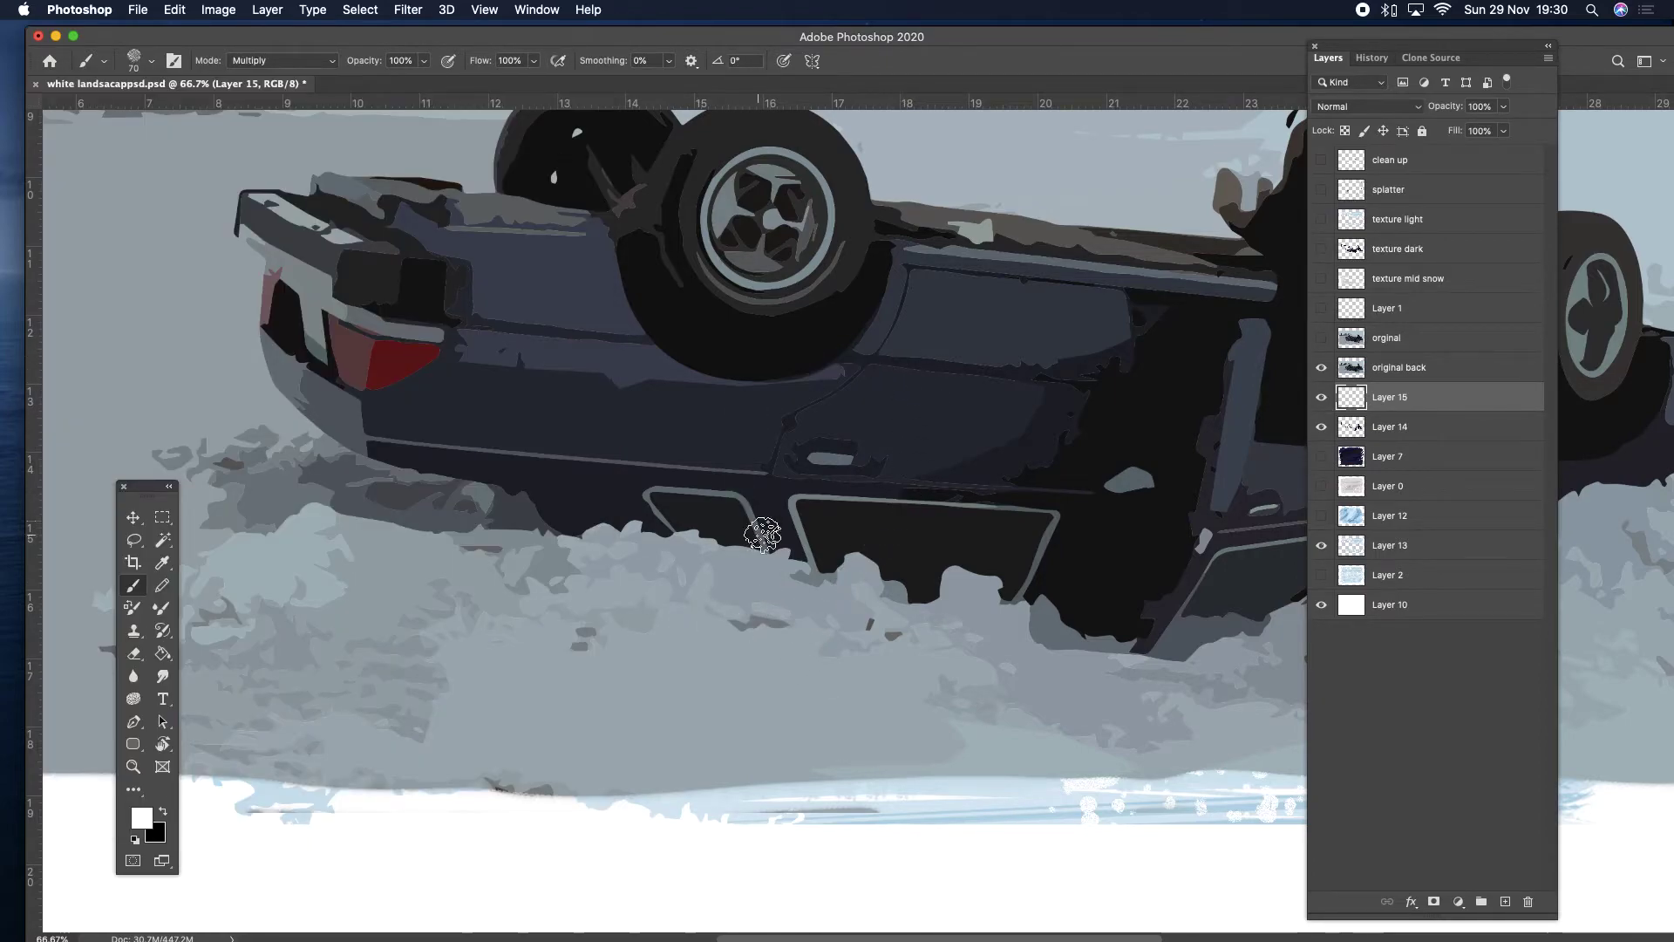
click(738, 623)
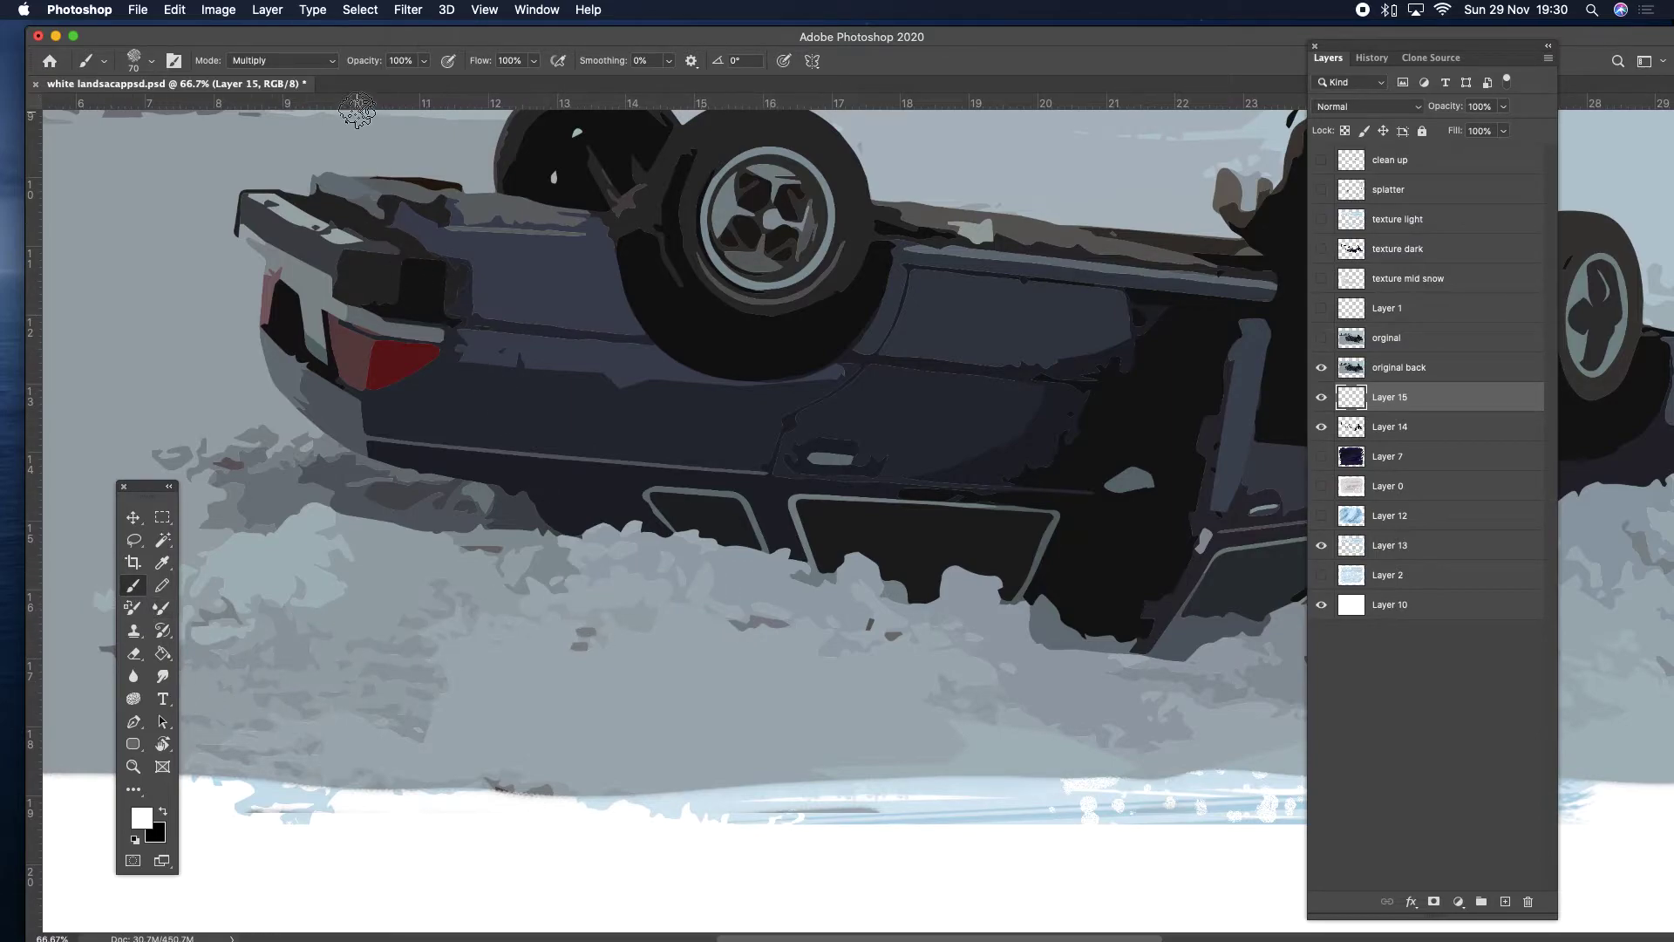
click(329, 61)
click(297, 16)
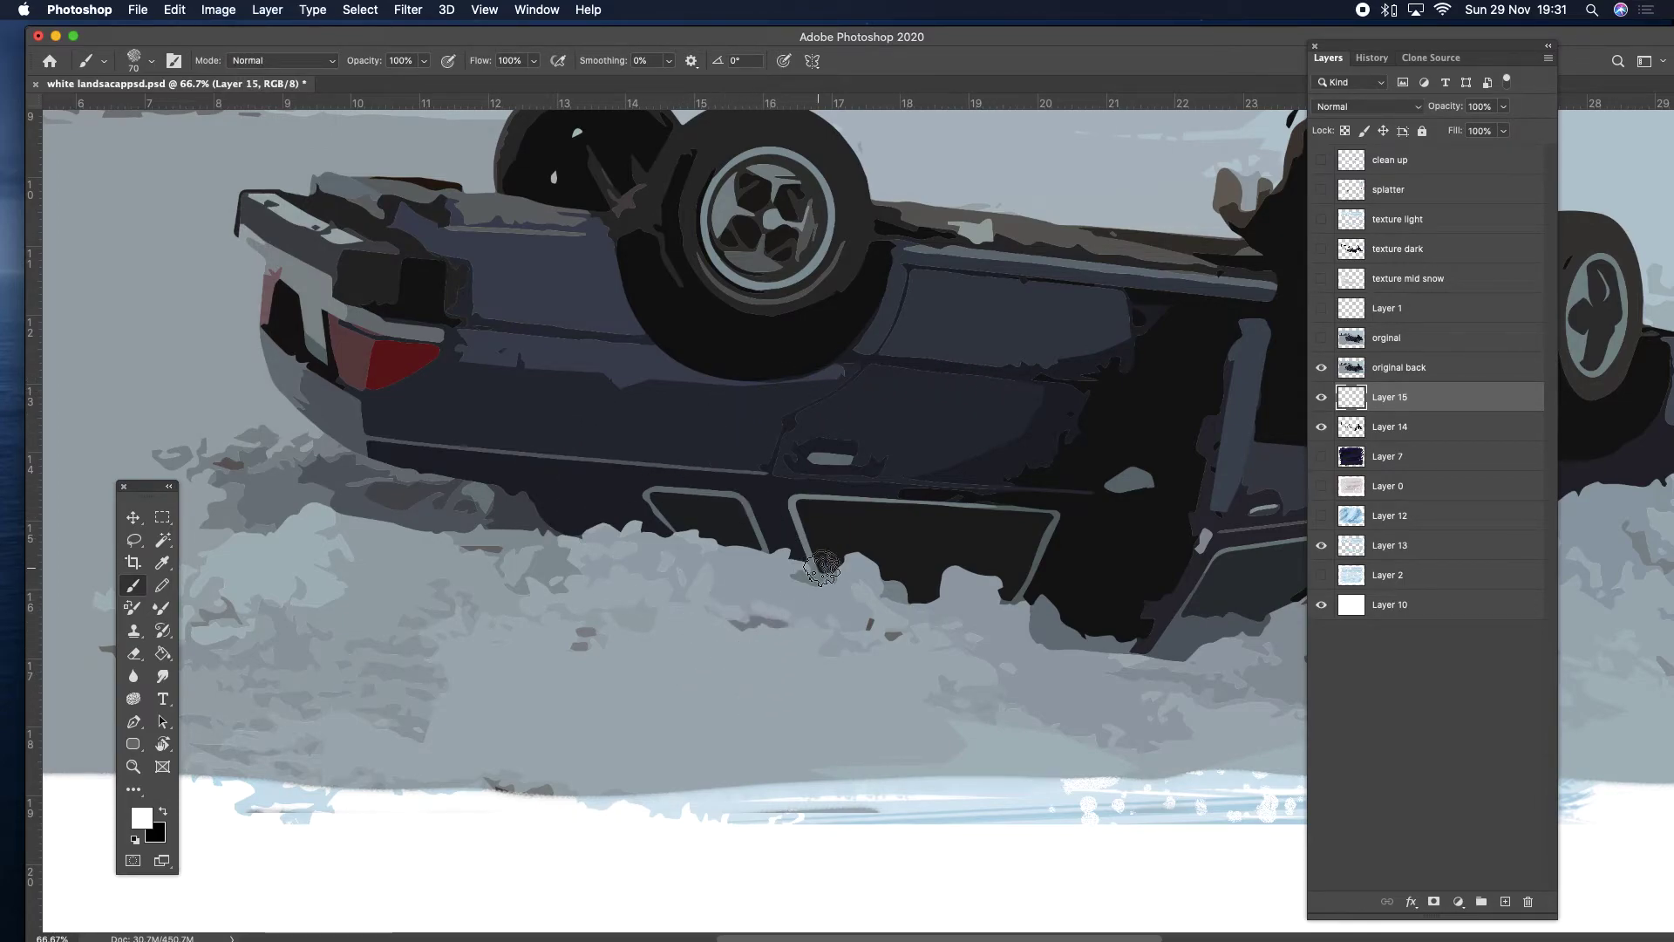
Move the new layer between the clean up and splatter layers, undoing the trial white paint strokes.
drag(1391, 253, 1391, 177)
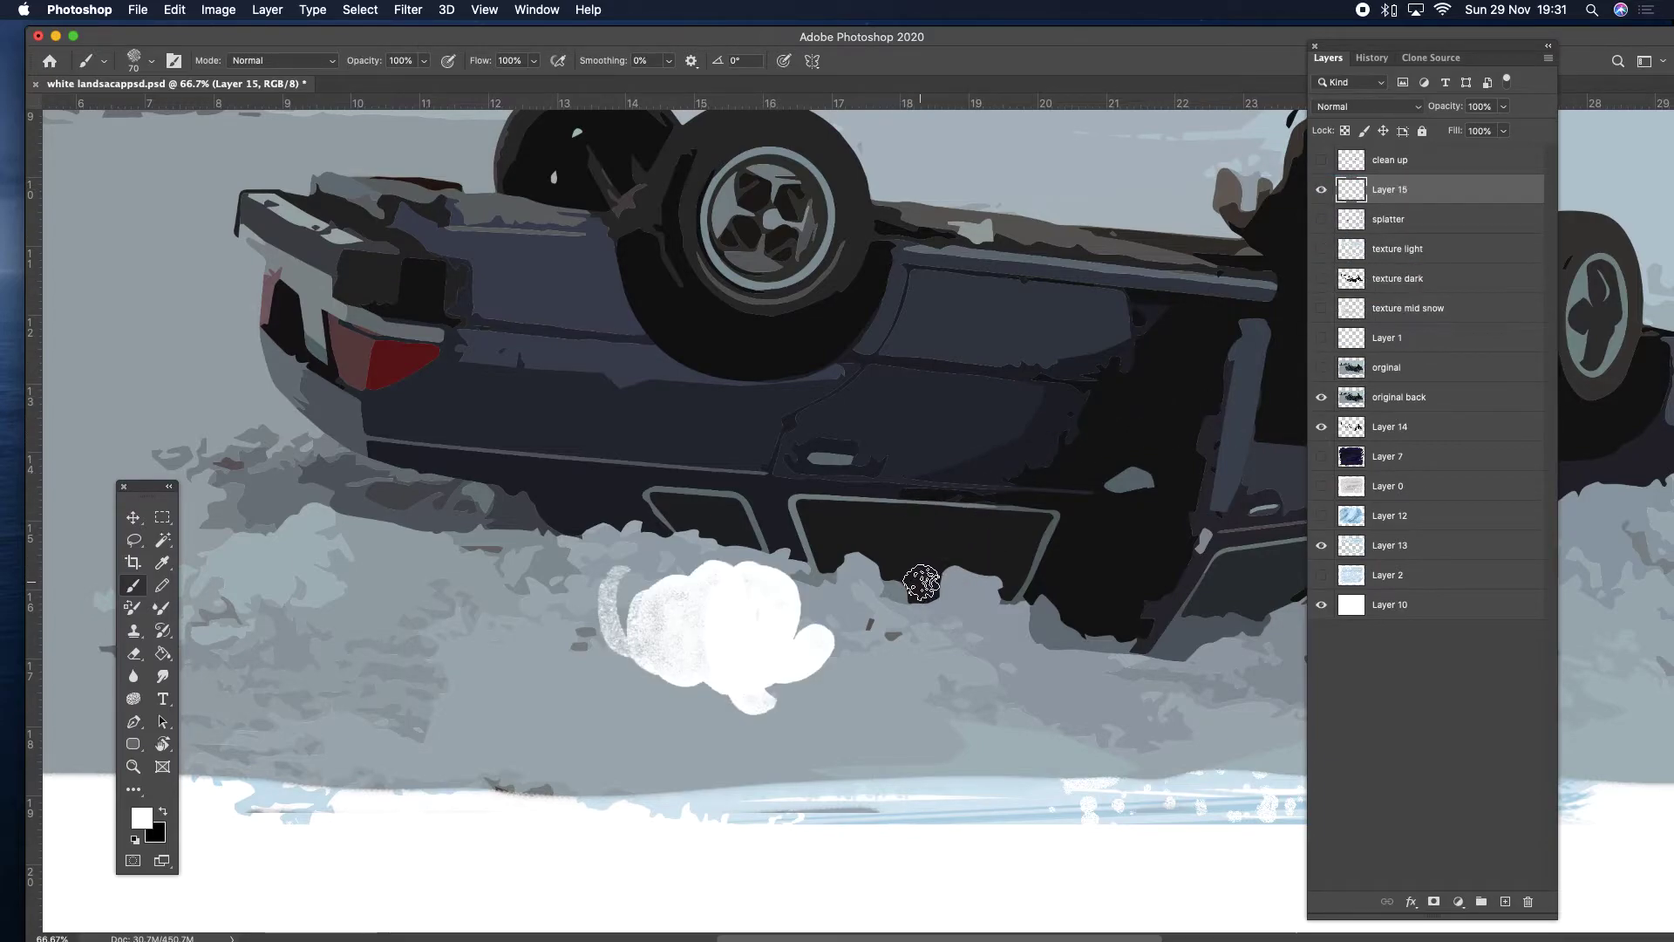
key(super+z)
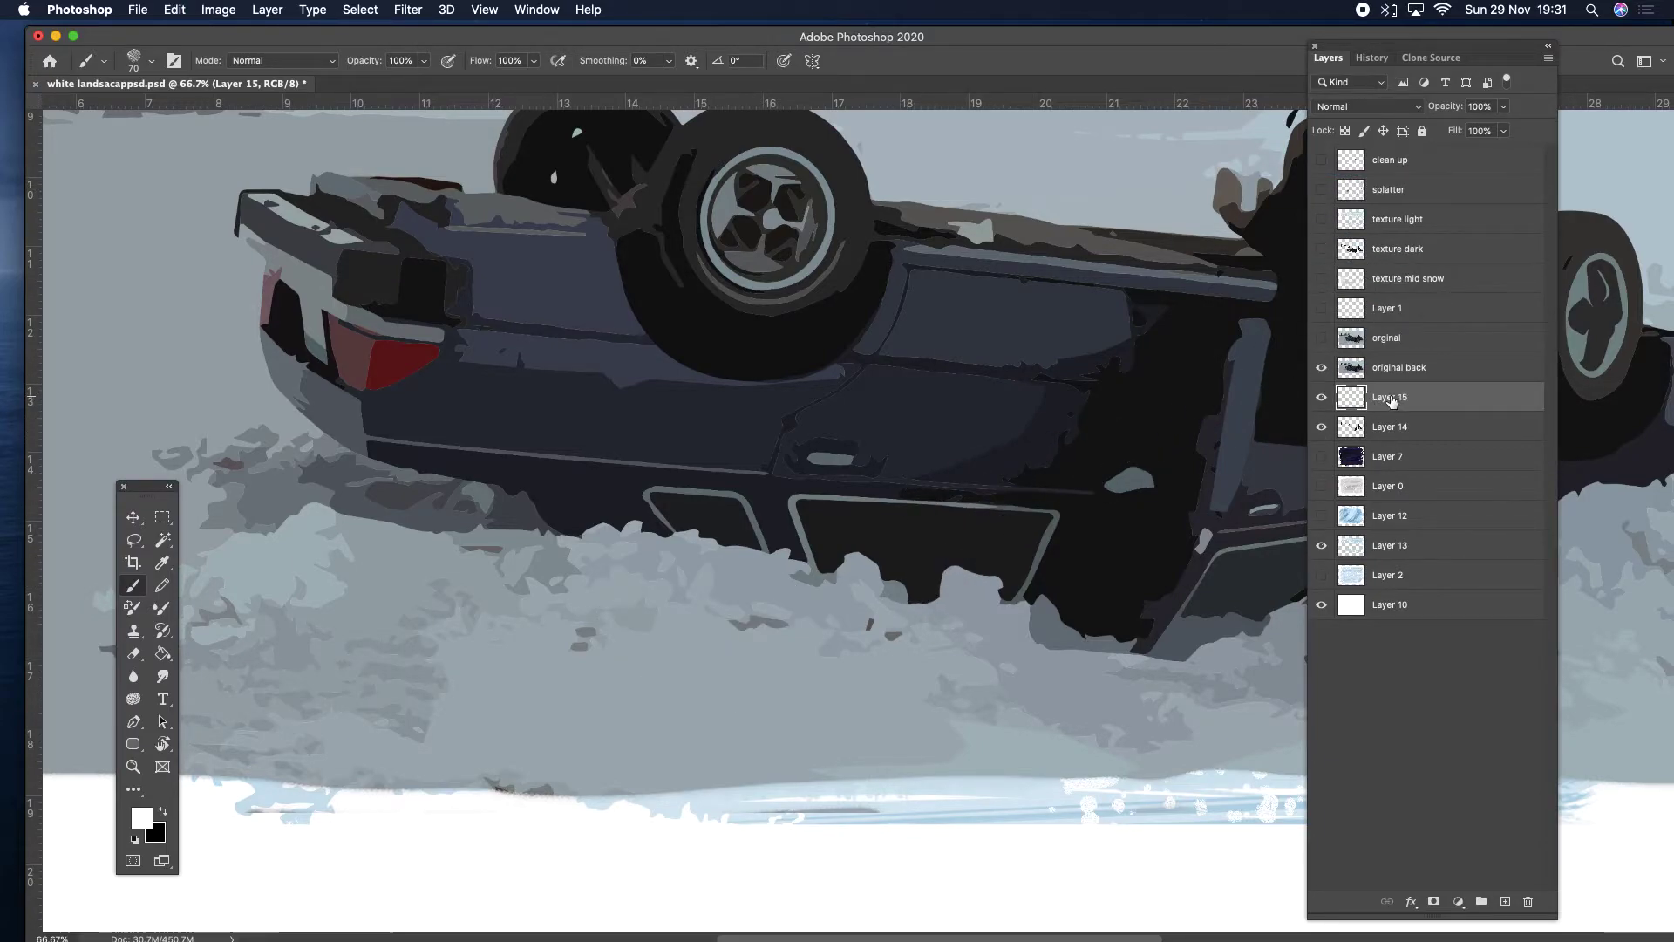
drag(1396, 398, 1391, 183)
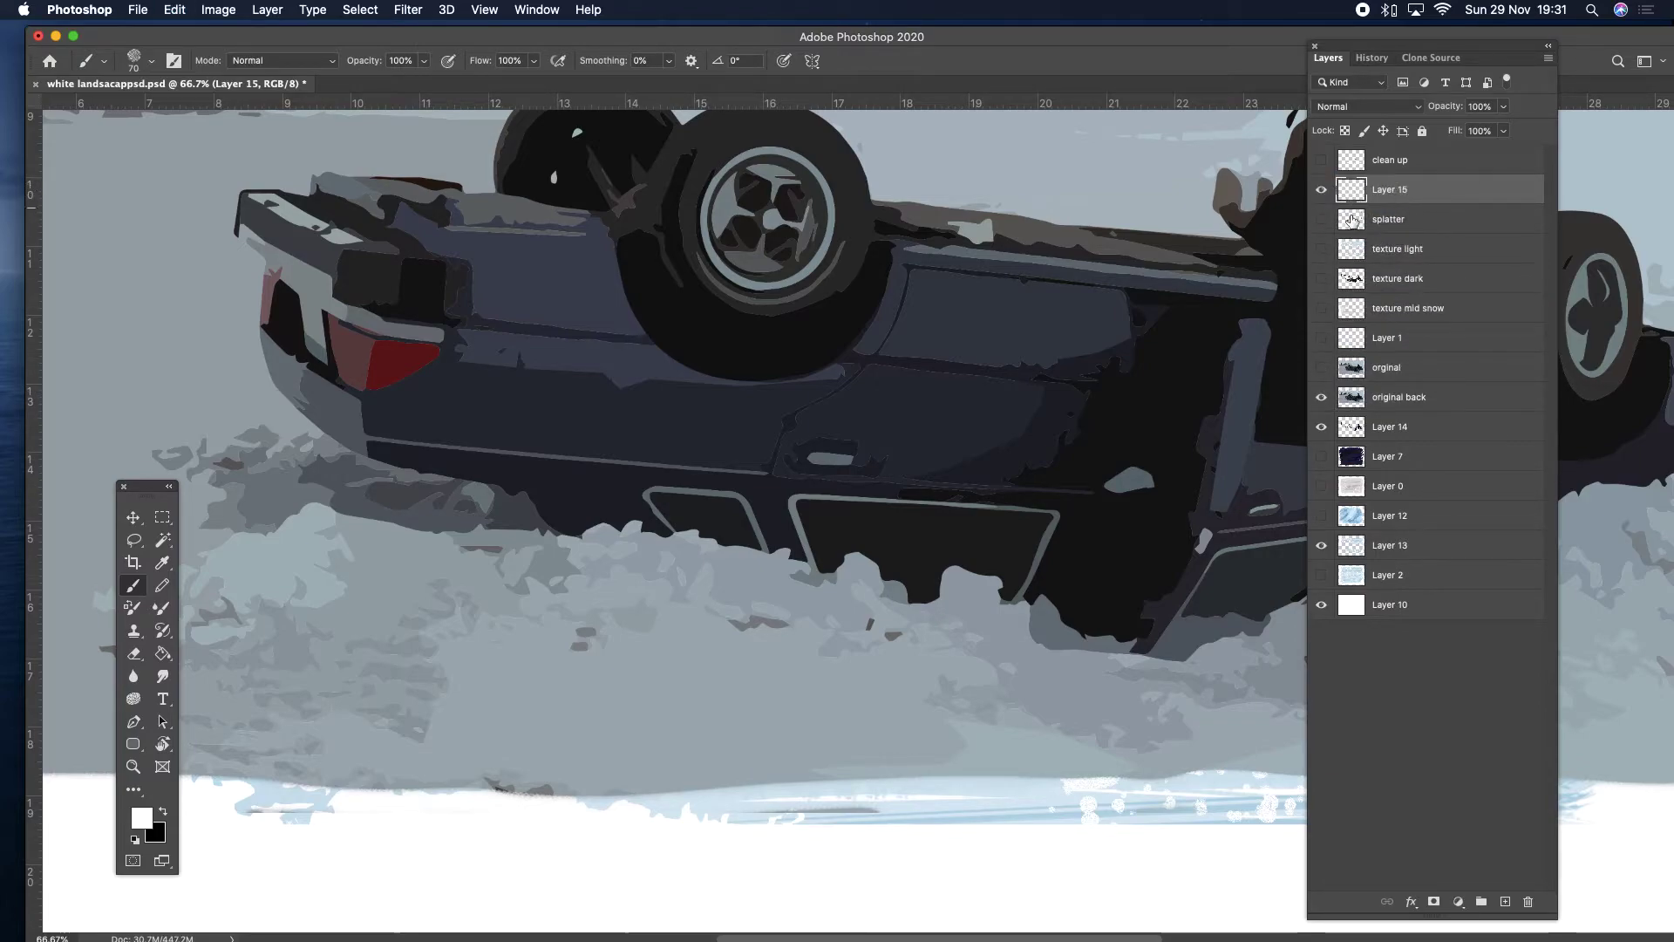
Set the brush size to 36 px and paint white strokes along the snow edge beneath the overturned car and its rear end.
click(151, 60)
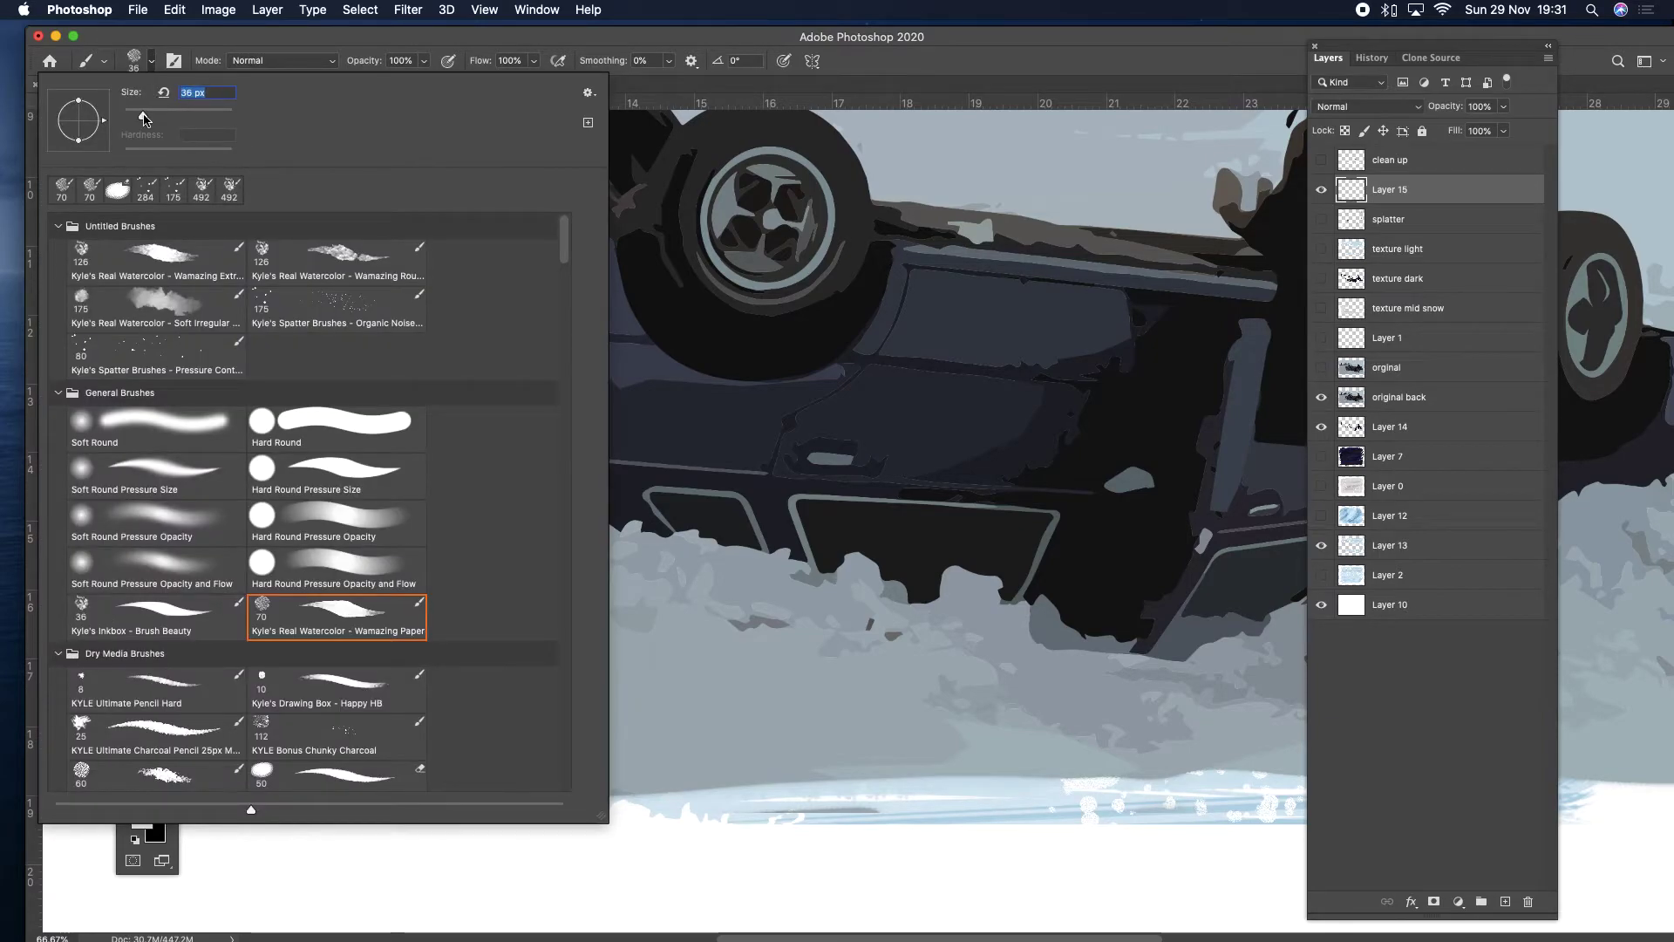
click(219, 35)
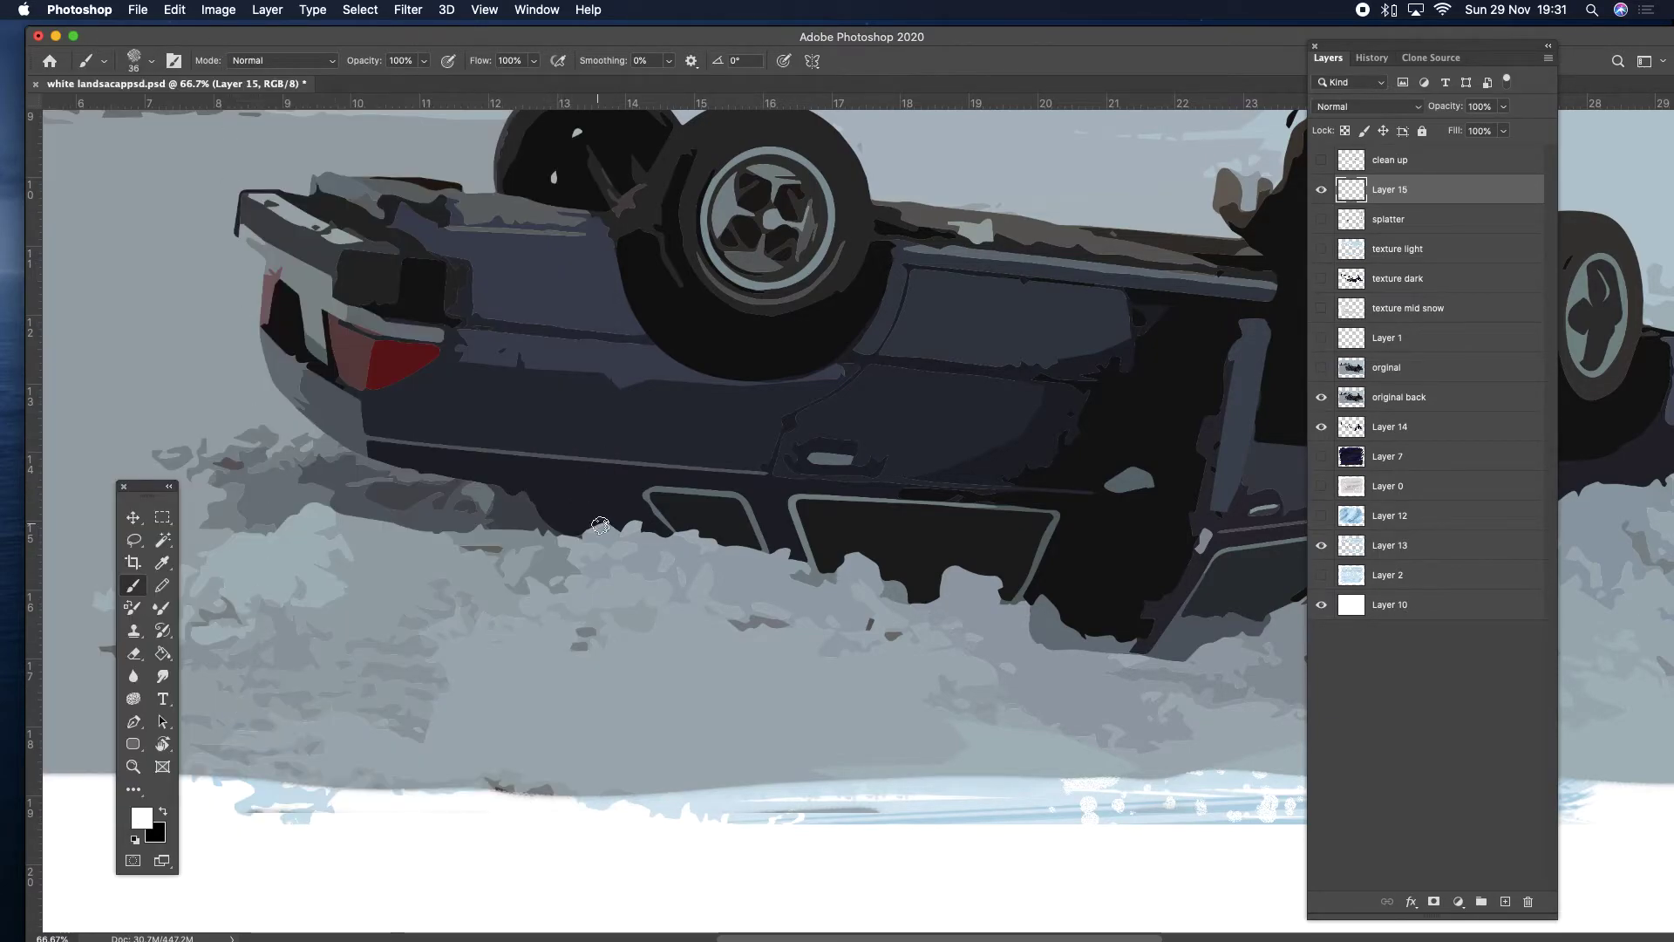
mouse_move(591, 539)
mouse_down()
mouse_move(785, 552)
mouse_move(818, 574)
mouse_move(873, 564)
mouse_move(923, 599)
mouse_move(957, 576)
mouse_move(1023, 589)
mouse_move(947, 584)
mouse_move(957, 571)
mouse_move(1155, 645)
mouse_up()
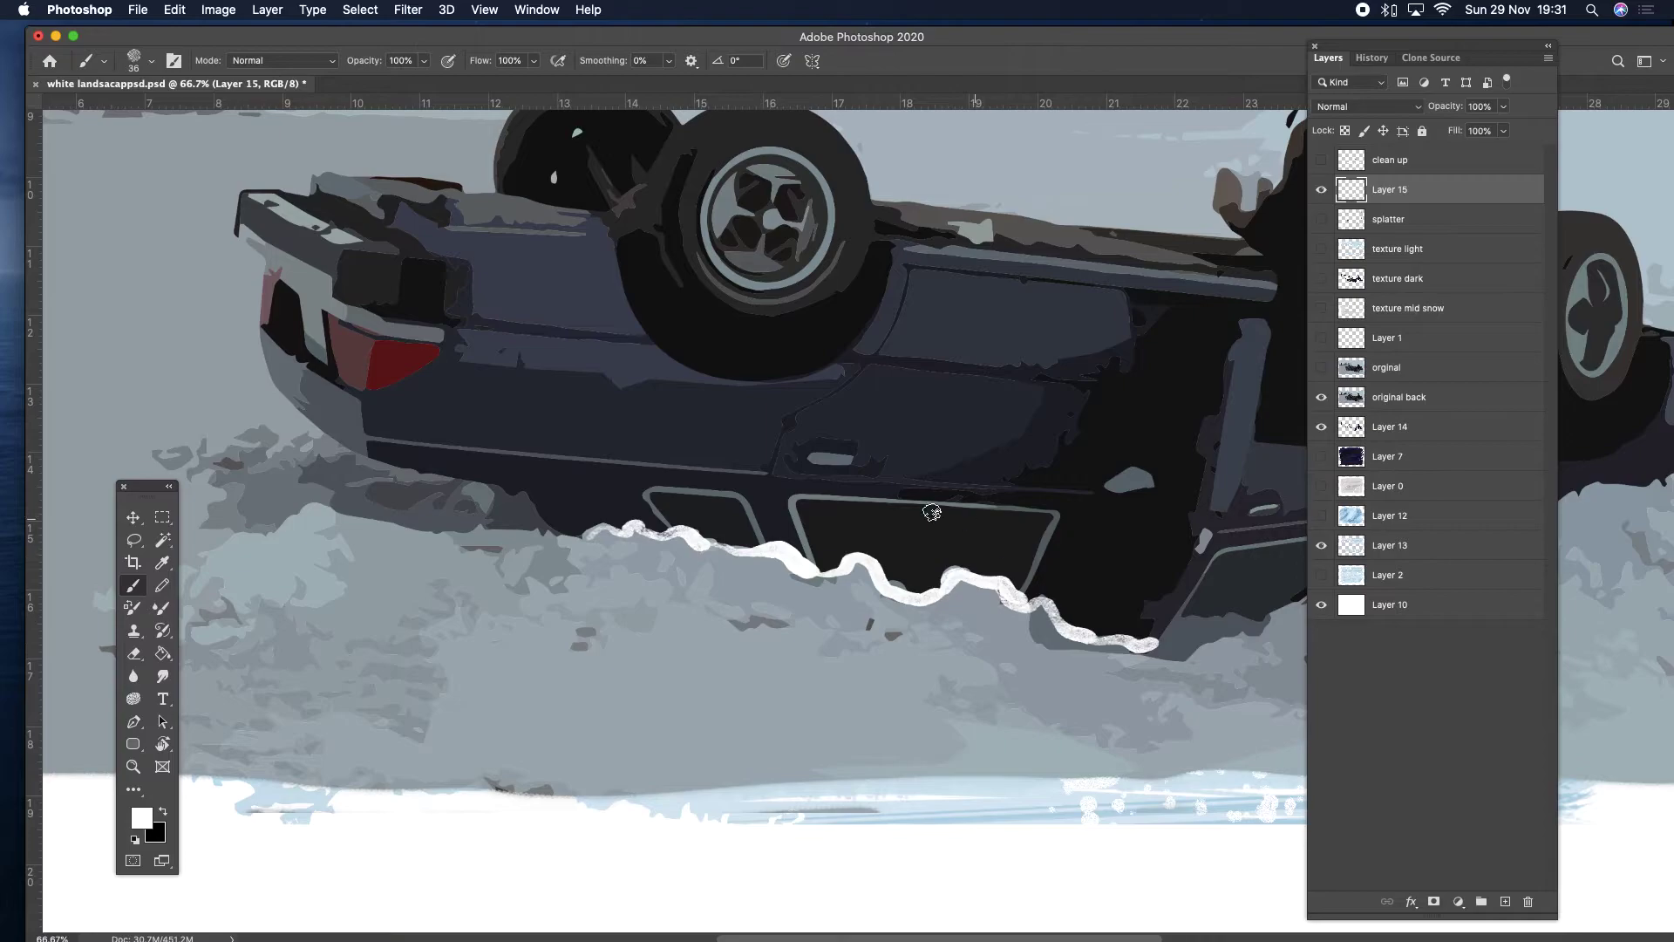
drag(591, 536, 521, 503)
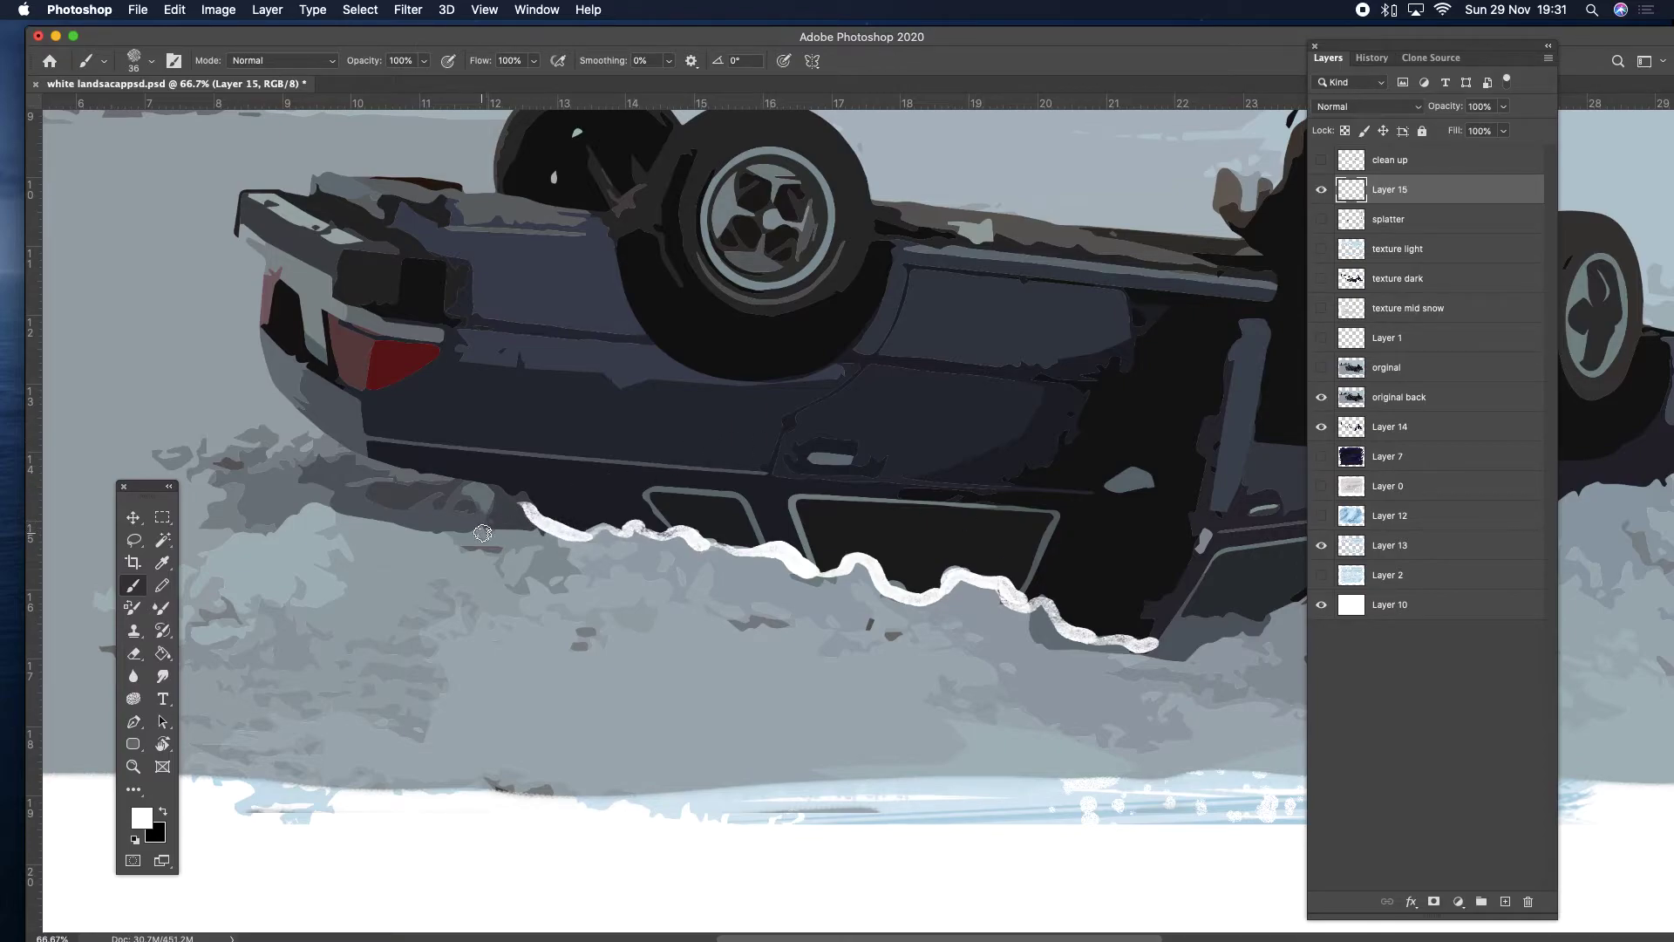
drag(332, 455, 208, 457)
drag(341, 468, 398, 474)
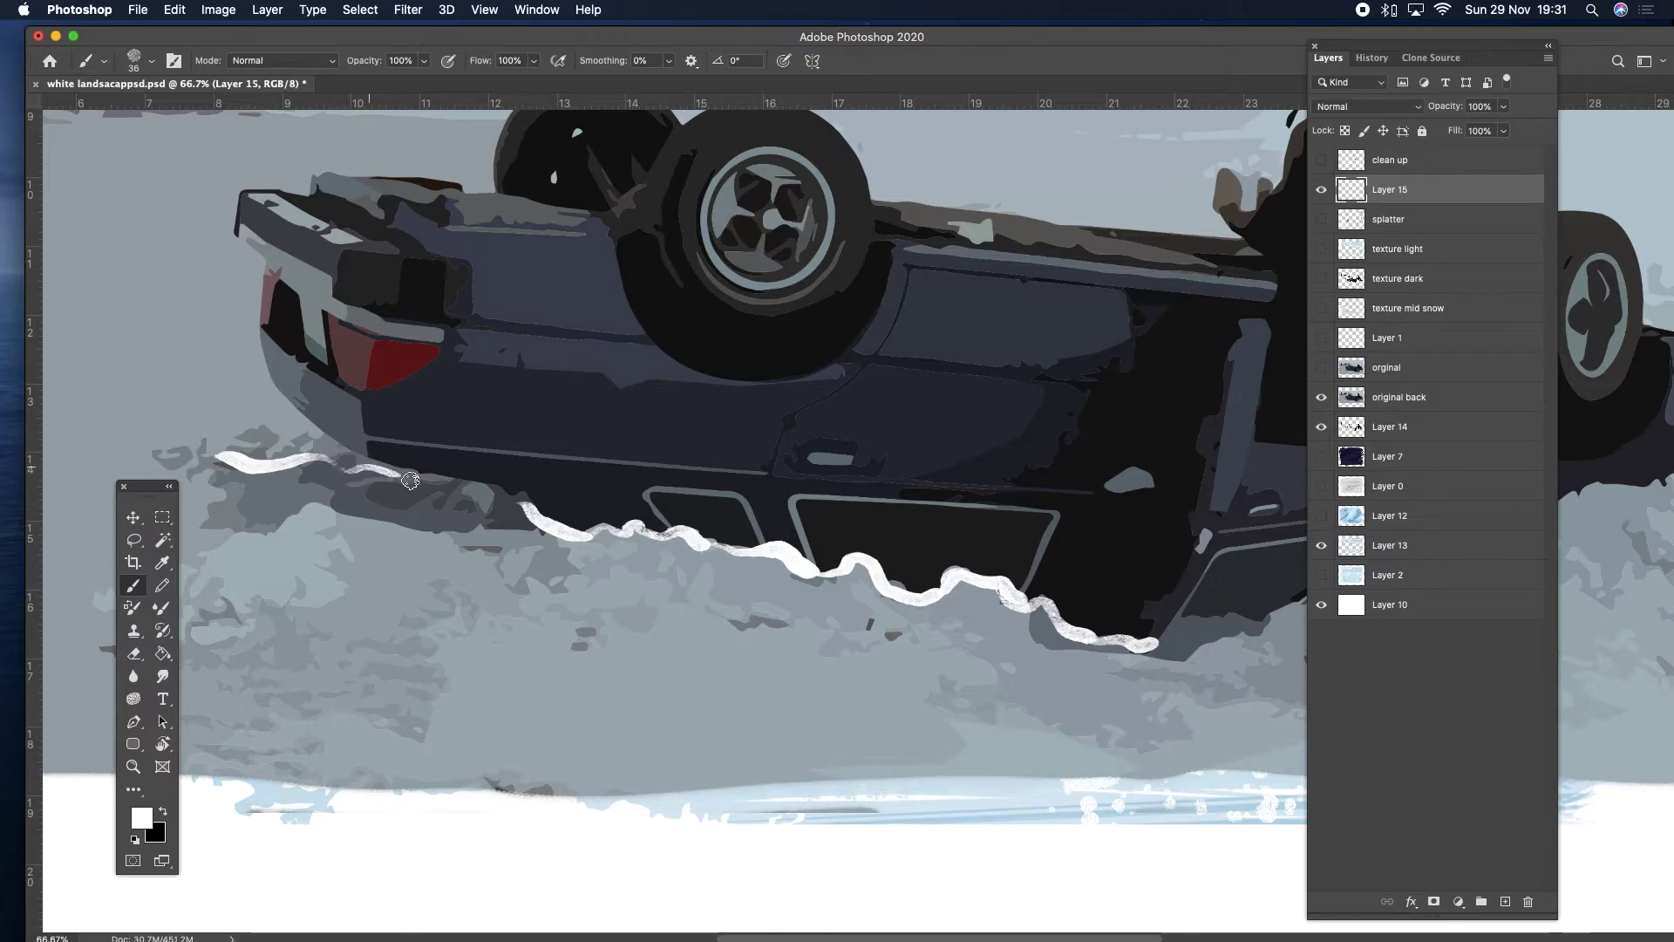
Sample the dark grey snow shadow beneath the car's rear and paint it just below the start of the long white stroke.
click(163, 567)
click(379, 515)
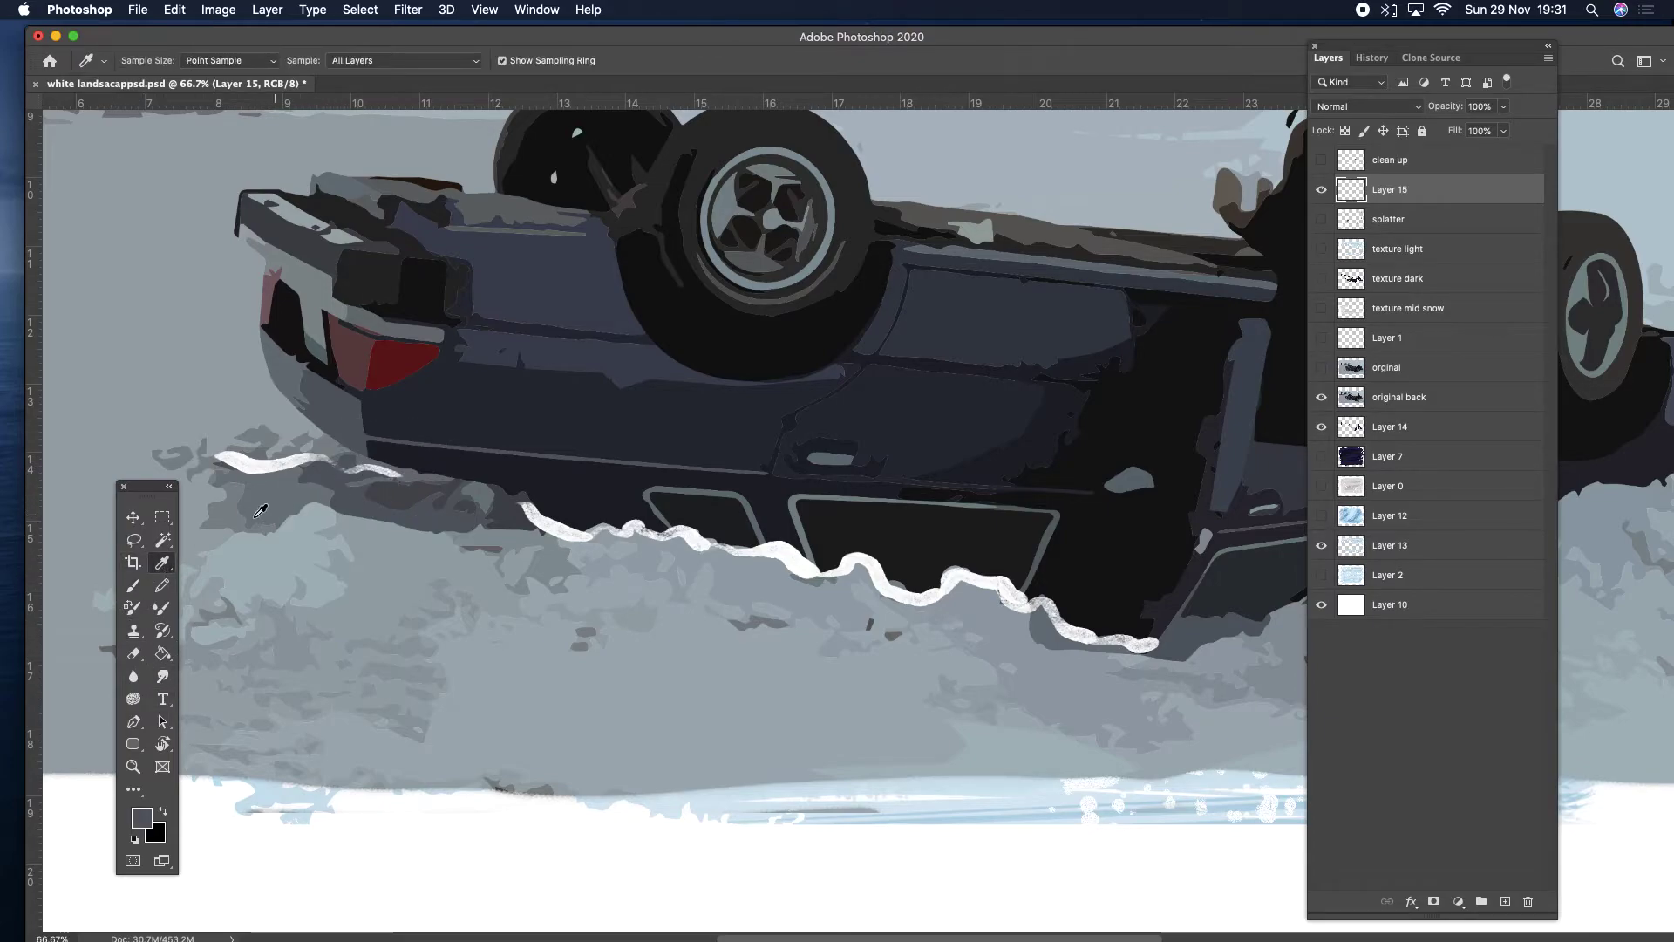
click(130, 588)
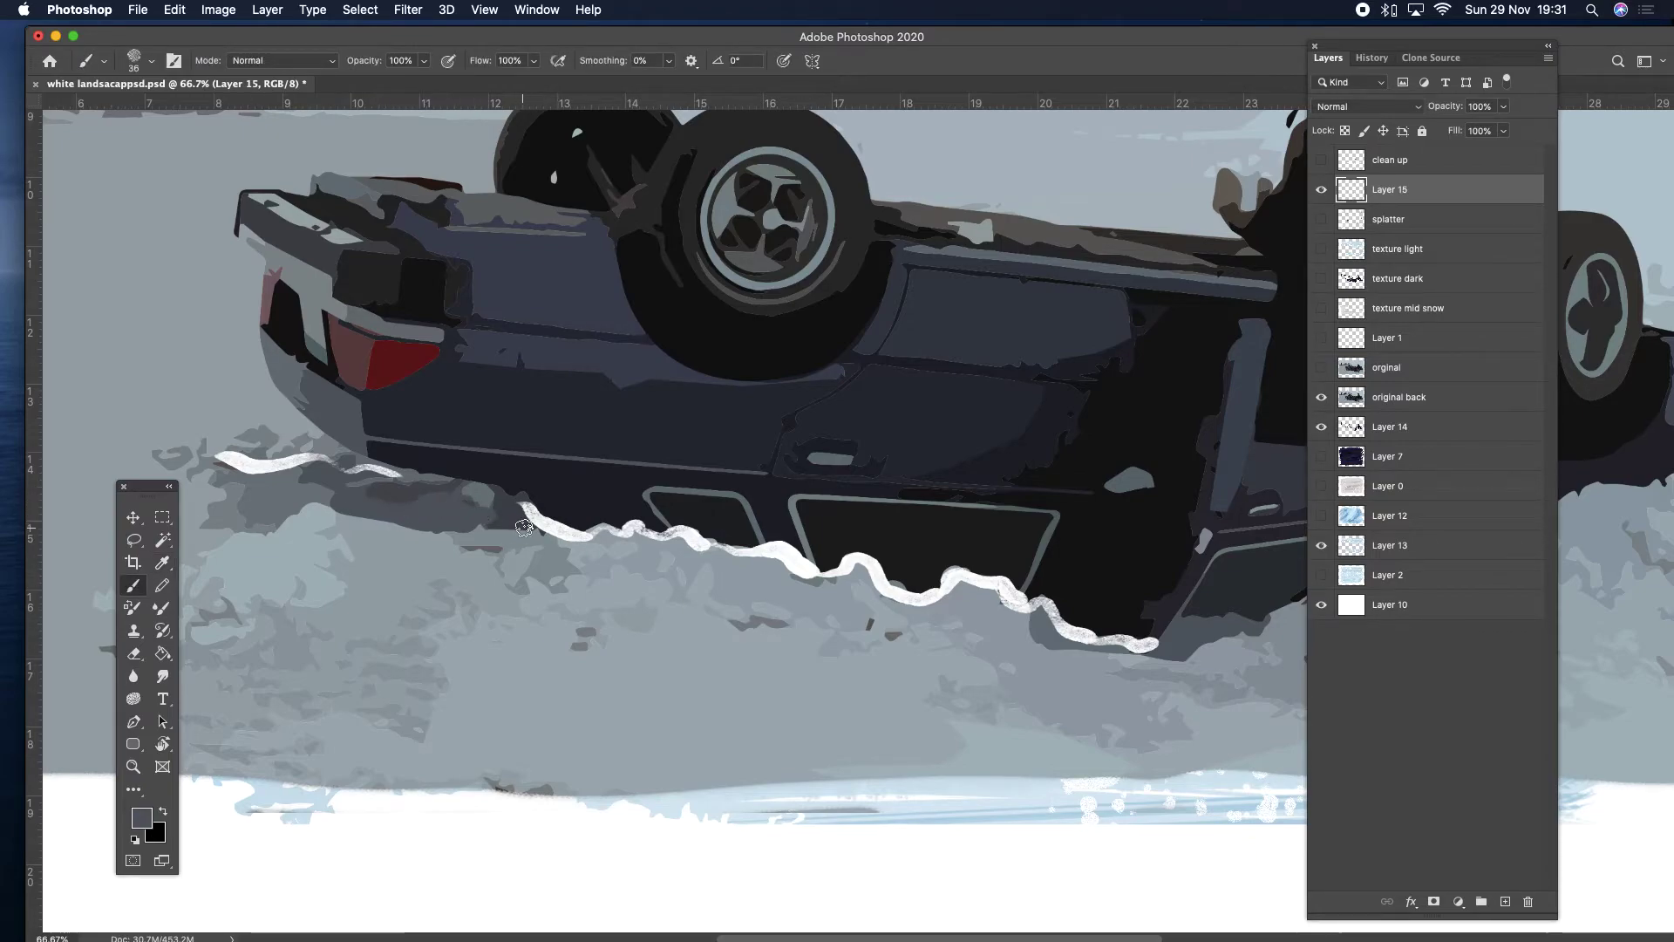
drag(471, 532, 595, 548)
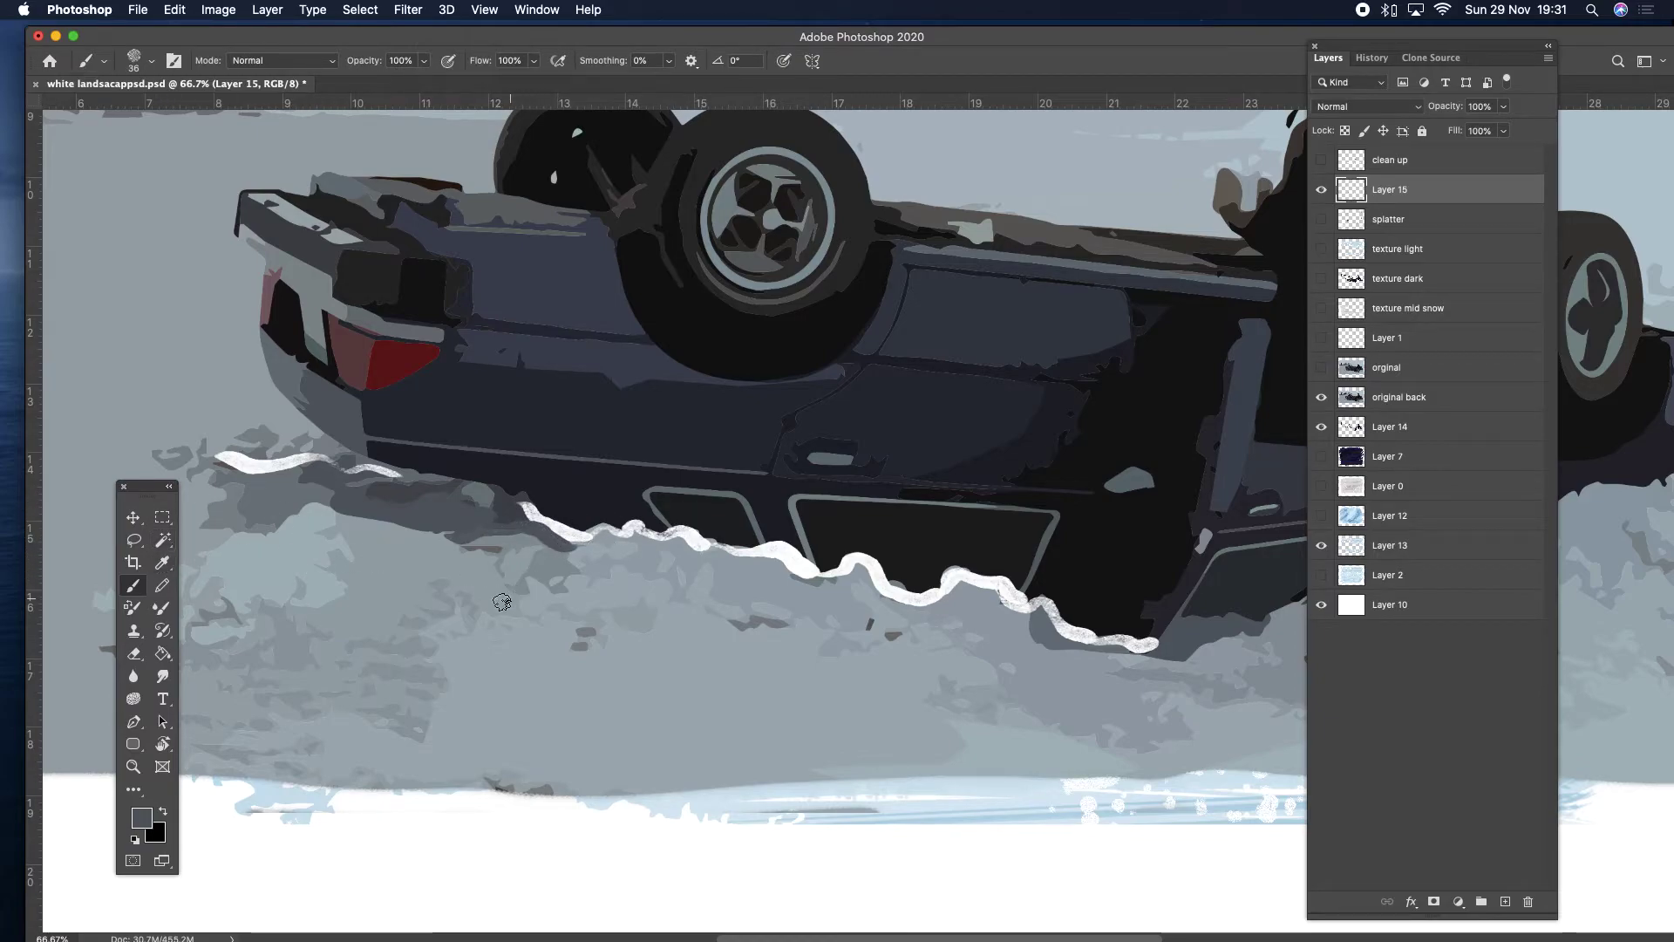
Sample the light blue-grey snow colour and paint a smoother snow edge beneath the overturned car's front end.
click(163, 561)
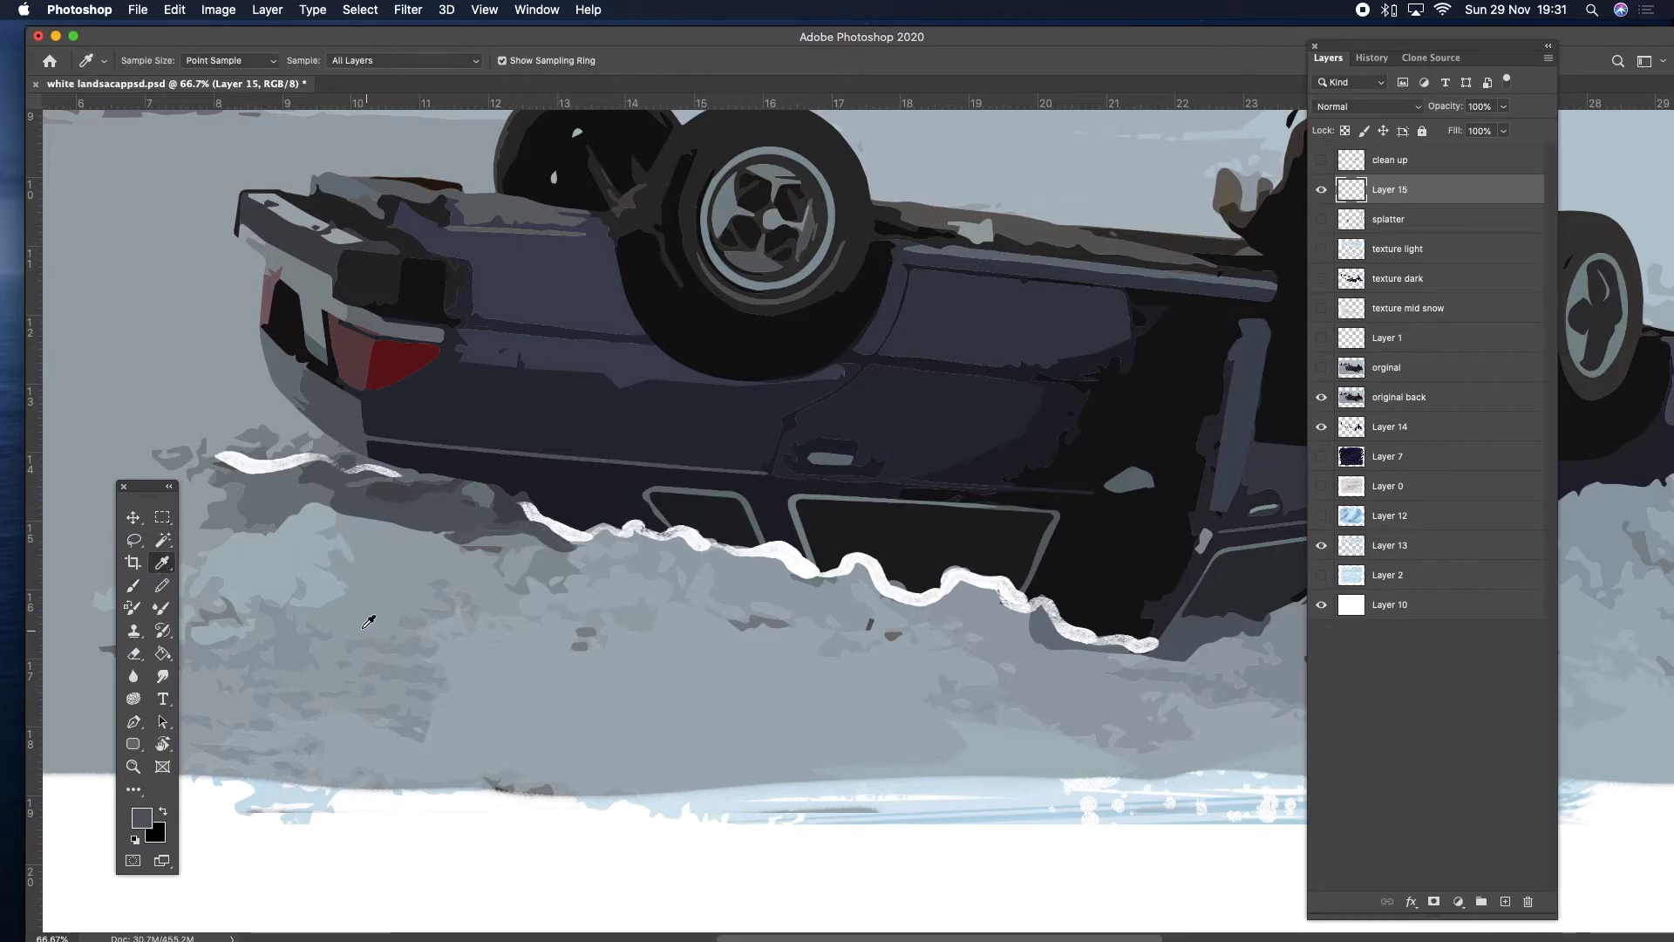
click(349, 517)
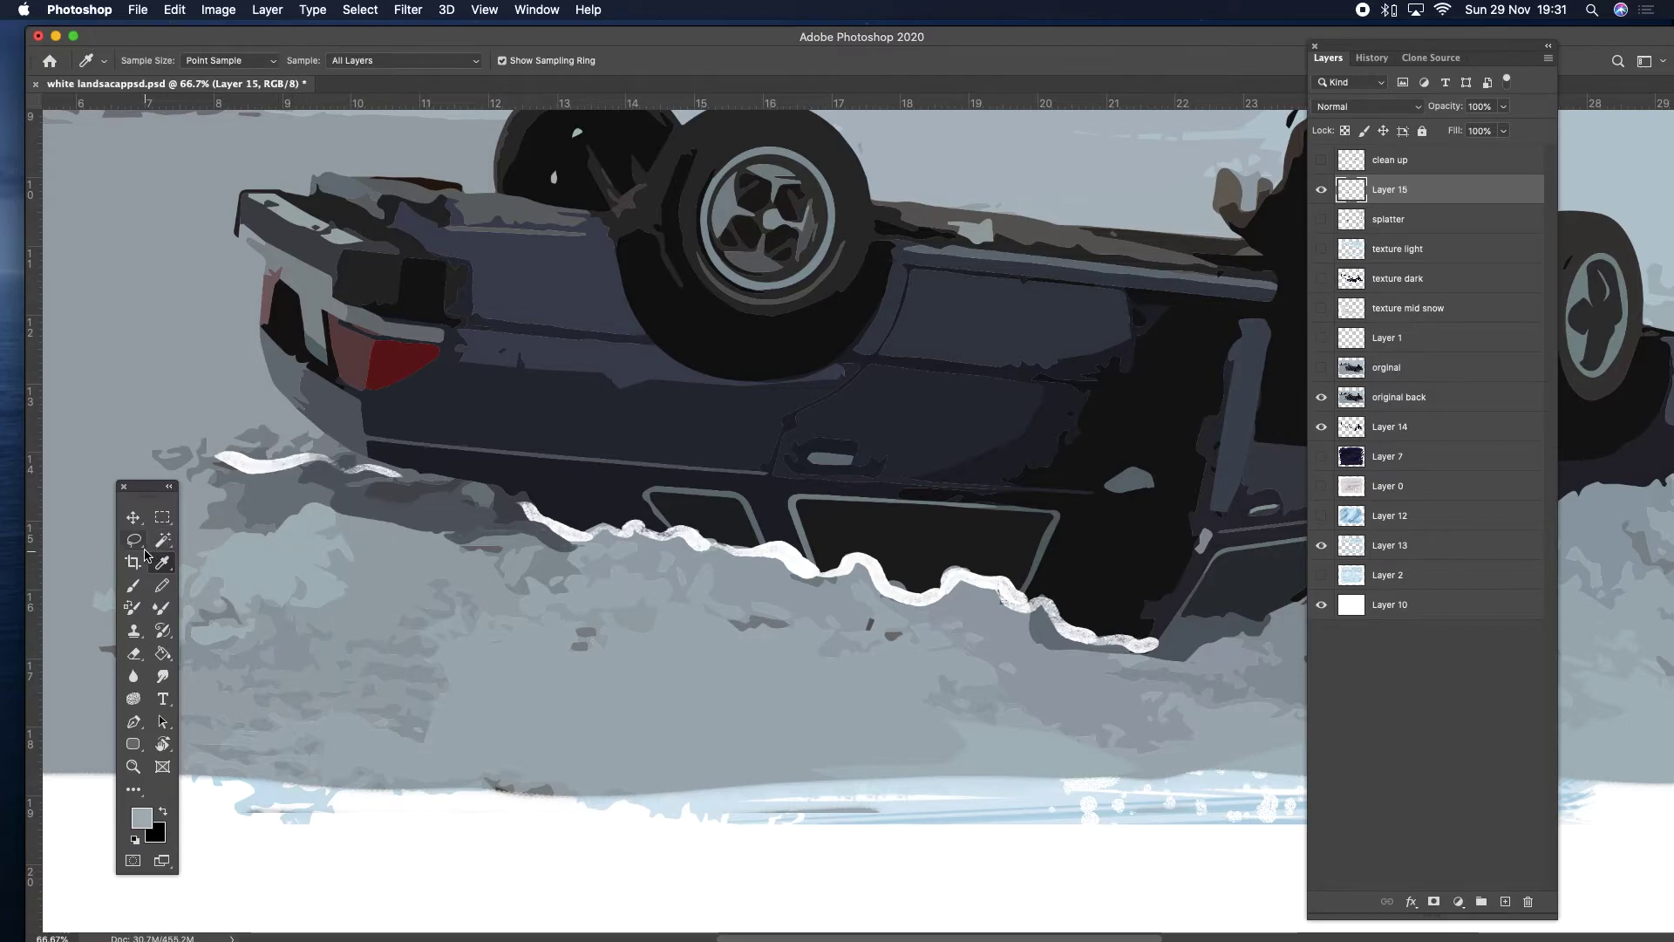
click(132, 585)
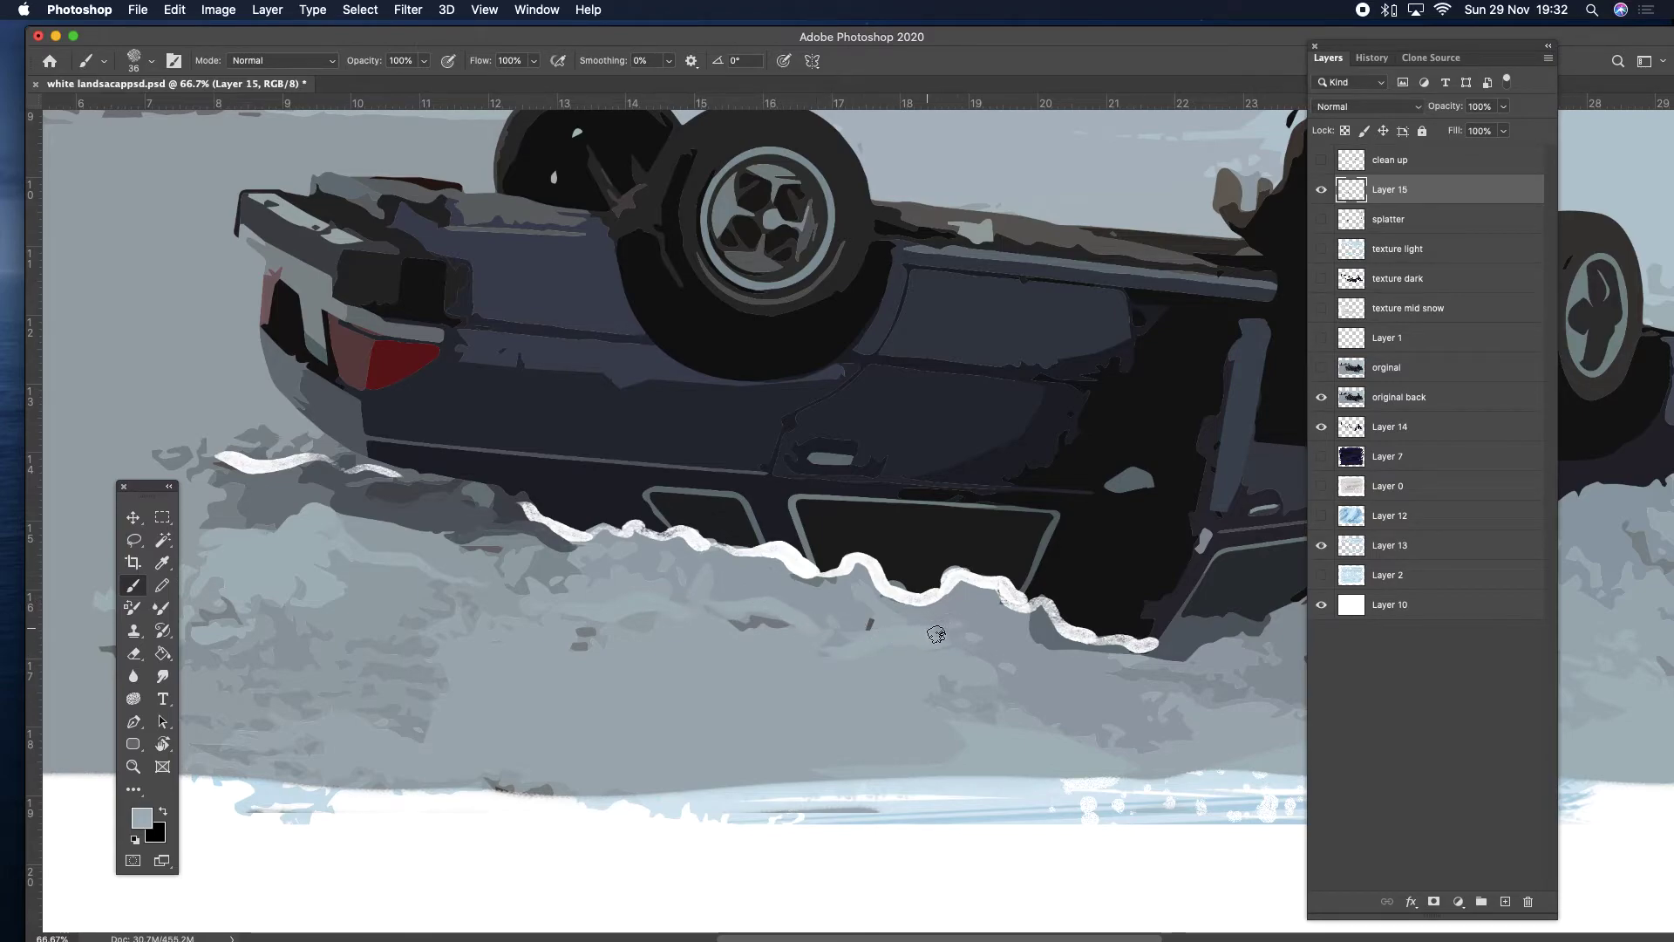
scroll(951, 623, right, 5)
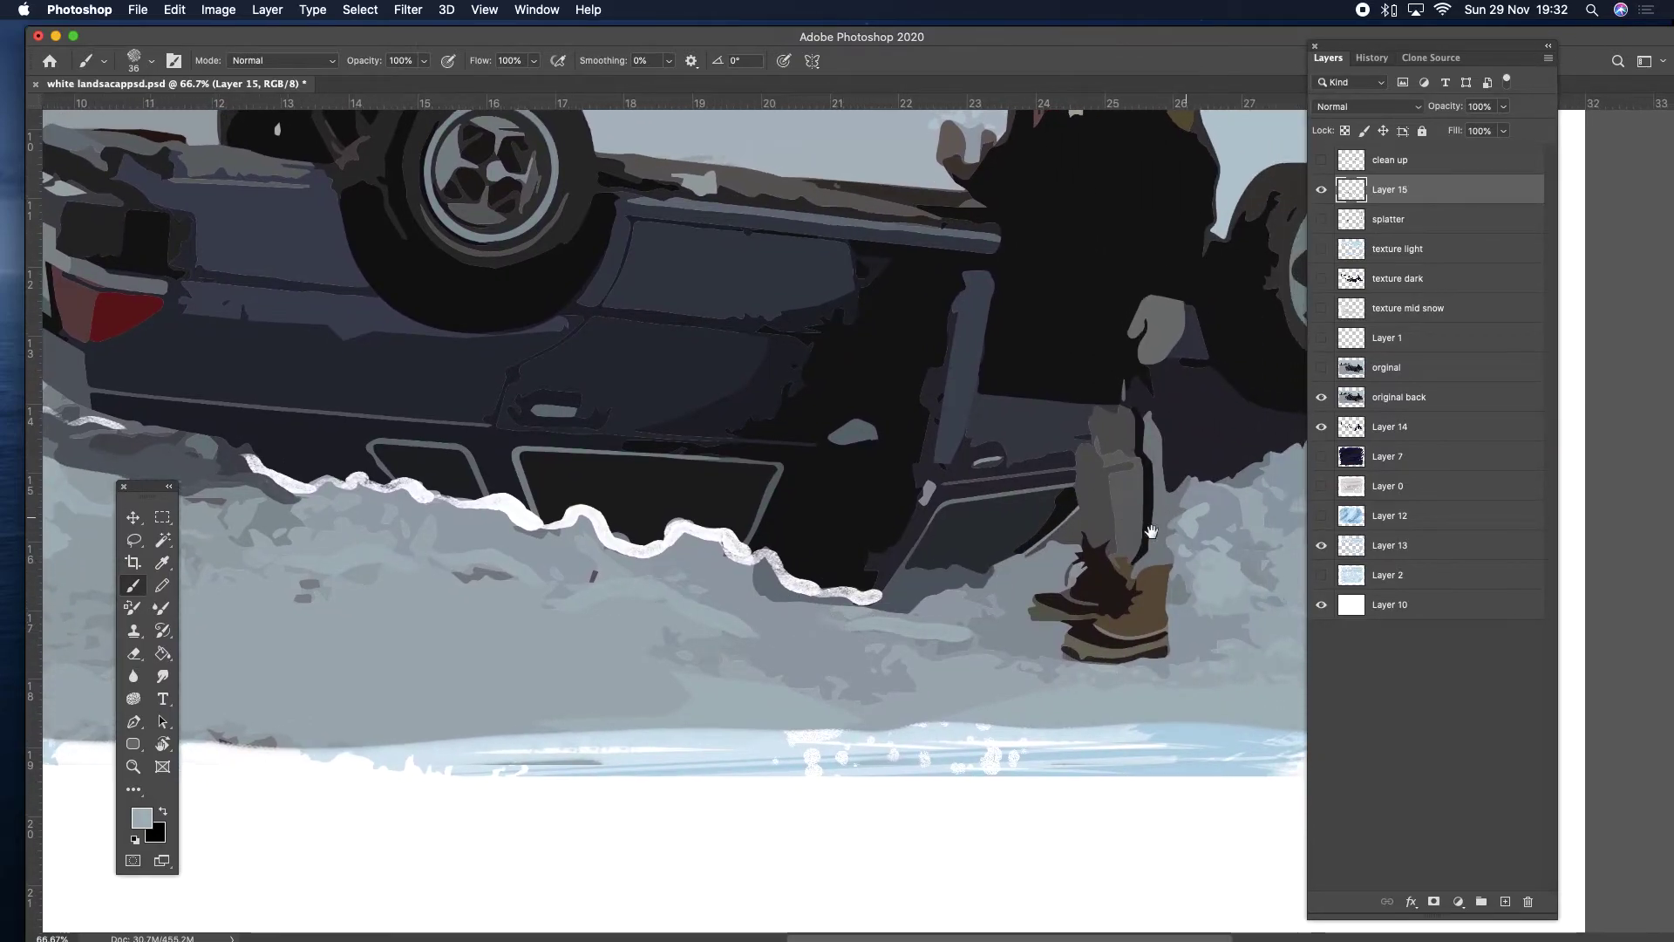
scroll(890, 580, right, 5)
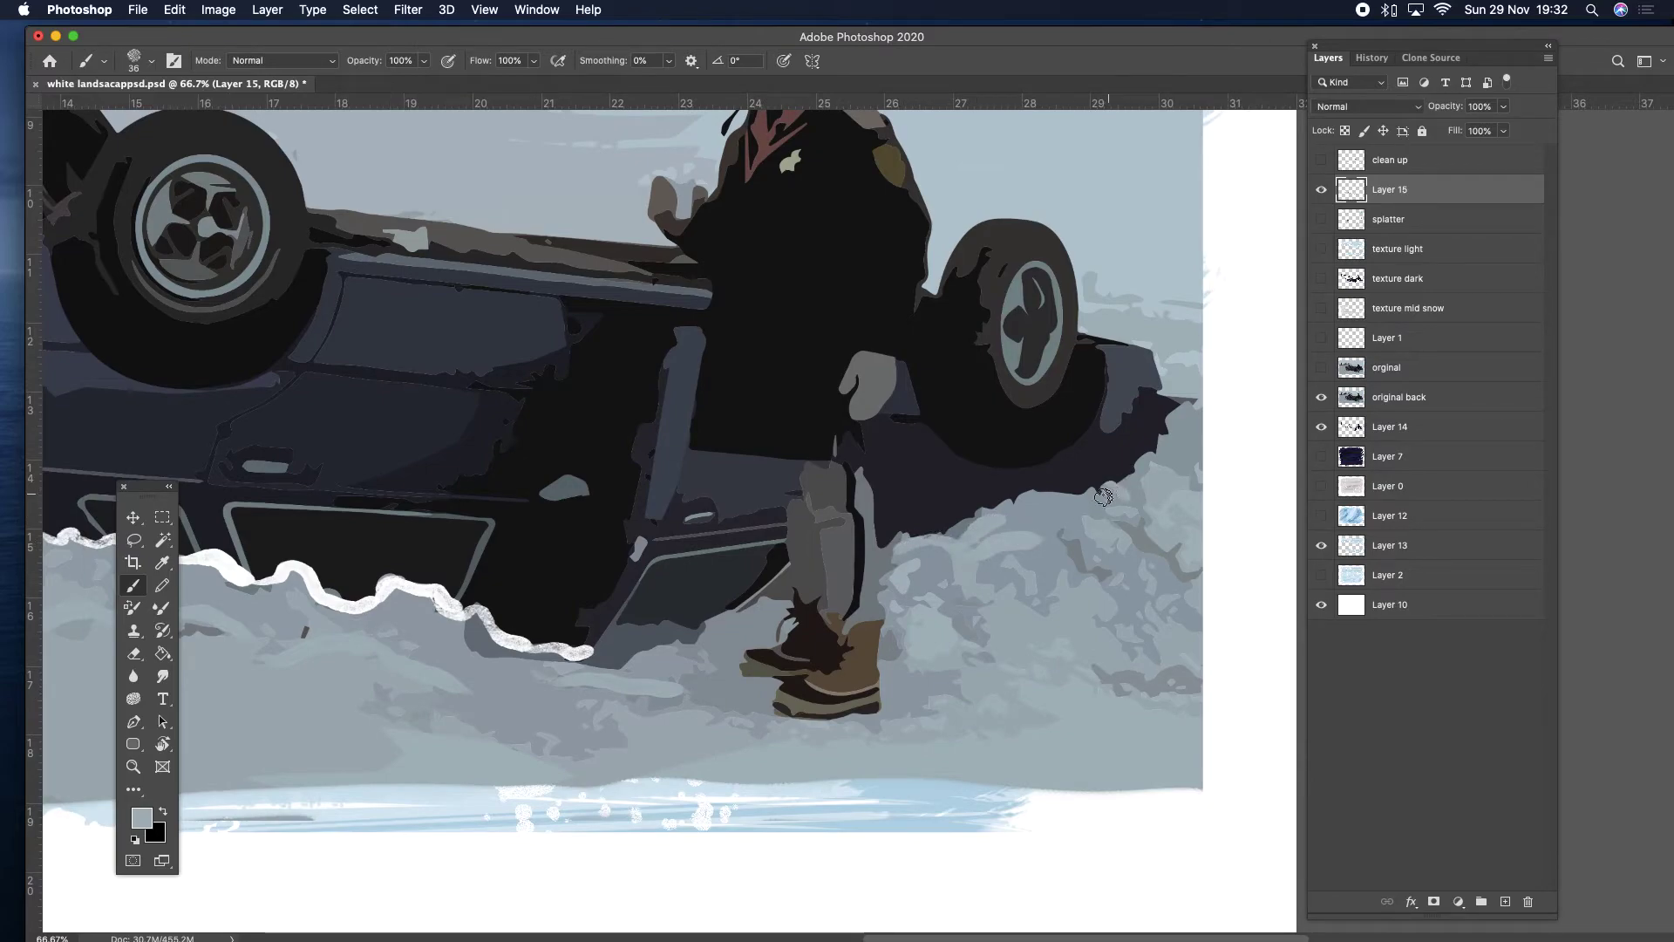
mouse_move(1152, 458)
mouse_down()
mouse_move(1186, 415)
mouse_move(1097, 487)
mouse_move(899, 541)
mouse_move(1043, 486)
mouse_up()
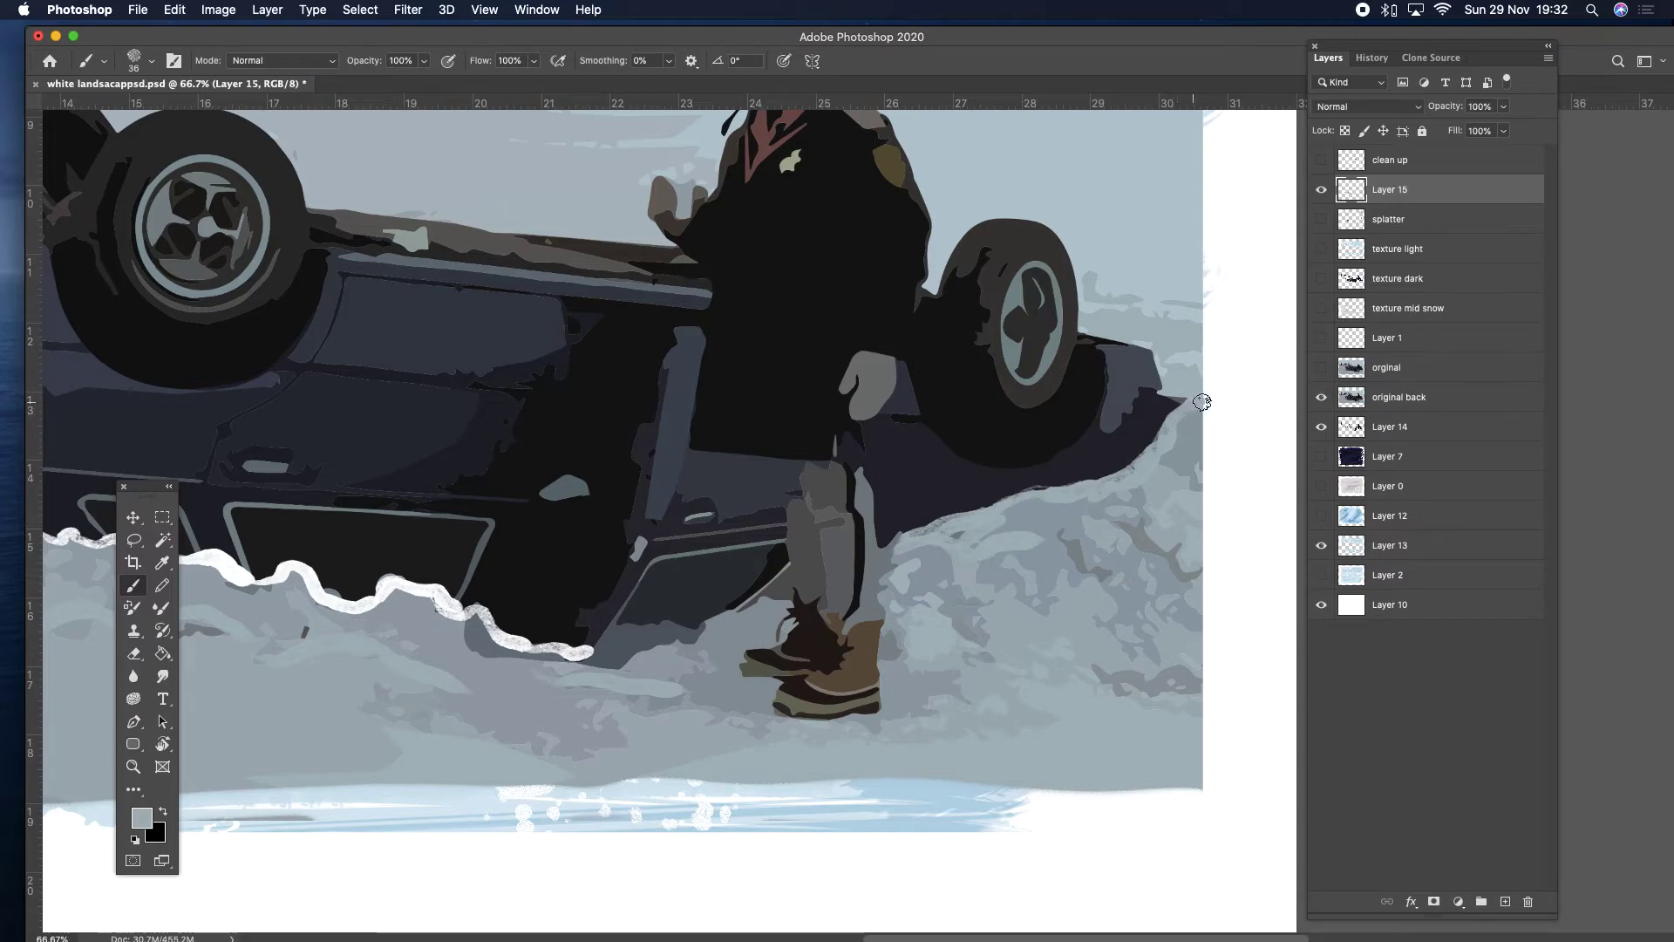
Sample the grey of the horizon line and paint strokes extending it beyond the distant car toward the standing officer.
scroll(889, 375, up, 5)
scroll(890, 375, left, 6)
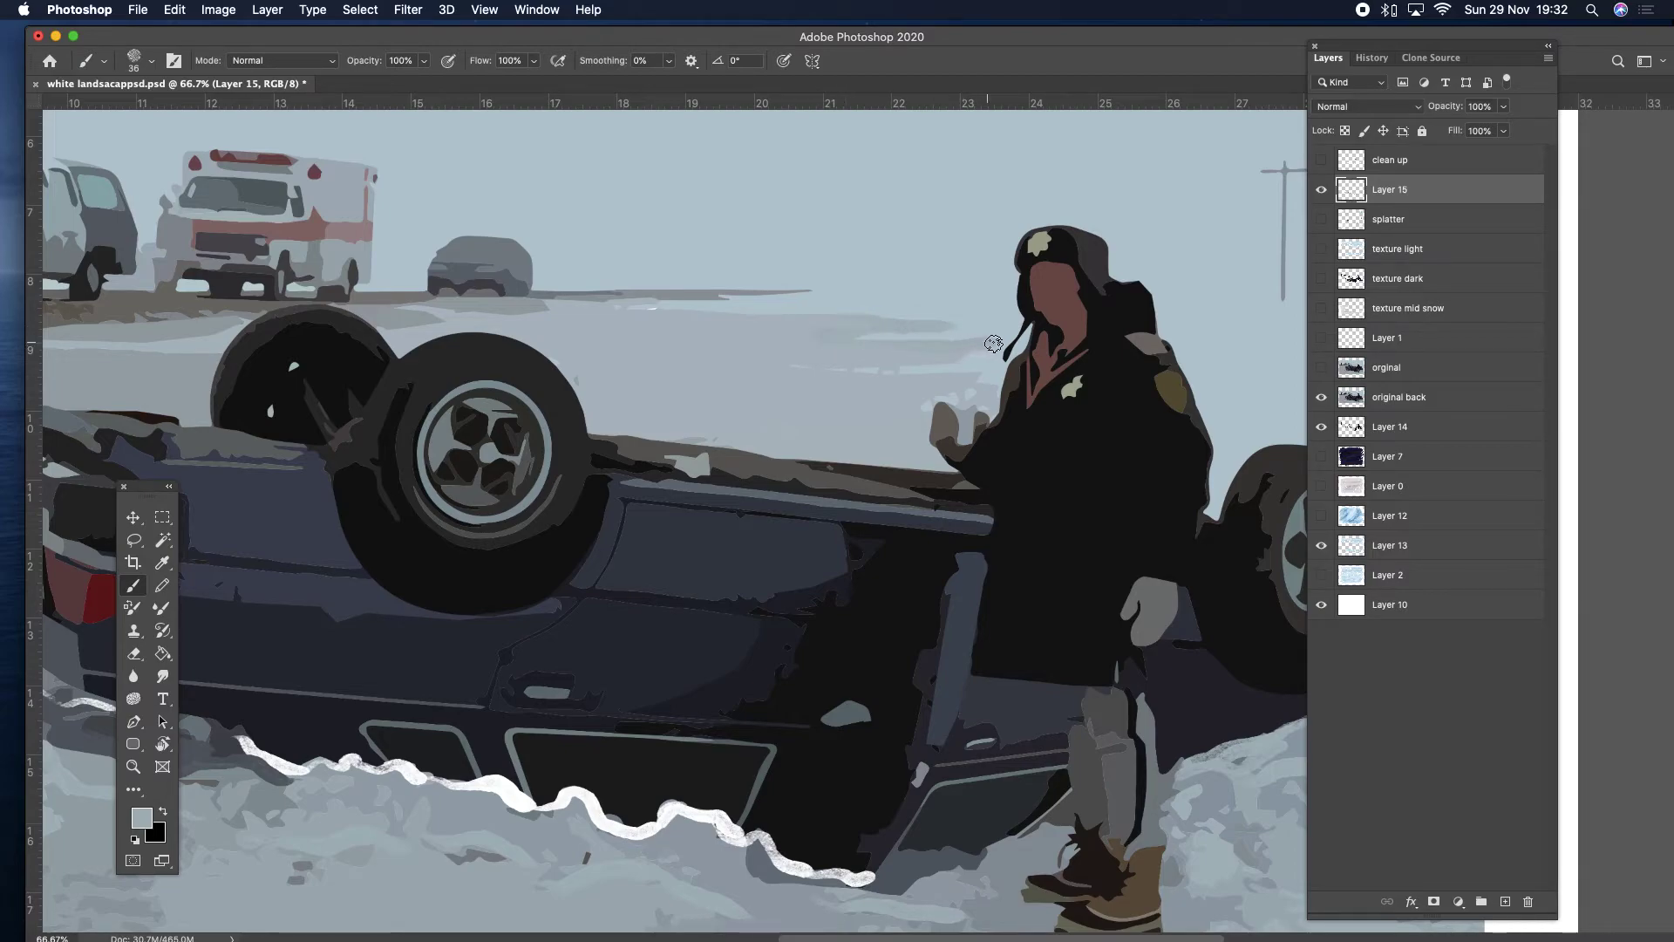
scroll(808, 325, left, 5)
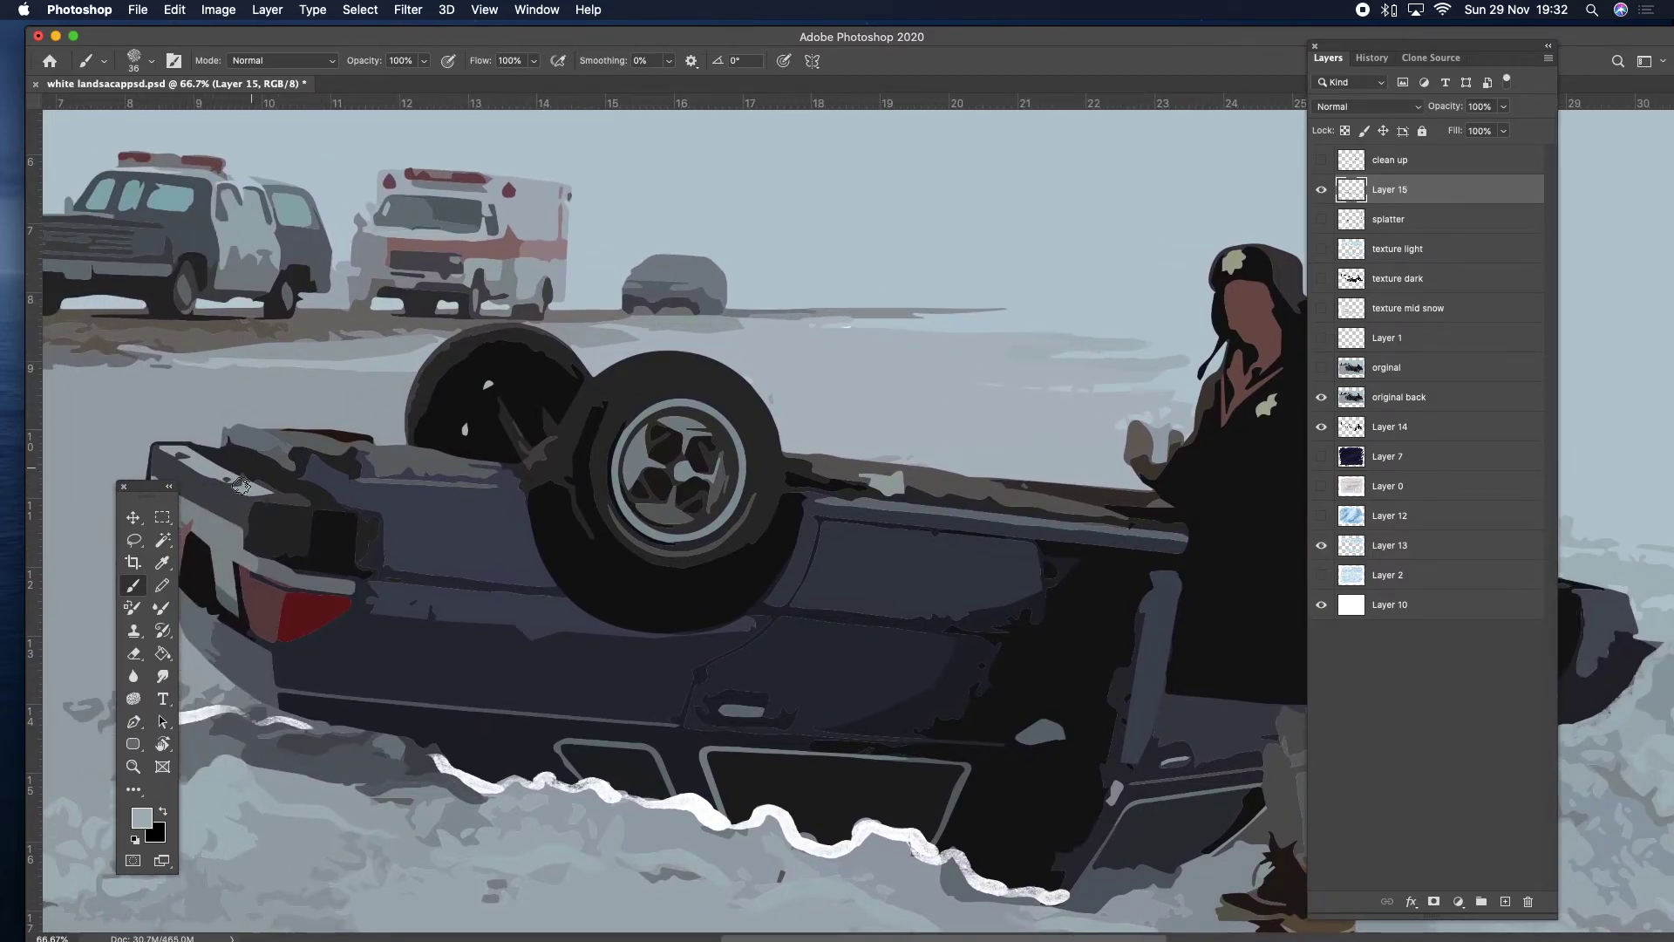
click(162, 565)
click(874, 310)
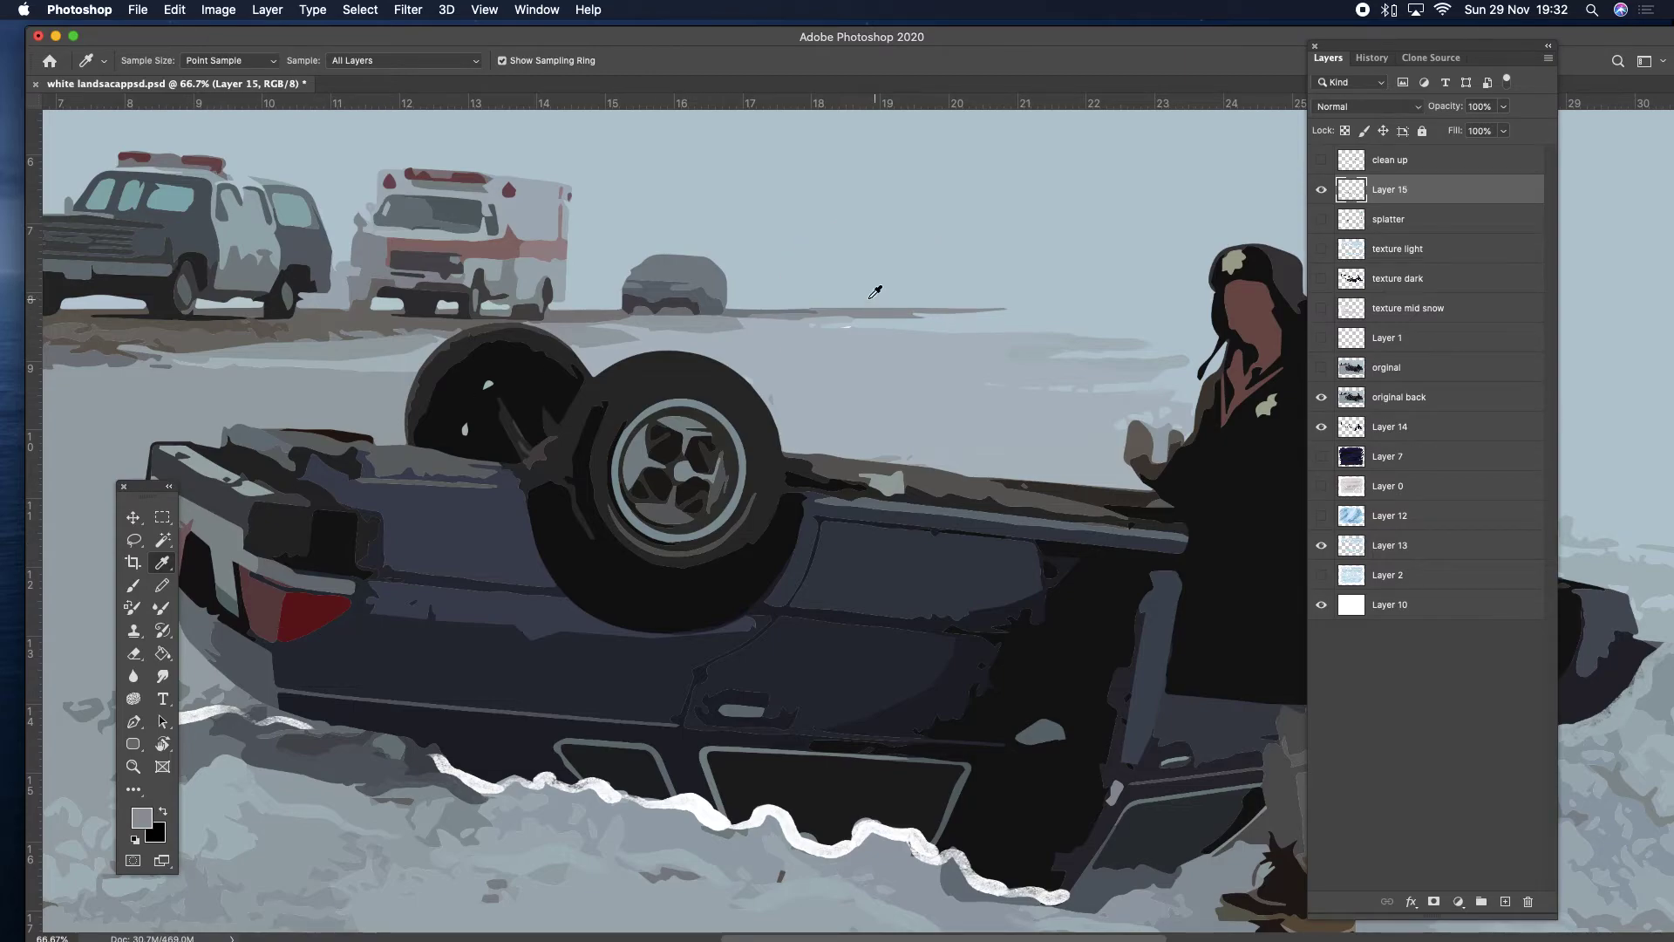
click(132, 586)
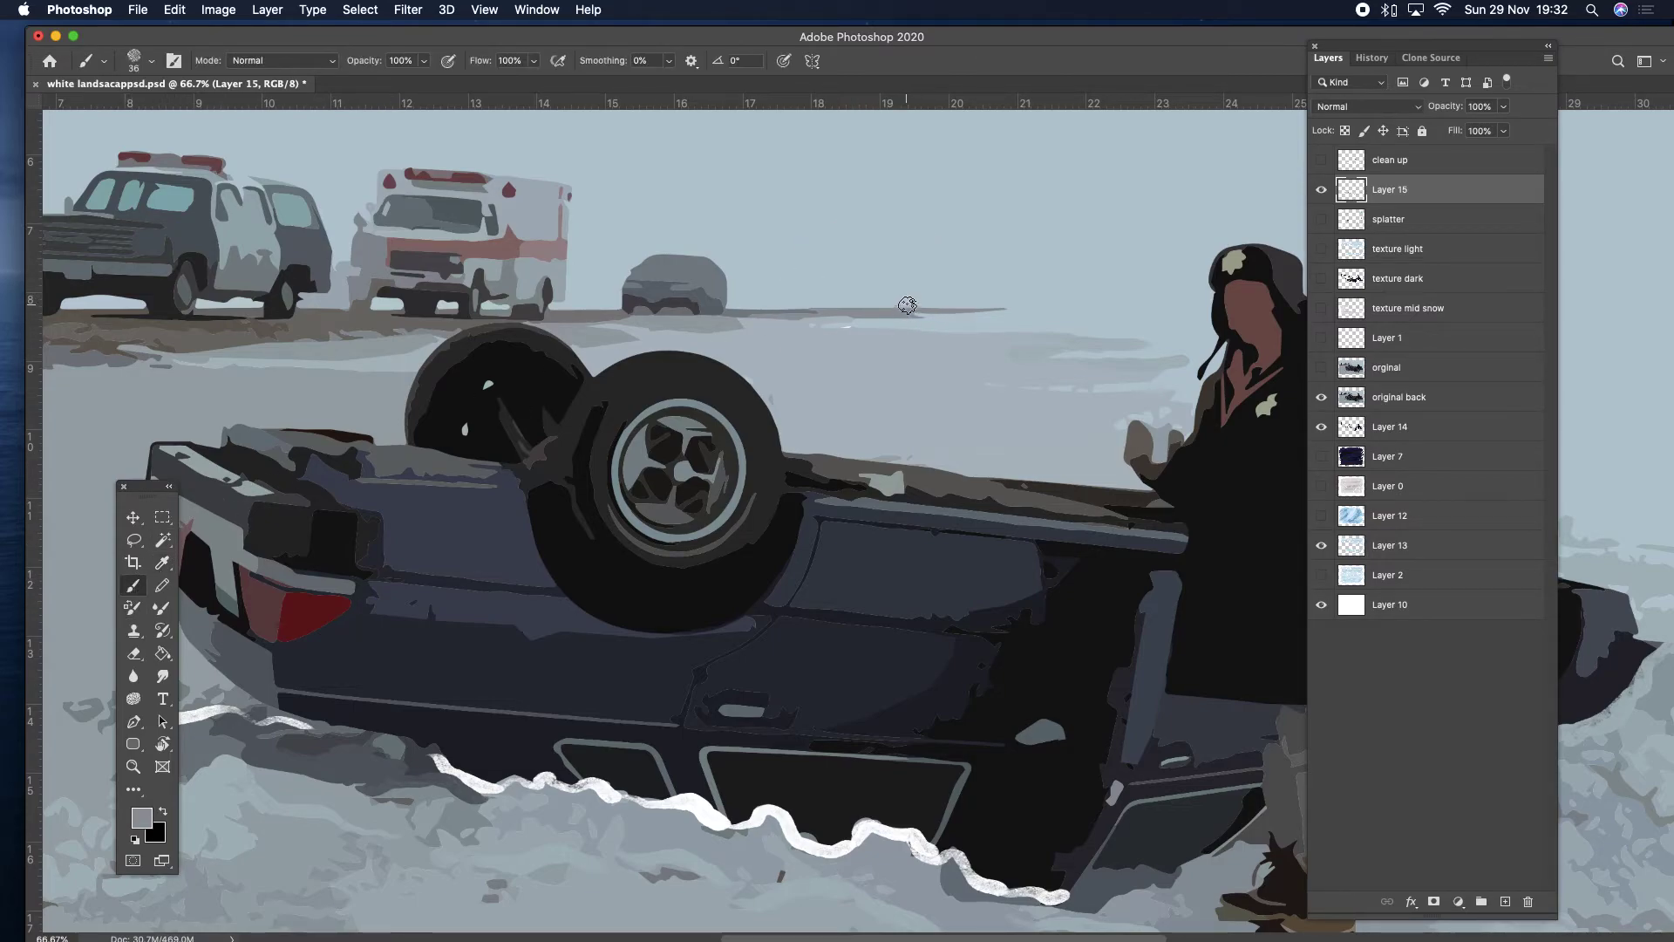
drag(923, 311, 1103, 306)
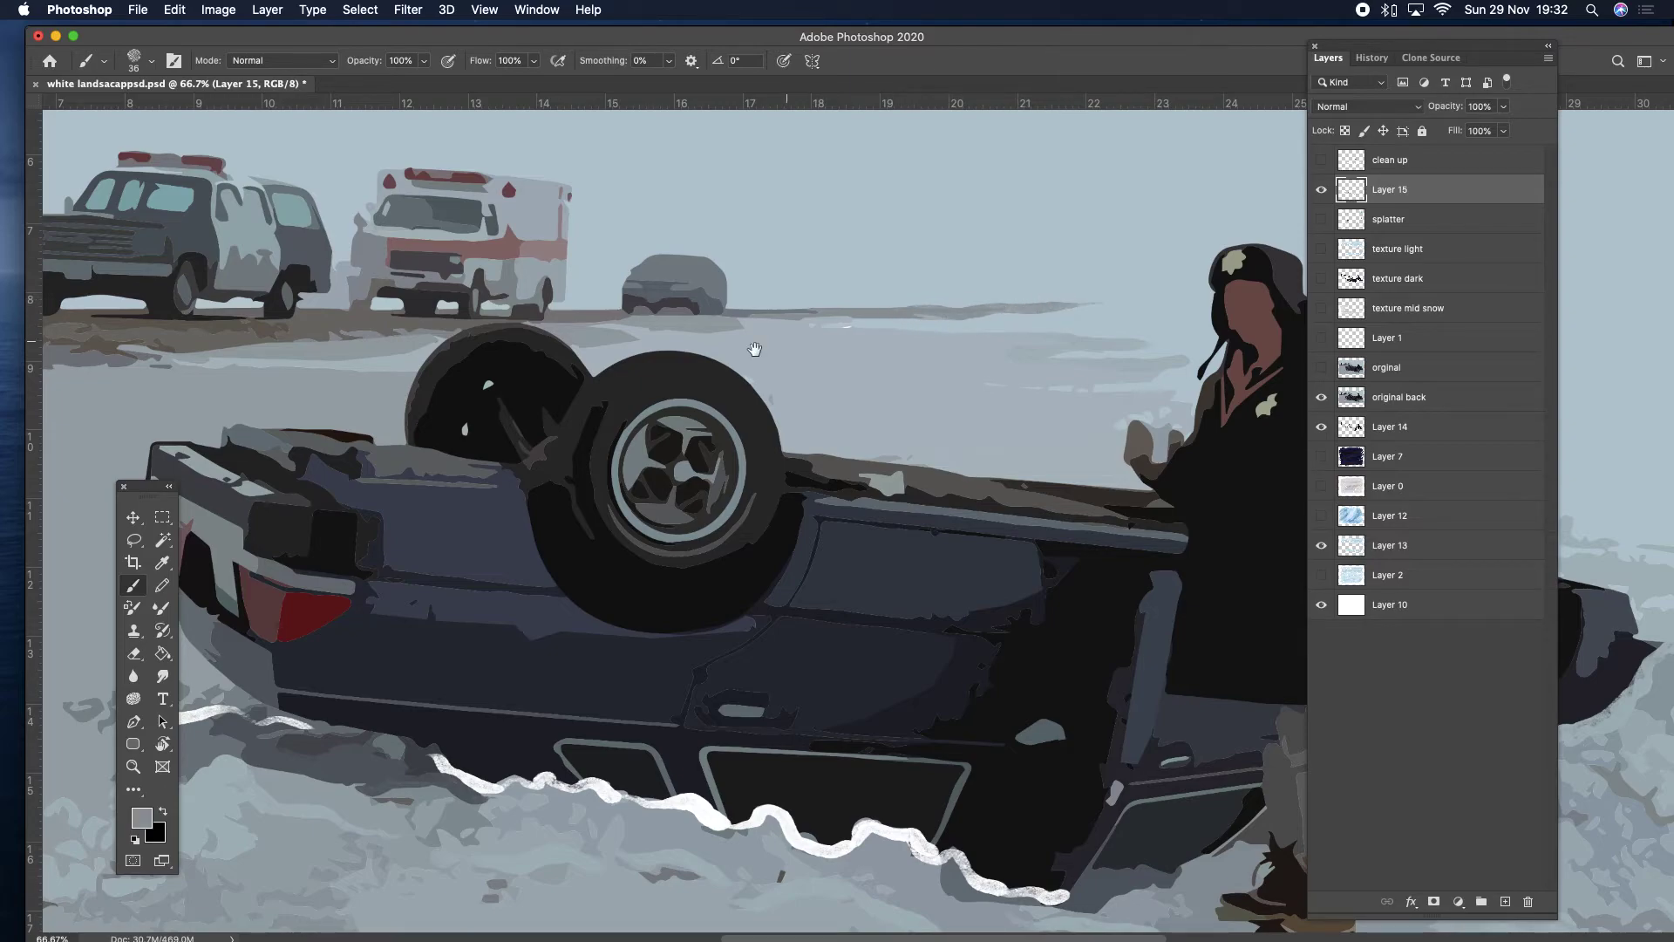
scroll(1003, 323, left, 6)
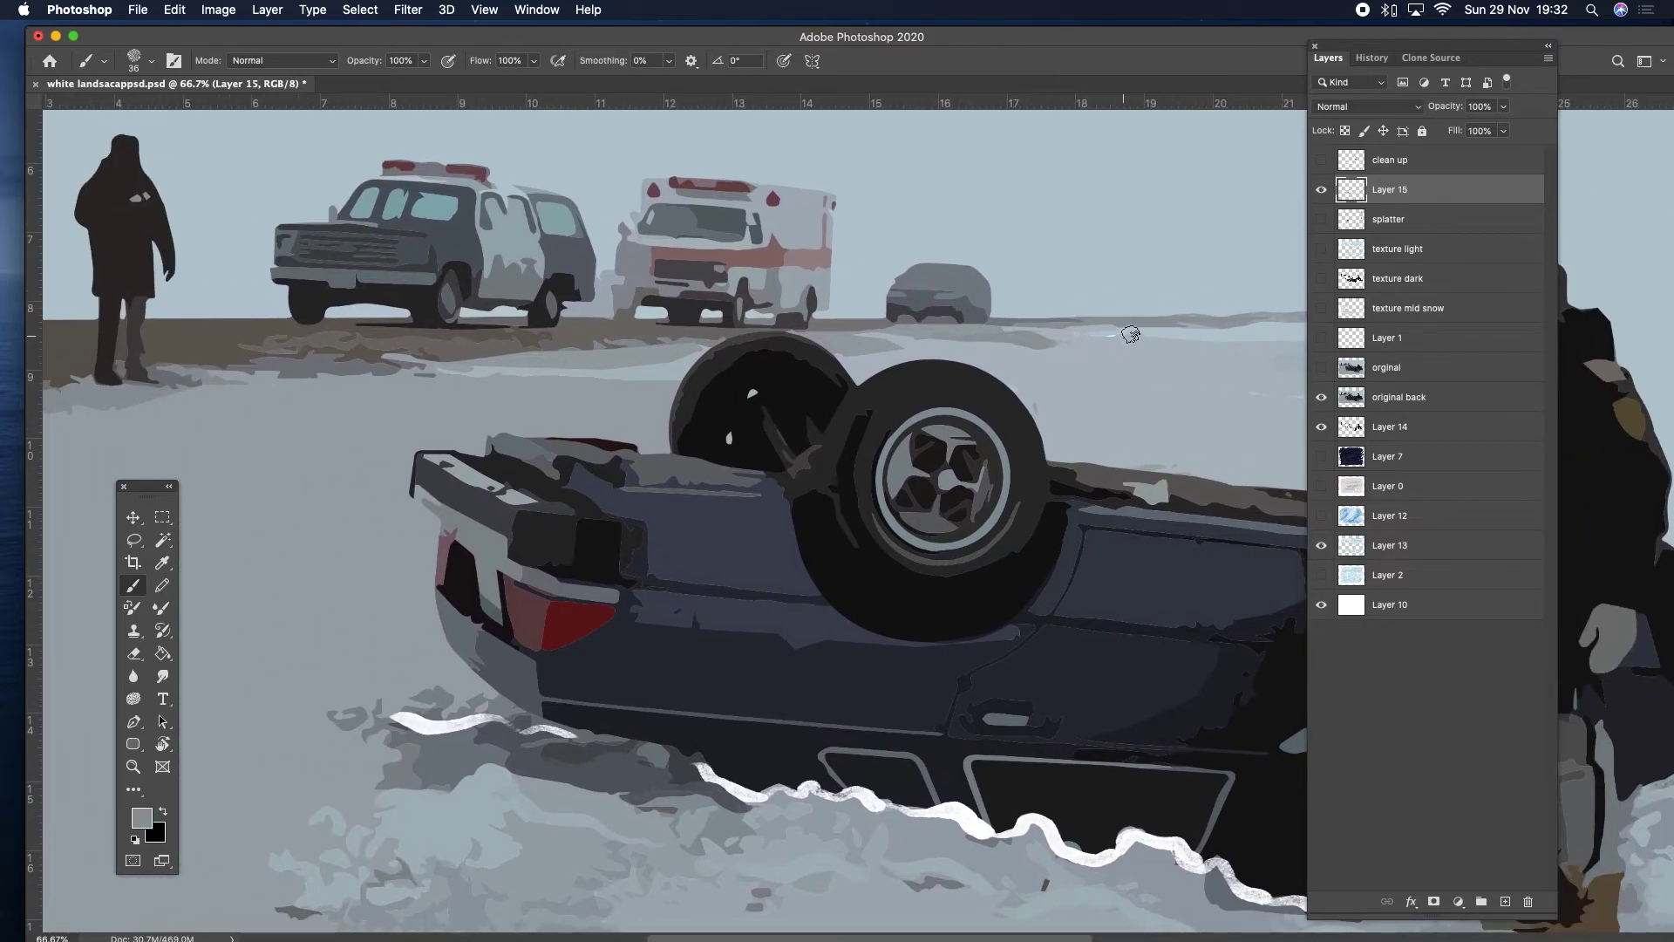
drag(1048, 348, 1175, 342)
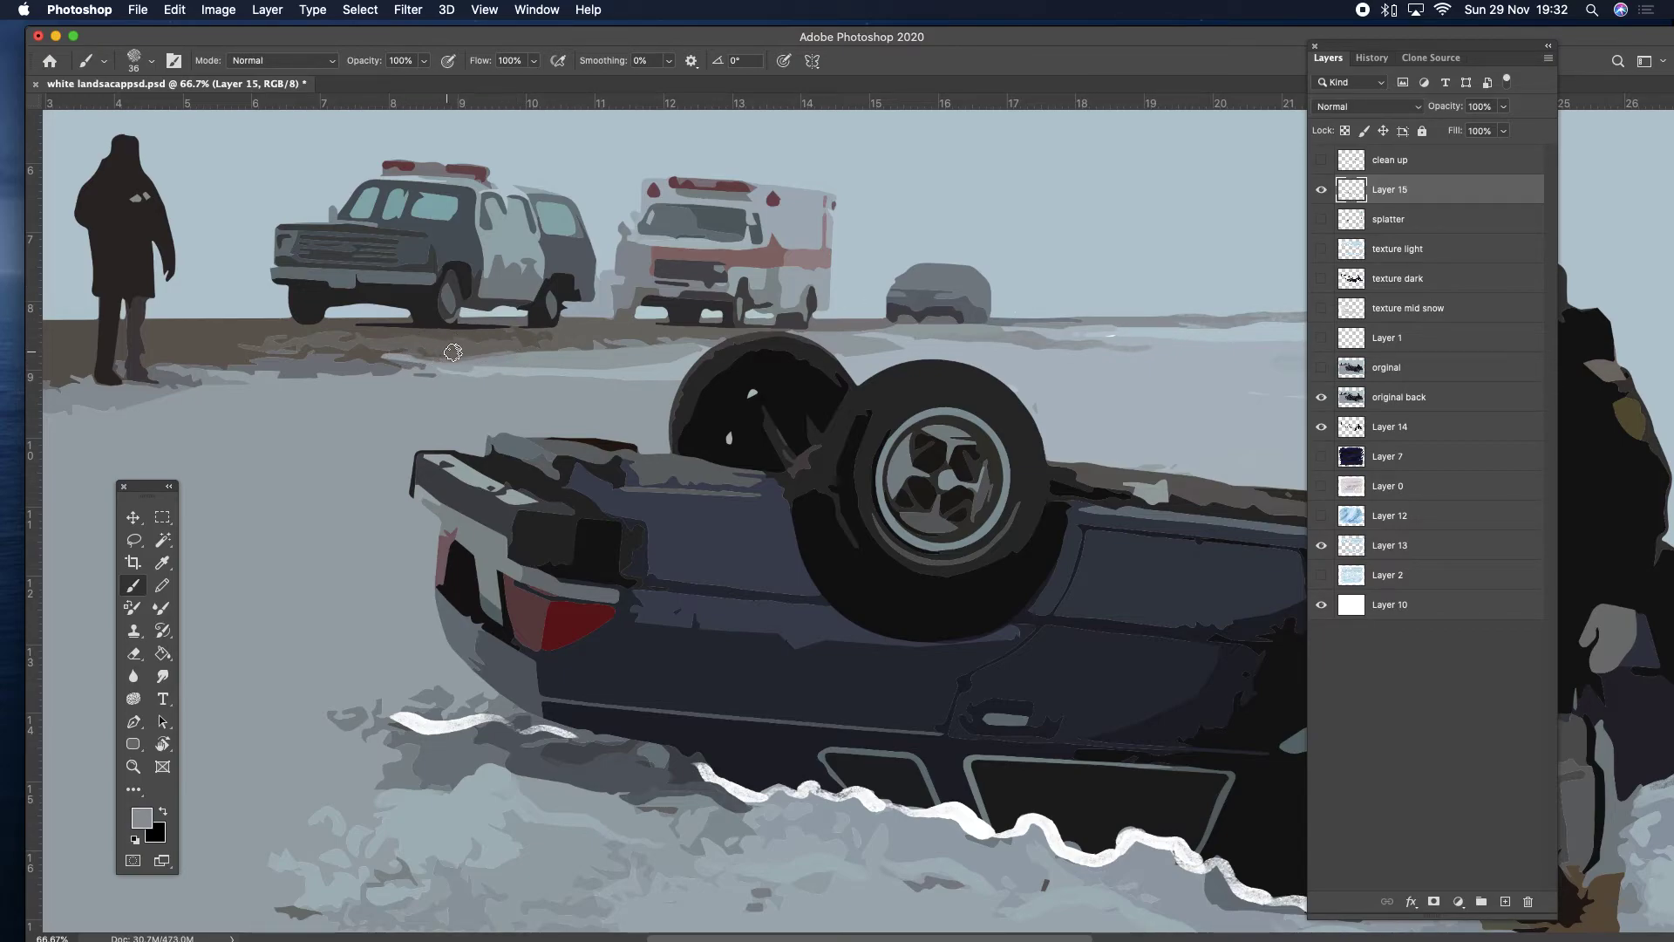
Sample the brown road colour and paint over the patchy road edge below the parked off-road vehicle.
click(163, 563)
click(378, 326)
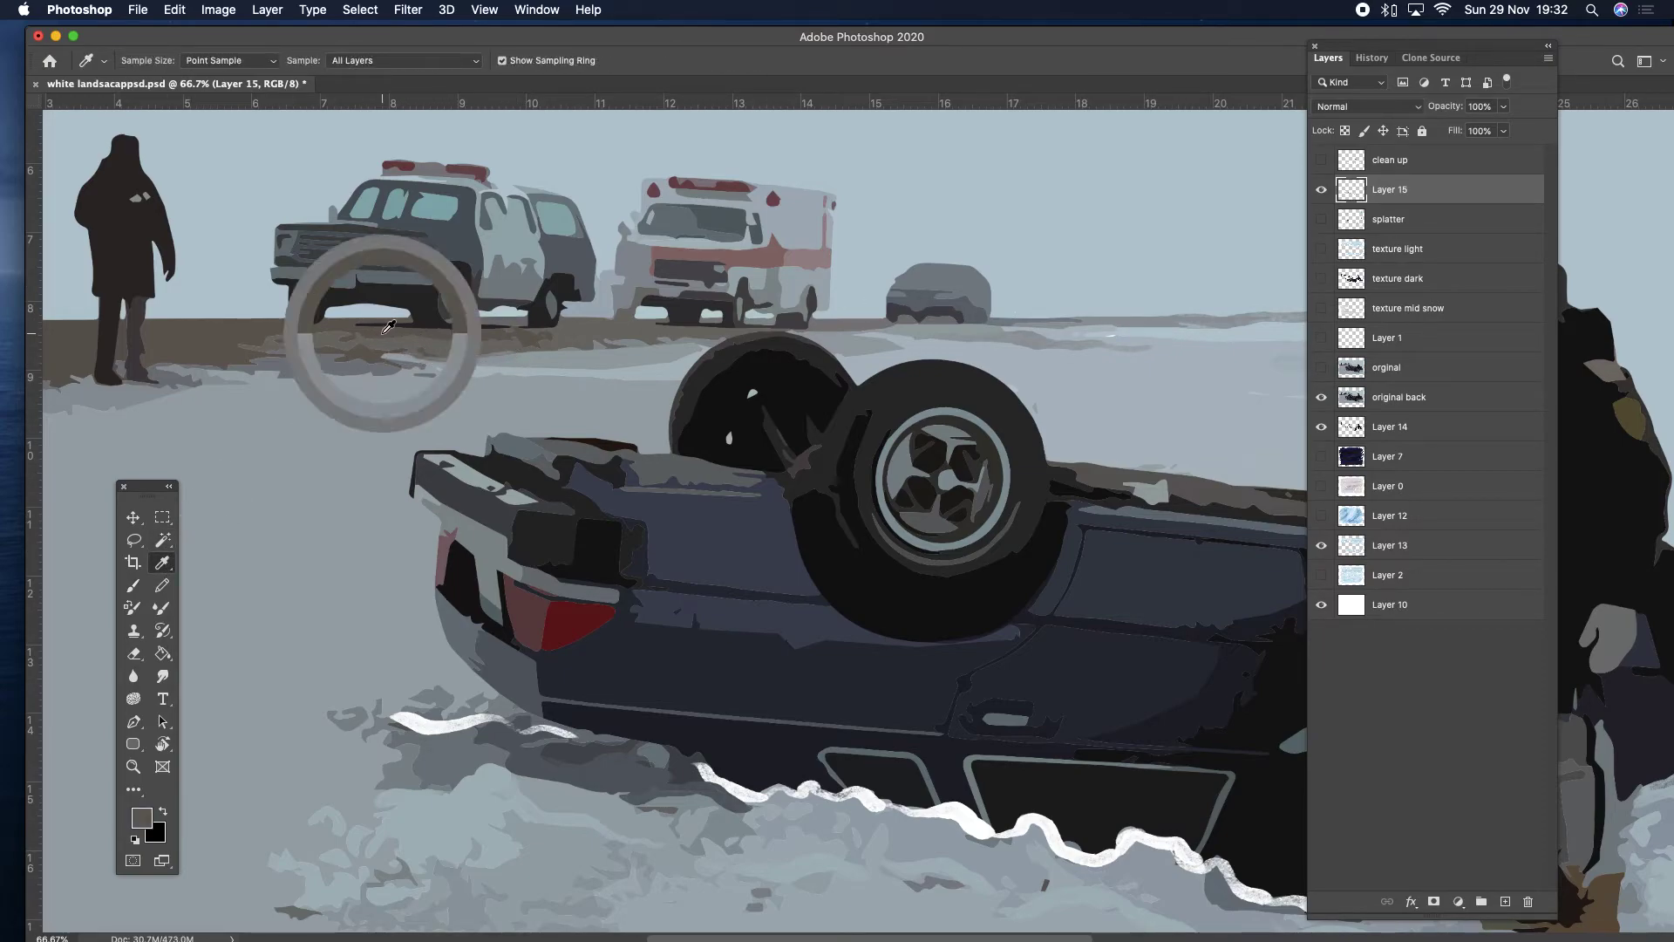
click(134, 585)
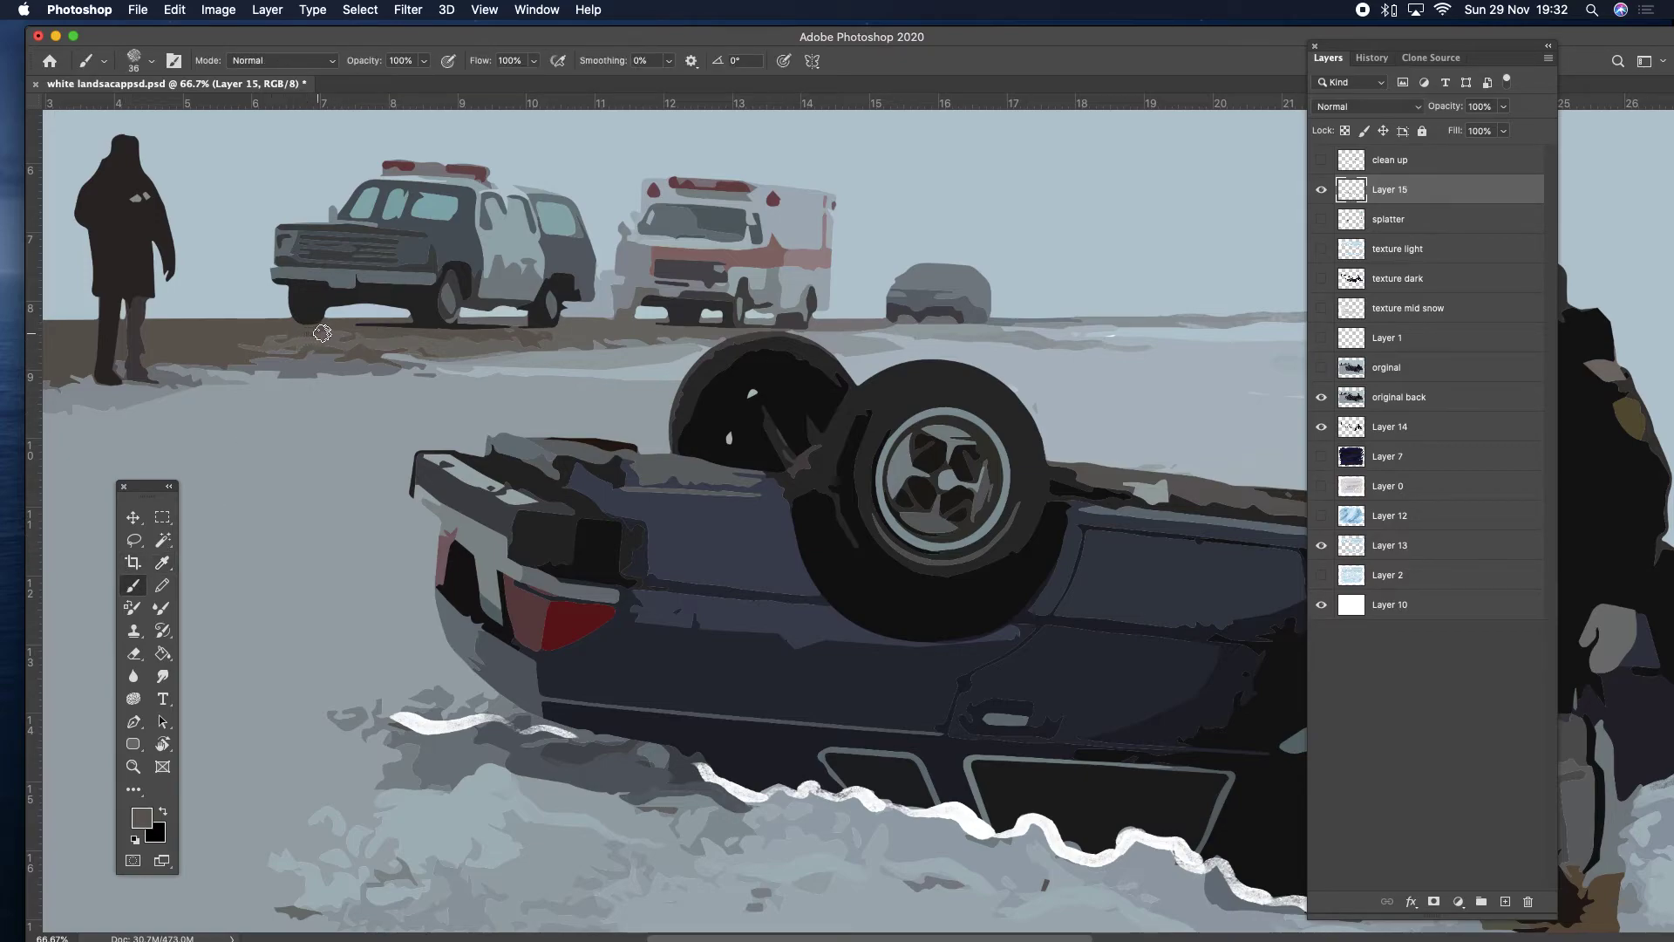
mouse_move(380, 333)
mouse_down()
mouse_move(600, 336)
mouse_move(239, 347)
mouse_up()
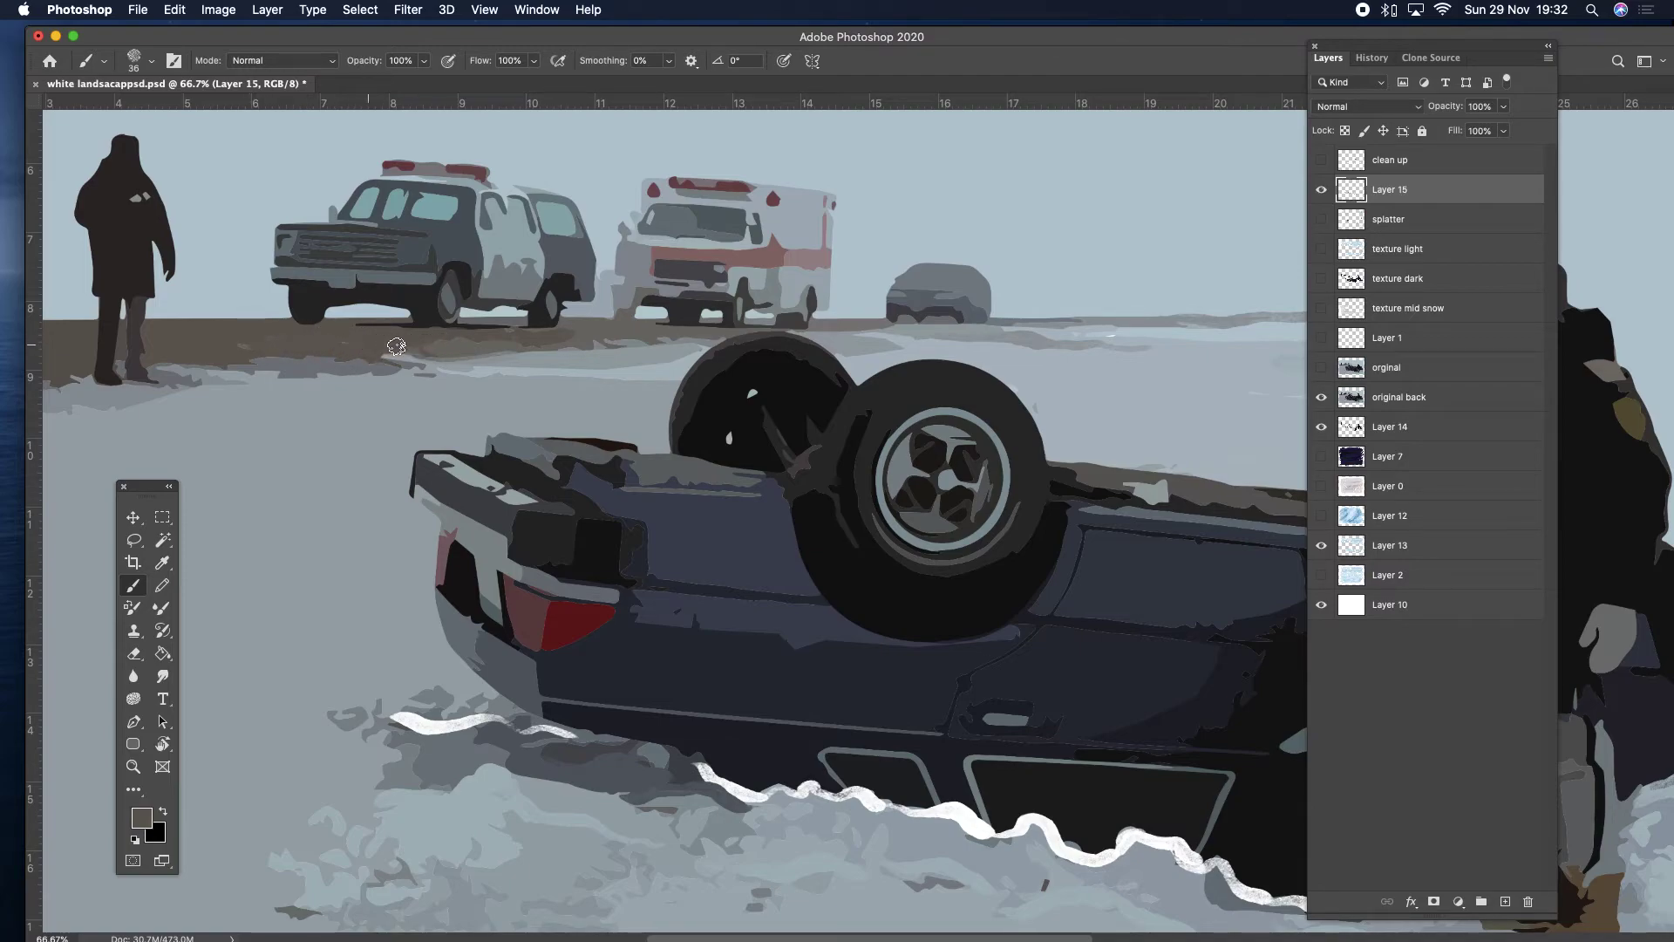
drag(314, 358, 473, 375)
drag(302, 372, 397, 373)
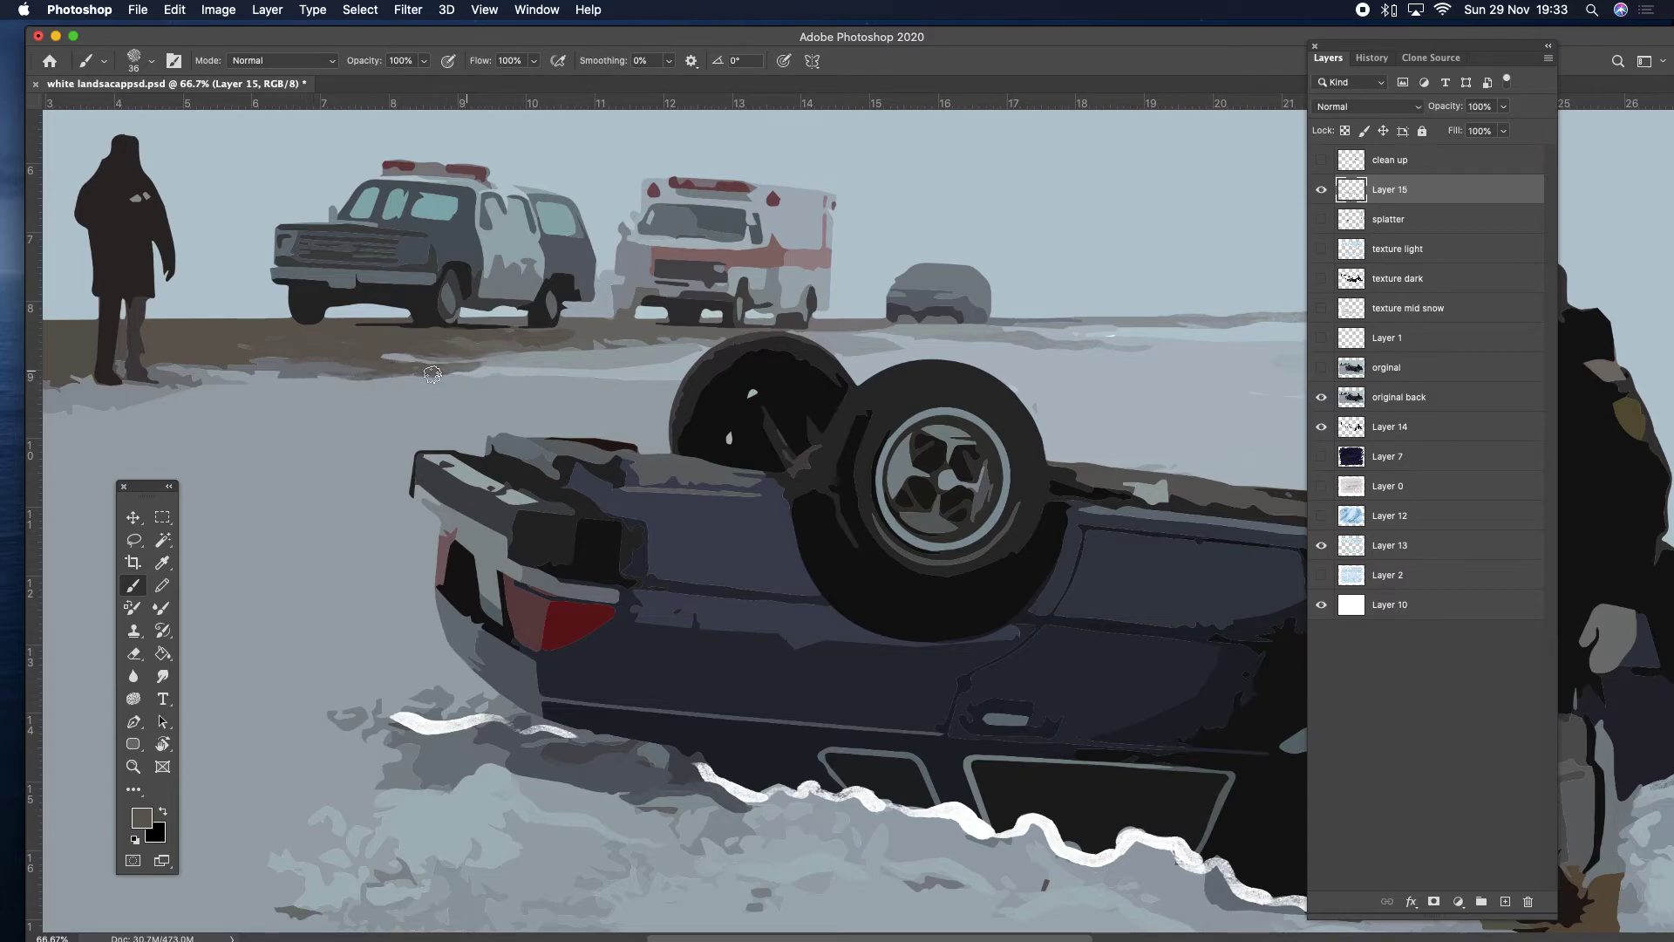
drag(207, 380, 305, 388)
Sample the grey at the road's snowy edge and paint shadow strokes below the road and the distant car.
click(162, 563)
click(299, 367)
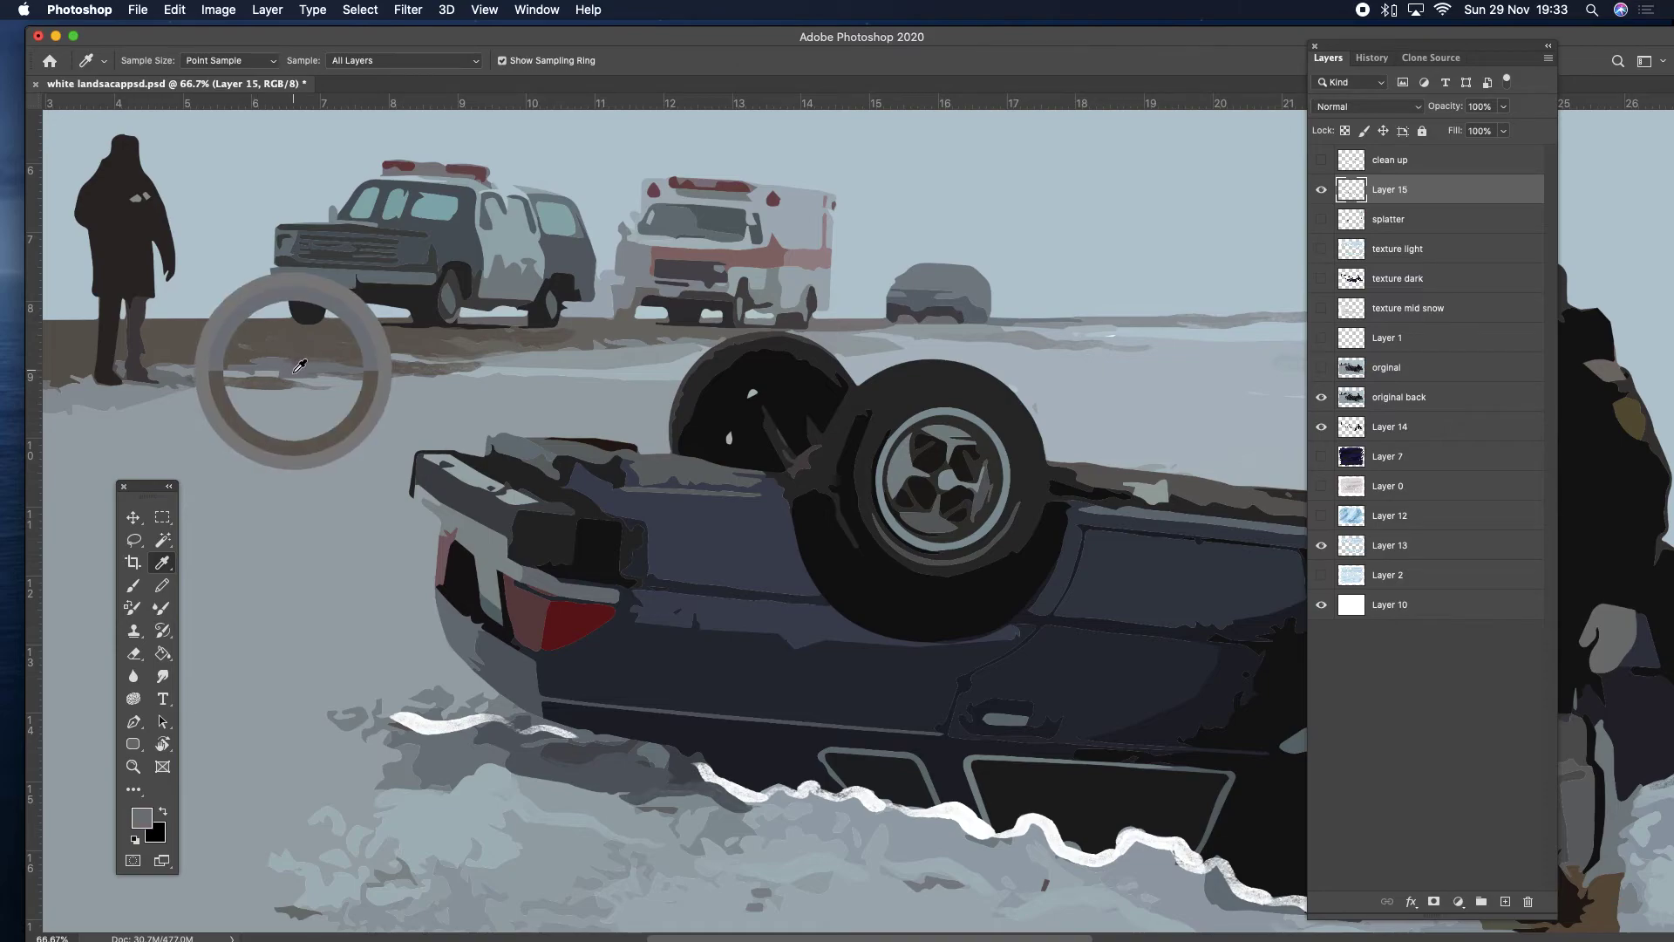
key(b)
drag(355, 369, 431, 374)
drag(212, 389, 422, 378)
drag(141, 405, 303, 399)
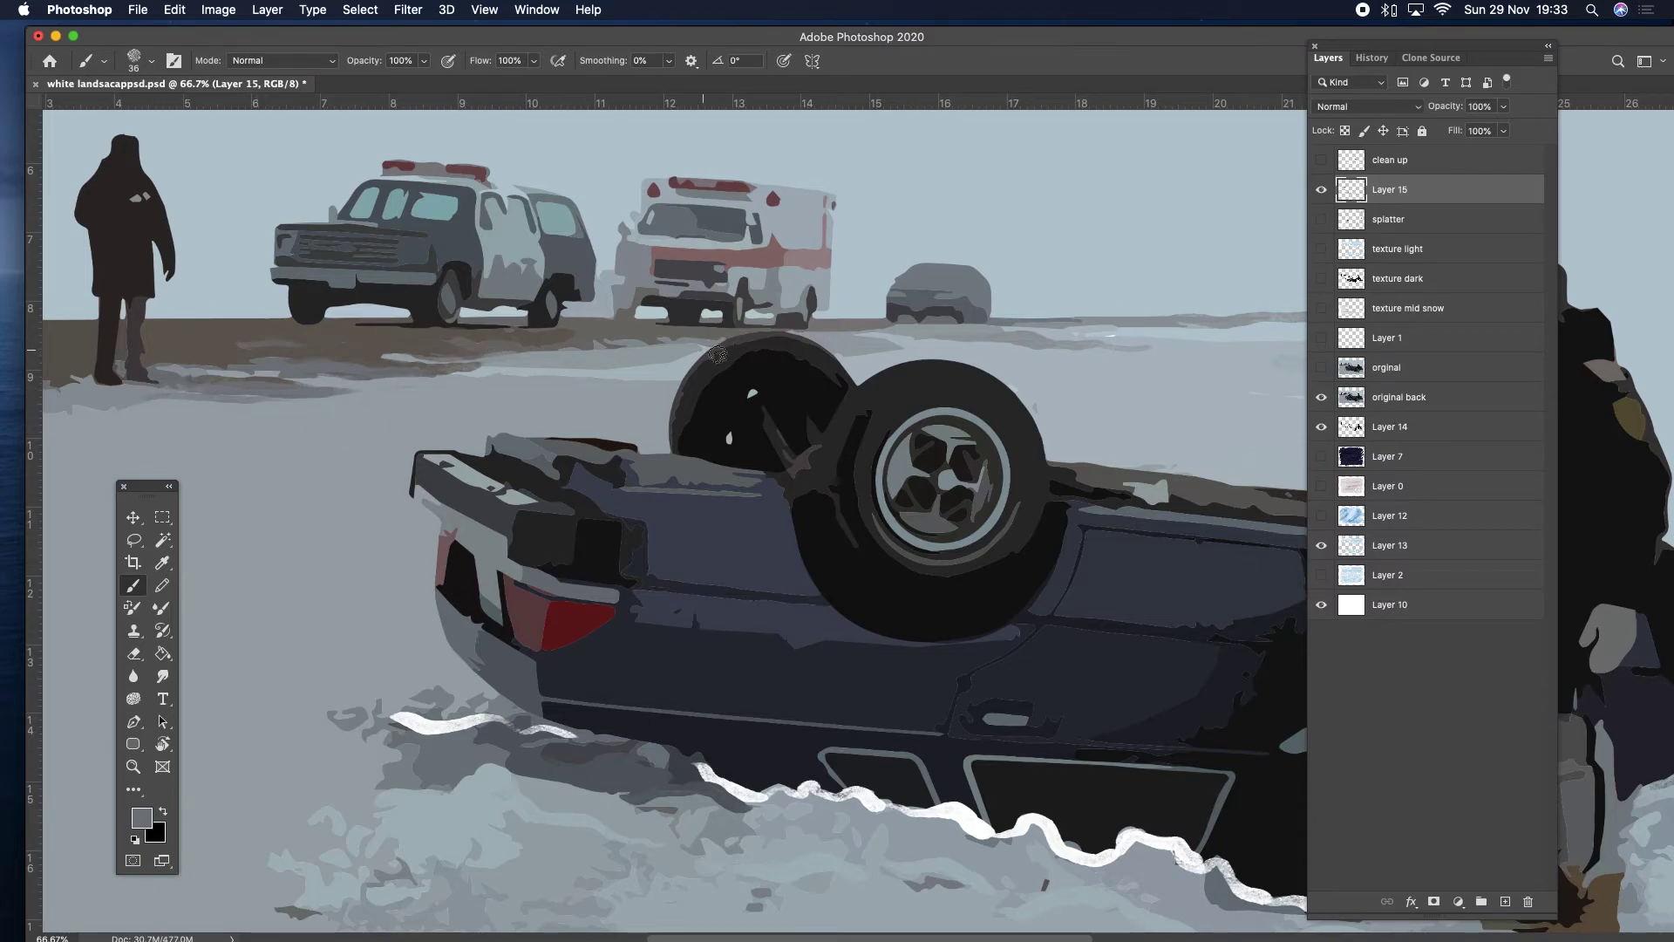
drag(900, 346, 994, 346)
Sample white and thicken the snow edge beneath the overturned car's windows, extending it toward the rear end.
scroll(1027, 394, right, 10)
scroll(1026, 394, down, 3)
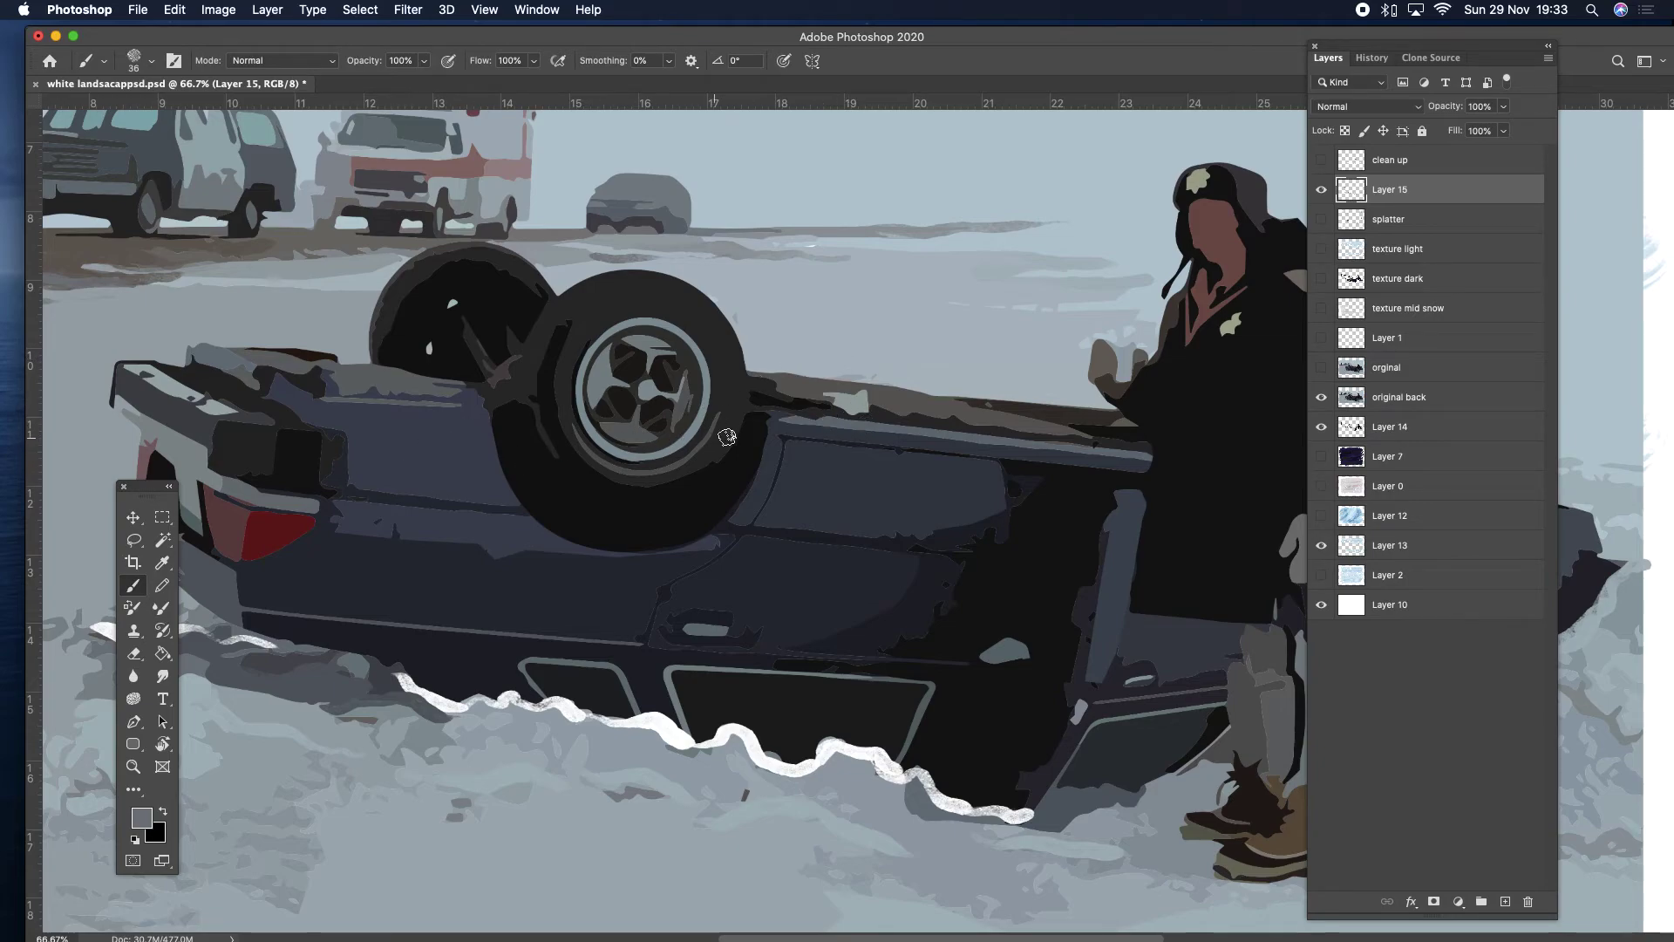
click(1323, 162)
click(1323, 162)
click(162, 562)
click(662, 716)
click(132, 586)
mouse_move(842, 763)
mouse_down()
mouse_move(868, 761)
mouse_move(882, 779)
mouse_move(833, 765)
mouse_move(966, 822)
mouse_move(787, 785)
mouse_move(932, 806)
mouse_up()
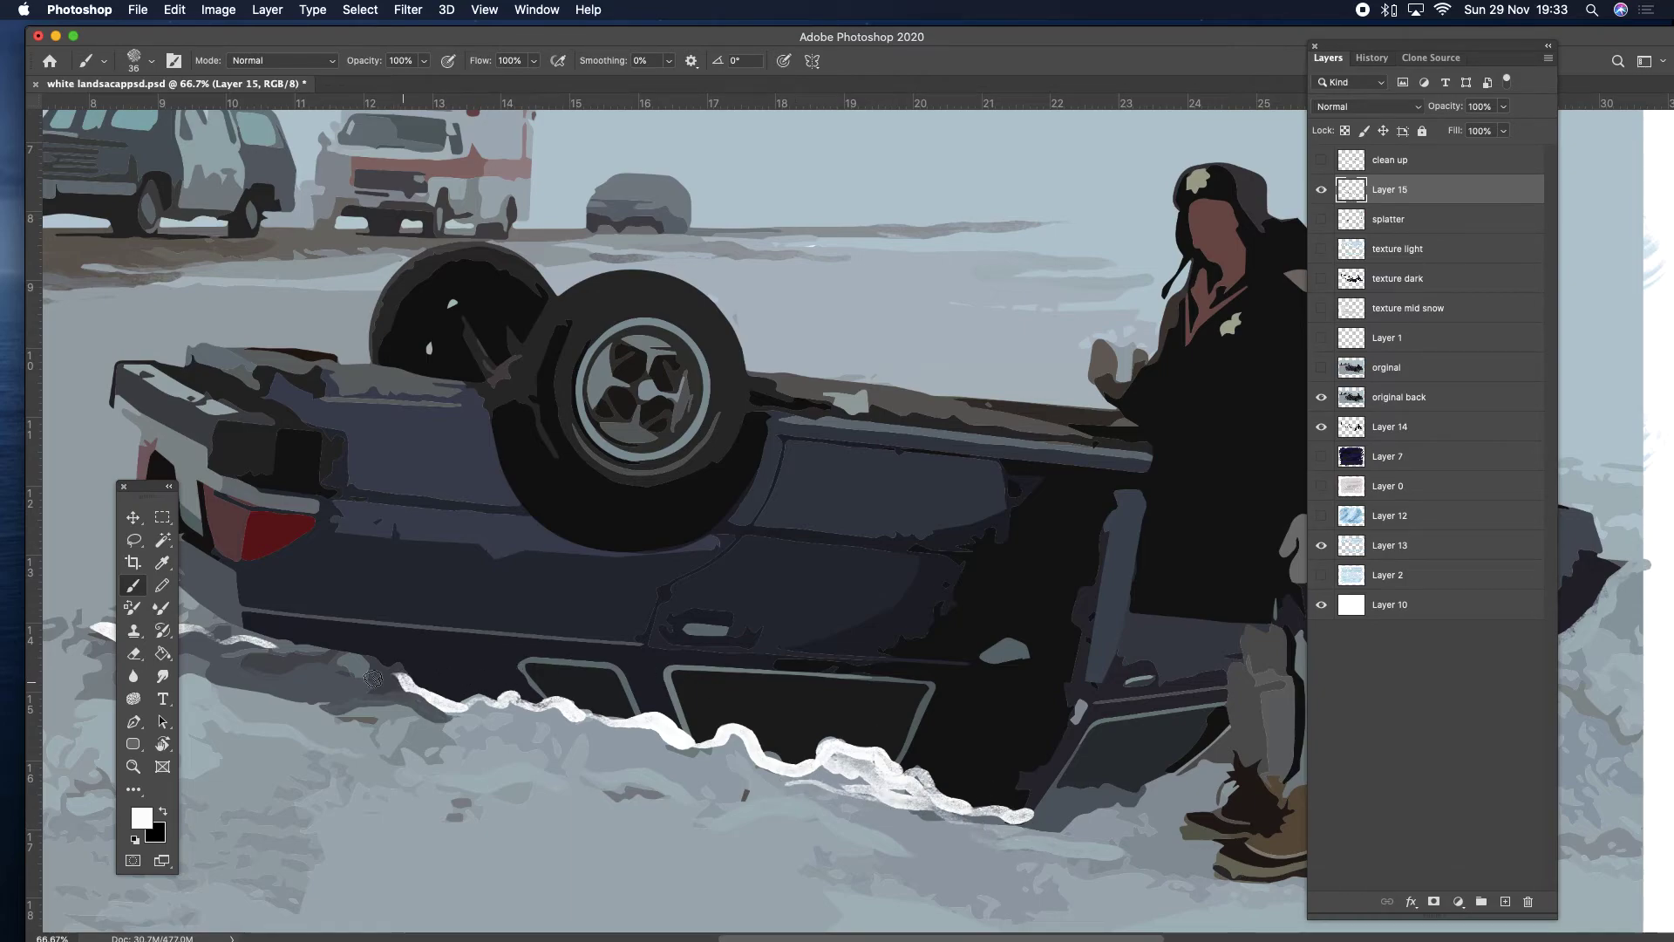
drag(408, 677, 315, 680)
Paint several thin, wavy white strokes across the foreground snow below the overturned car.
mouse_move(453, 752)
mouse_down()
mouse_move(545, 752)
mouse_move(741, 799)
mouse_up()
scroll(898, 781, down, 5)
drag(837, 667, 940, 682)
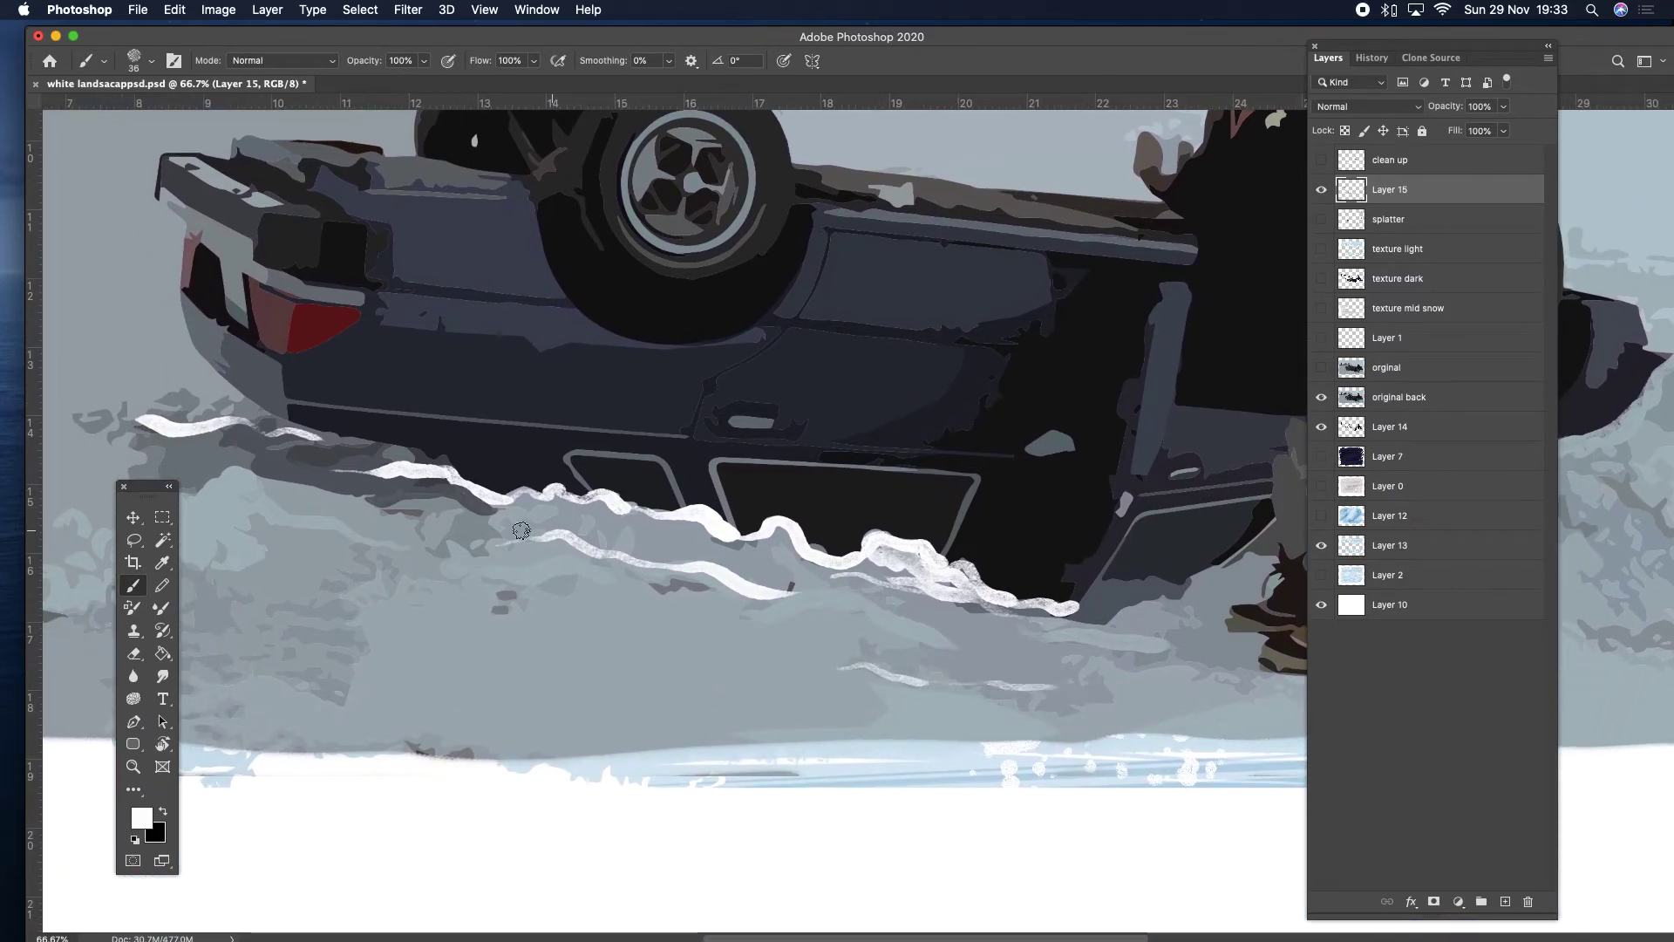
mouse_move(314, 605)
mouse_down()
mouse_move(381, 604)
mouse_move(229, 608)
mouse_up()
mouse_move(360, 595)
mouse_down()
mouse_move(589, 657)
mouse_move(781, 675)
mouse_up()
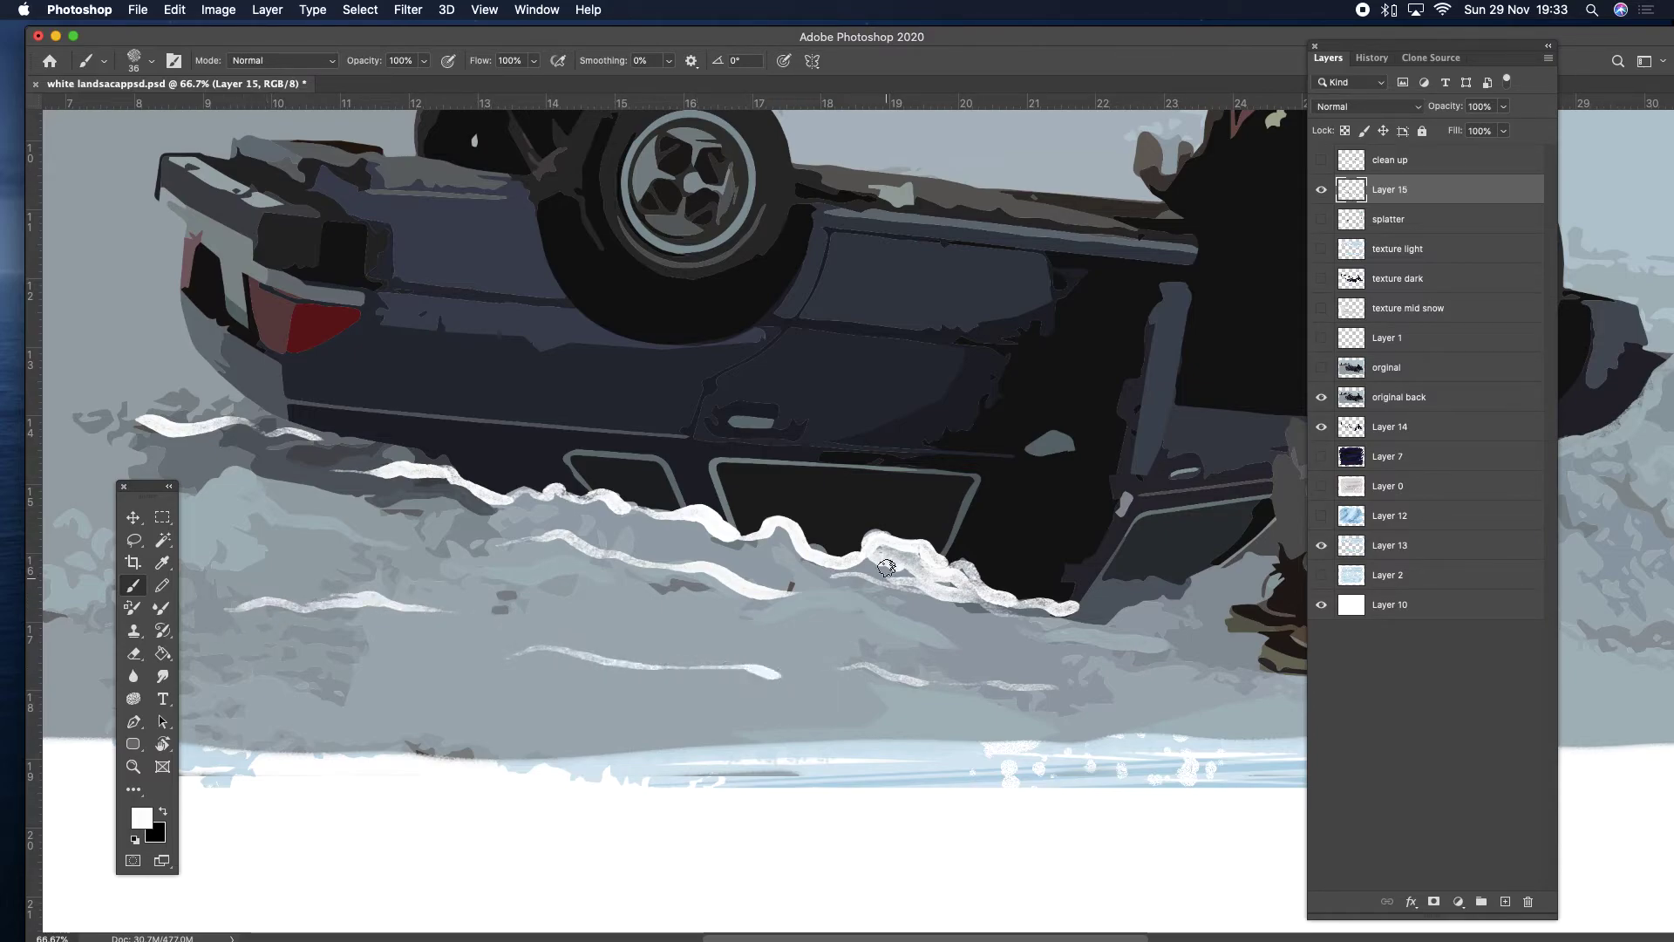
Extend the white snow edge toward the officer's boots and compare the painting with the clean up layer.
key(z)
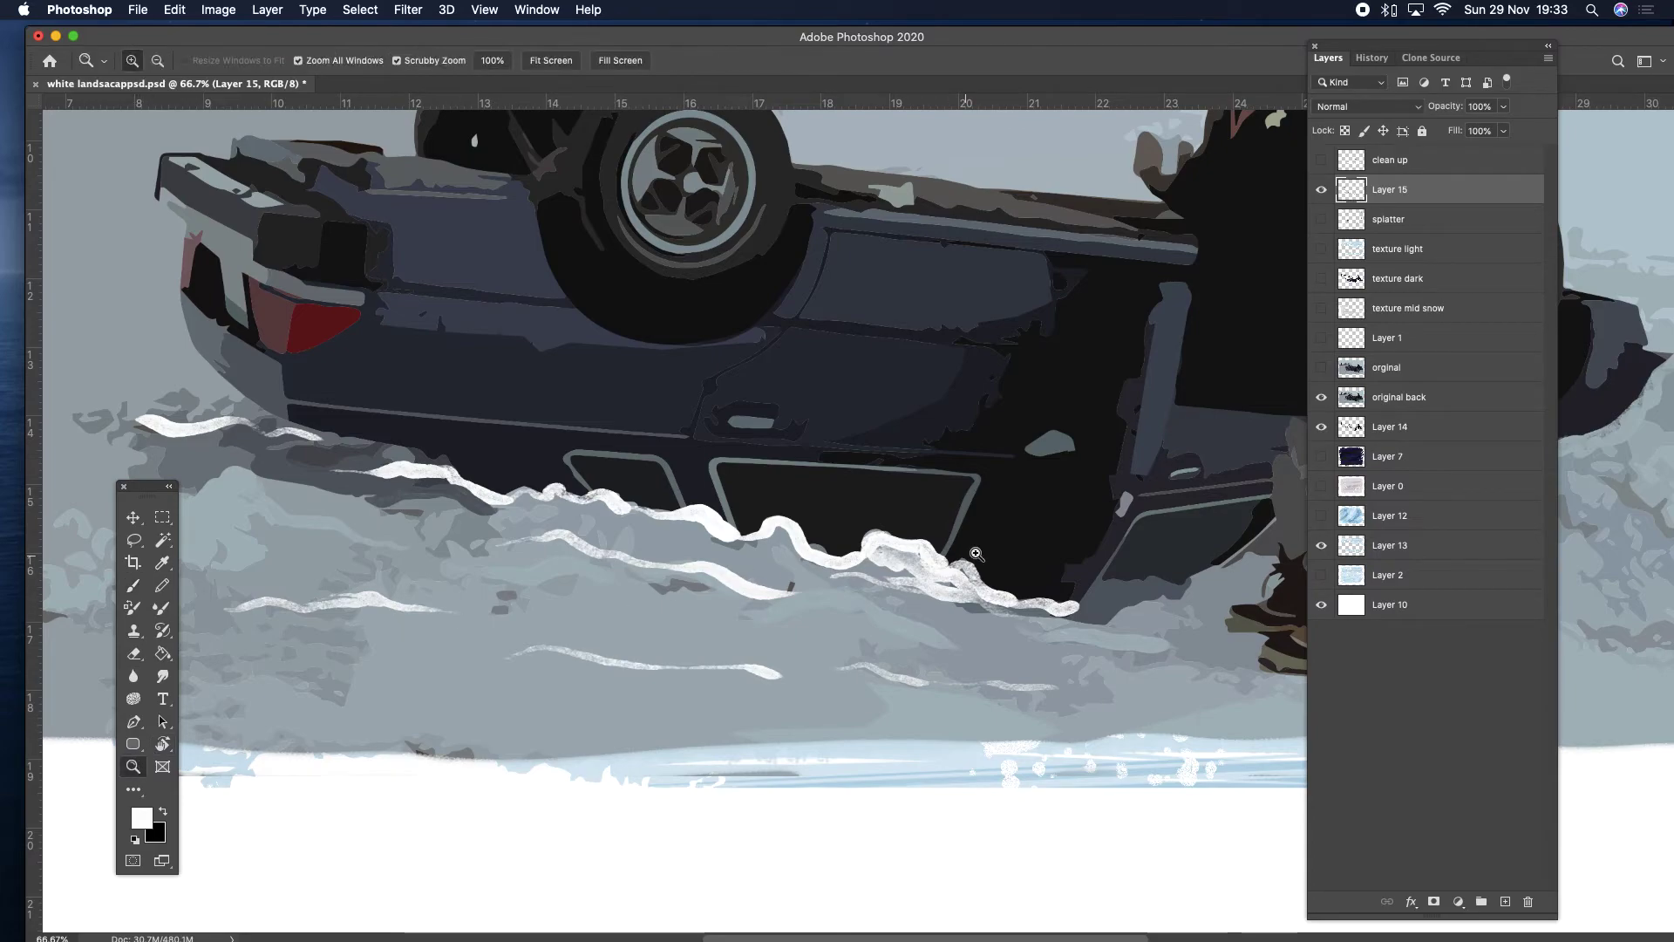
alt+click(949, 519)
alt+click(943, 534)
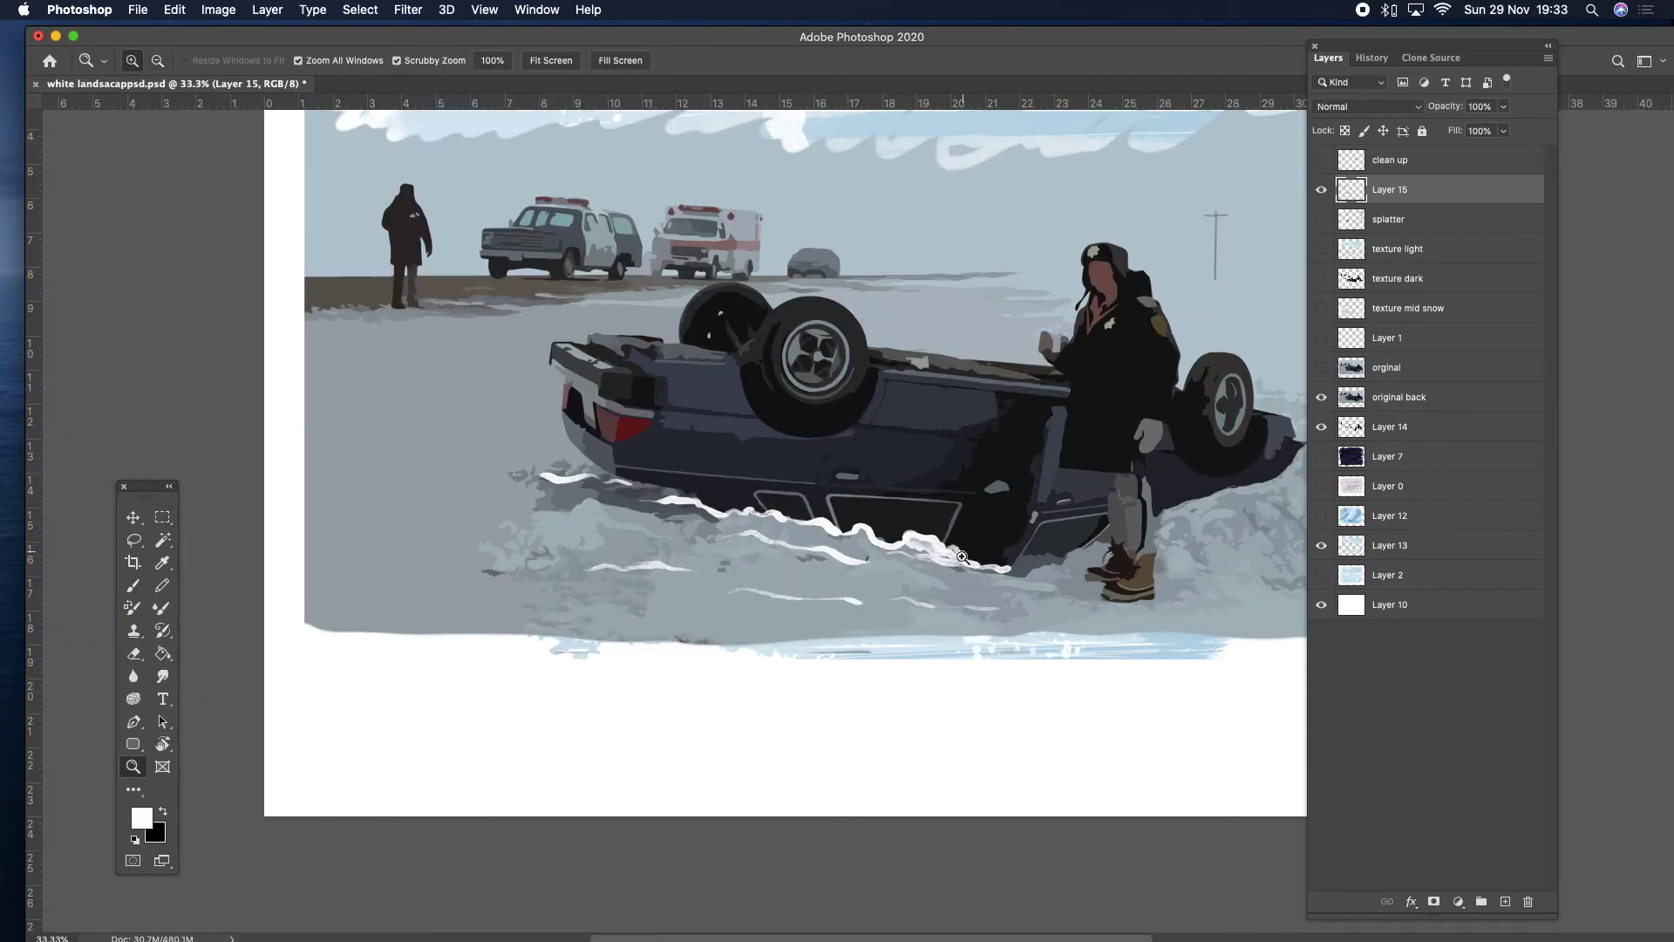
click(132, 585)
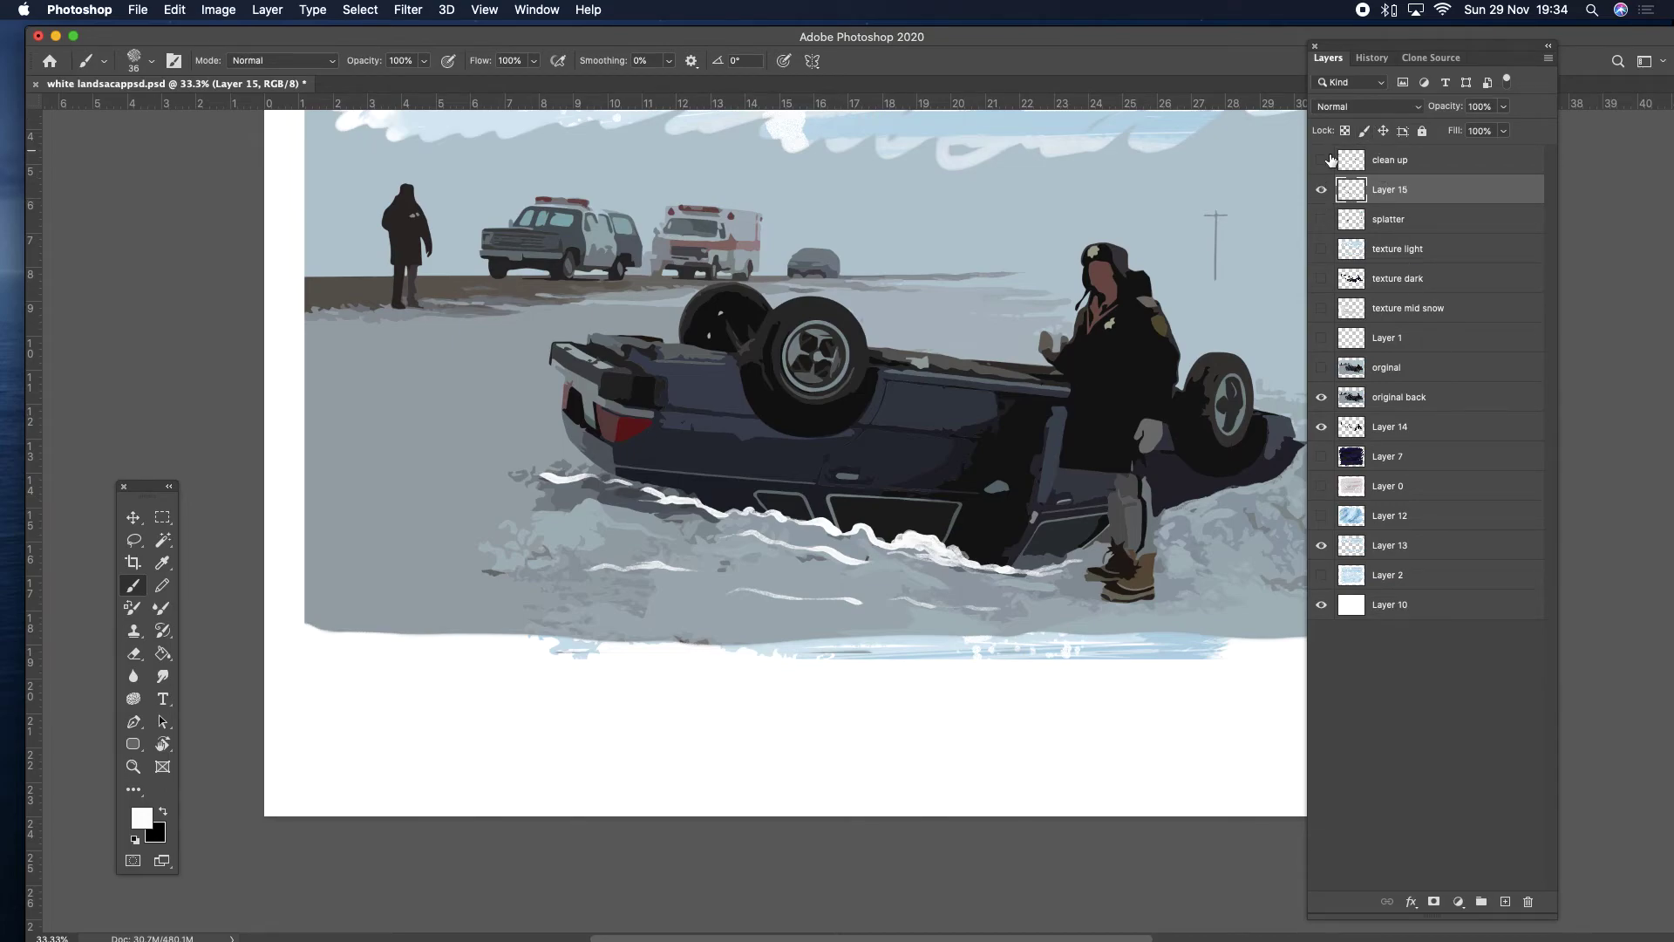
click(1322, 160)
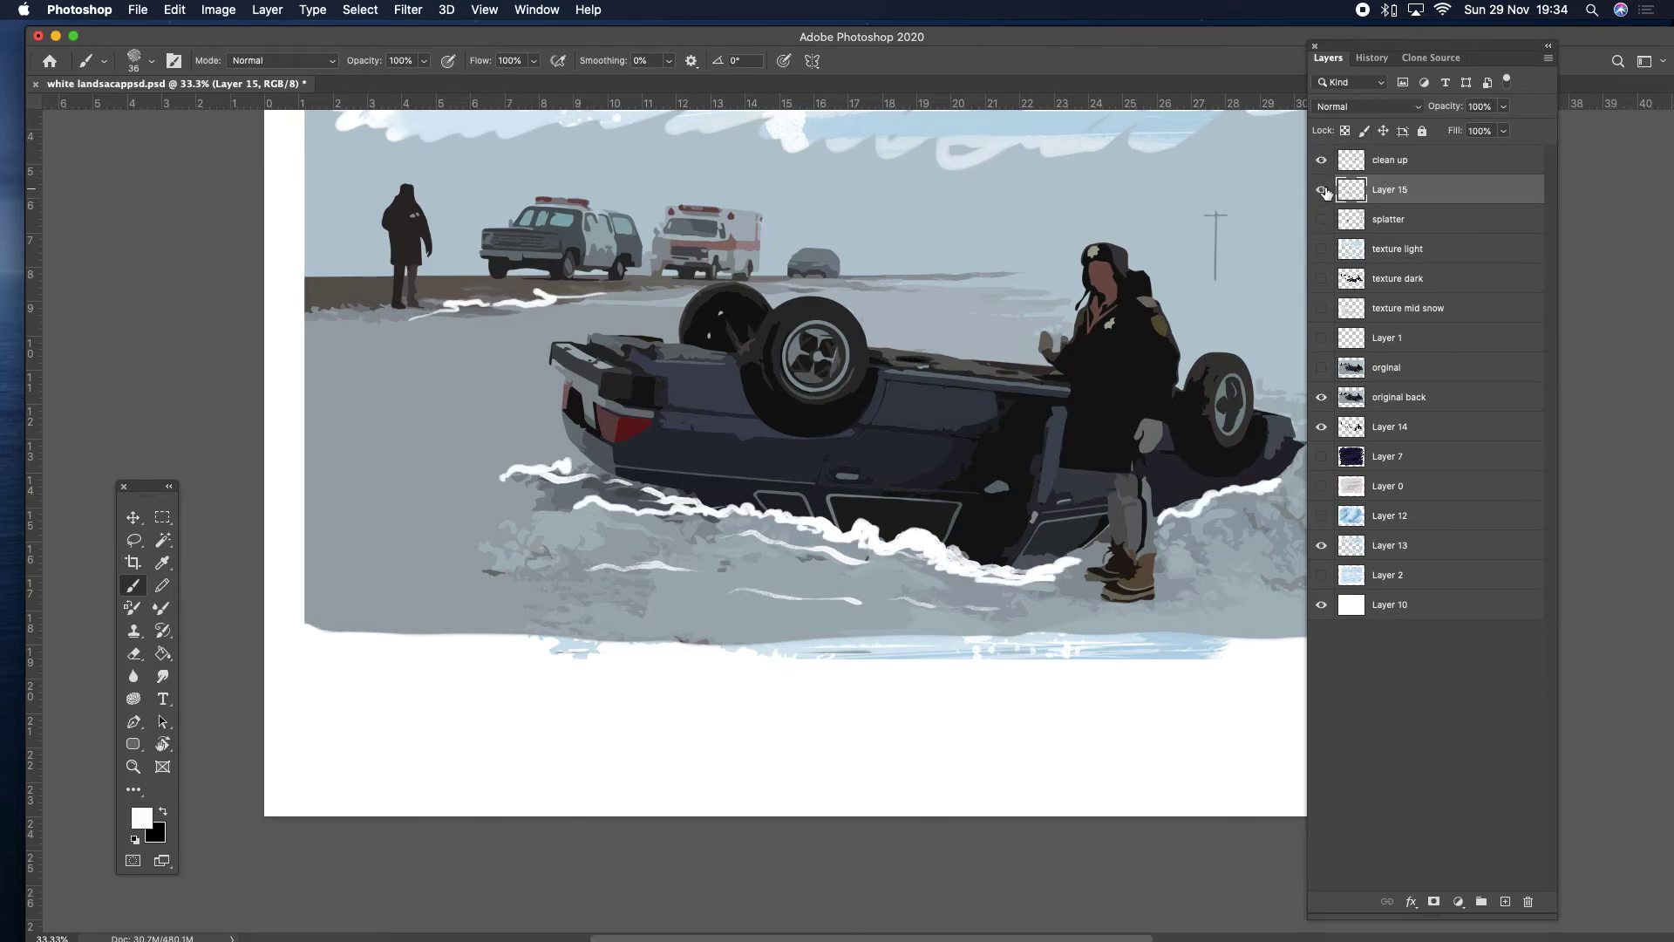
click(1324, 160)
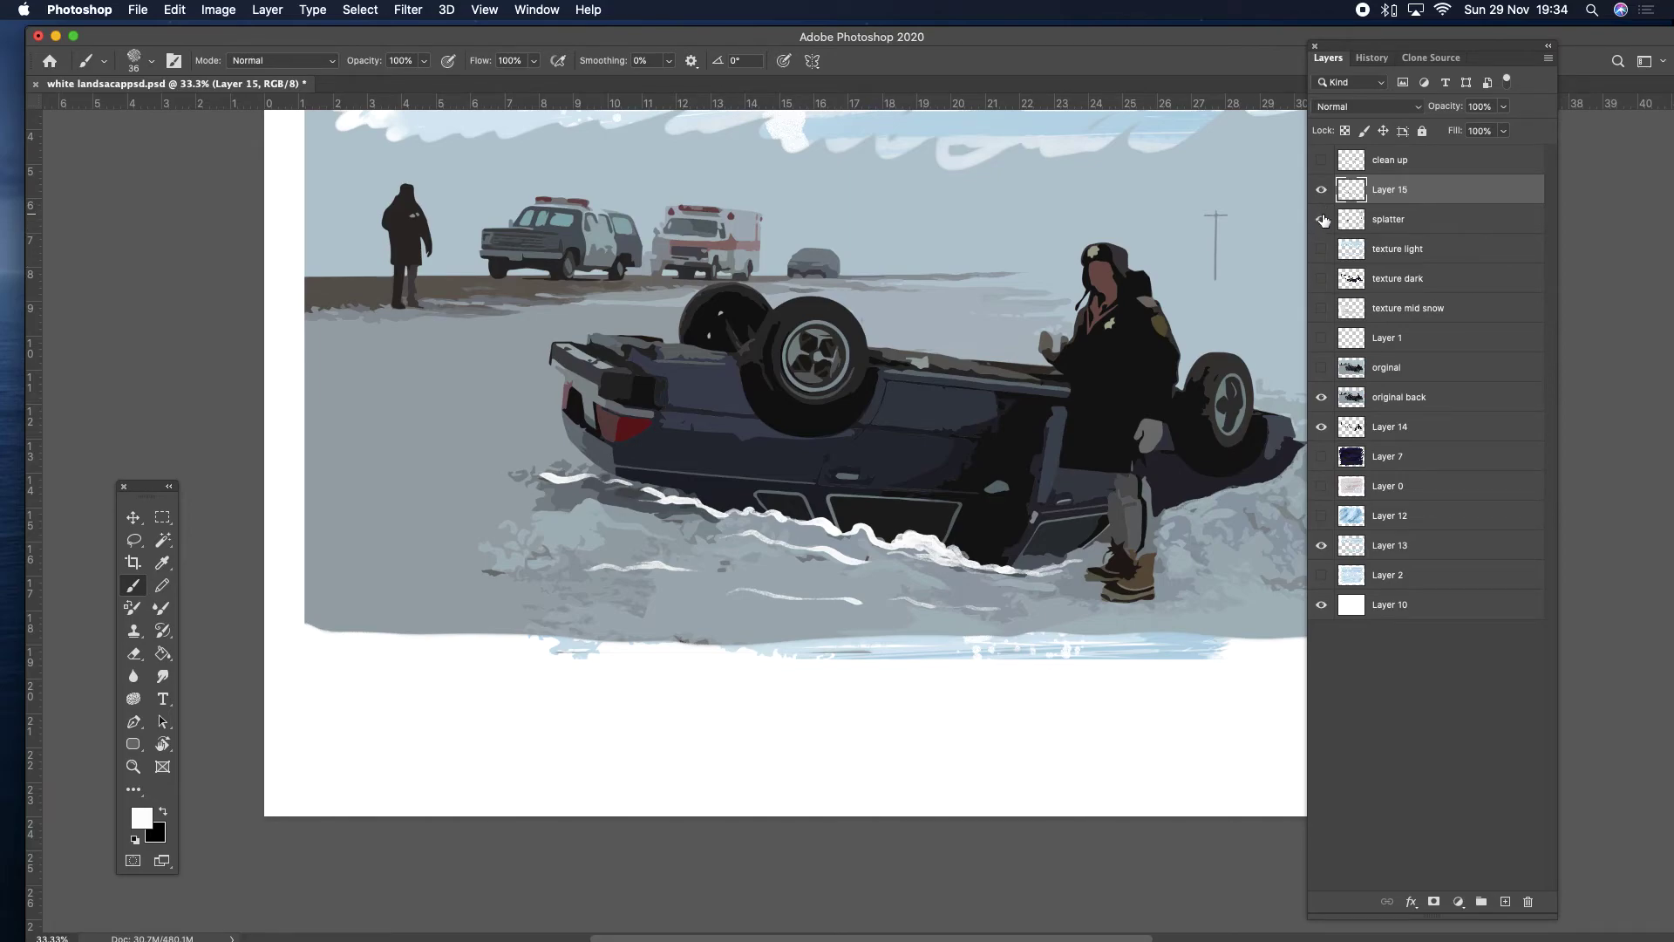
Show the splatter layer and spatter white paint beside the car's rear using the 80 px Kyle's Spatter Brushes - Pressure Cont... brush.
click(1323, 219)
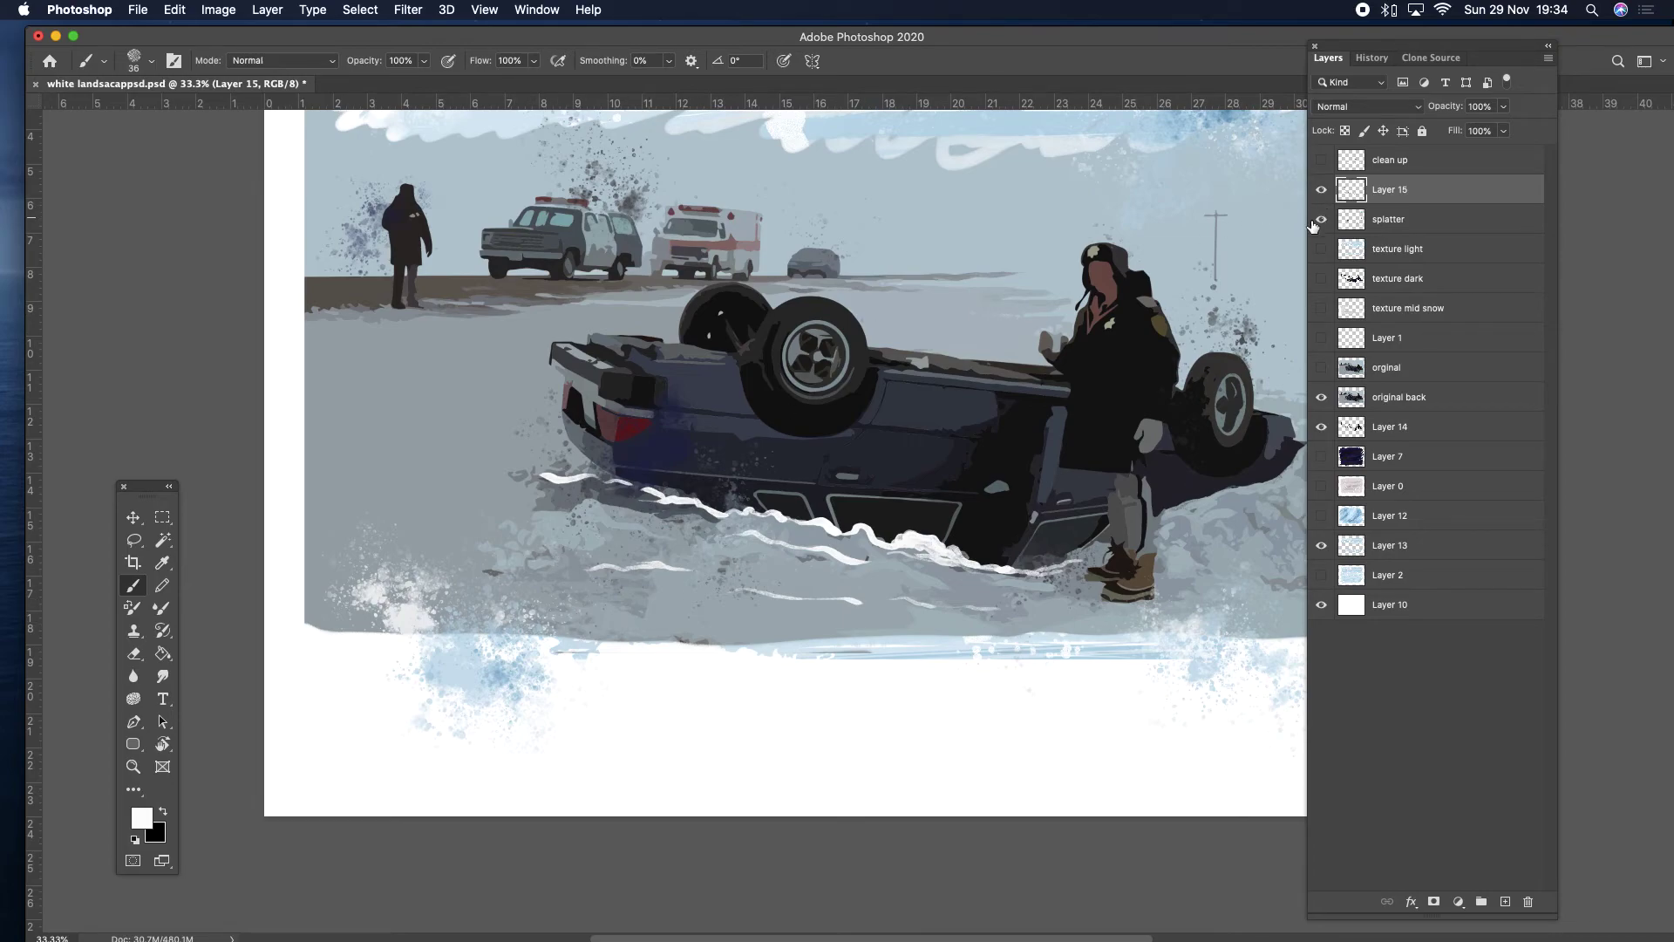
click(153, 64)
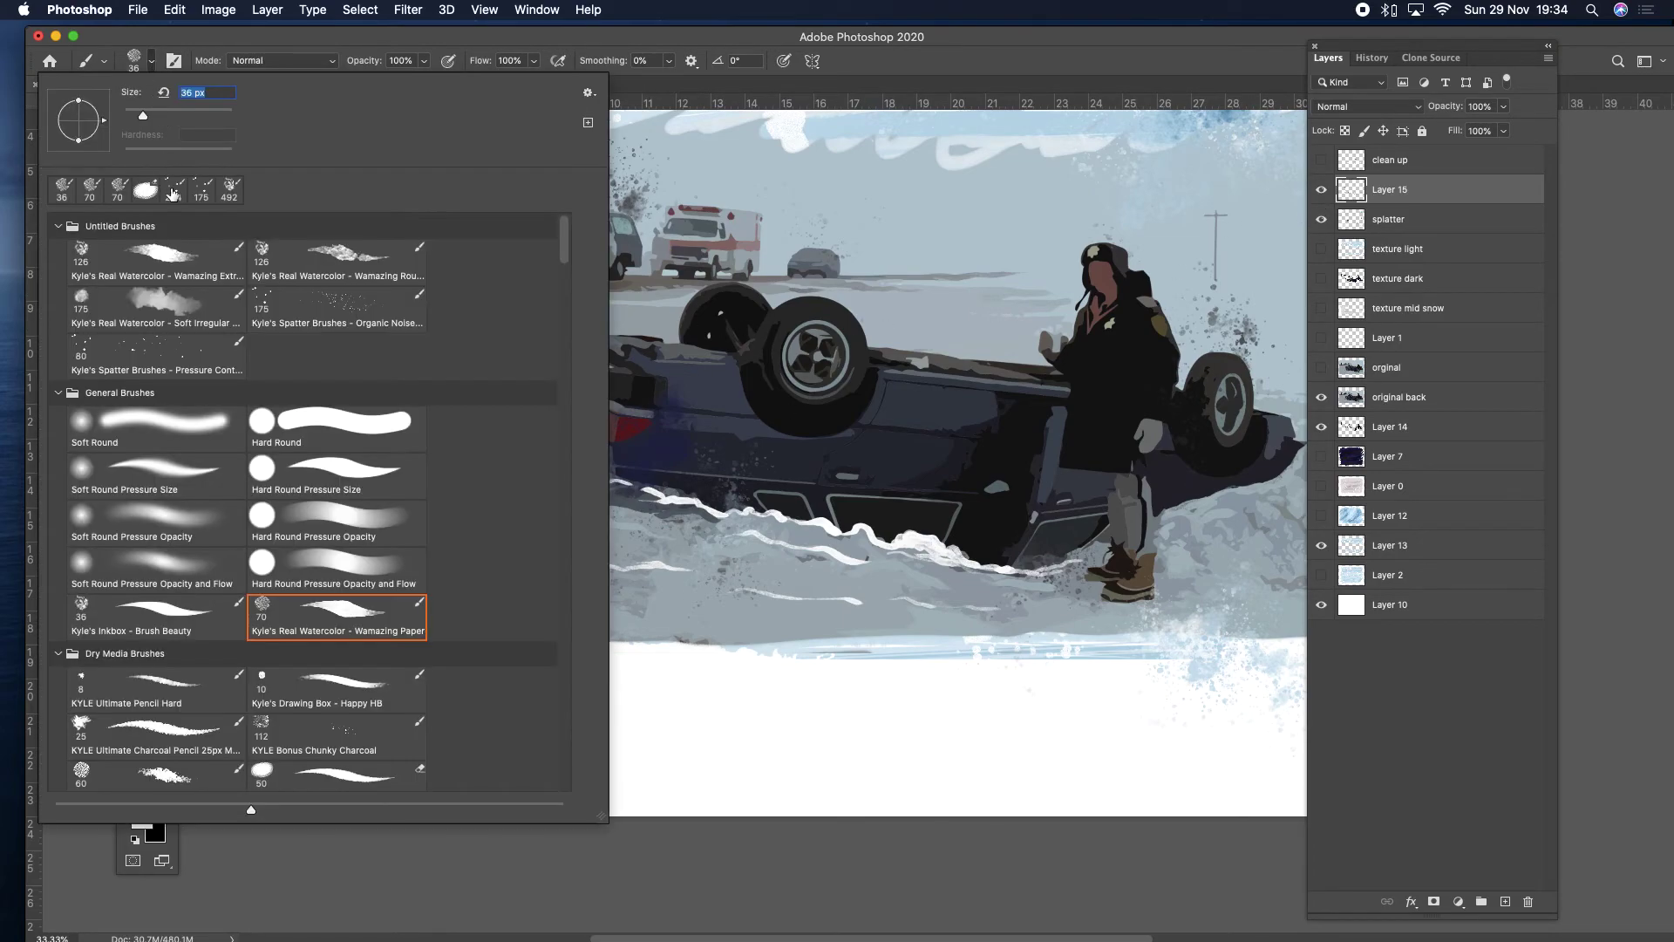
click(199, 347)
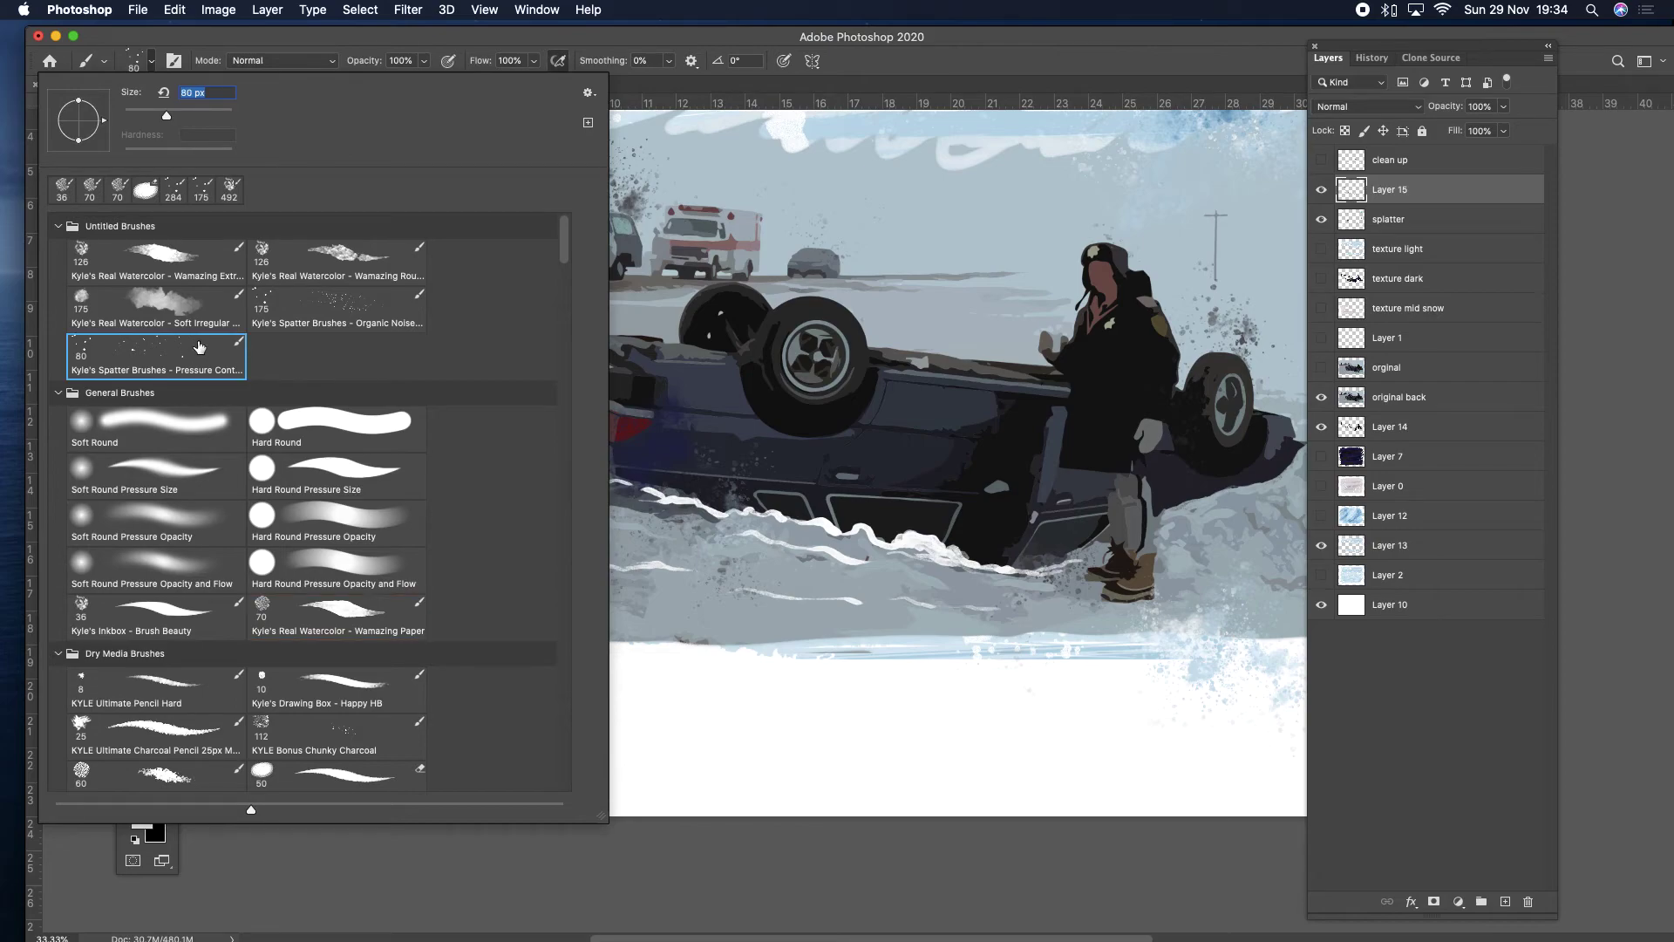
click(802, 36)
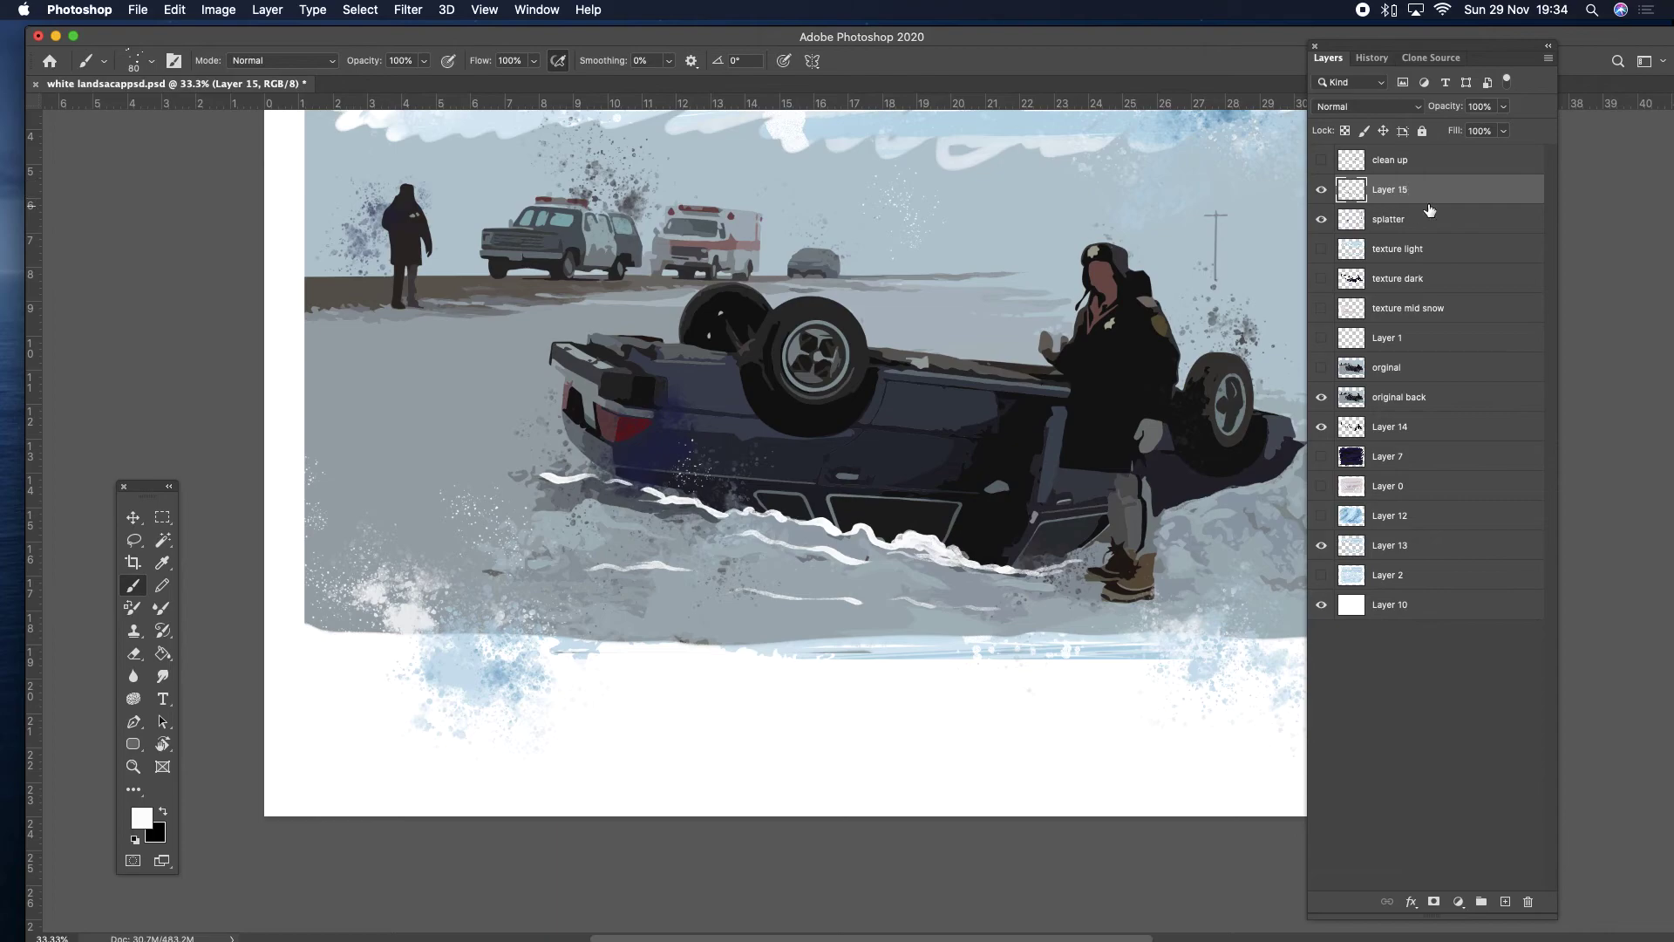
Sample the pale grey-blue from the sky as the foreground colour for the 80 px splatter brush.
drag(1189, 330, 984, 396)
click(162, 563)
click(1061, 276)
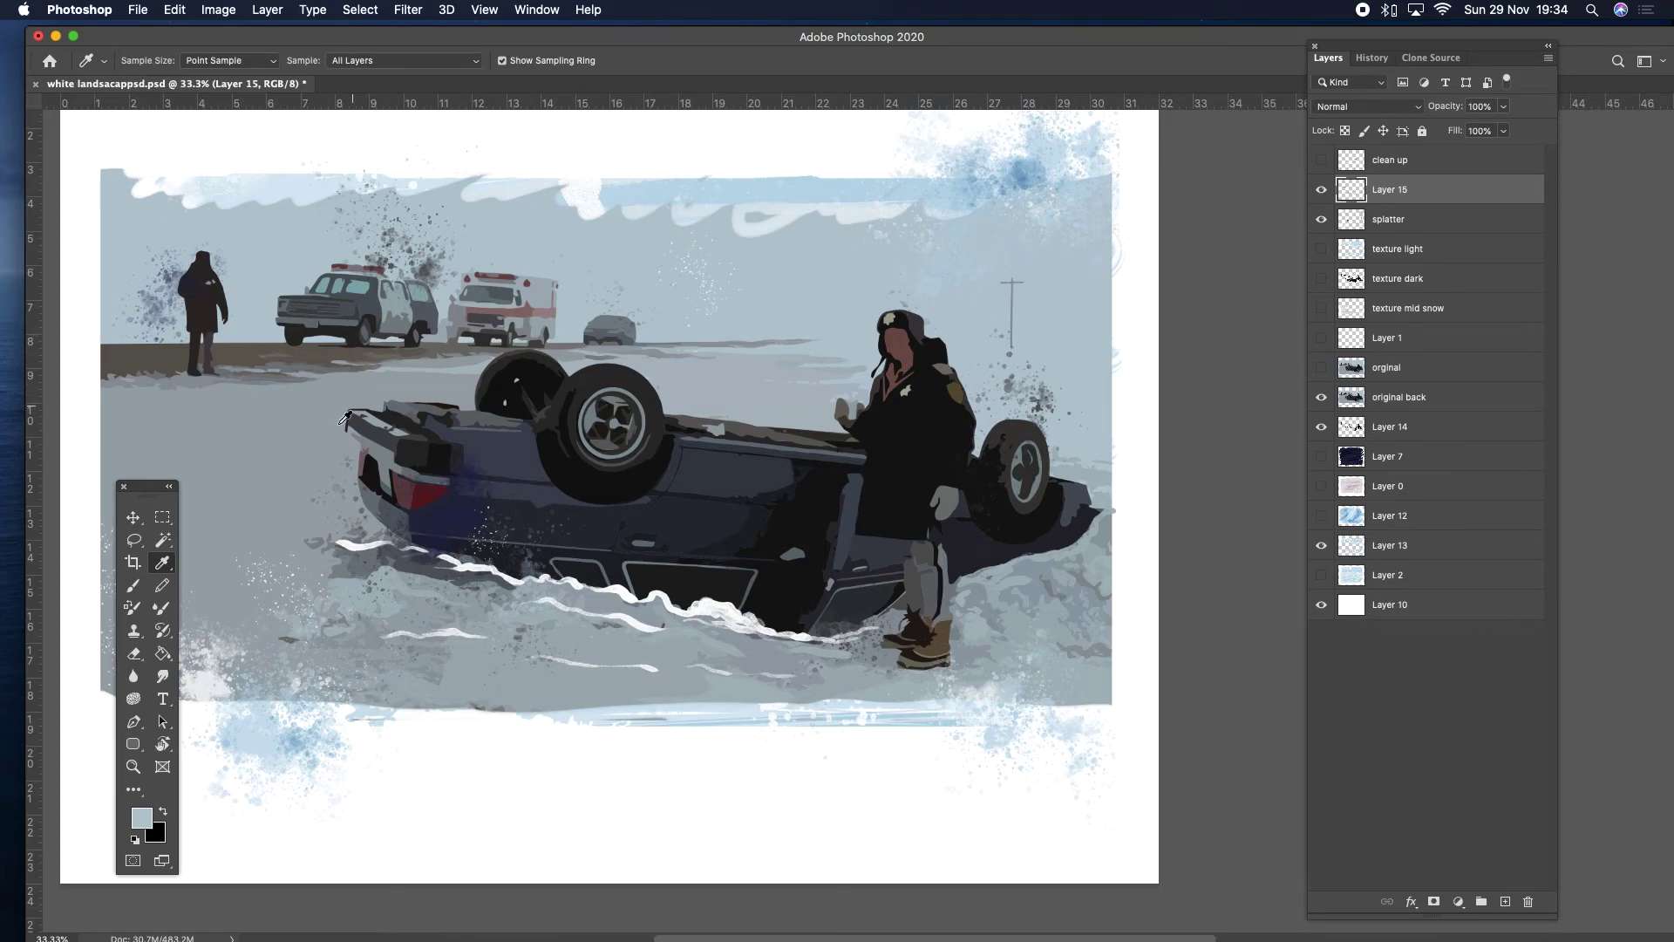
click(133, 586)
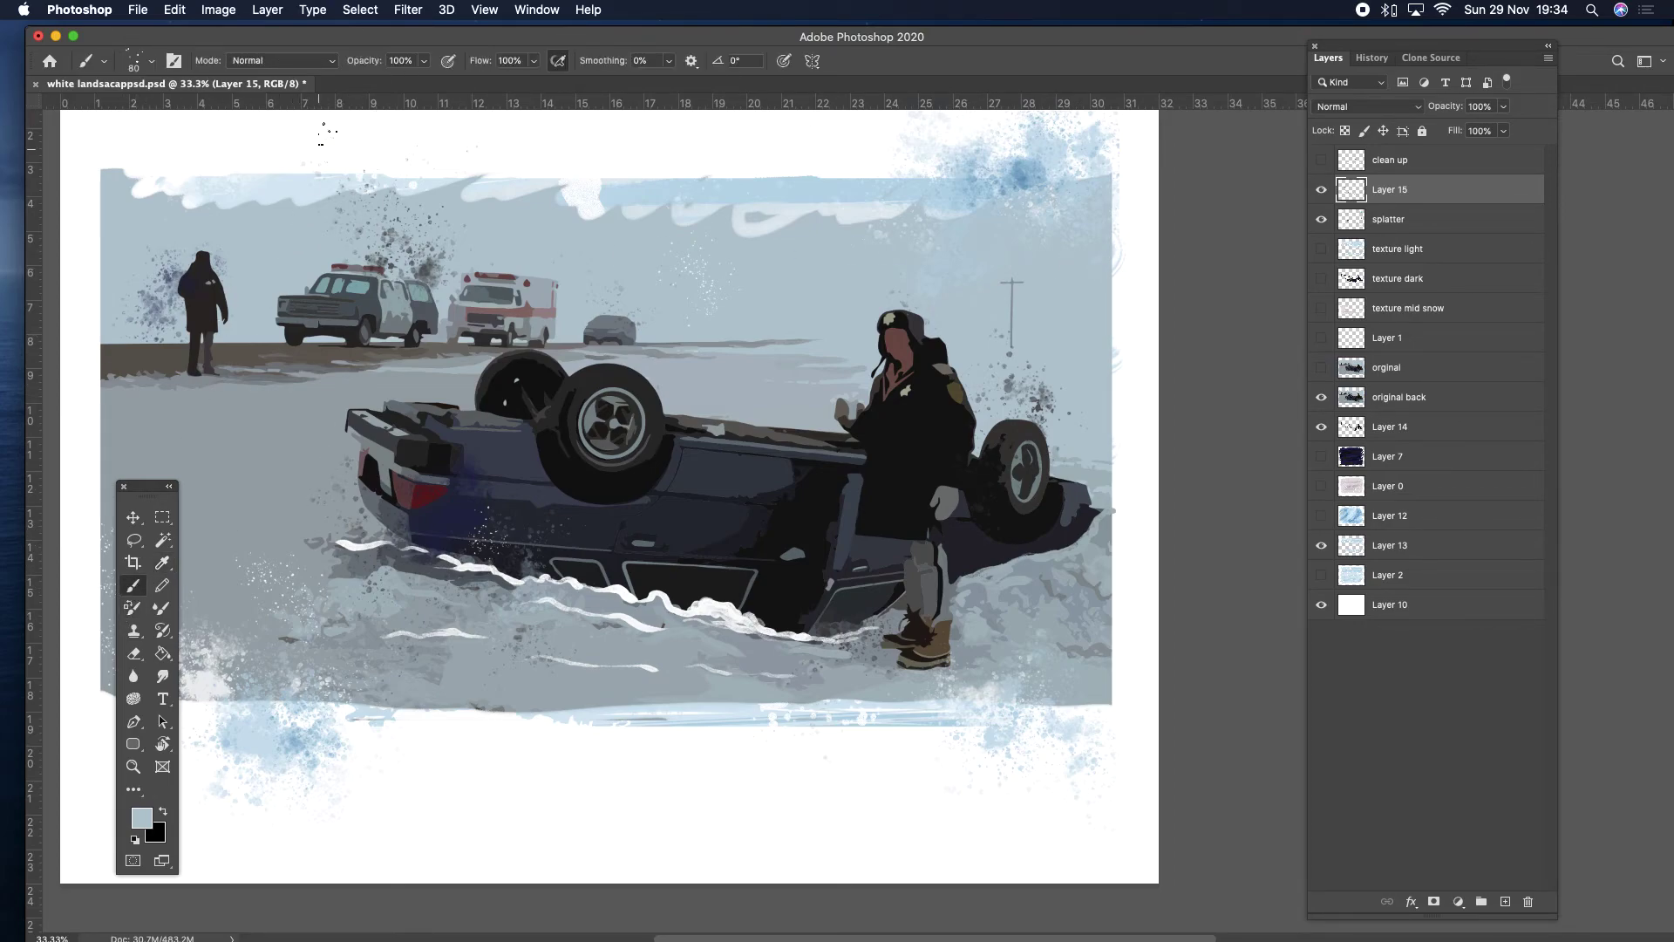
Try the splatter brush in Multiply mode and return its blending mode to Normal.
click(325, 54)
click(305, 136)
click(305, 65)
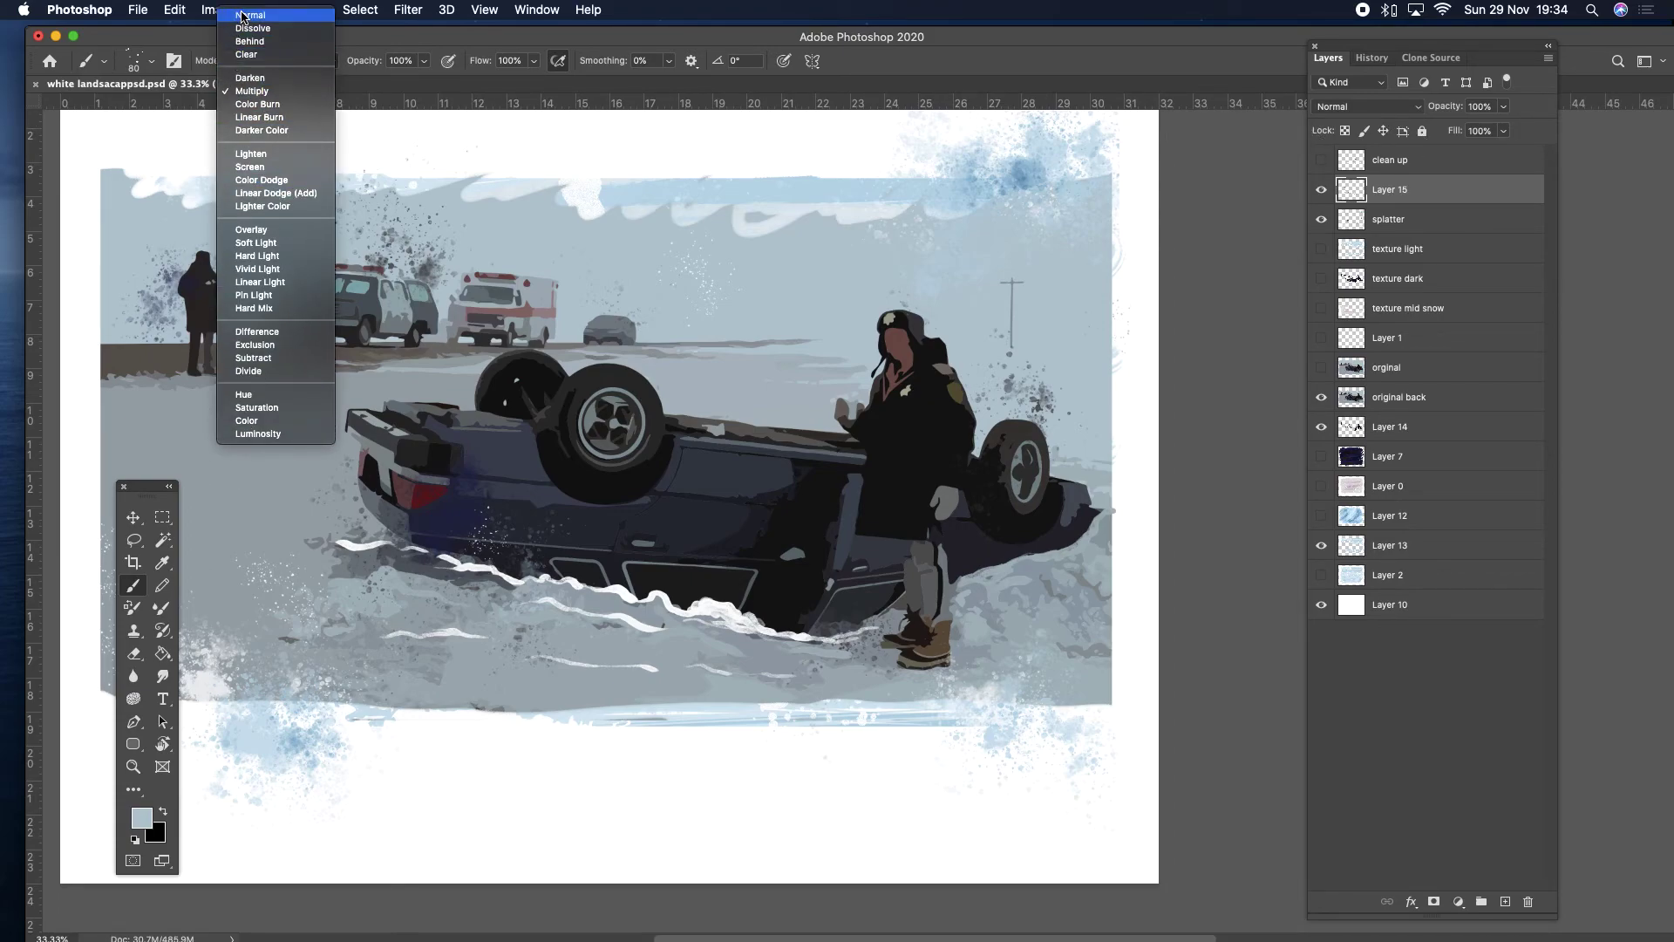
key(Escape)
click(286, 58)
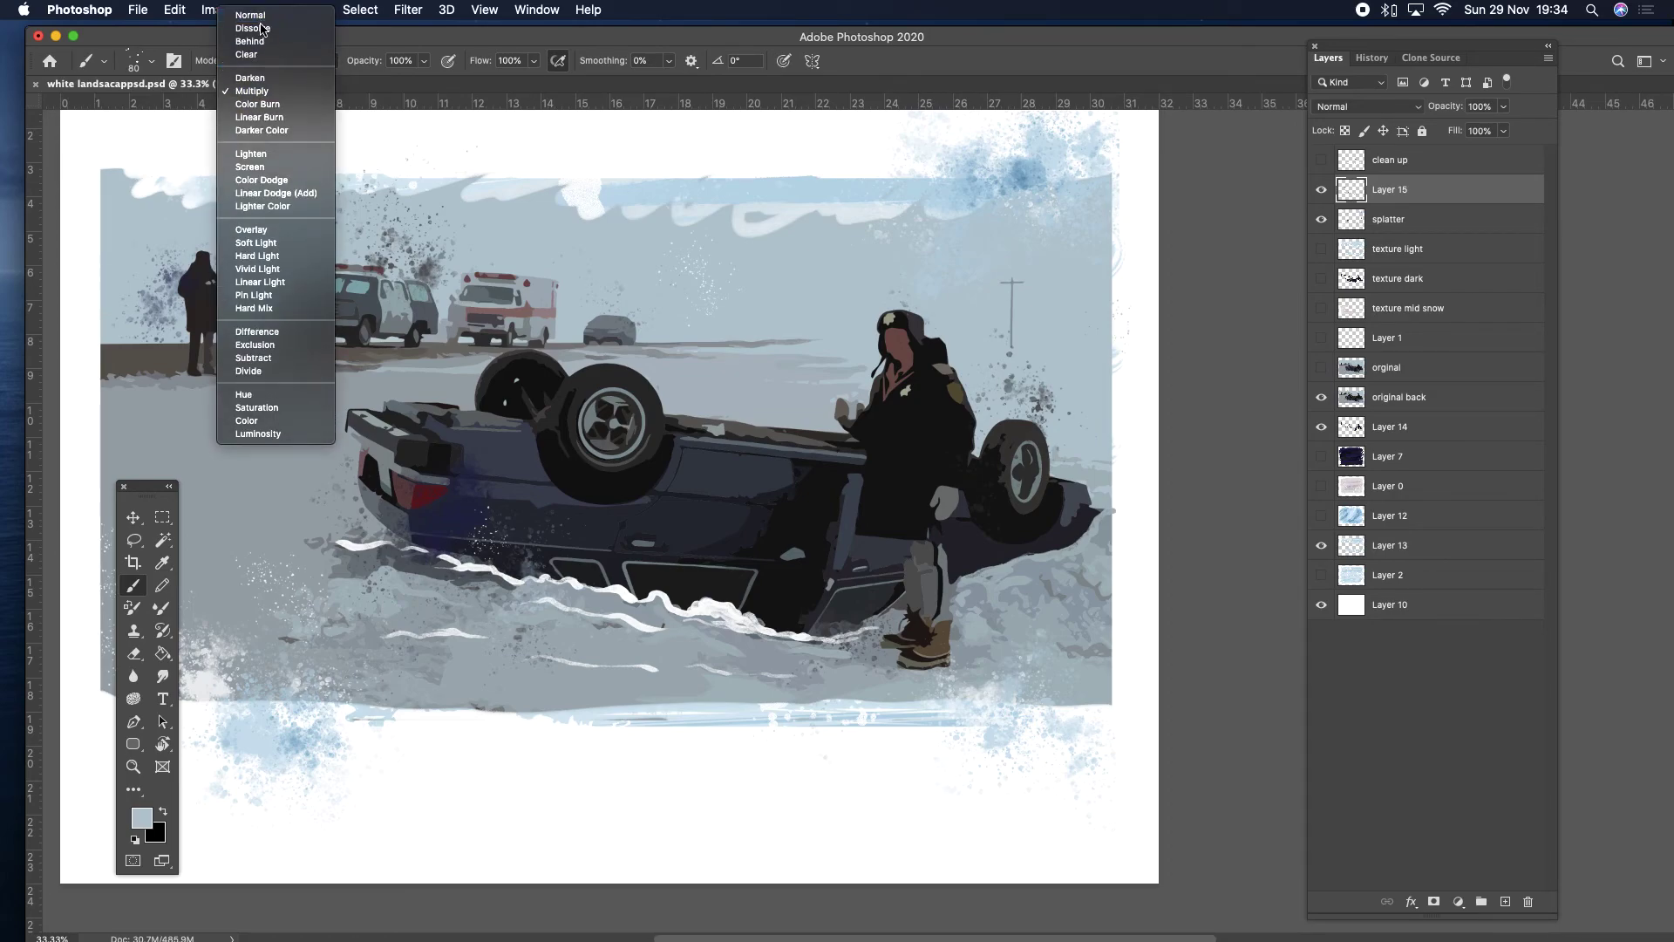
click(251, 15)
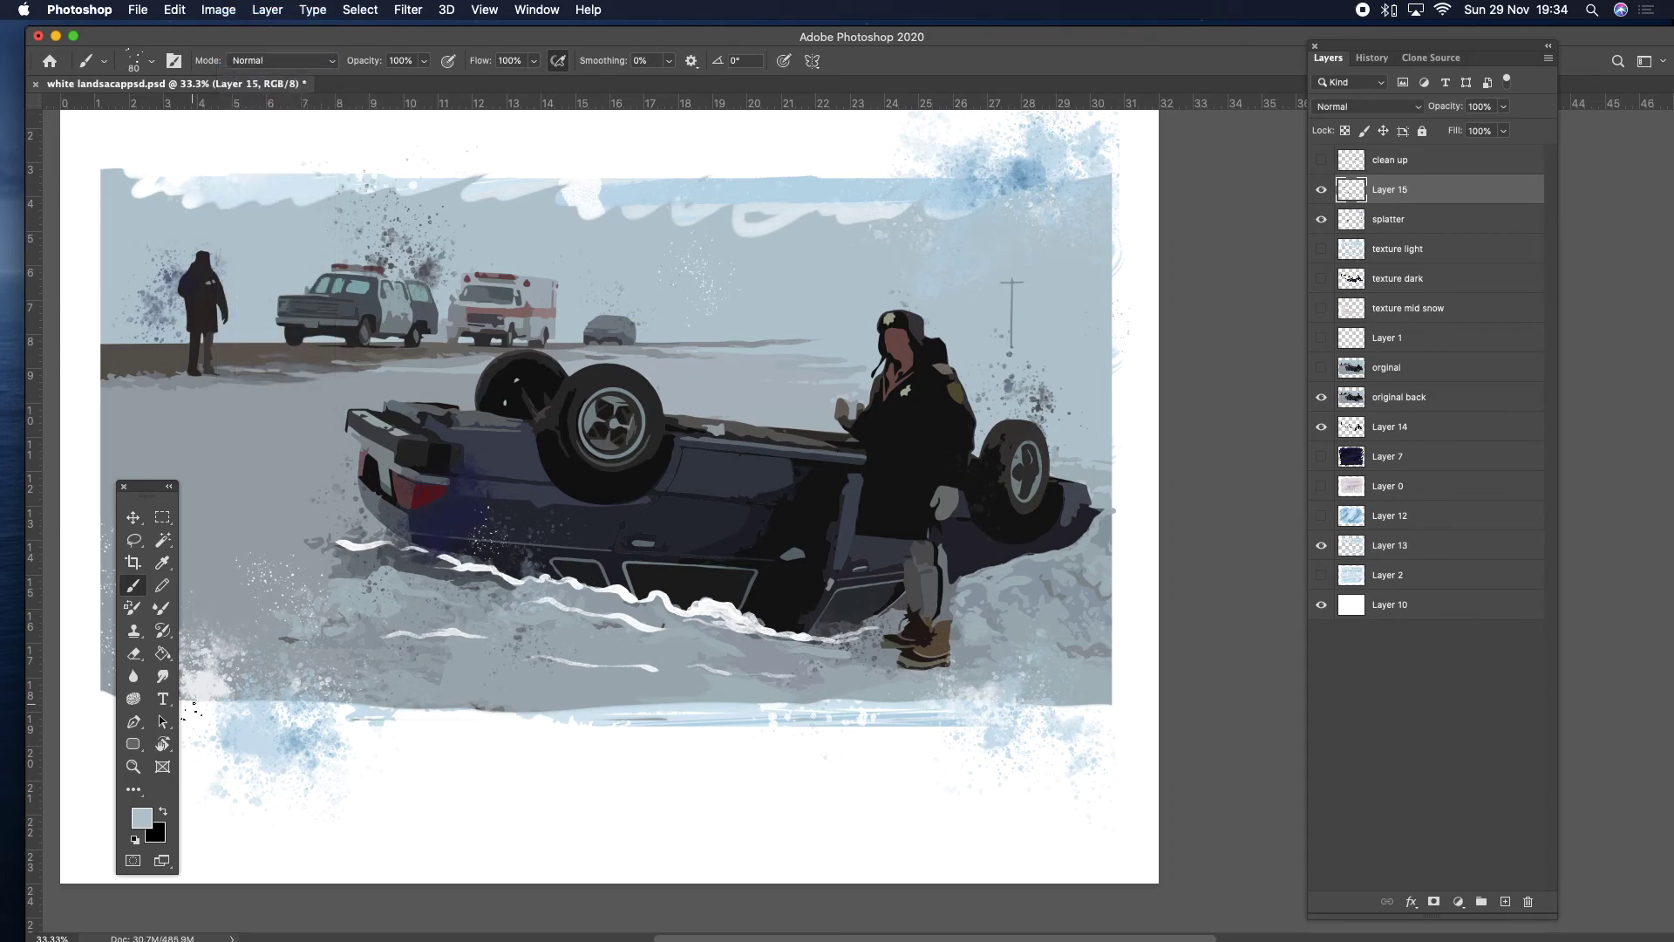
Darken the foreground colour to the grey-blue #64747c.
click(141, 818)
drag(1271, 168, 1261, 183)
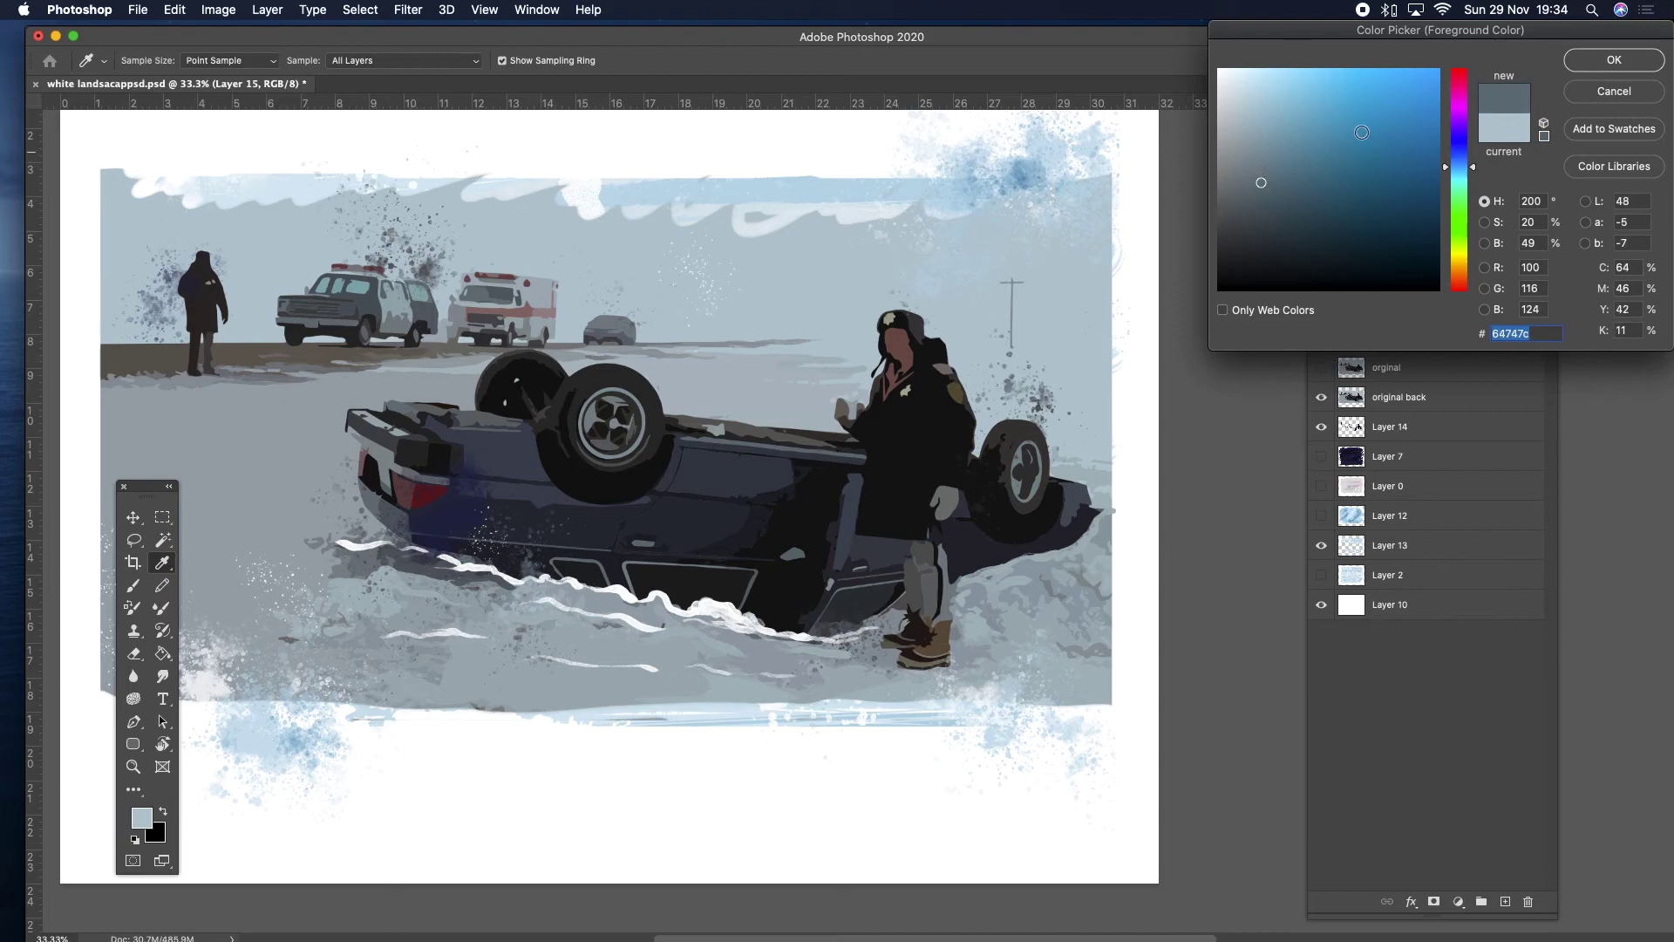
click(1609, 61)
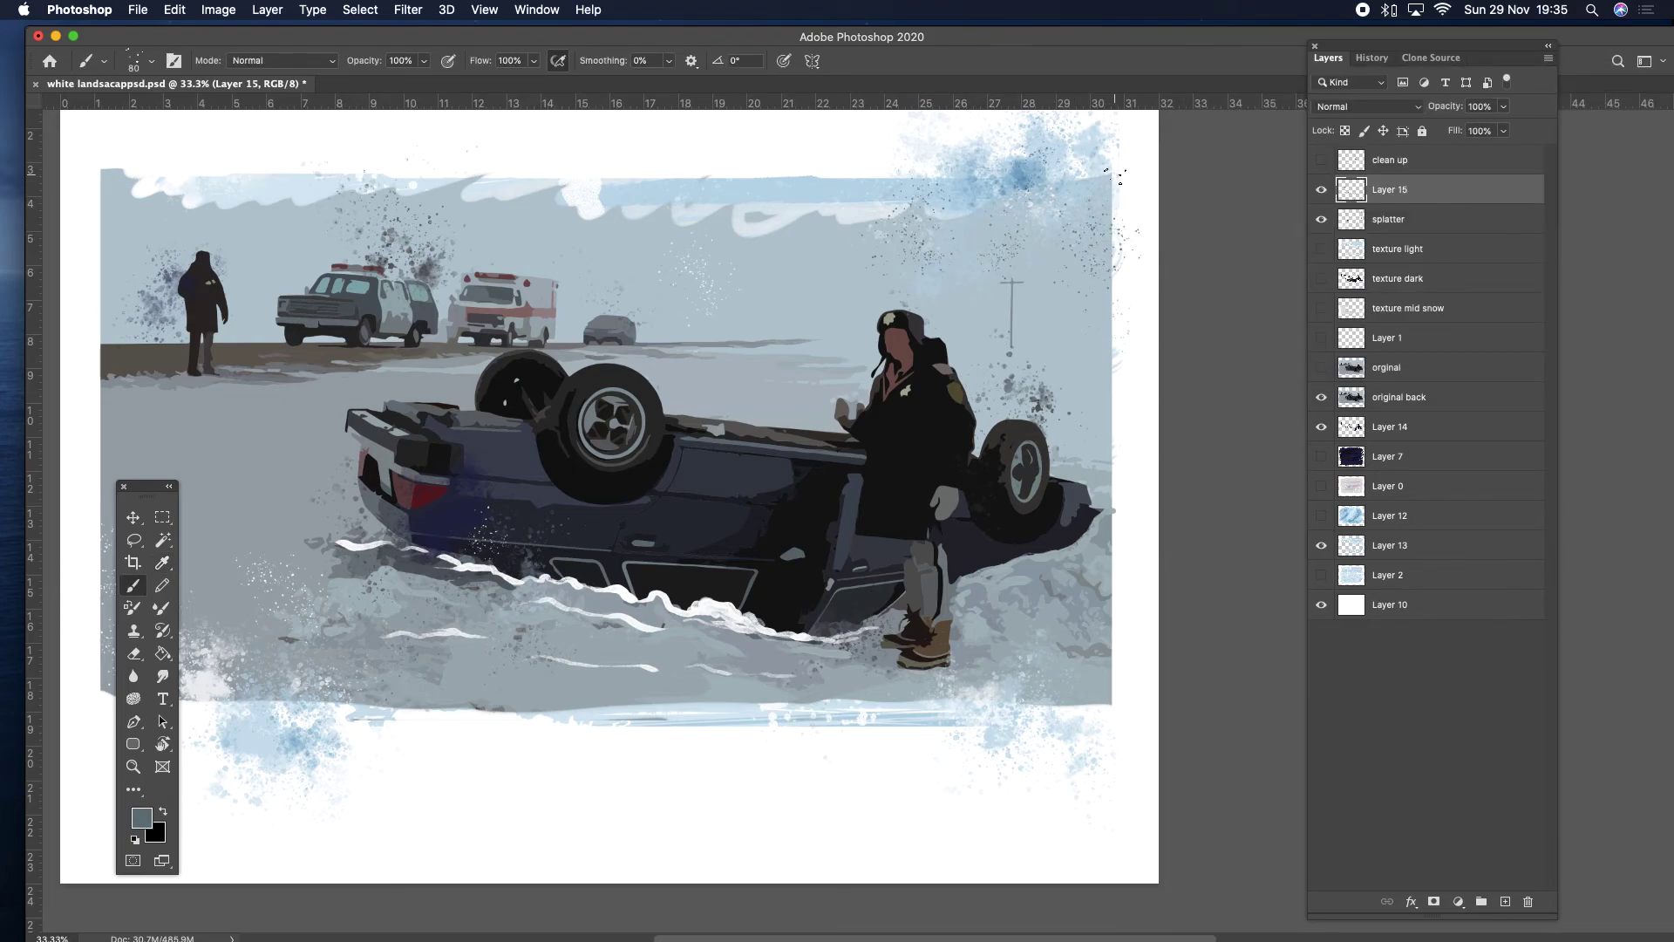
Try spattering dark paint in the sky above the officer with a 175 px Multiply brush, and undo it.
click(153, 61)
click(329, 314)
click(1022, 213)
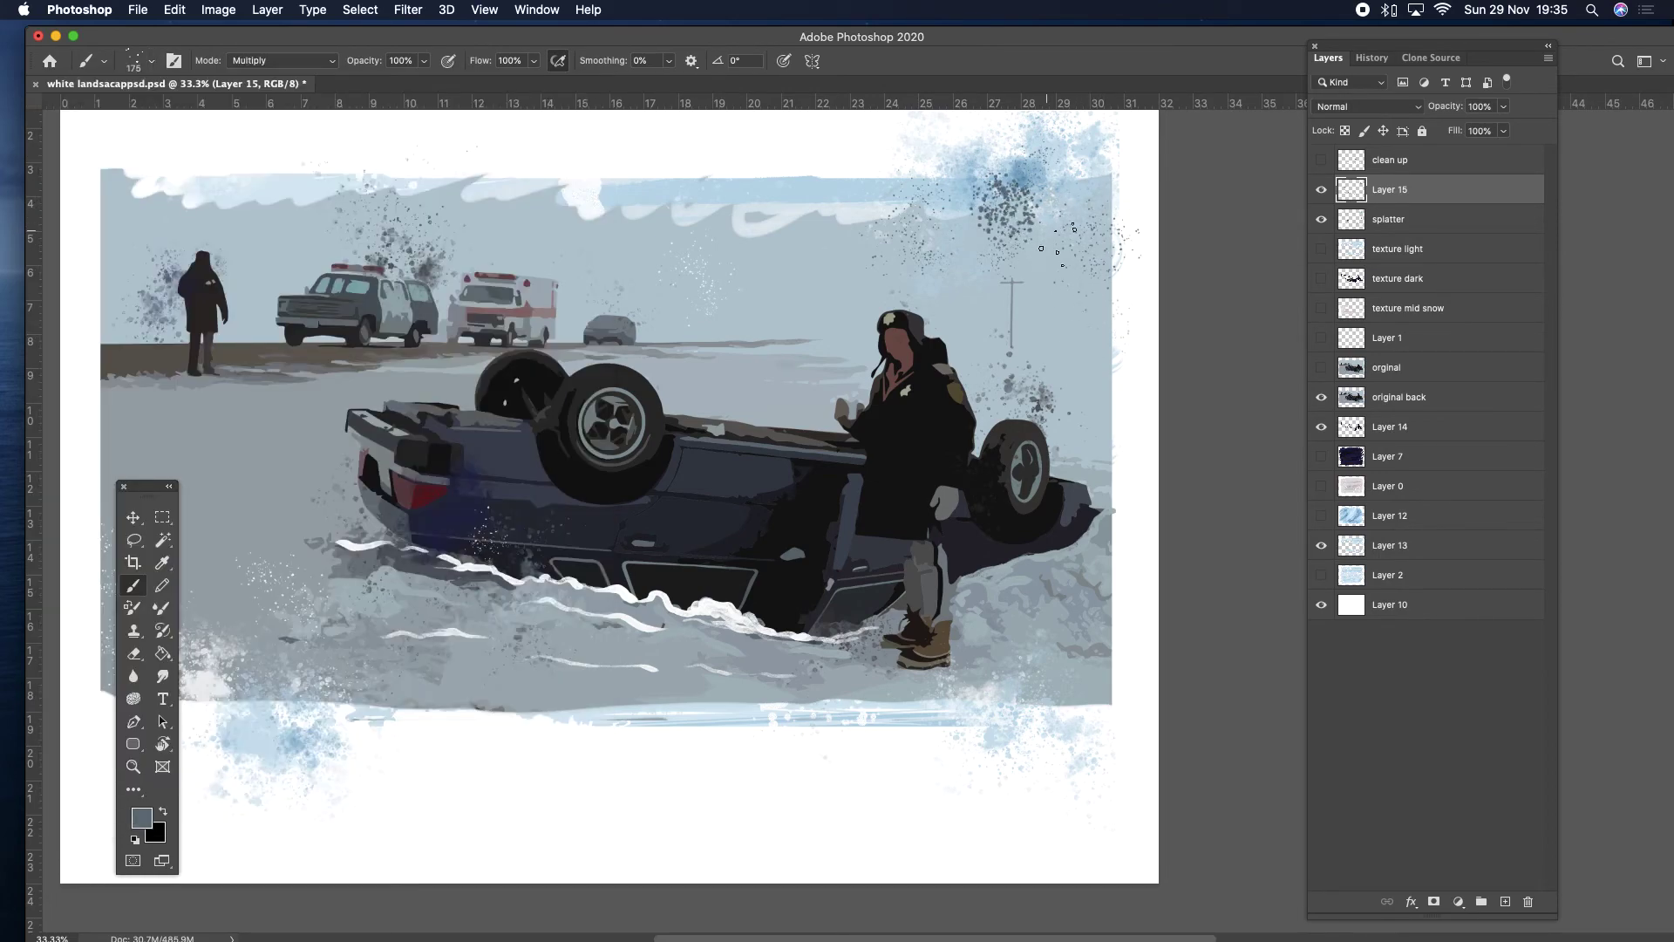
key(super+z)
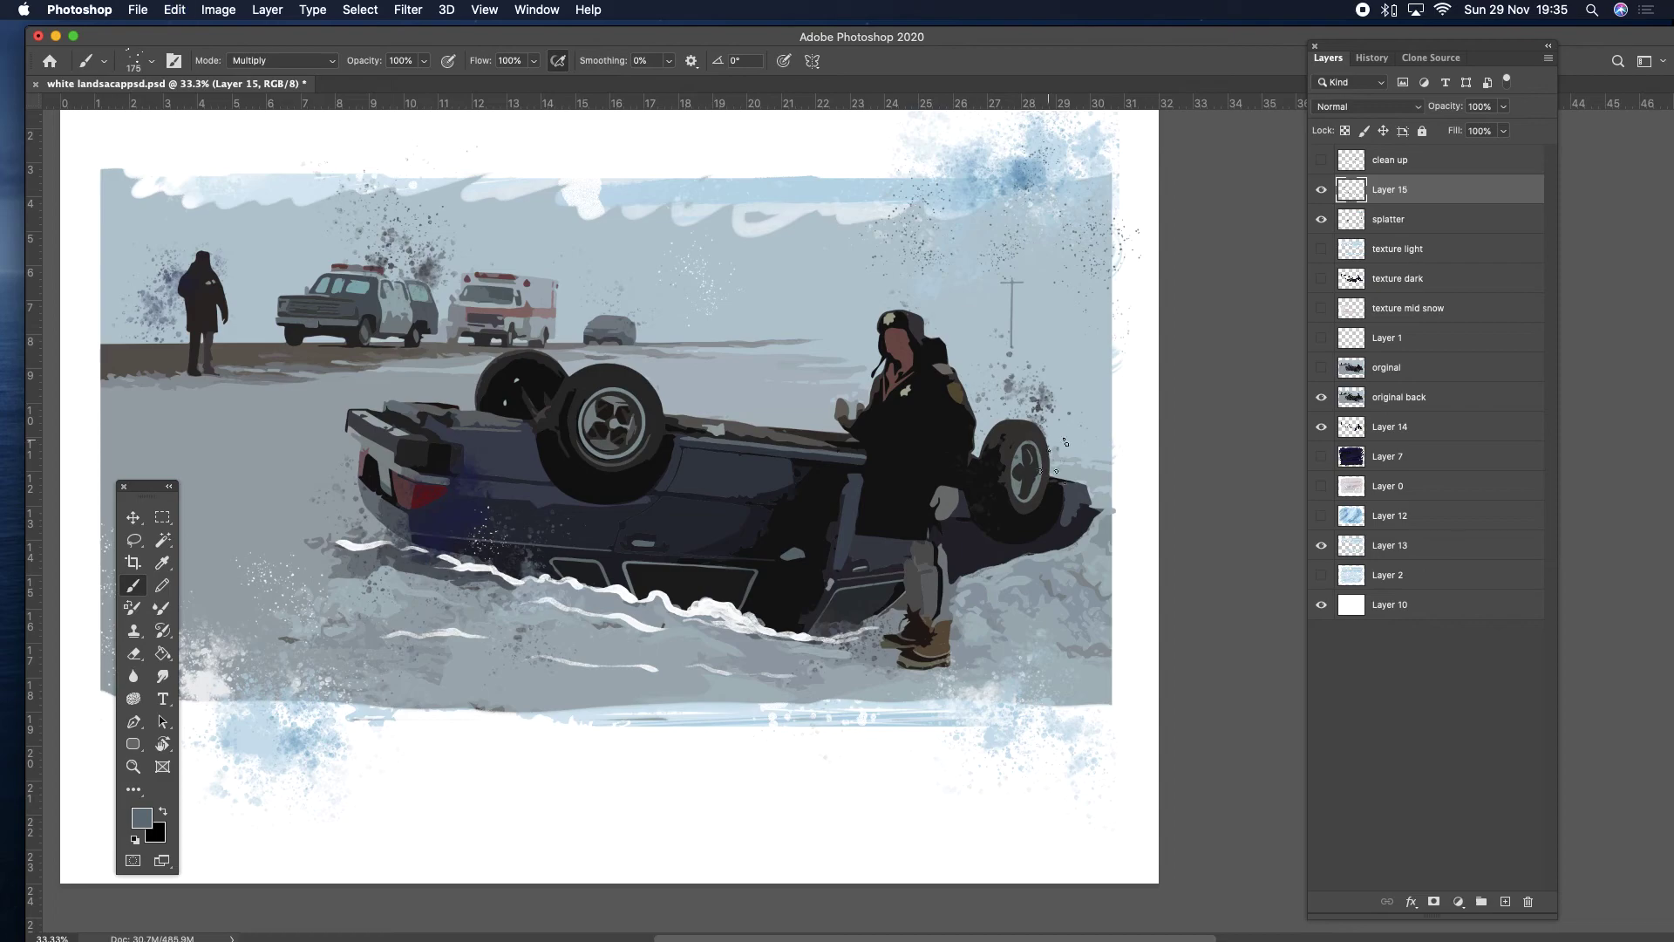
Show the texture light, texture dark, texture mid snow, Layer 1 and Layer 2 layers and review the whole illustration at 25%.
click(1322, 250)
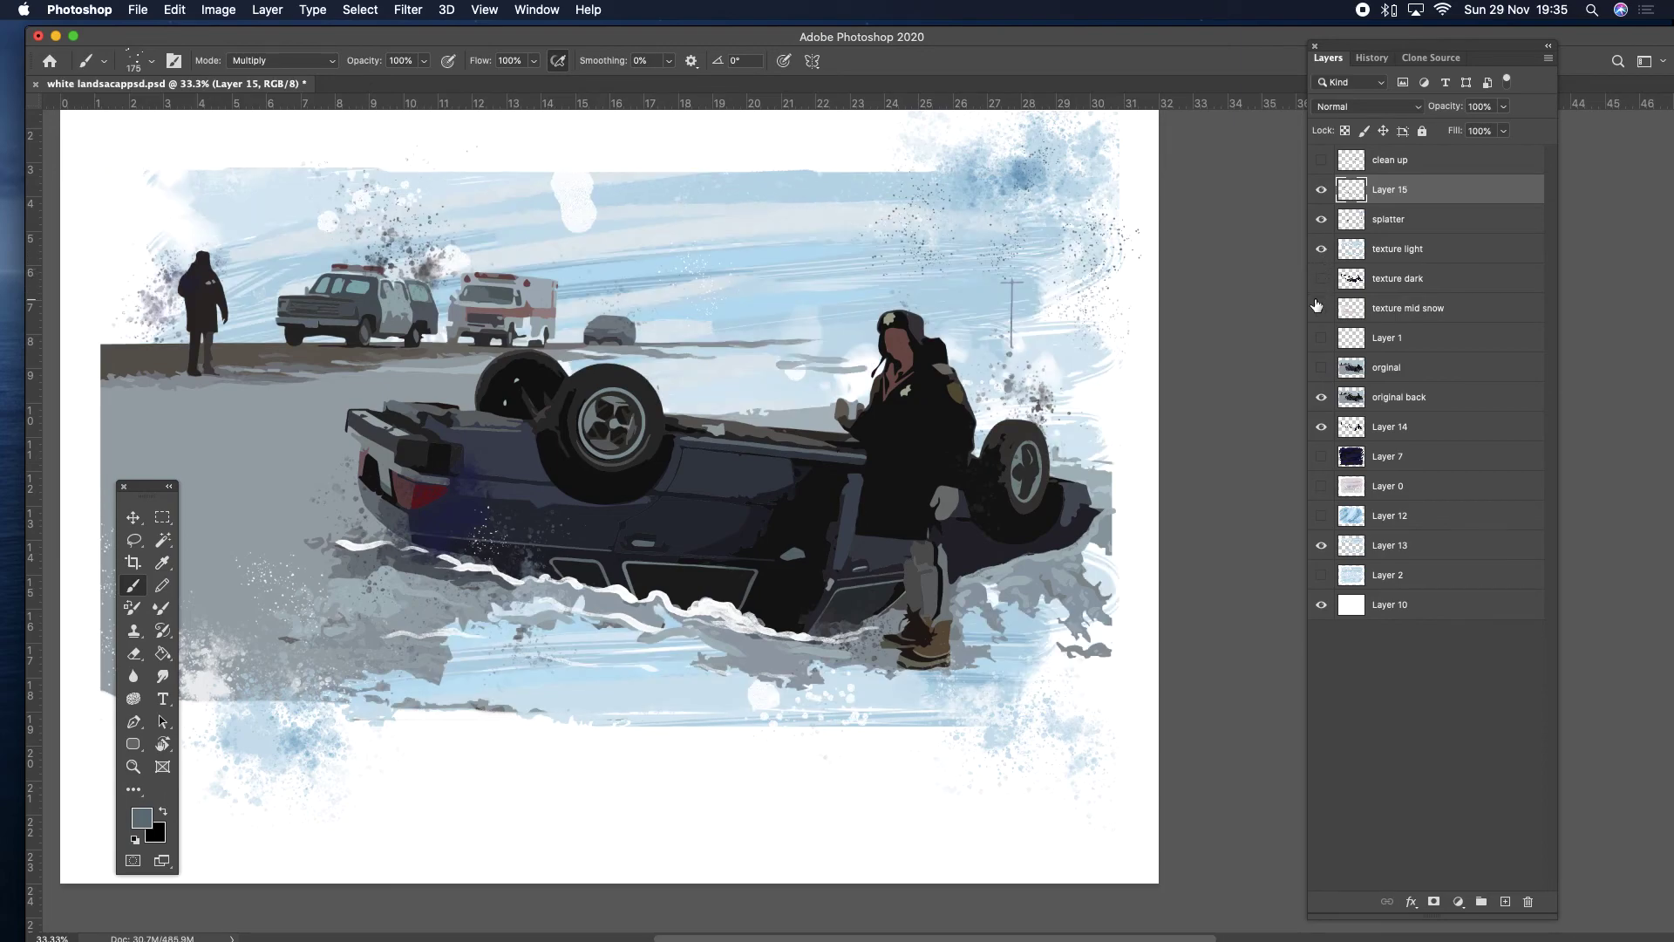
click(1322, 279)
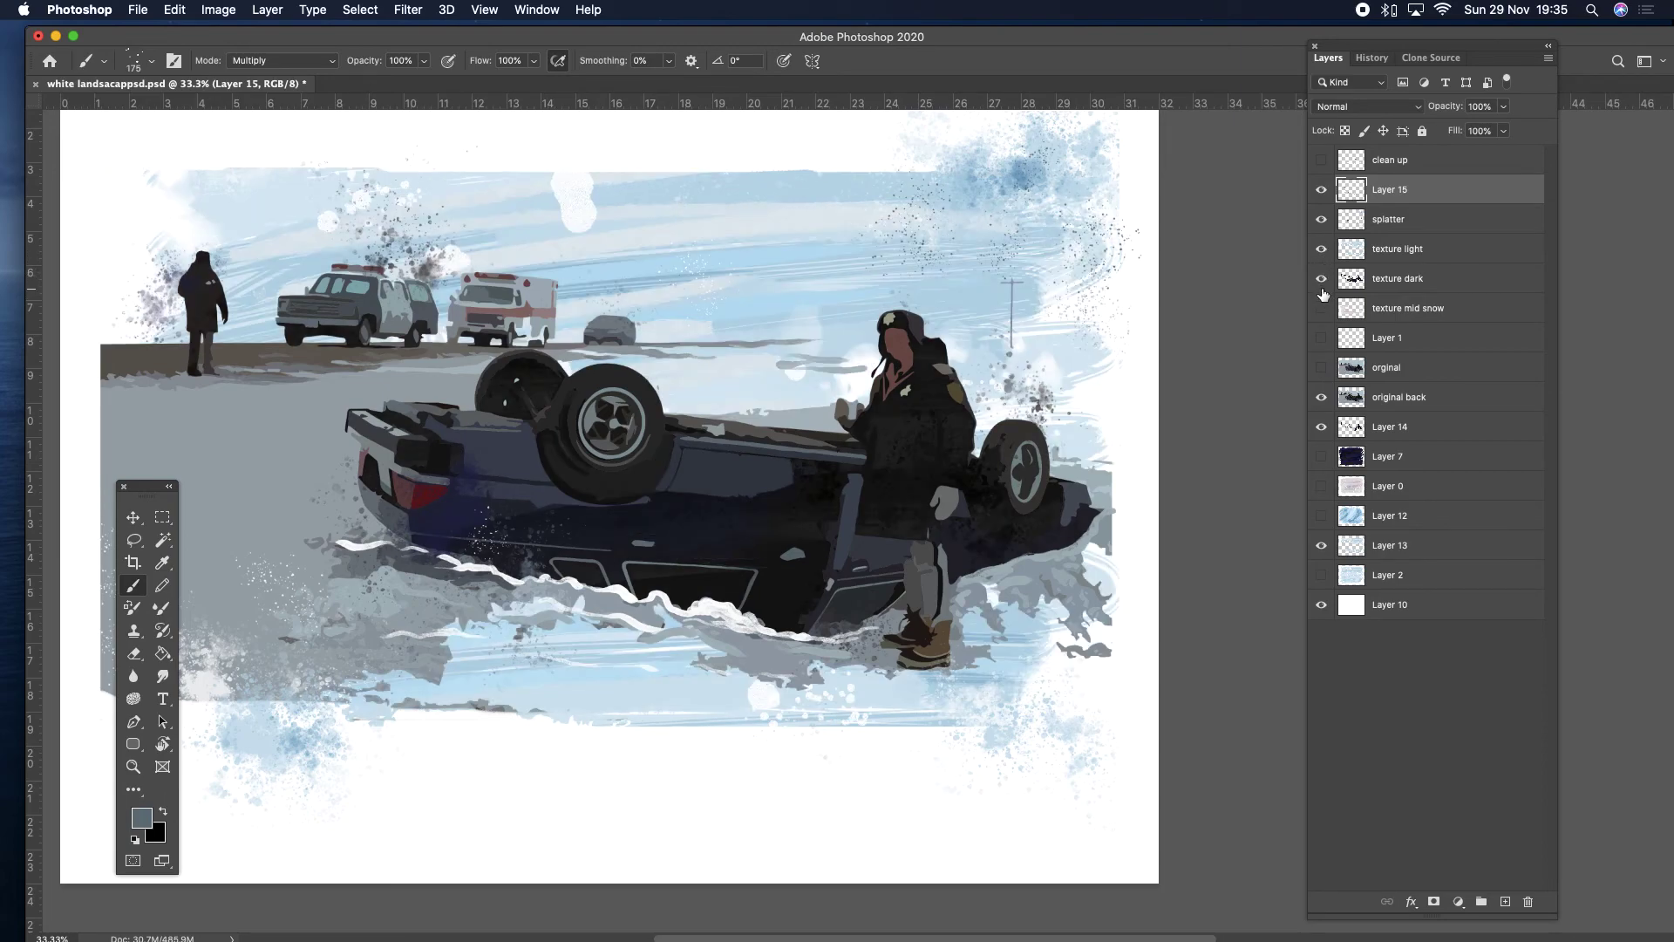
click(1323, 339)
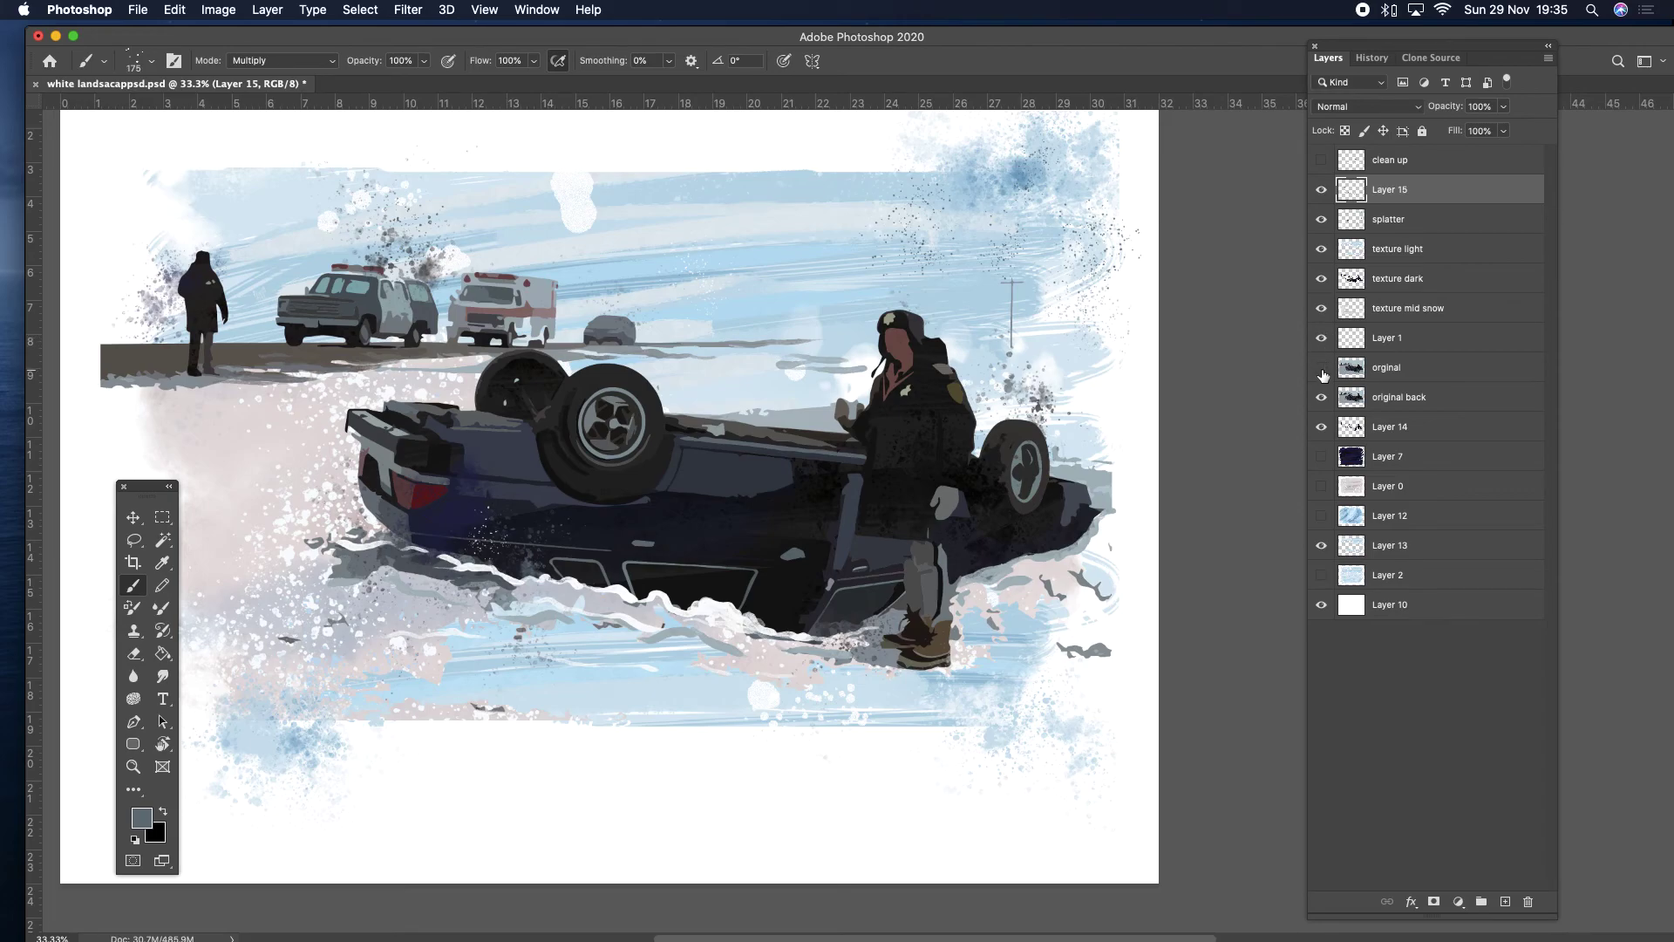
click(1323, 575)
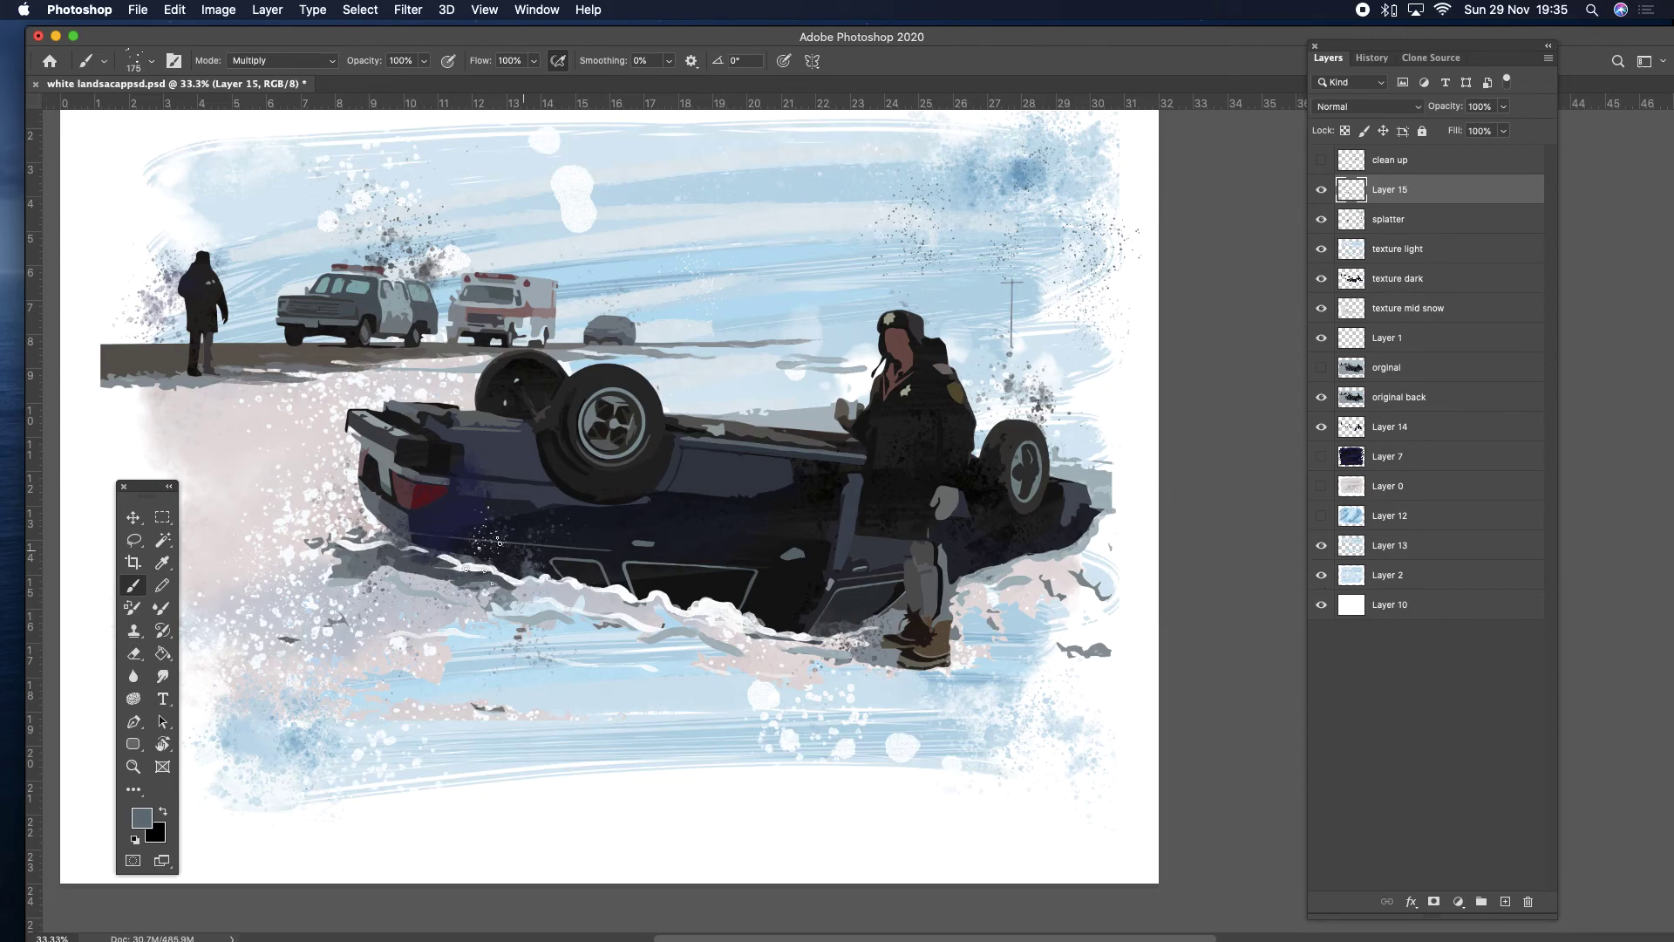
click(132, 767)
key(alt)
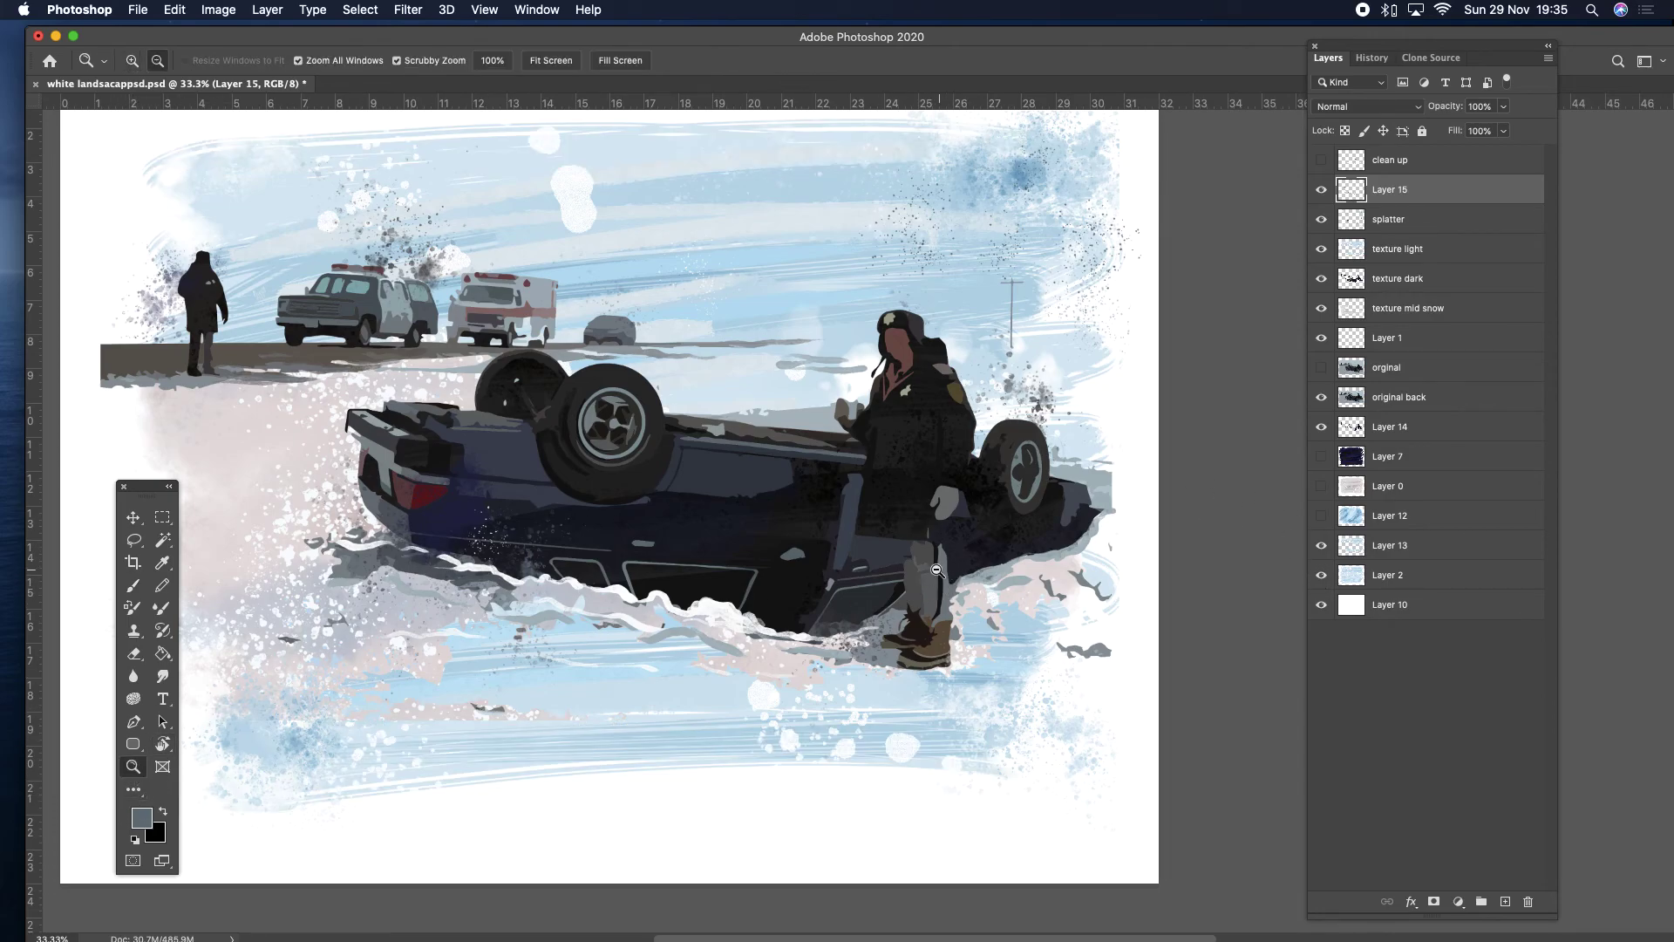
alt+click(937, 570)
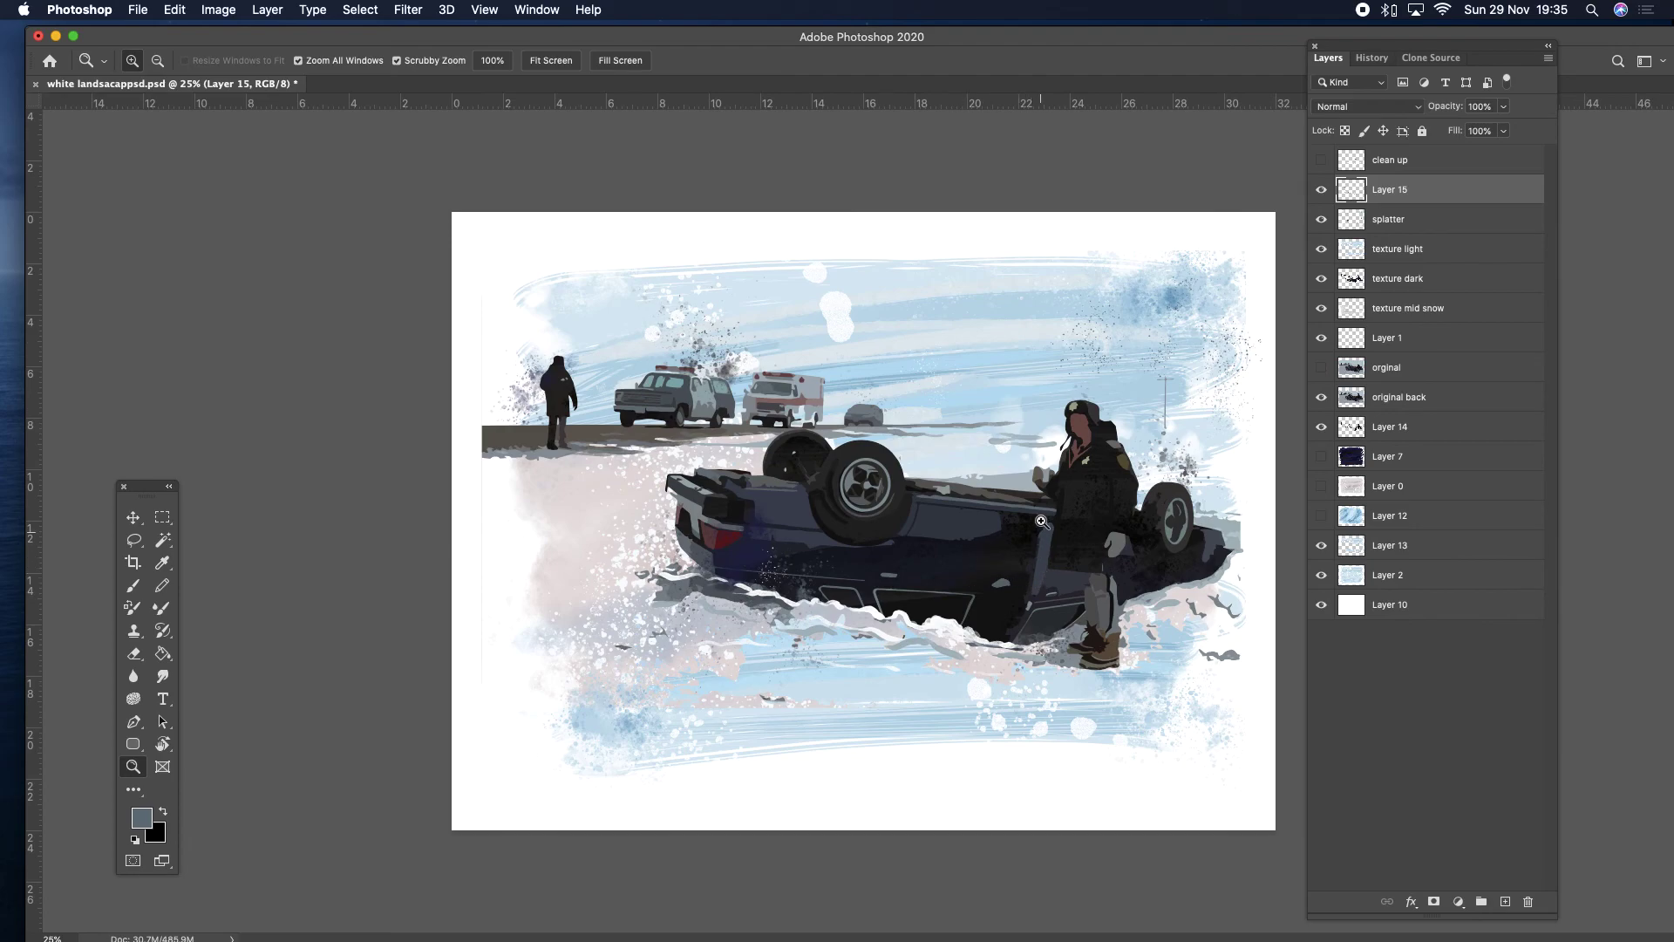
drag(1075, 39, 990, 32)
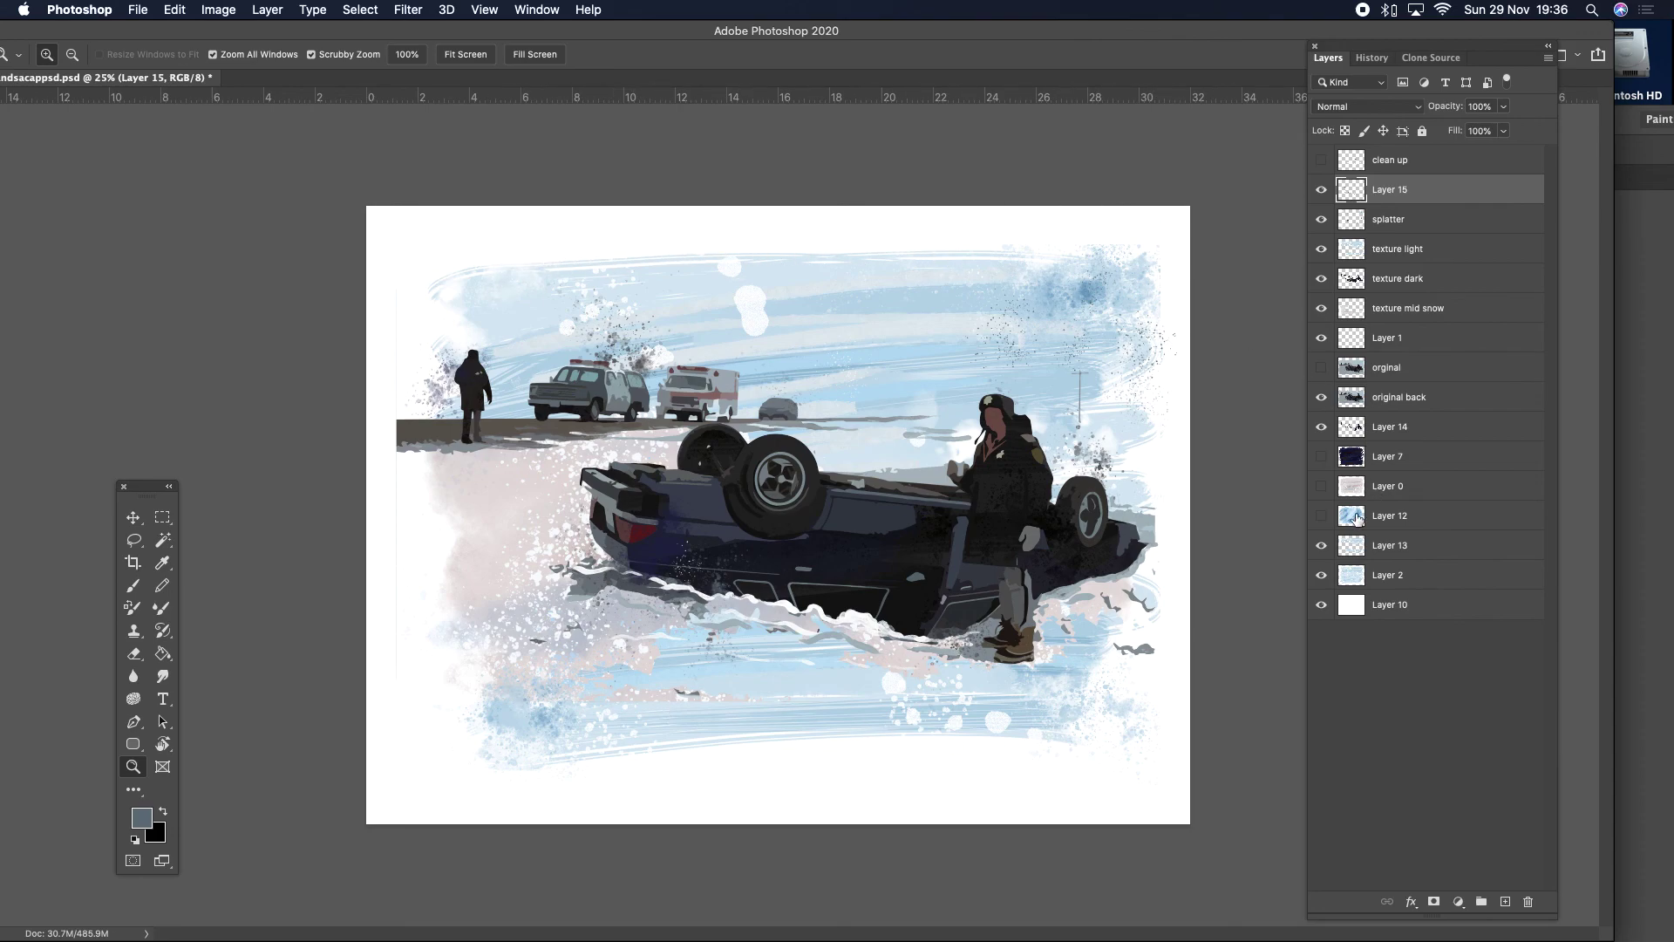
Examine how Layer 12, Layer 2 and the orginal layer contribute to the painting by switching their visibility.
click(1323, 516)
click(1323, 575)
click(1322, 574)
click(1322, 367)
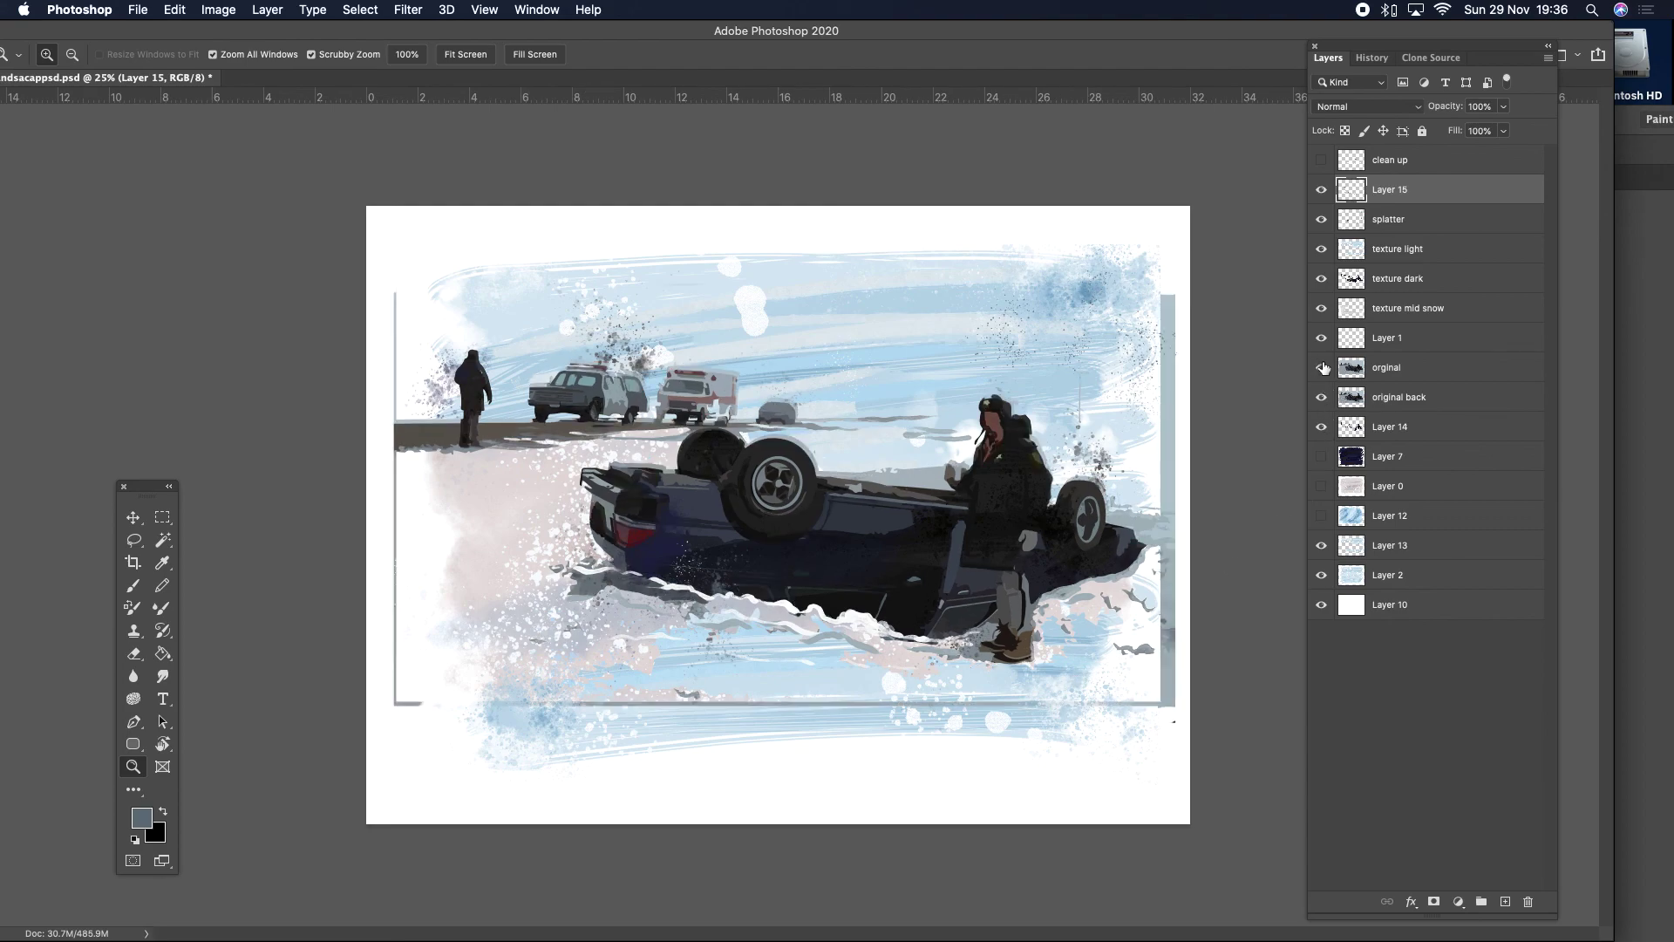
key(super+equal)
click(1320, 455)
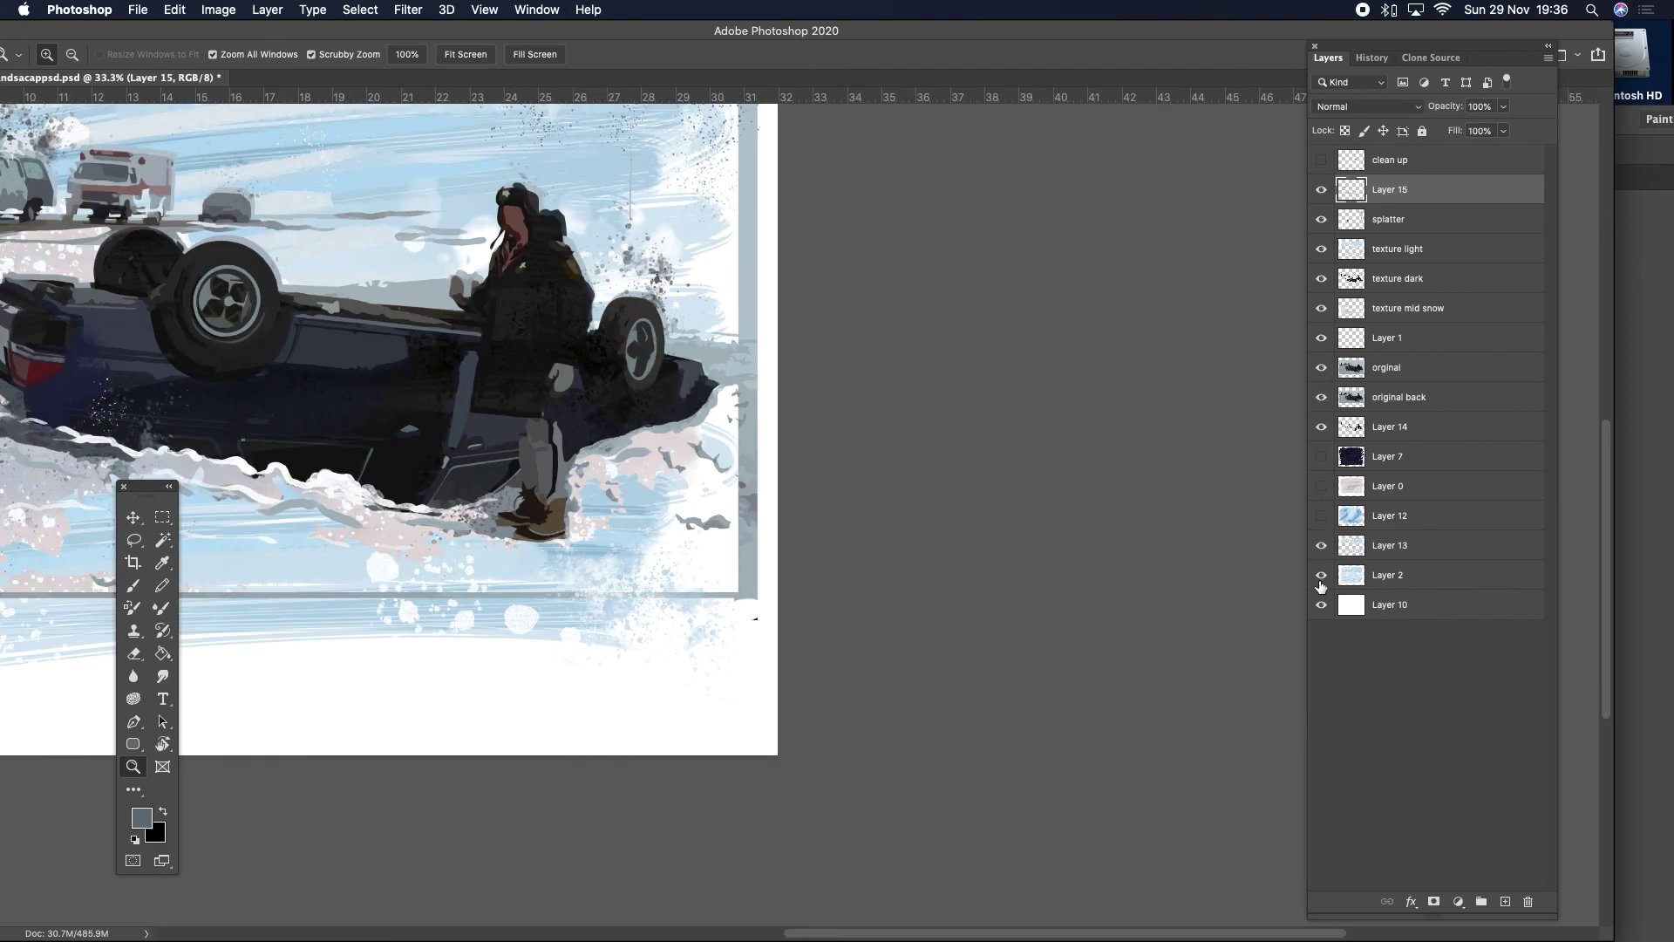
click(1323, 575)
drag(984, 487, 1304, 537)
click(1322, 575)
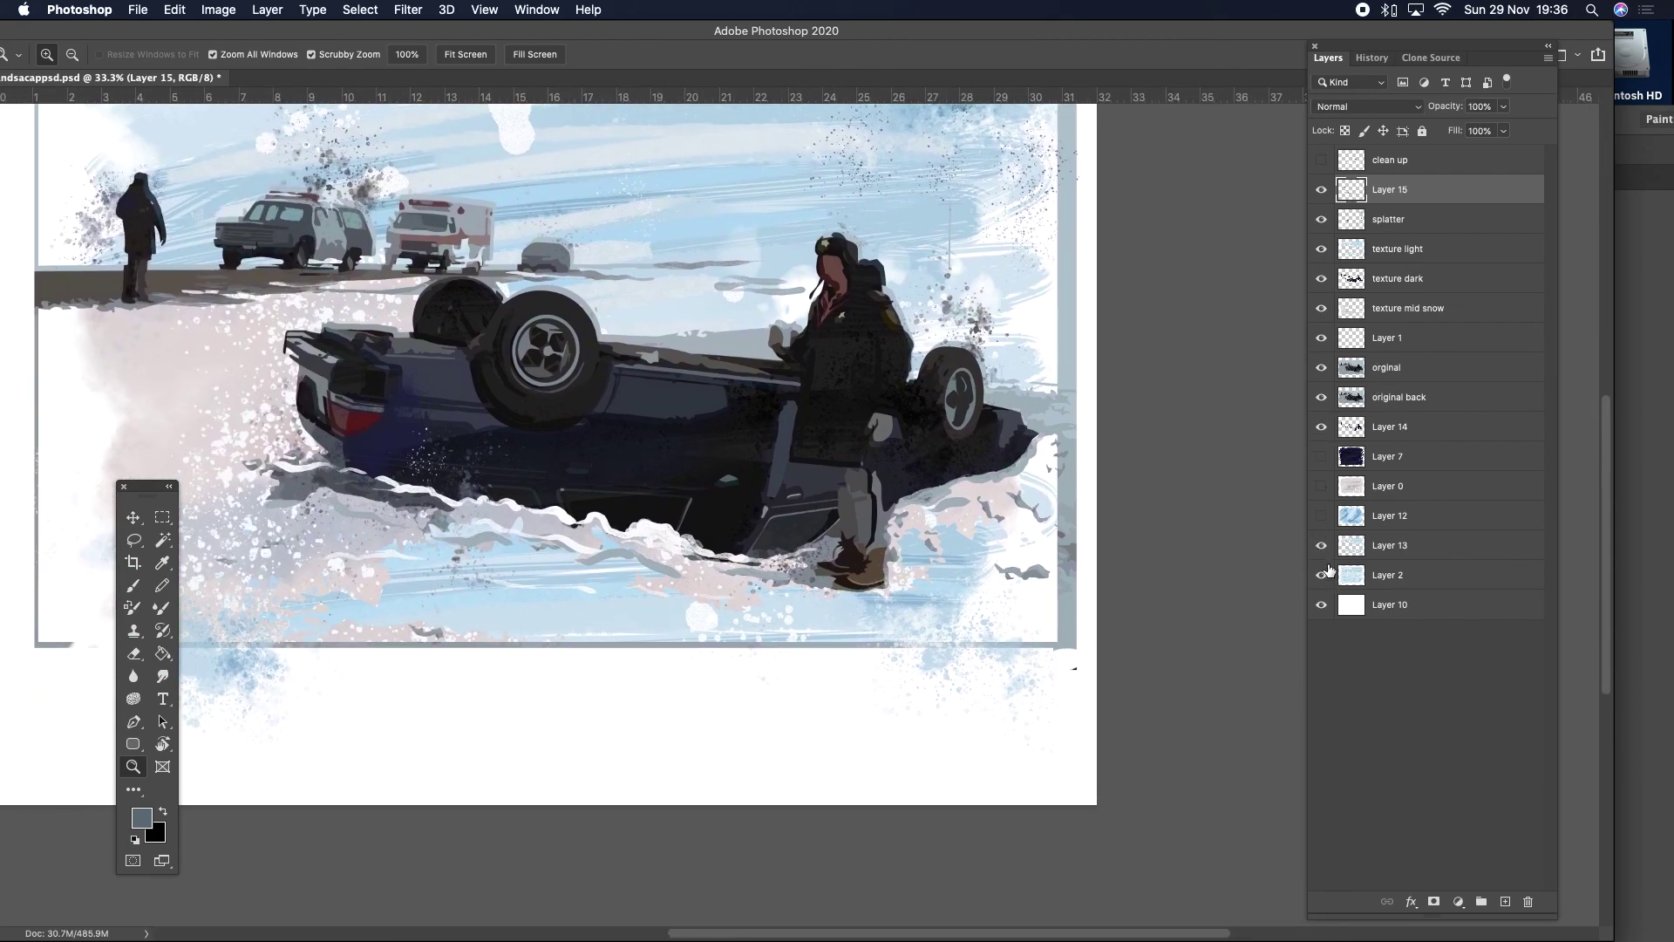
Compare the textured painting with and without the orginal and original back layers, leaving only original back of the two visible.
click(1322, 397)
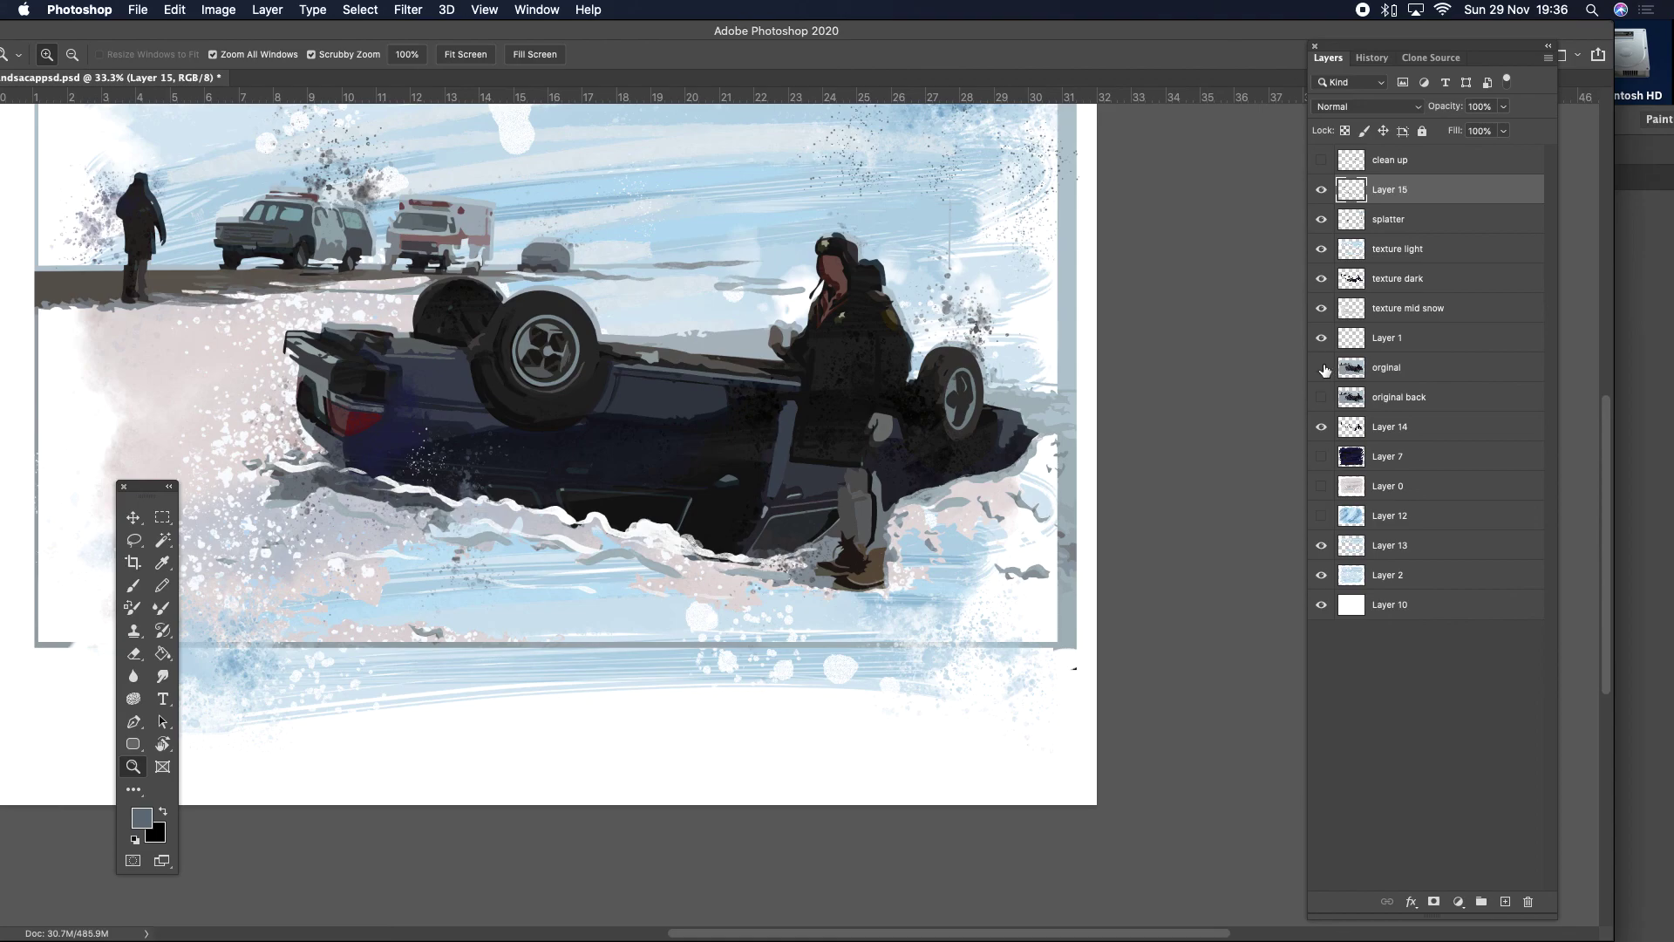
click(1323, 370)
click(1323, 375)
click(1324, 378)
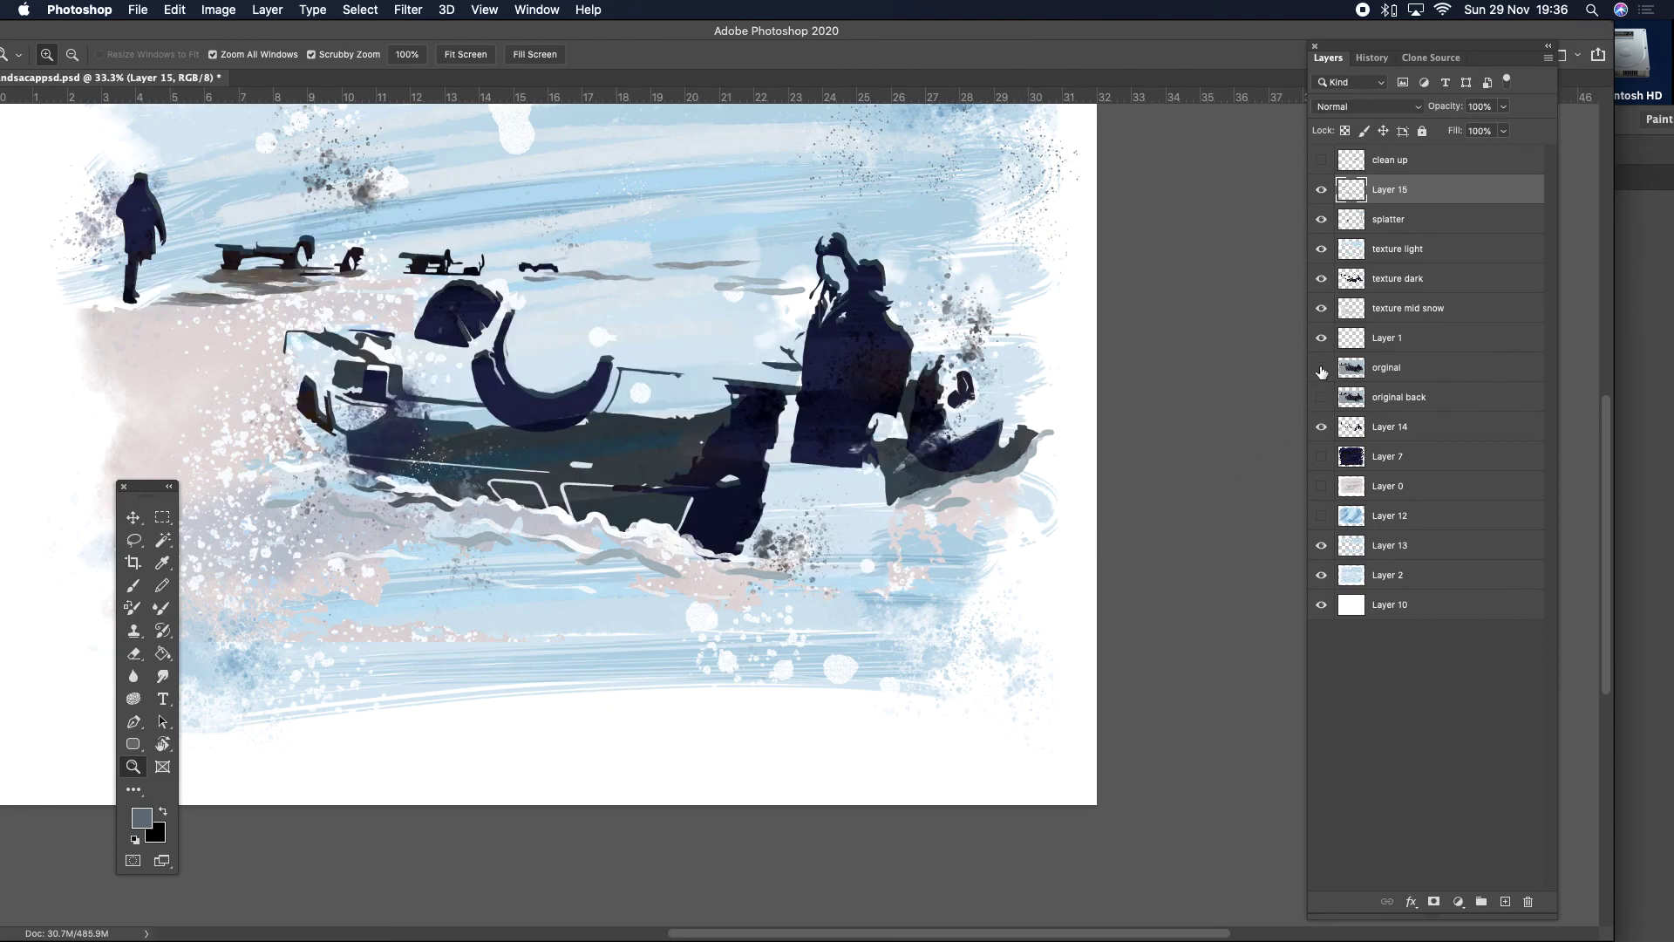
click(1322, 368)
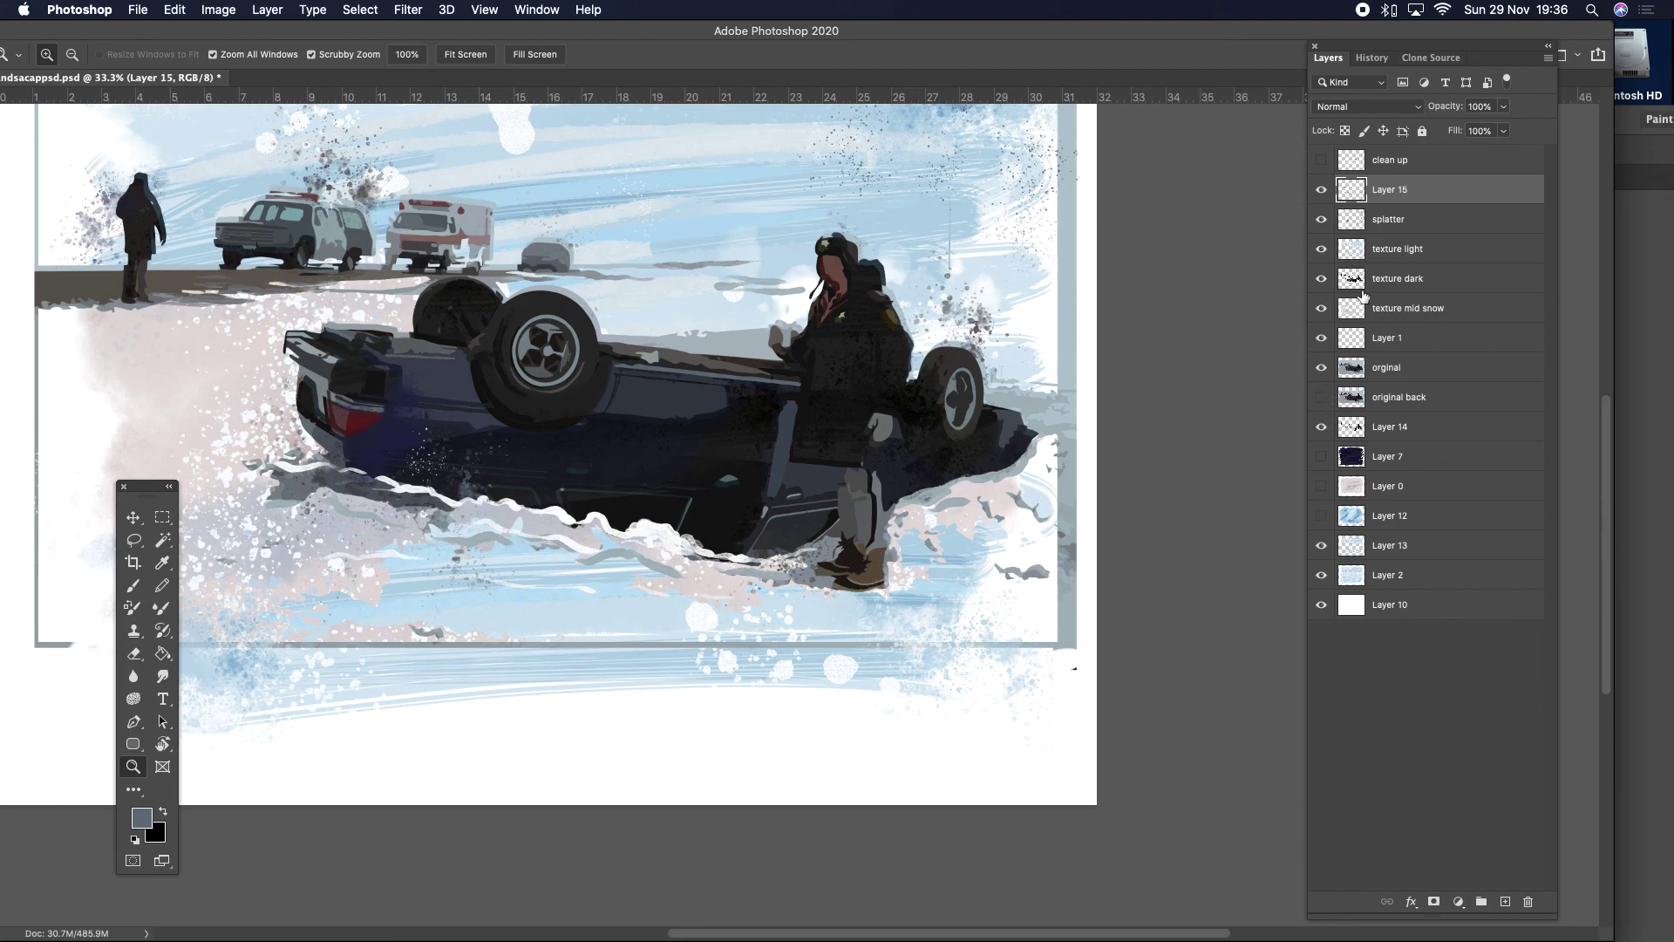
click(1324, 369)
click(1322, 398)
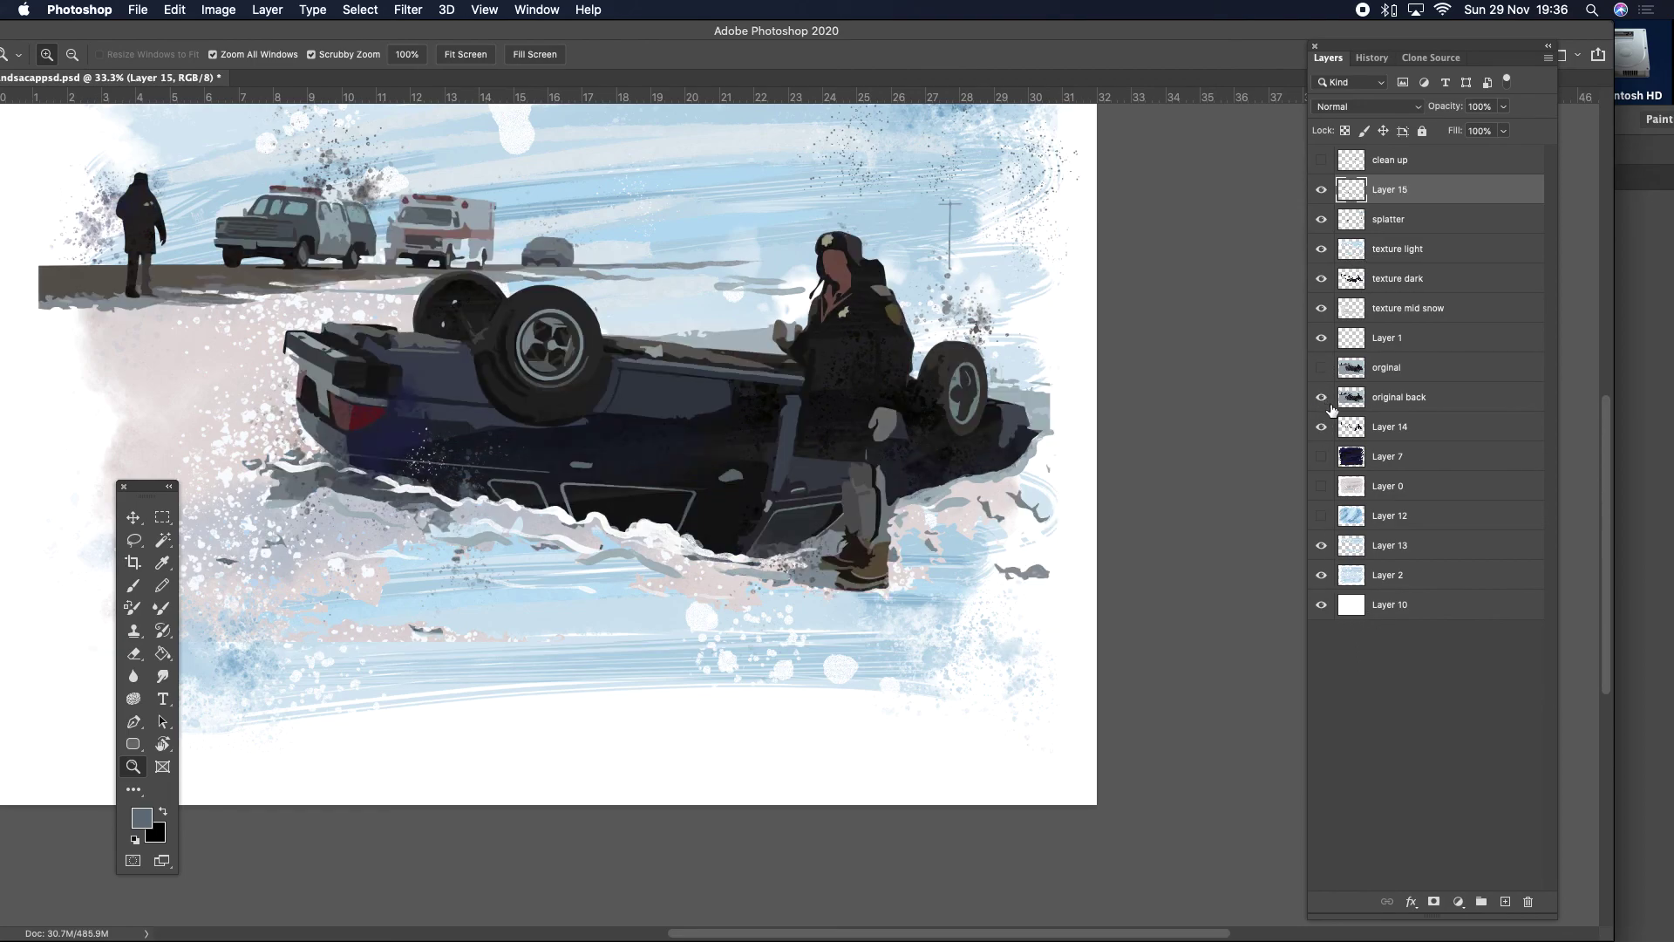